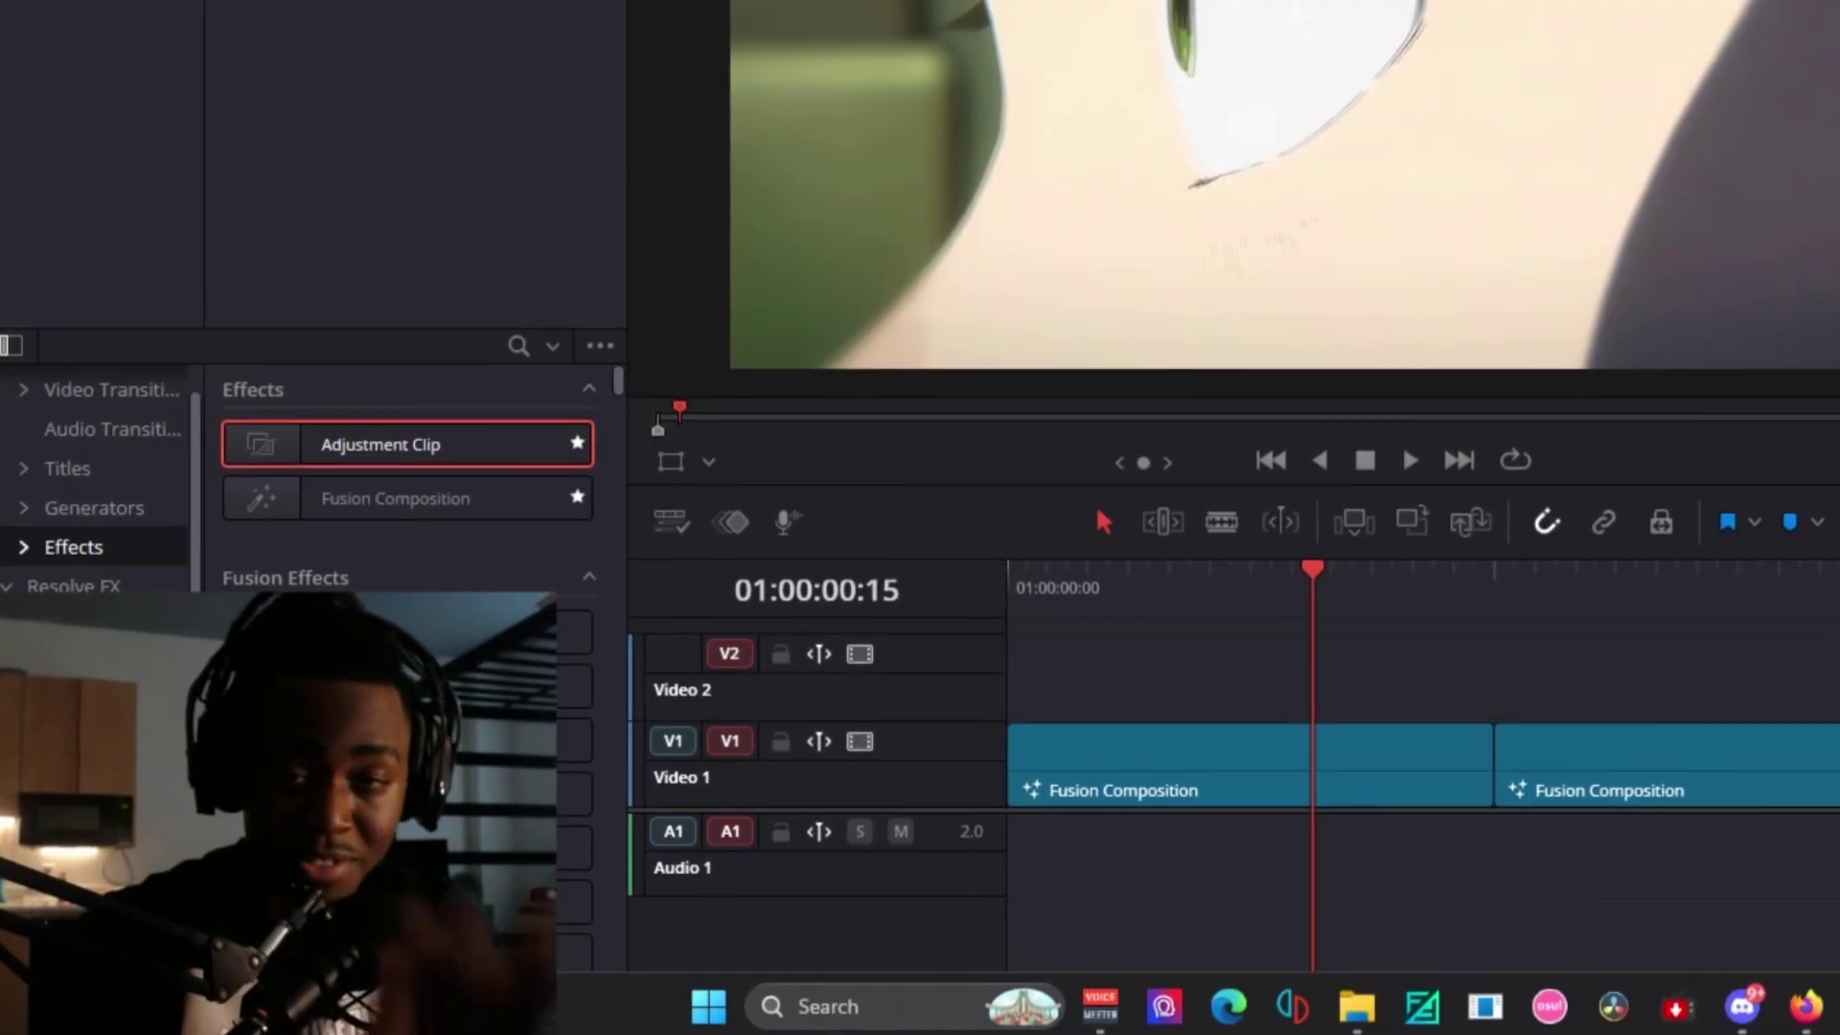
# - Preview the cut between the two Fusion Composition clips, and open the first clip in Fusion
pyautogui.click(1202, 580)
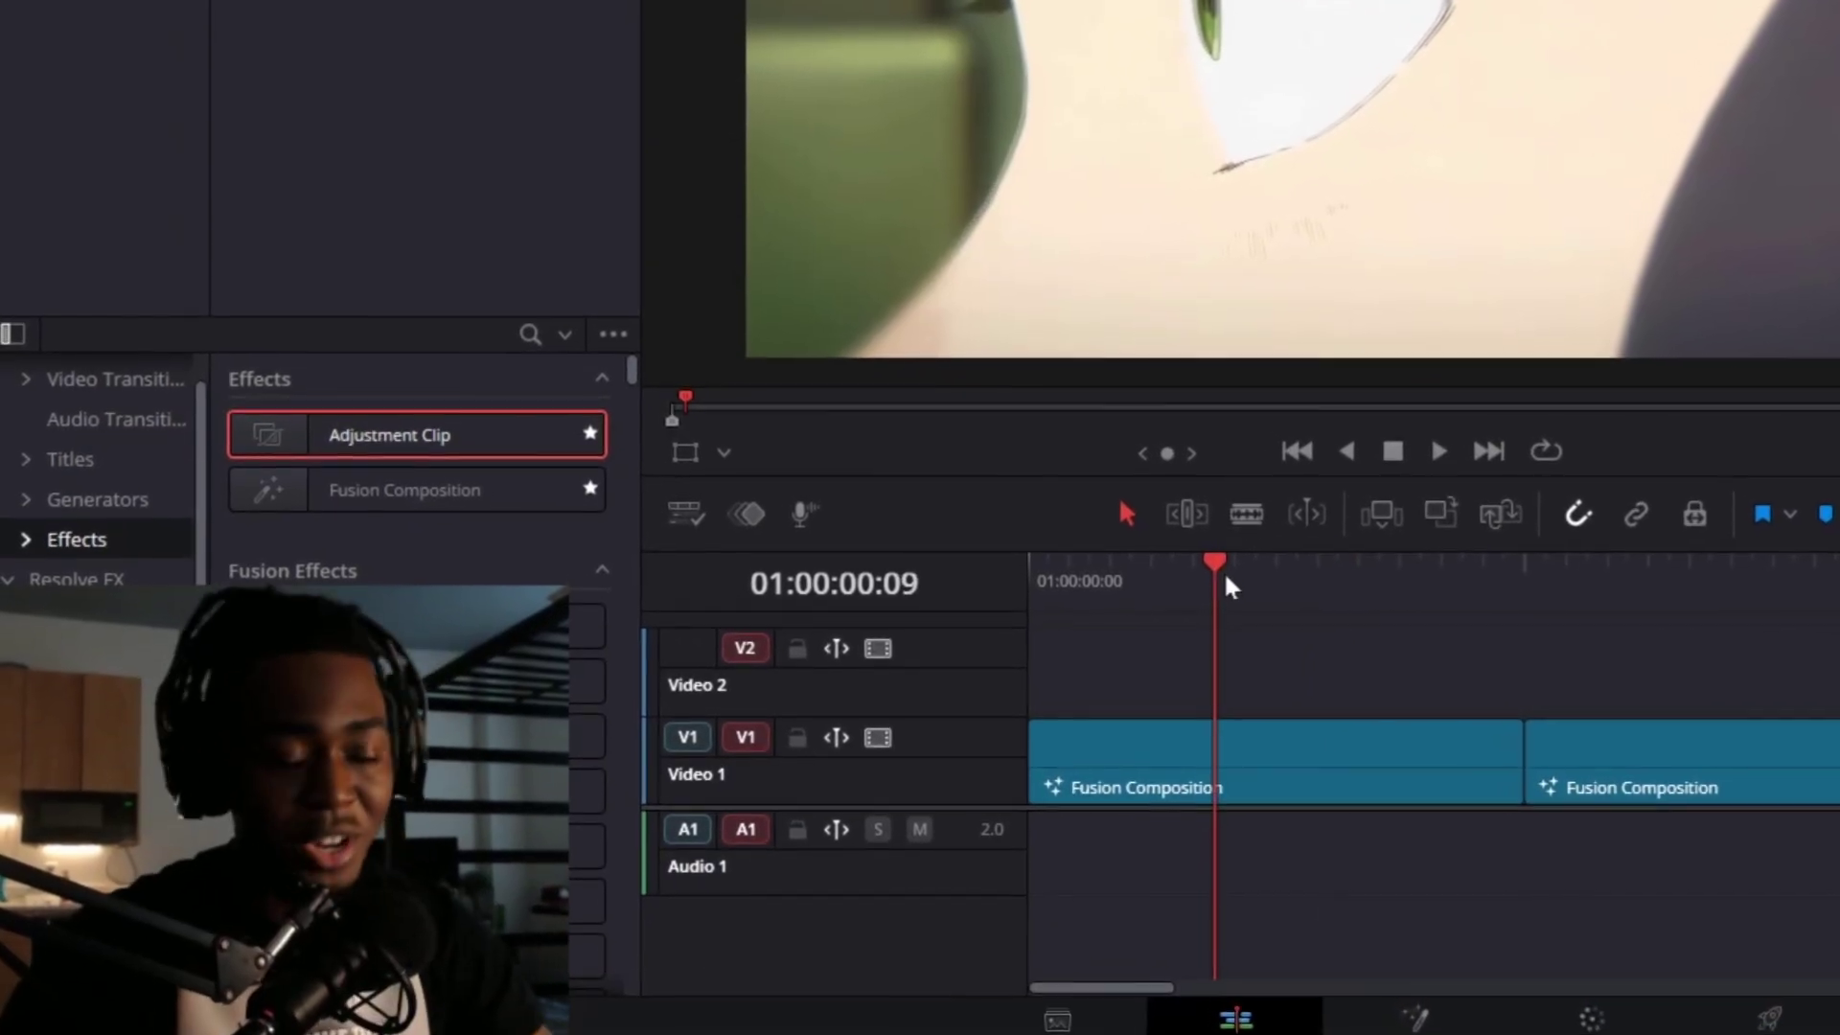
pyautogui.moveTo(1226, 579); pyautogui.dragTo(1469, 581)
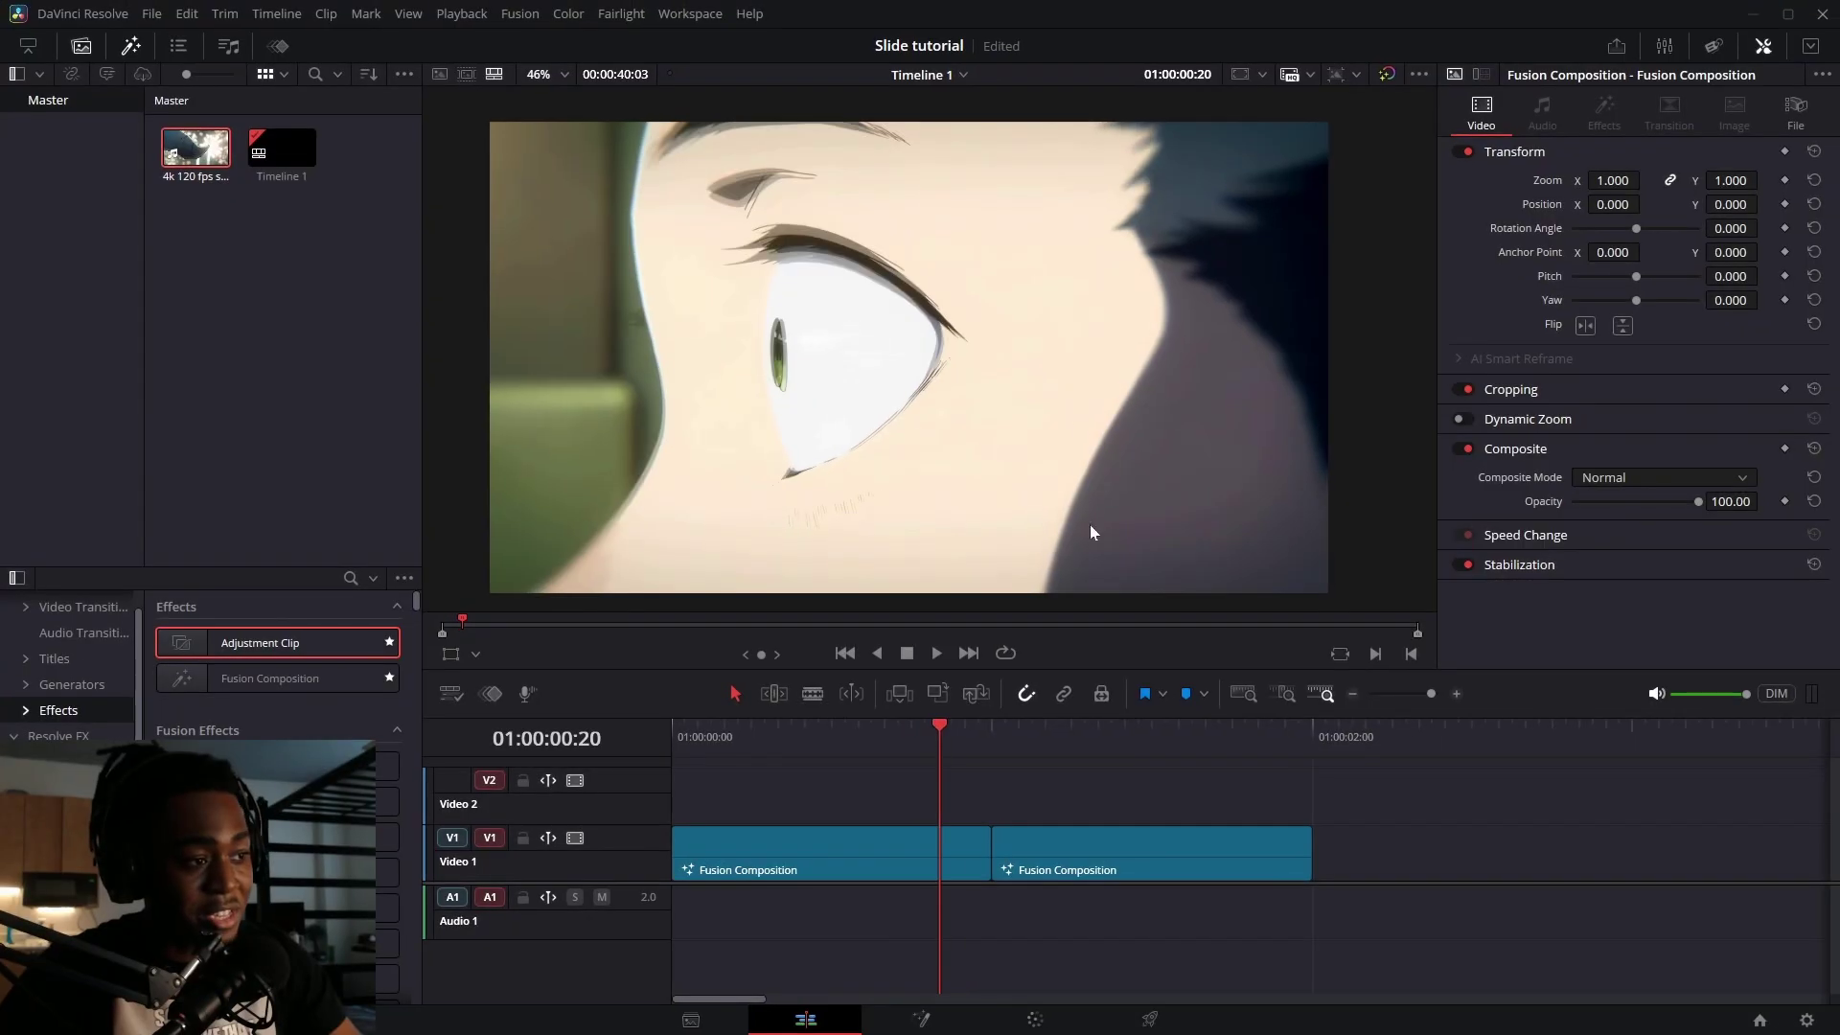
pyautogui.press('space')
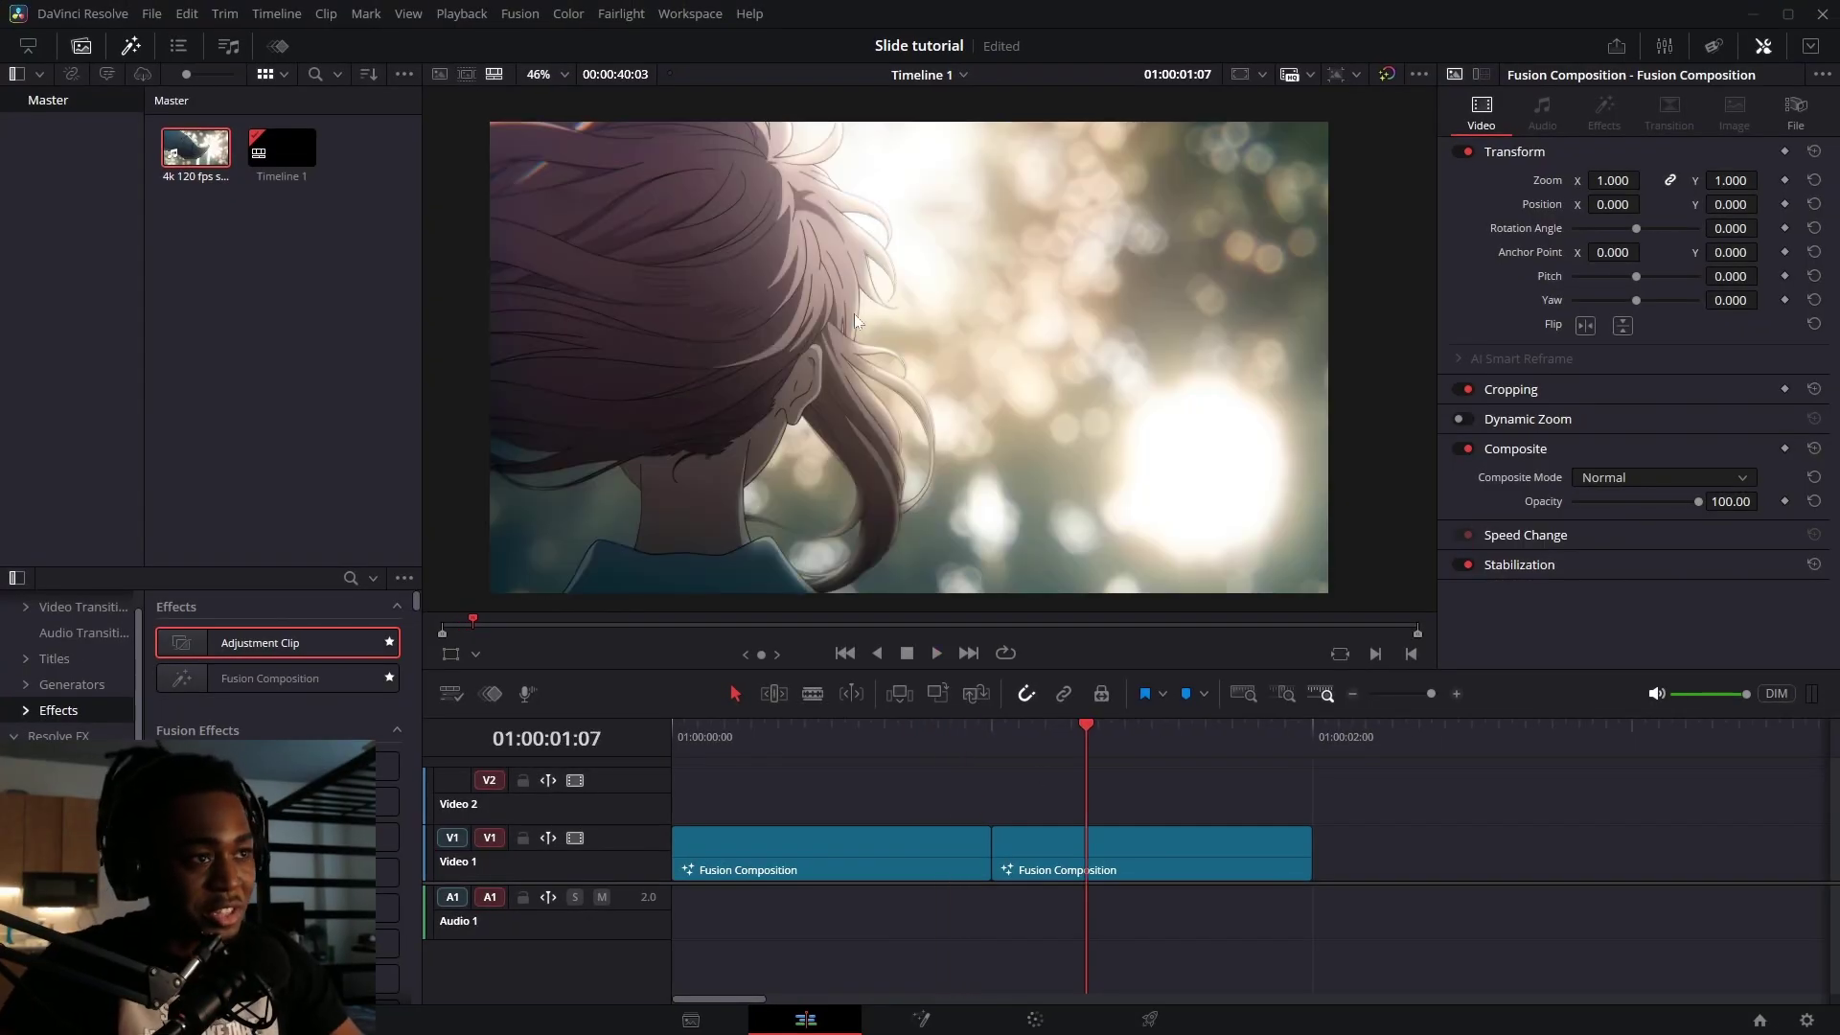
pyautogui.moveTo(1027, 737); pyautogui.dragTo(935, 878)
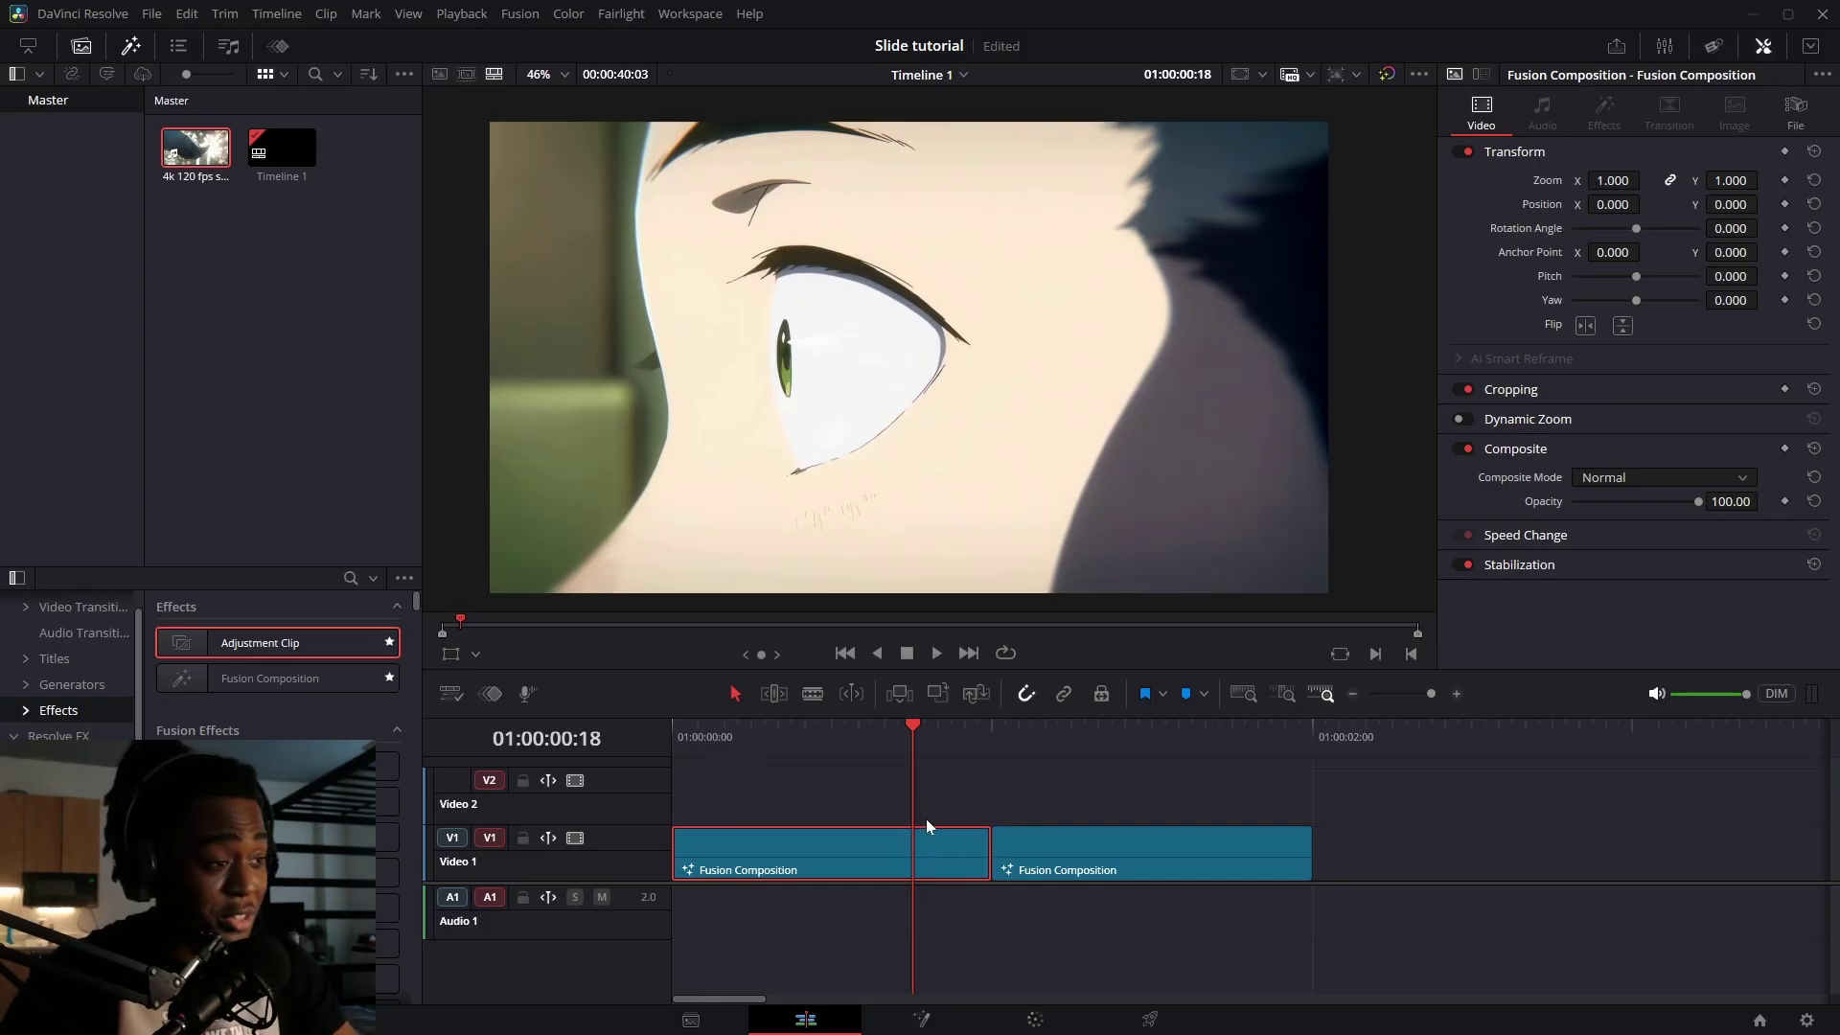
pyautogui.hotkey('shift', '5')
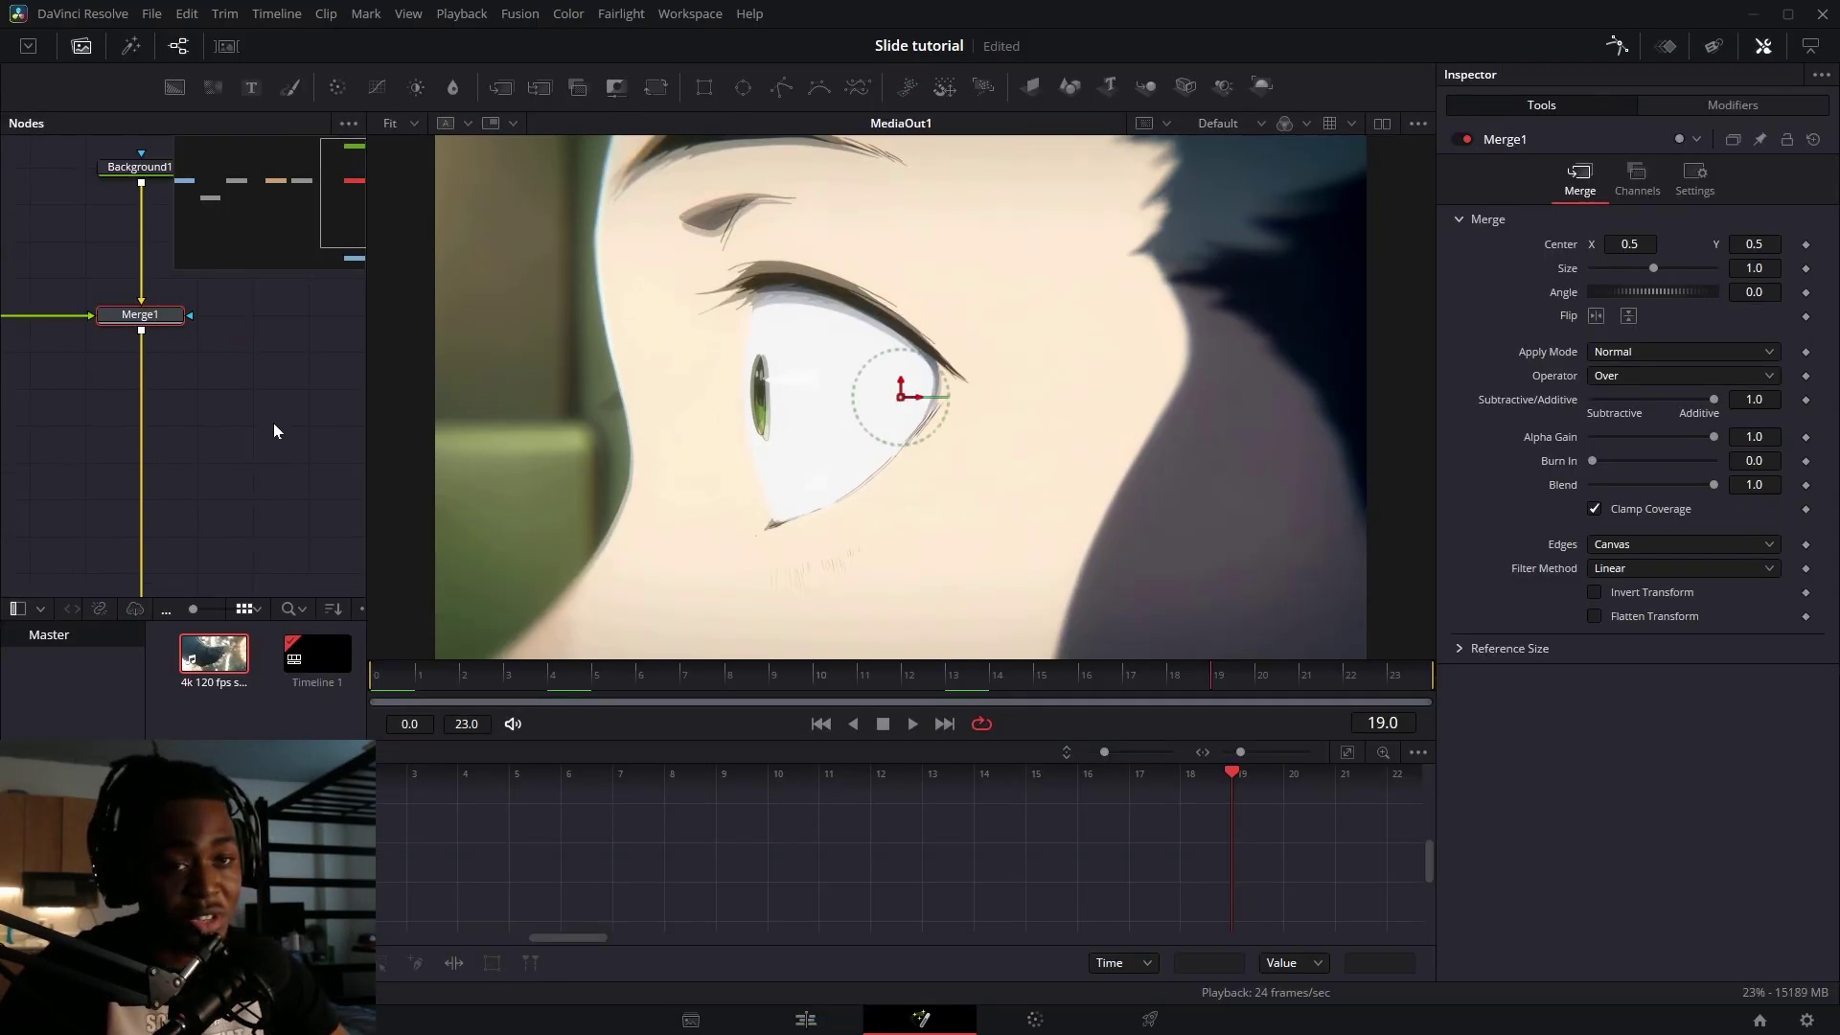
pyautogui.click(274, 425)
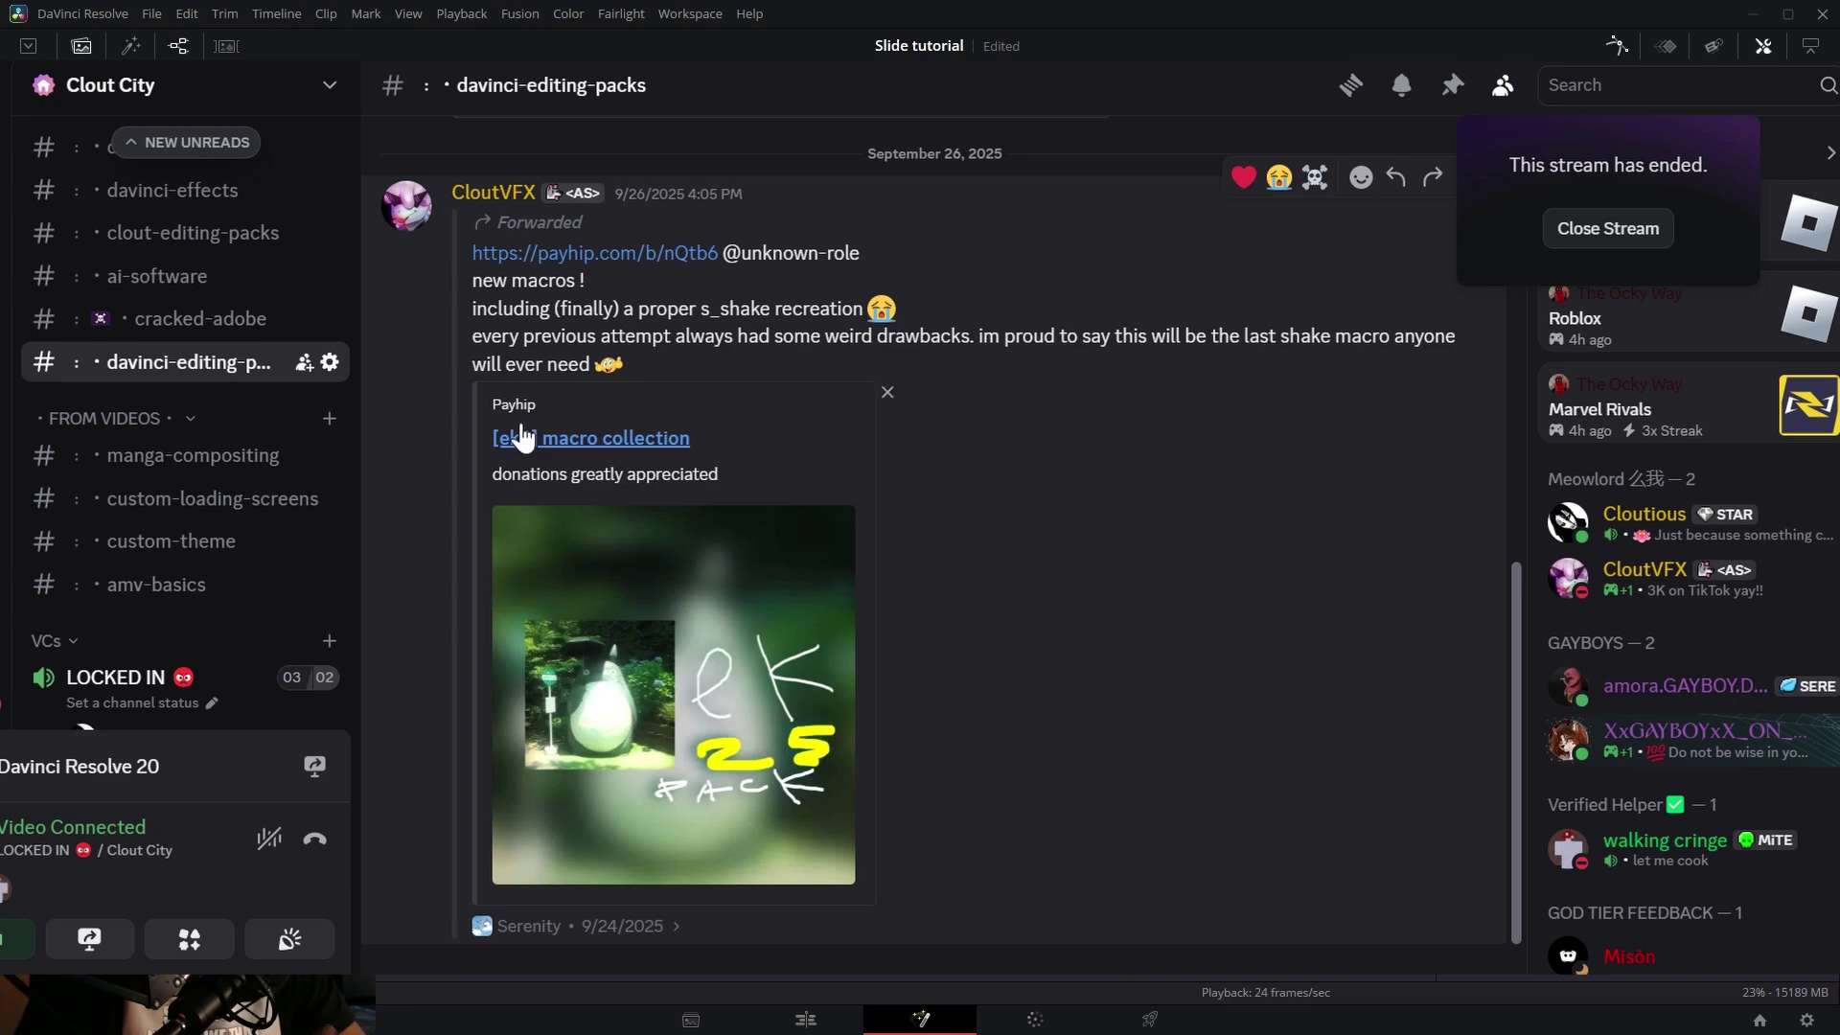
# - Switch to Discord and look through the davinci-editing-packs channel for the ekawa macro collection and the 157 free macros link
pyautogui.scroll(10, 692, 519)
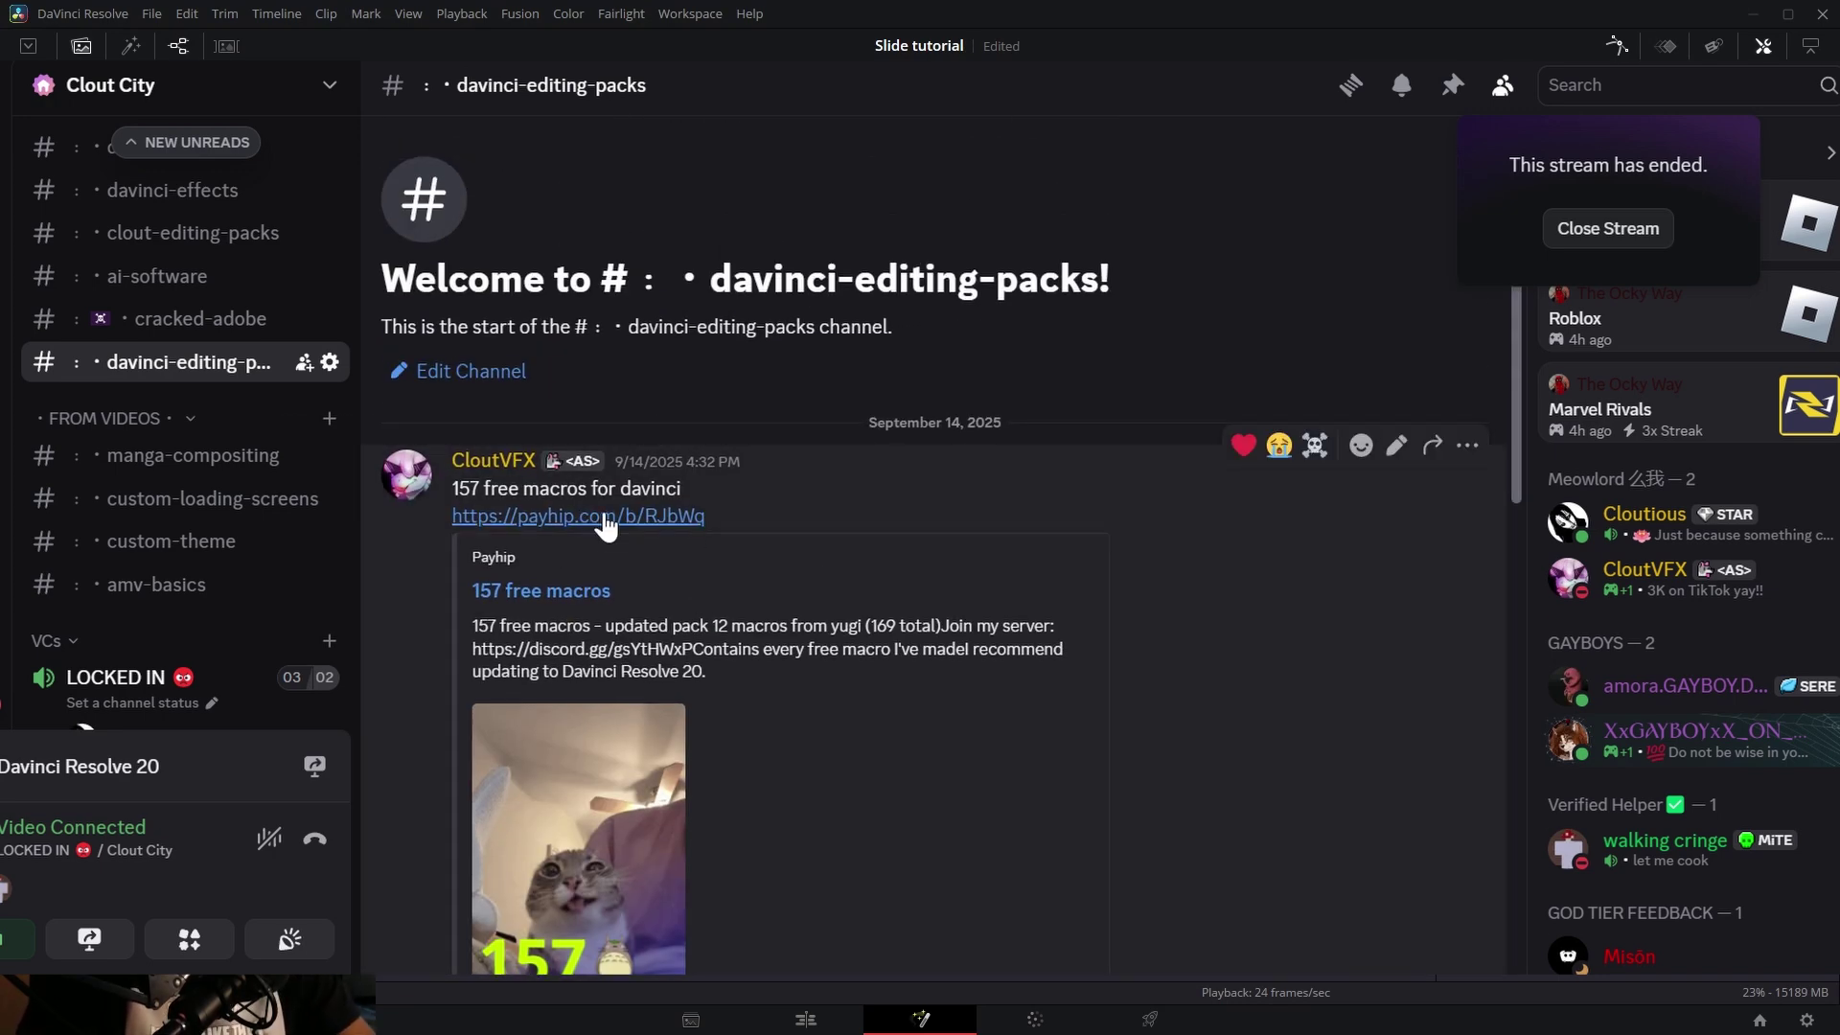
pyautogui.click(605, 518)
pyautogui.scroll(-2, 947, 472)
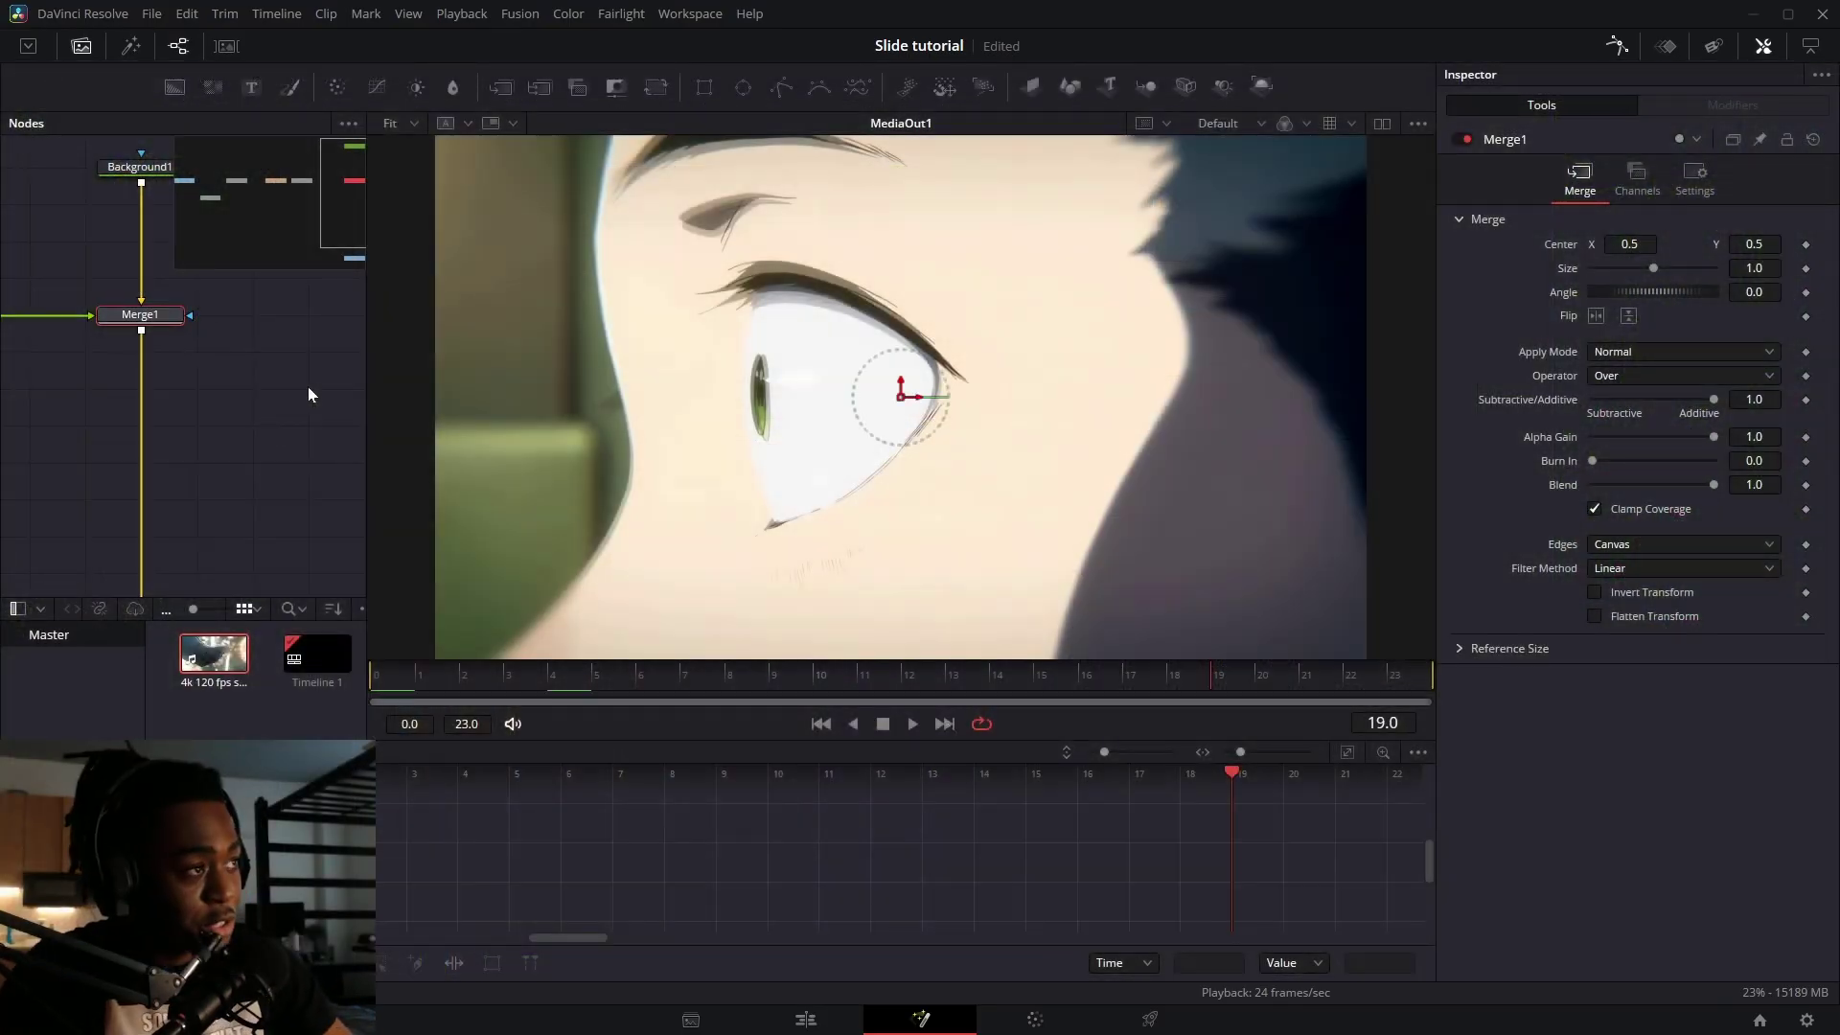
# - Add a Transform node and the ekawaTool_EasyOffset macro after Merge1, and go to frame 23
pyautogui.click(656, 87)
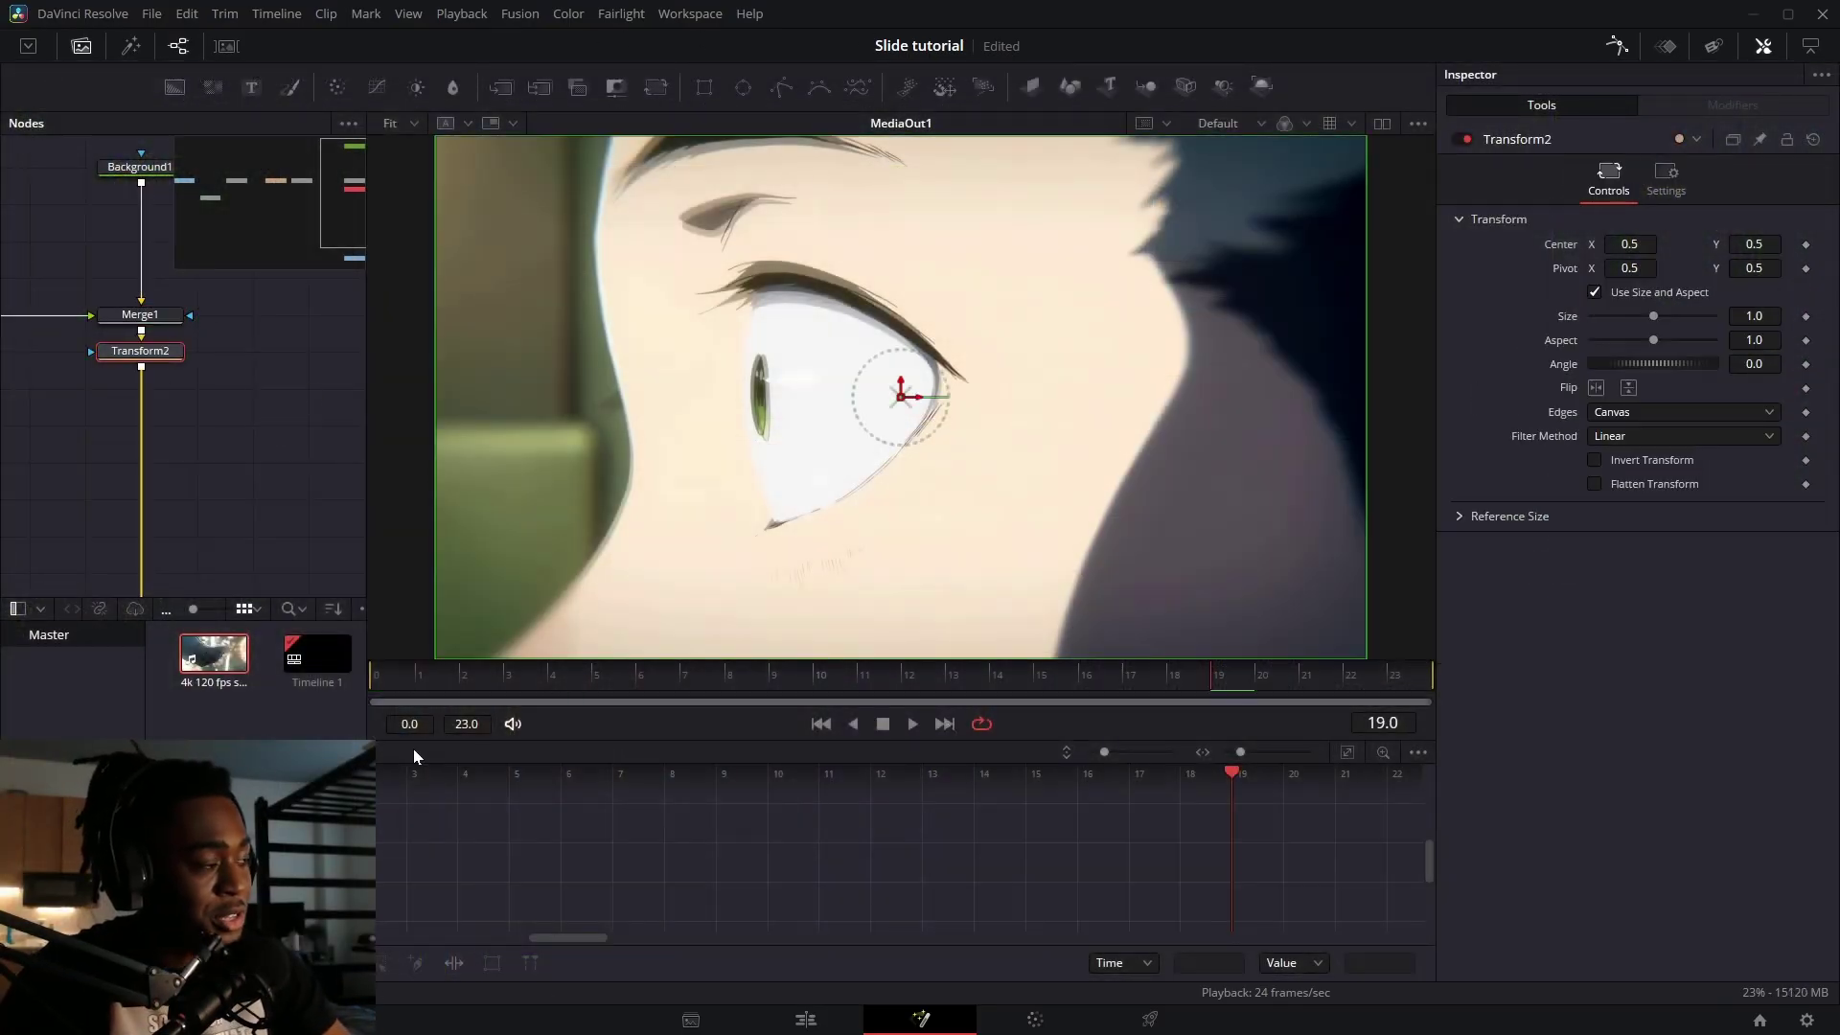
pyautogui.hotkey('shift', 'space')
pyautogui.write('ekawa')
pyautogui.press('Return')
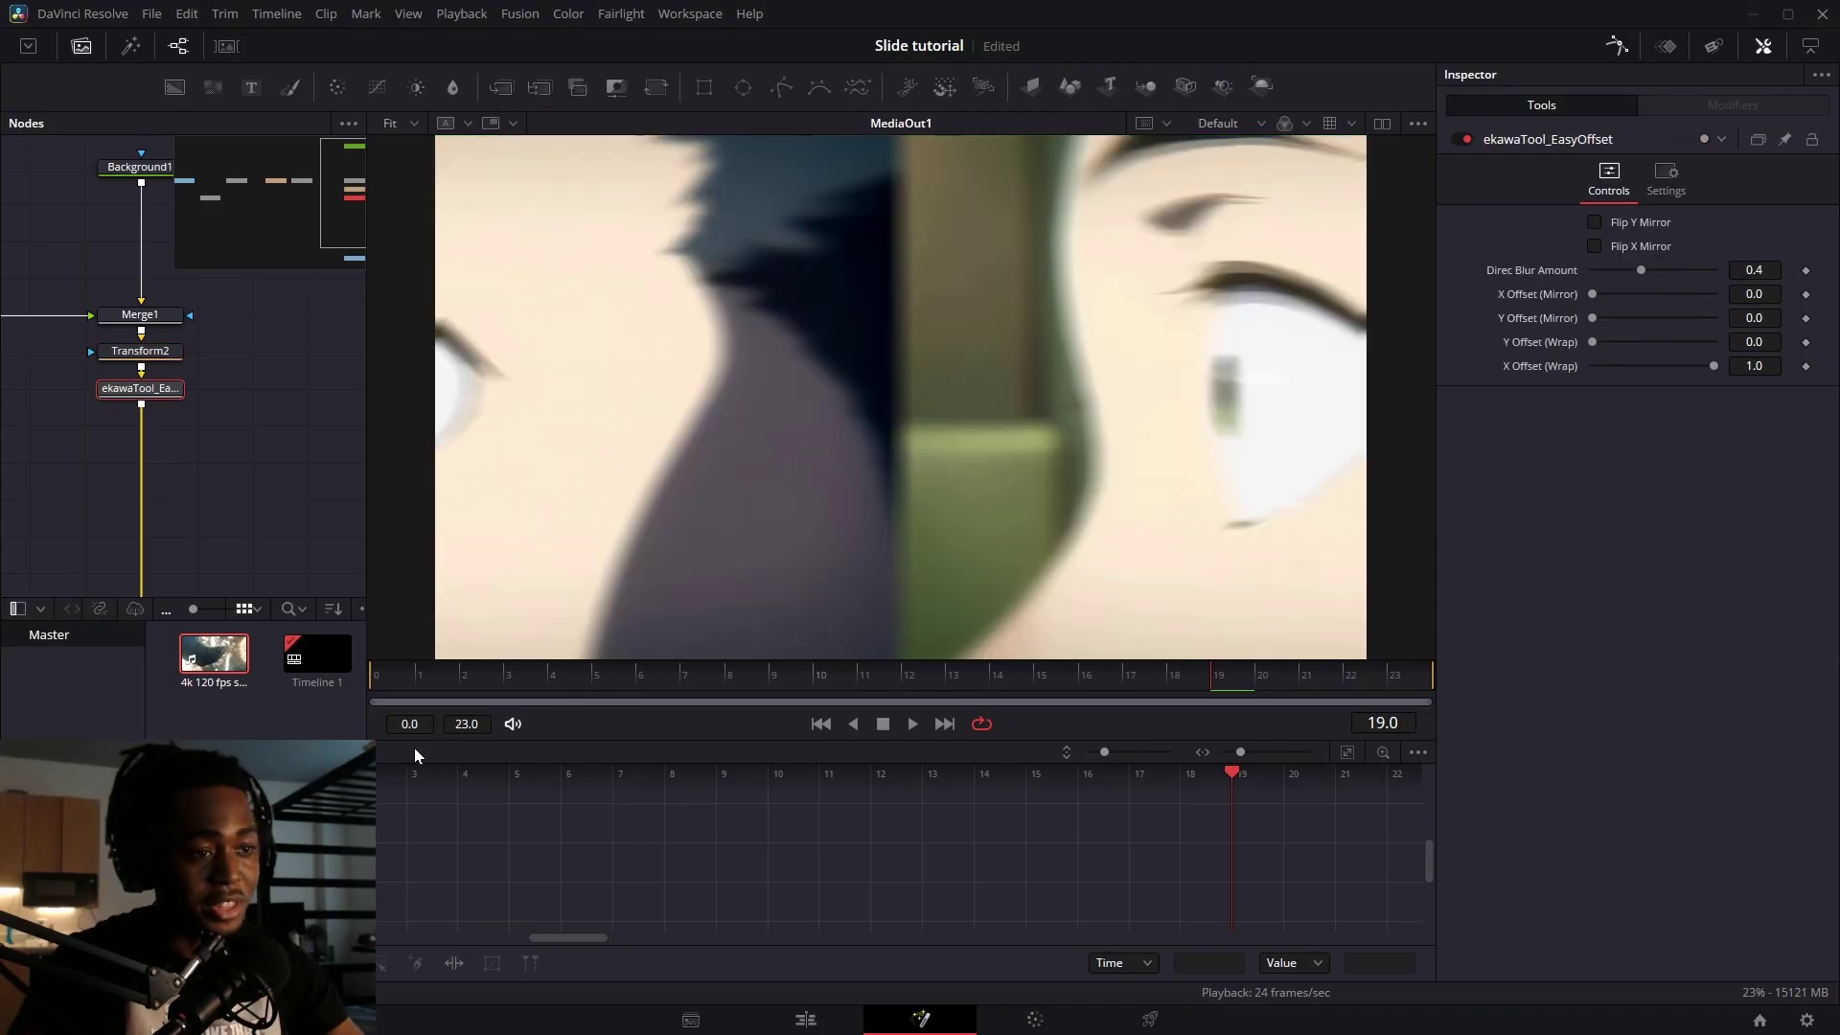
pyautogui.click(1393, 671)
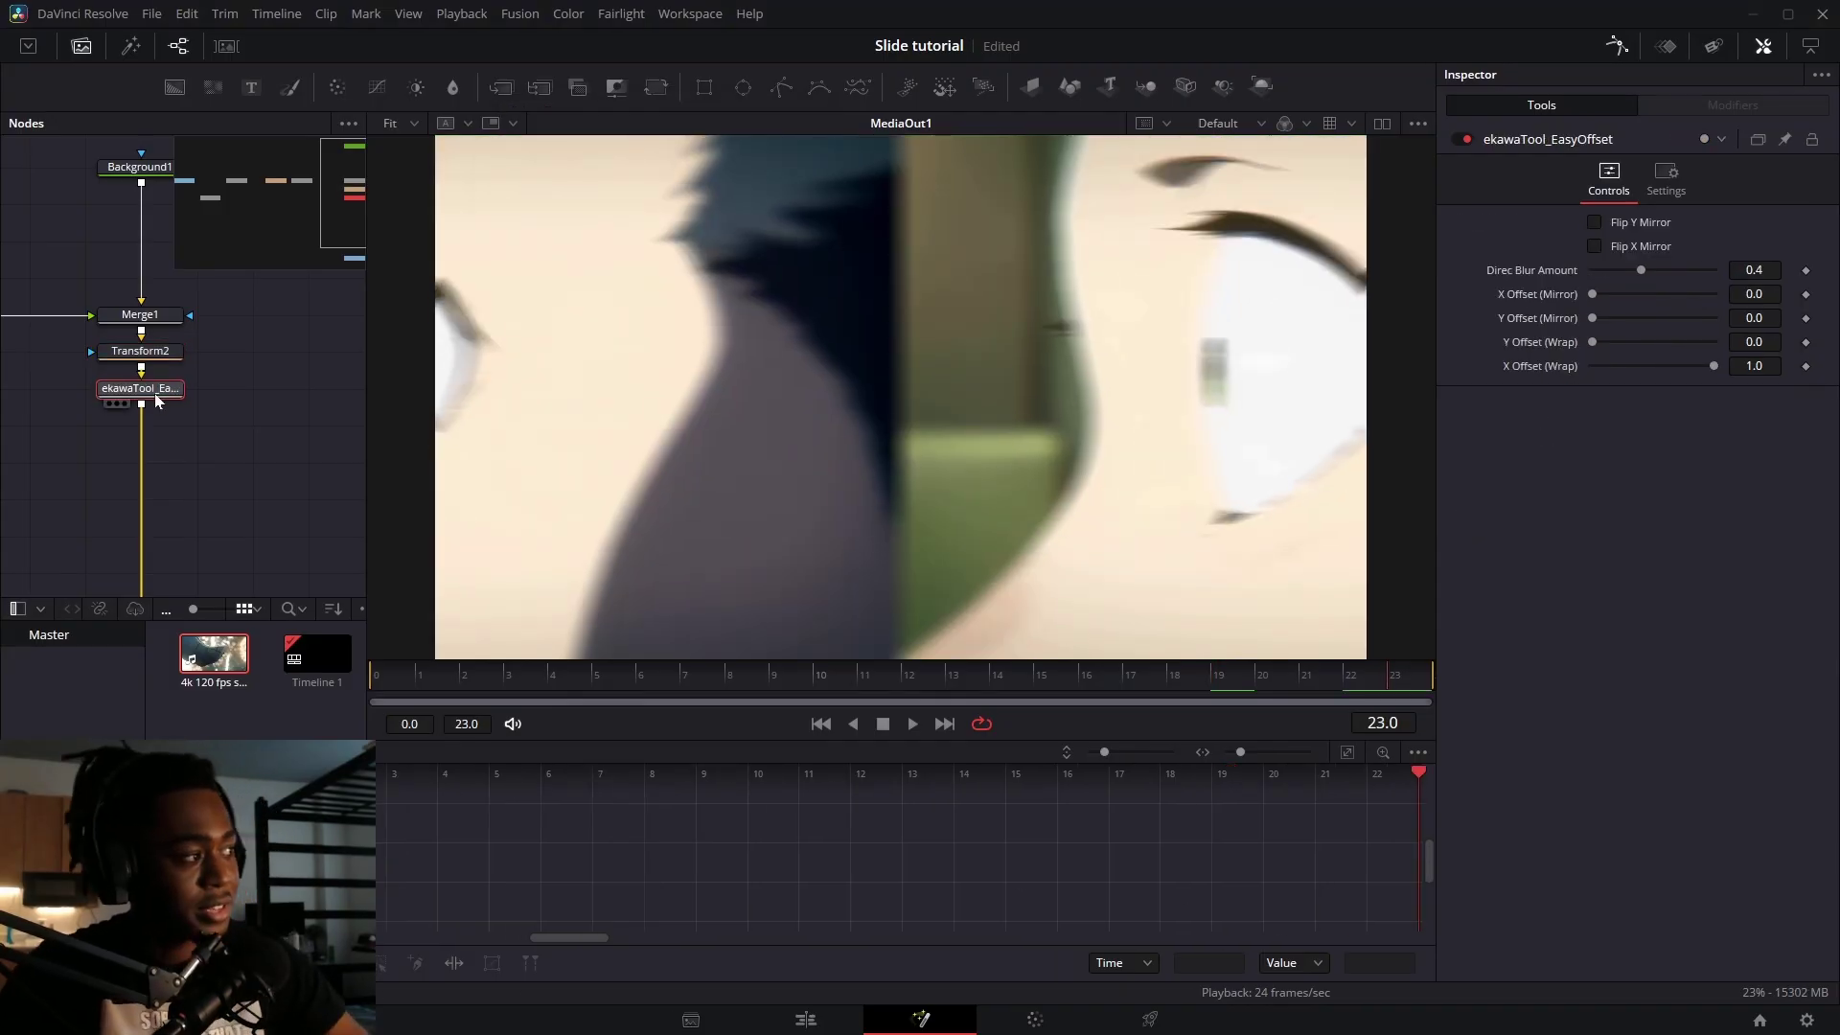
# - Add the ek2.ShakeFinal macro after the ekawaTool_EasyOffset node
pyautogui.hotkey('shift', 'space')
pyautogui.write('SHAKEF')
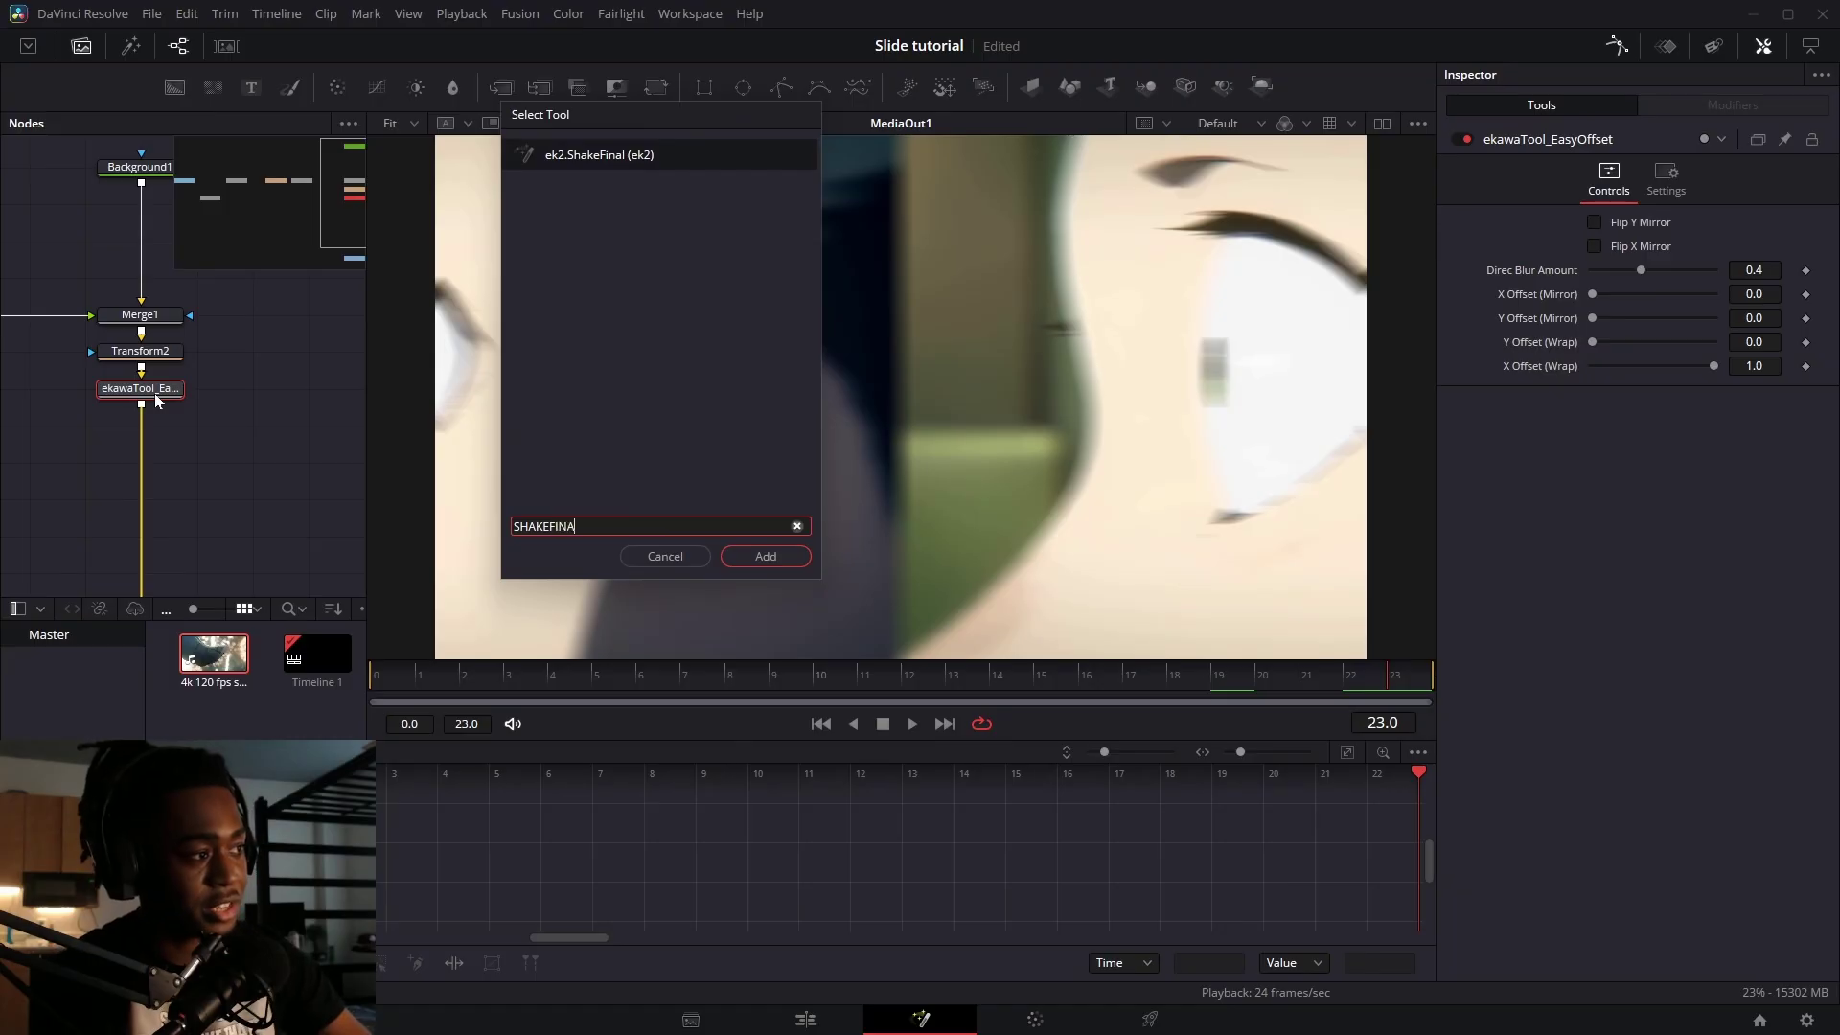
pyautogui.write('INA')
pyautogui.press('Return')
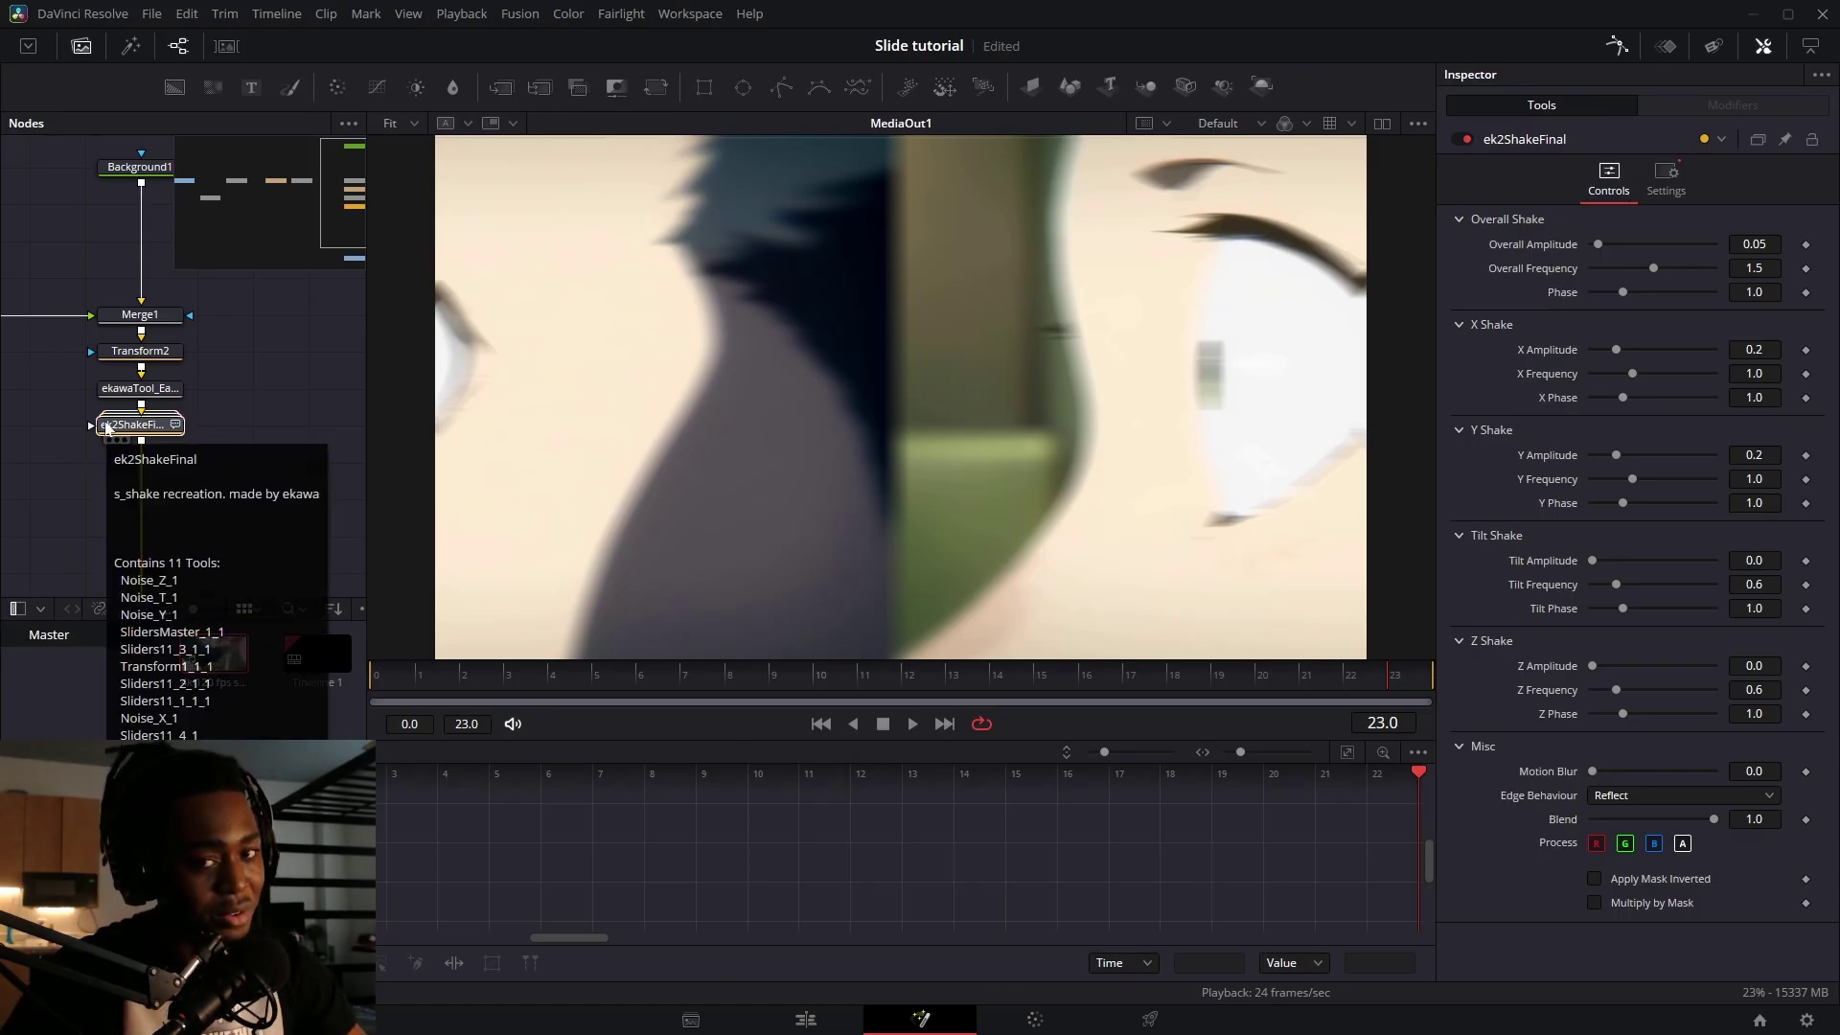
# - Try the built-in Camera Shake effect after the ekawaTool_EasyOffset node in place of the shake macro, and delete it
pyautogui.click(286, 519)
pyautogui.click(153, 390)
pyautogui.hotkey('shift', 'space')
pyautogui.write('CAME')
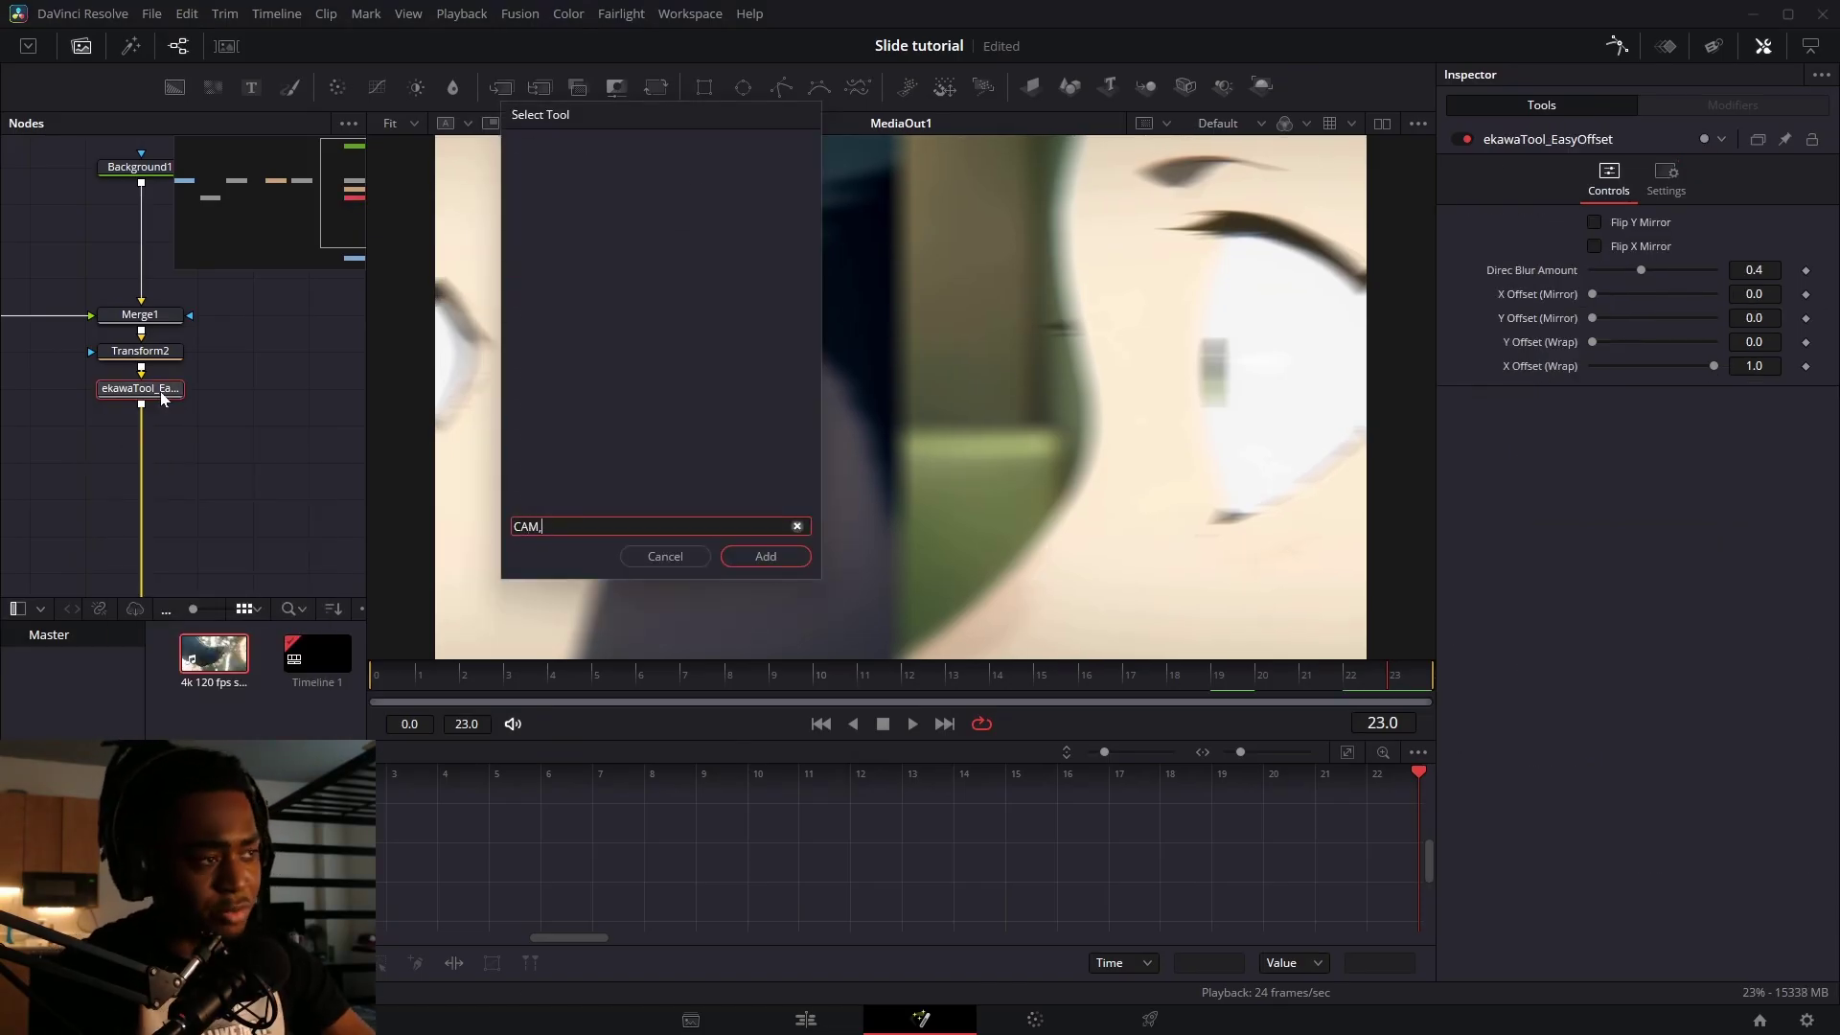
pyautogui.press('Down')
pyautogui.press('Down')
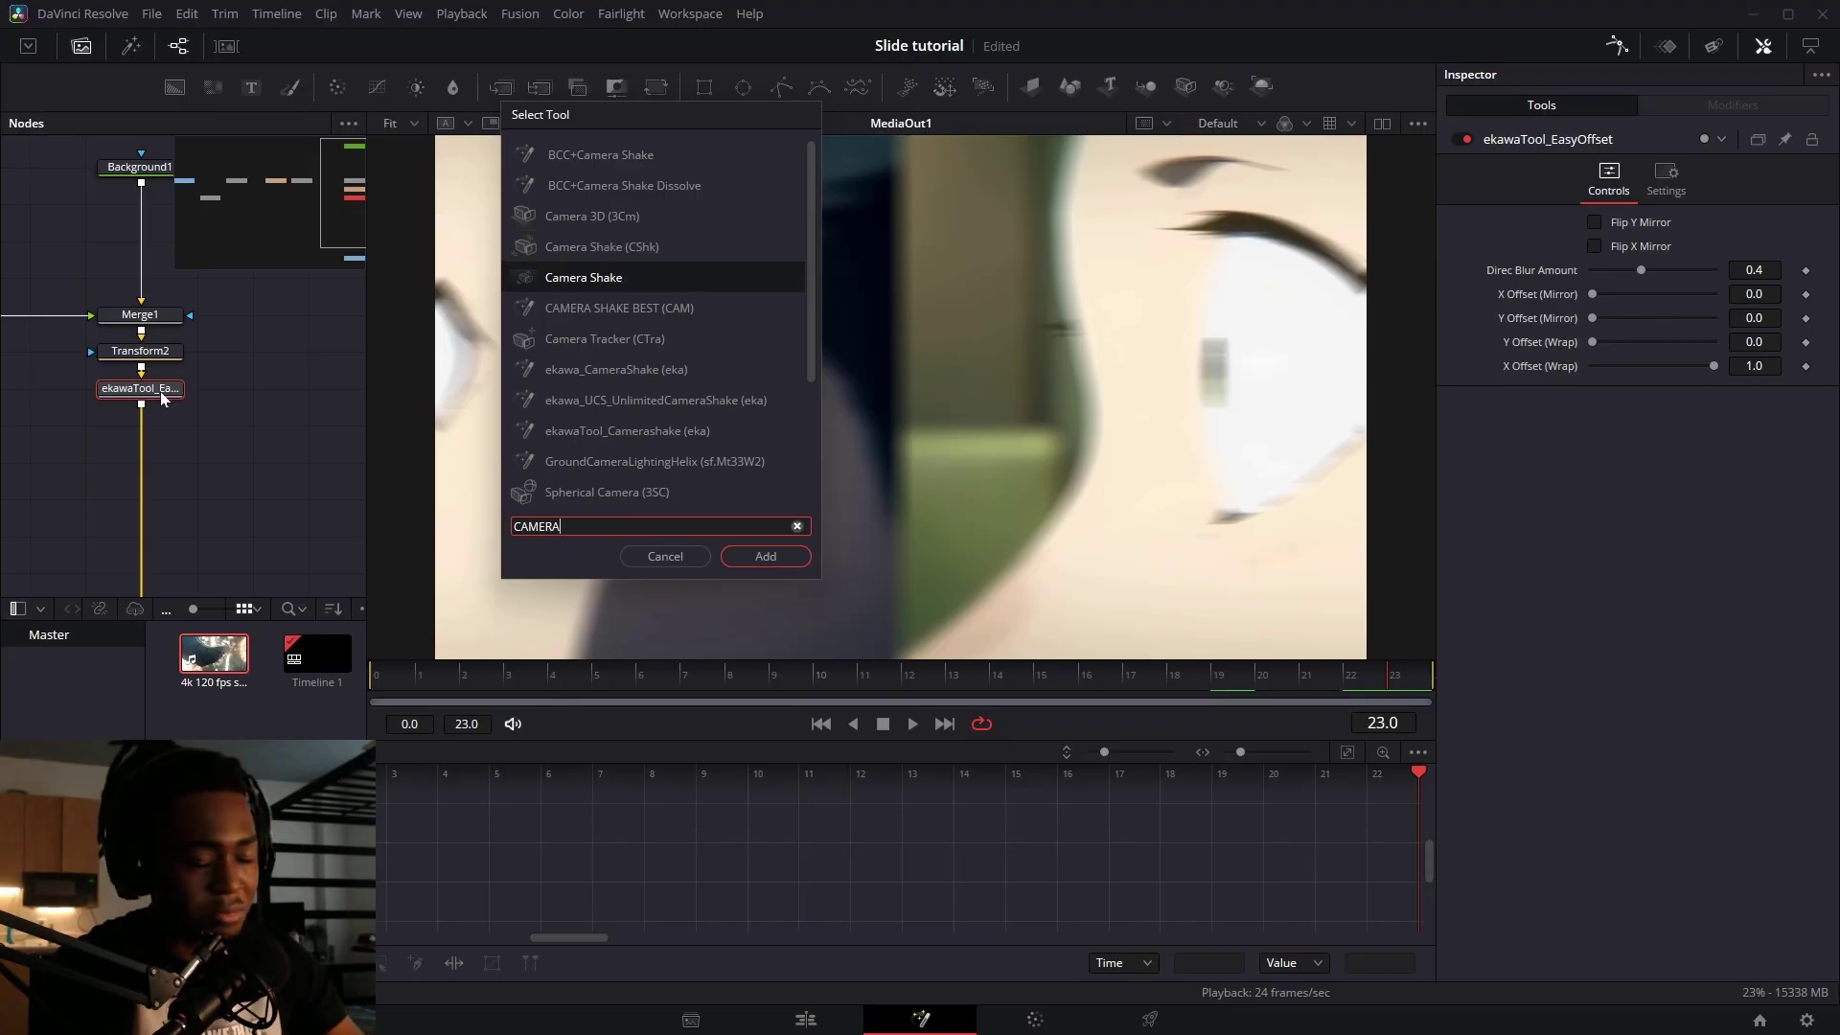
pyautogui.press('Up')
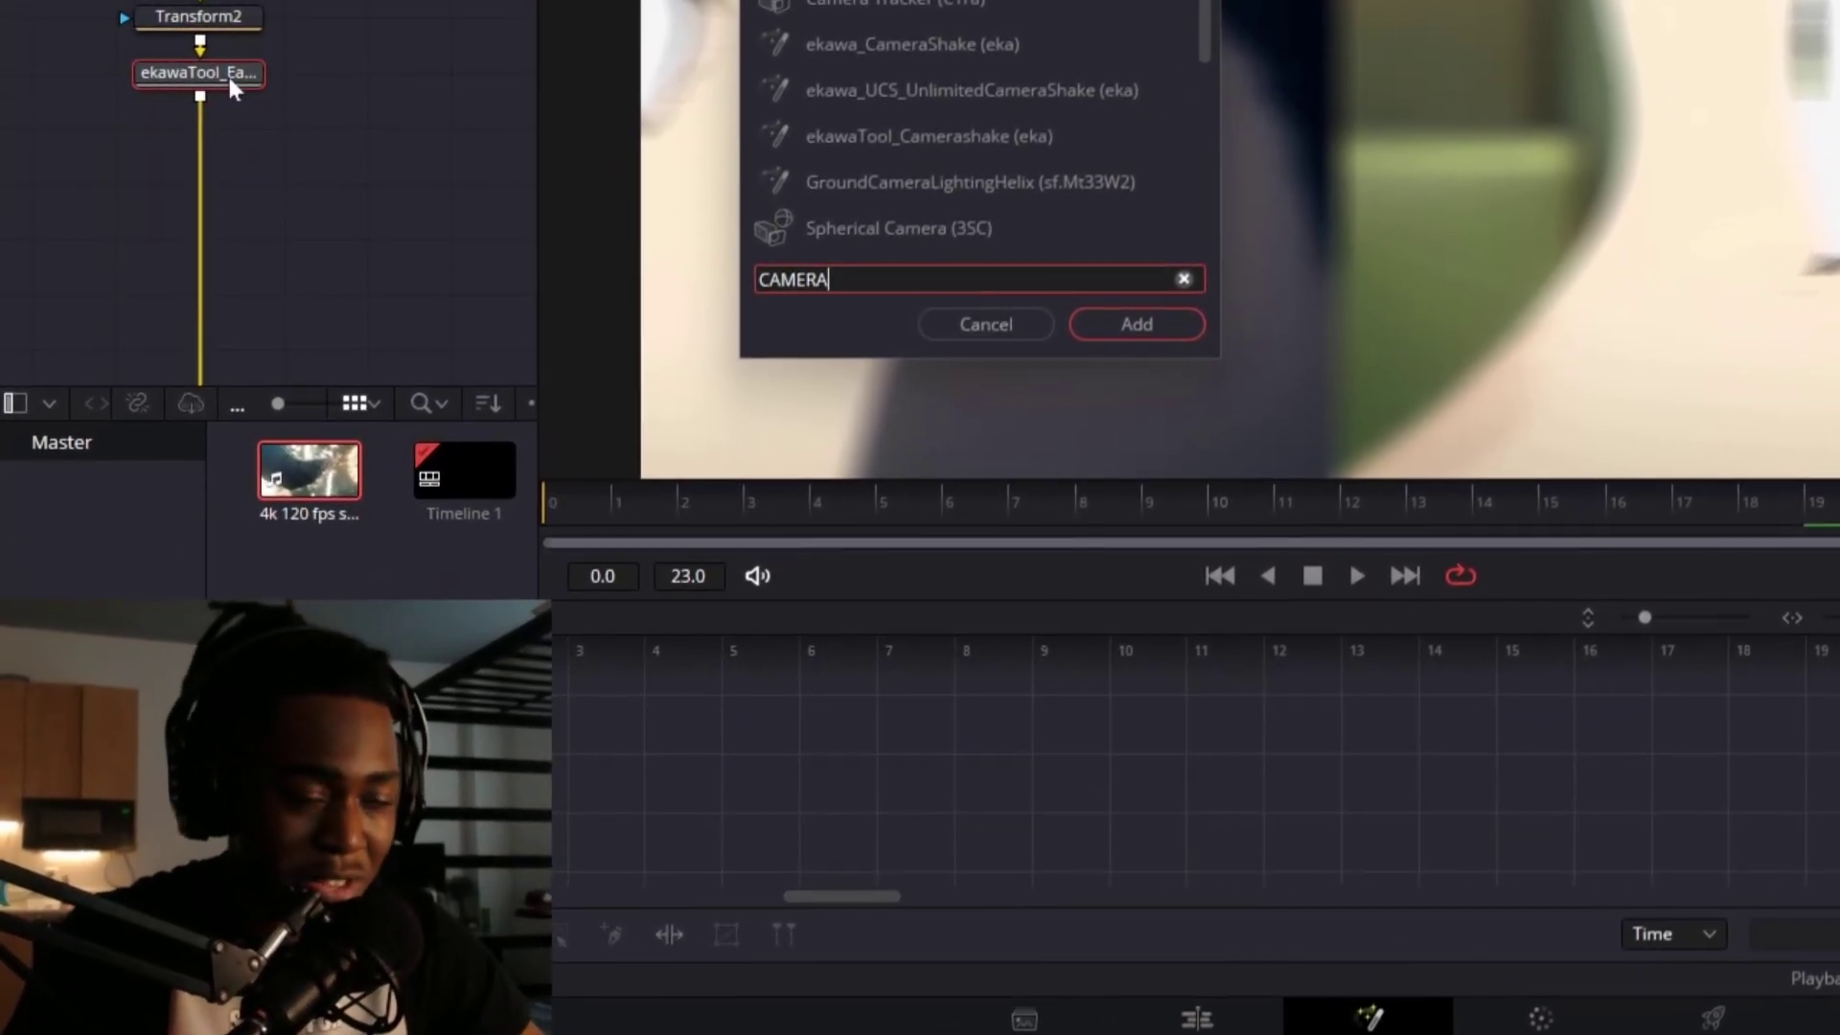
pyautogui.press('Return')
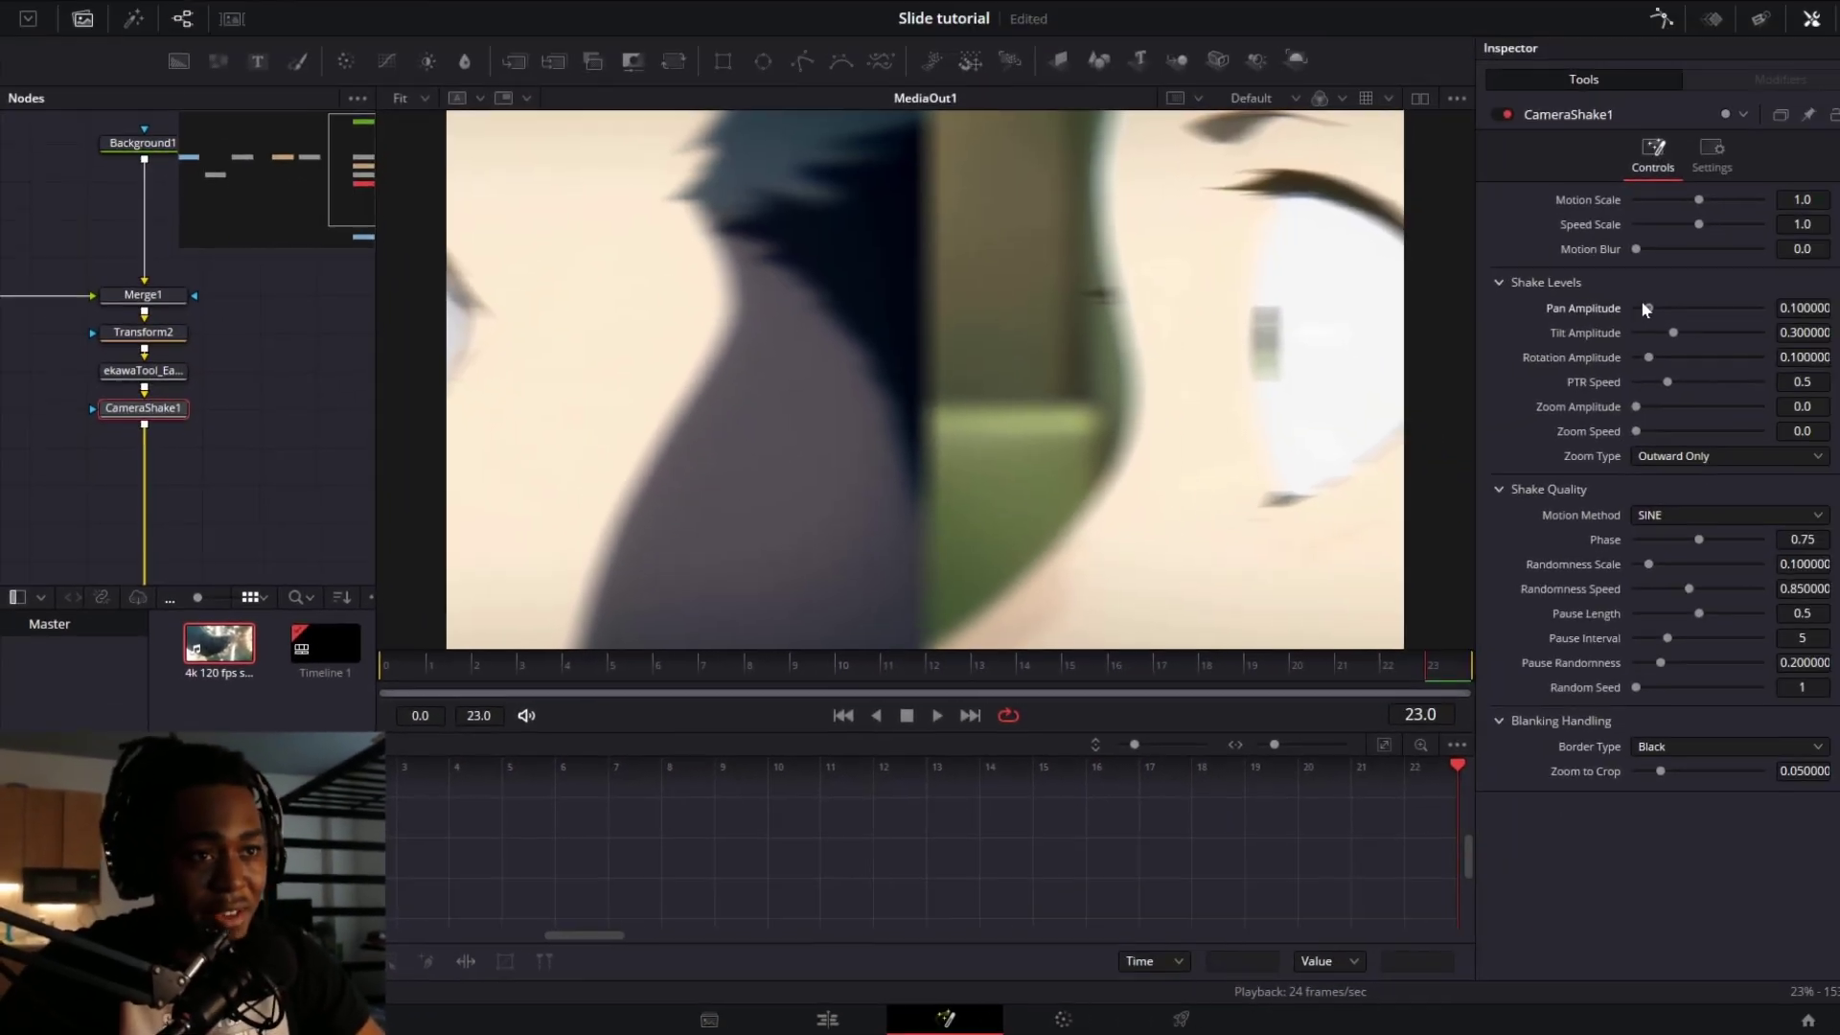
pyautogui.press('Delete')
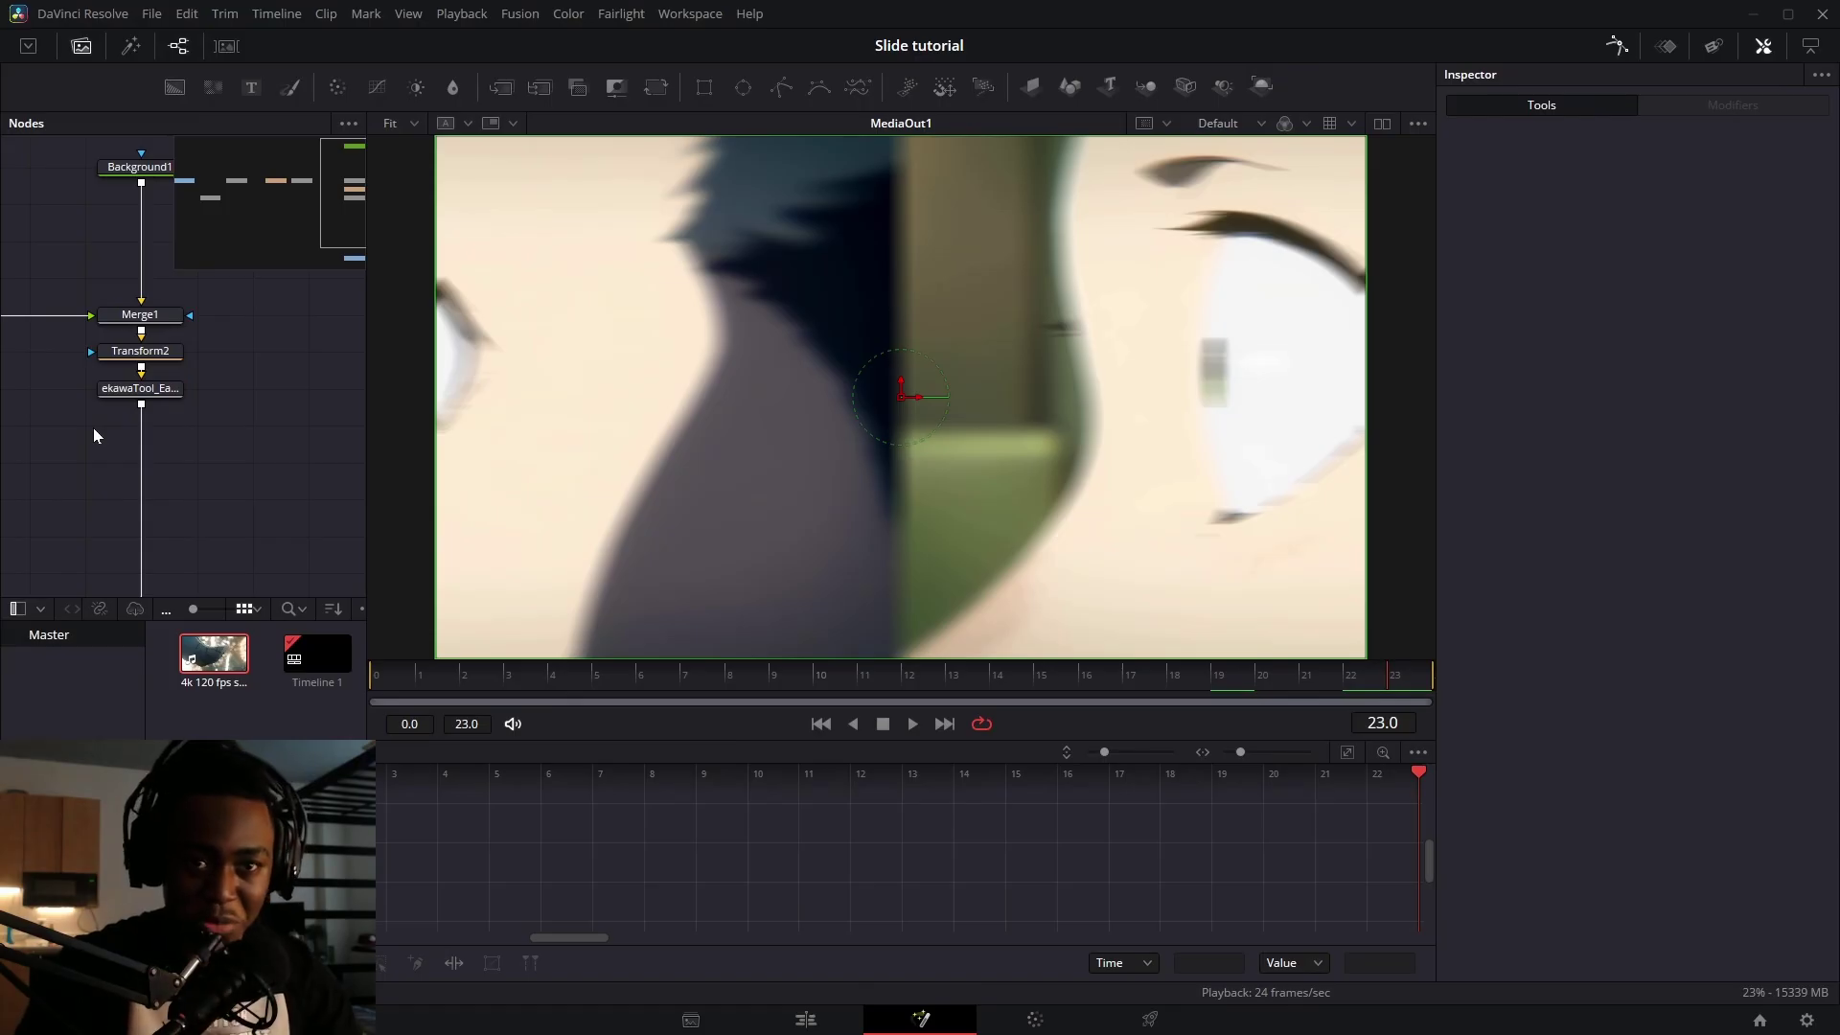
# - Insert the ek2.ShakeFinal macro below ekawaTool_EasyOffset again and set its Overall Amplitude to 0.0
pyautogui.click(108, 400)
pyautogui.hotkey('shift', 'space')
pyautogui.write('FINAL')
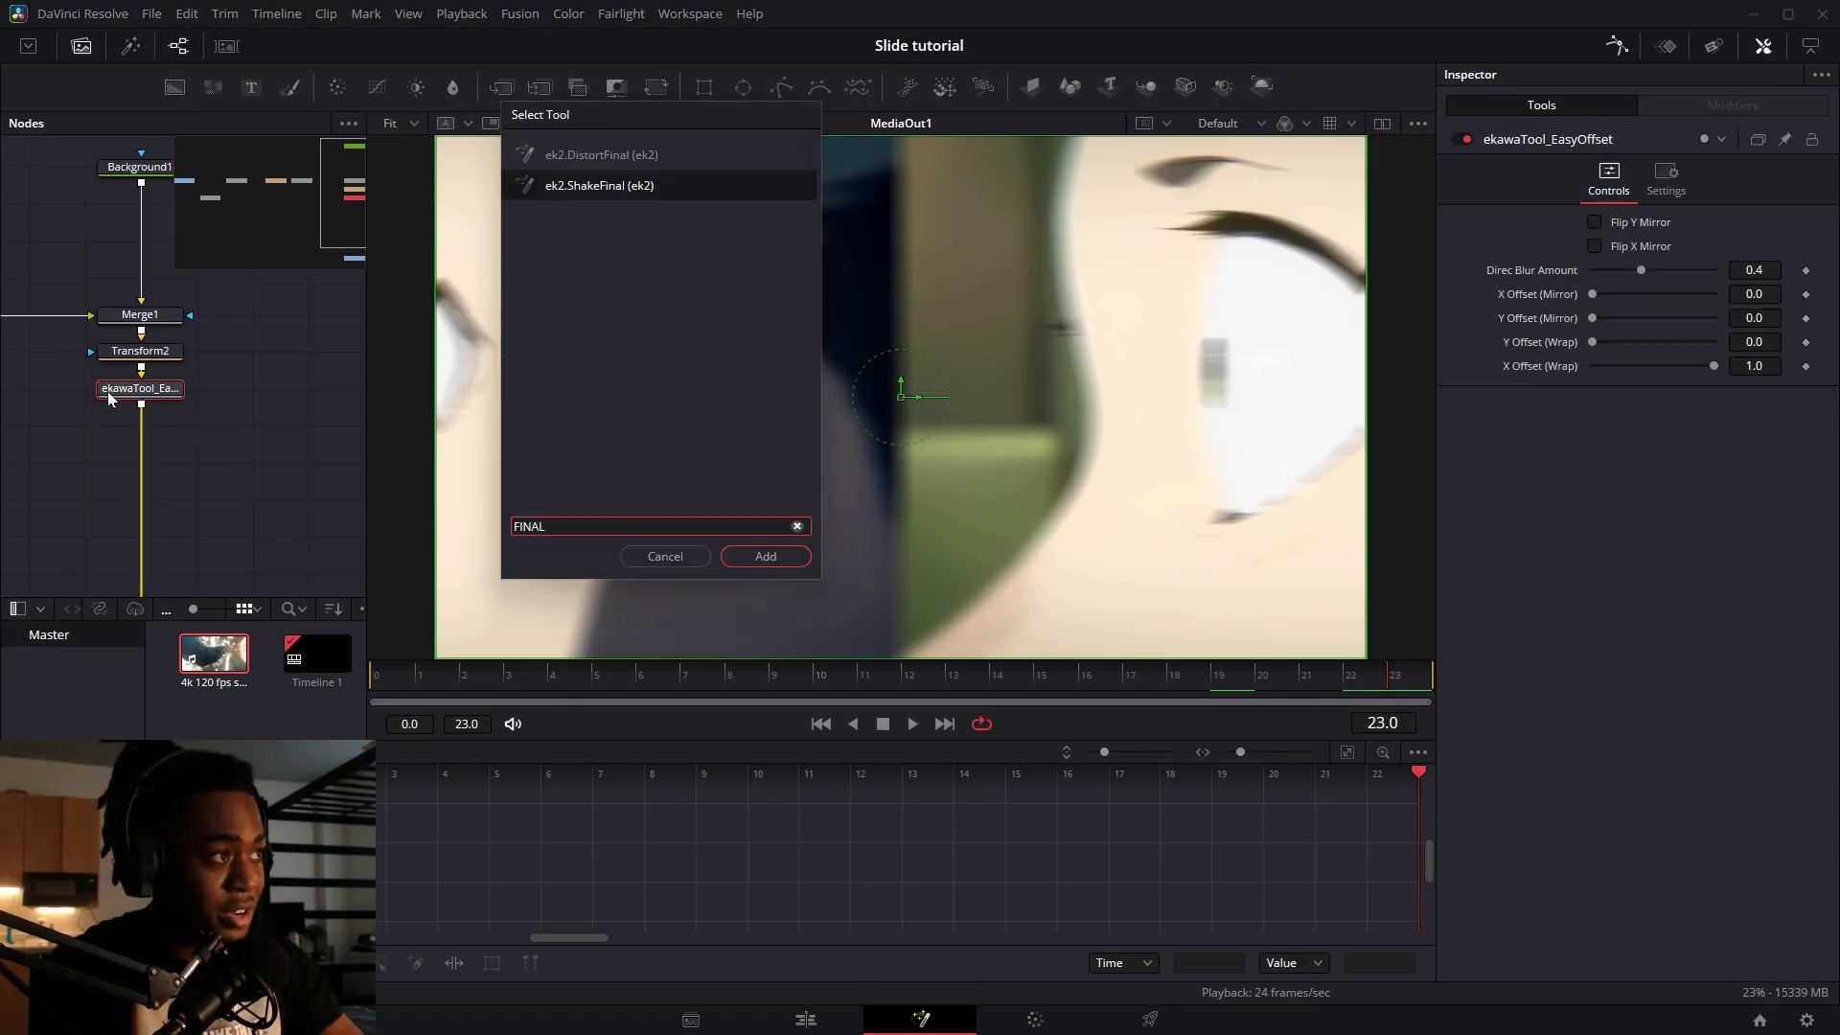
pyautogui.press('Return')
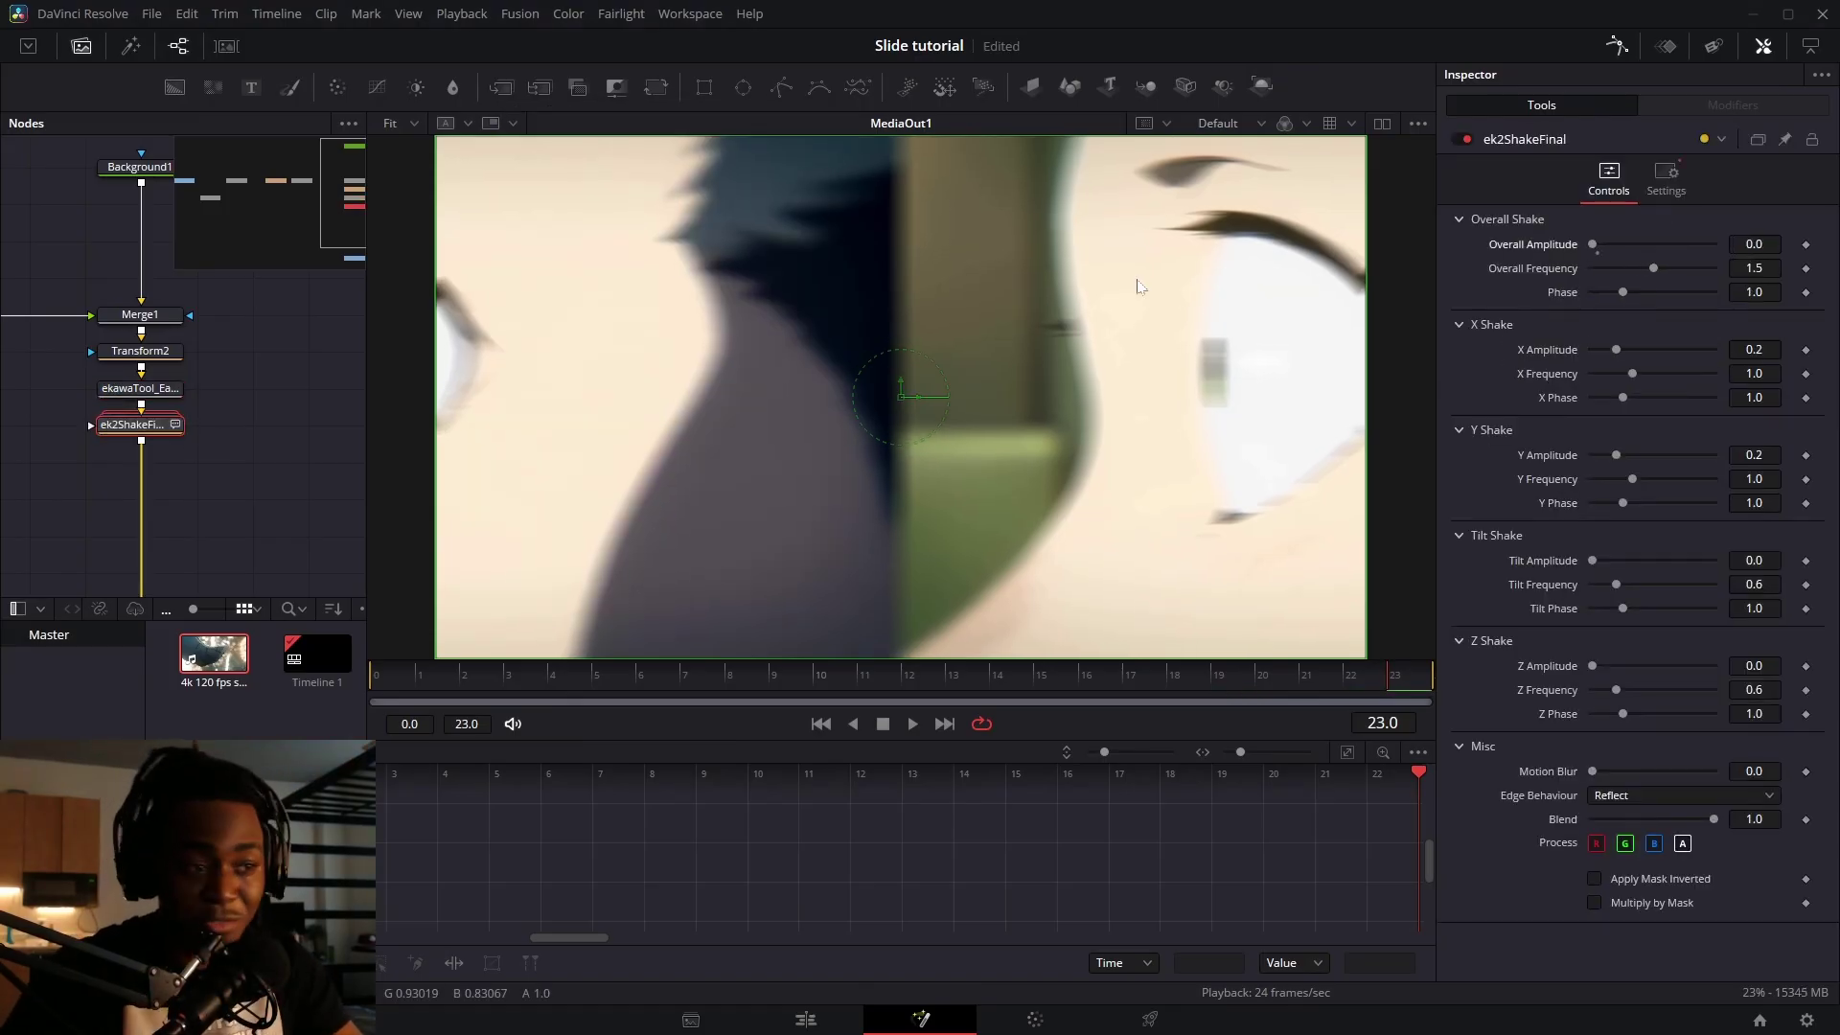
pyautogui.click(1624, 47)
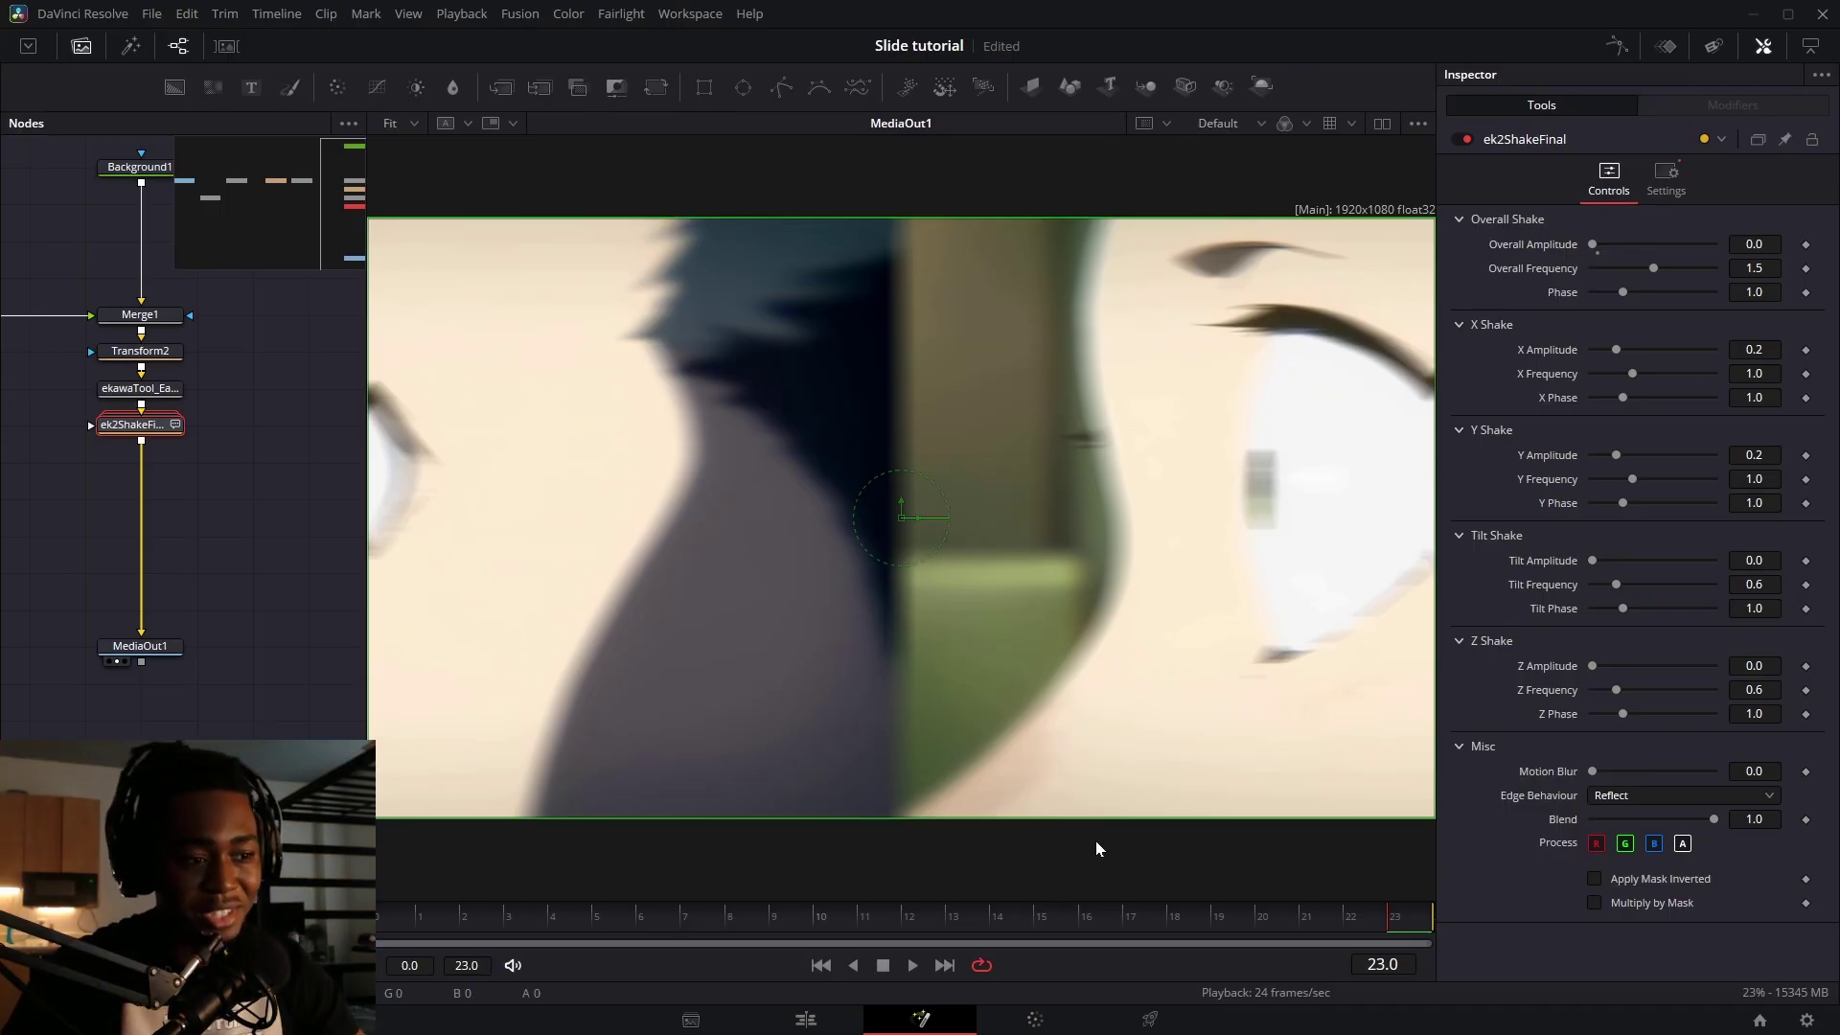
pyautogui.click(1624, 48)
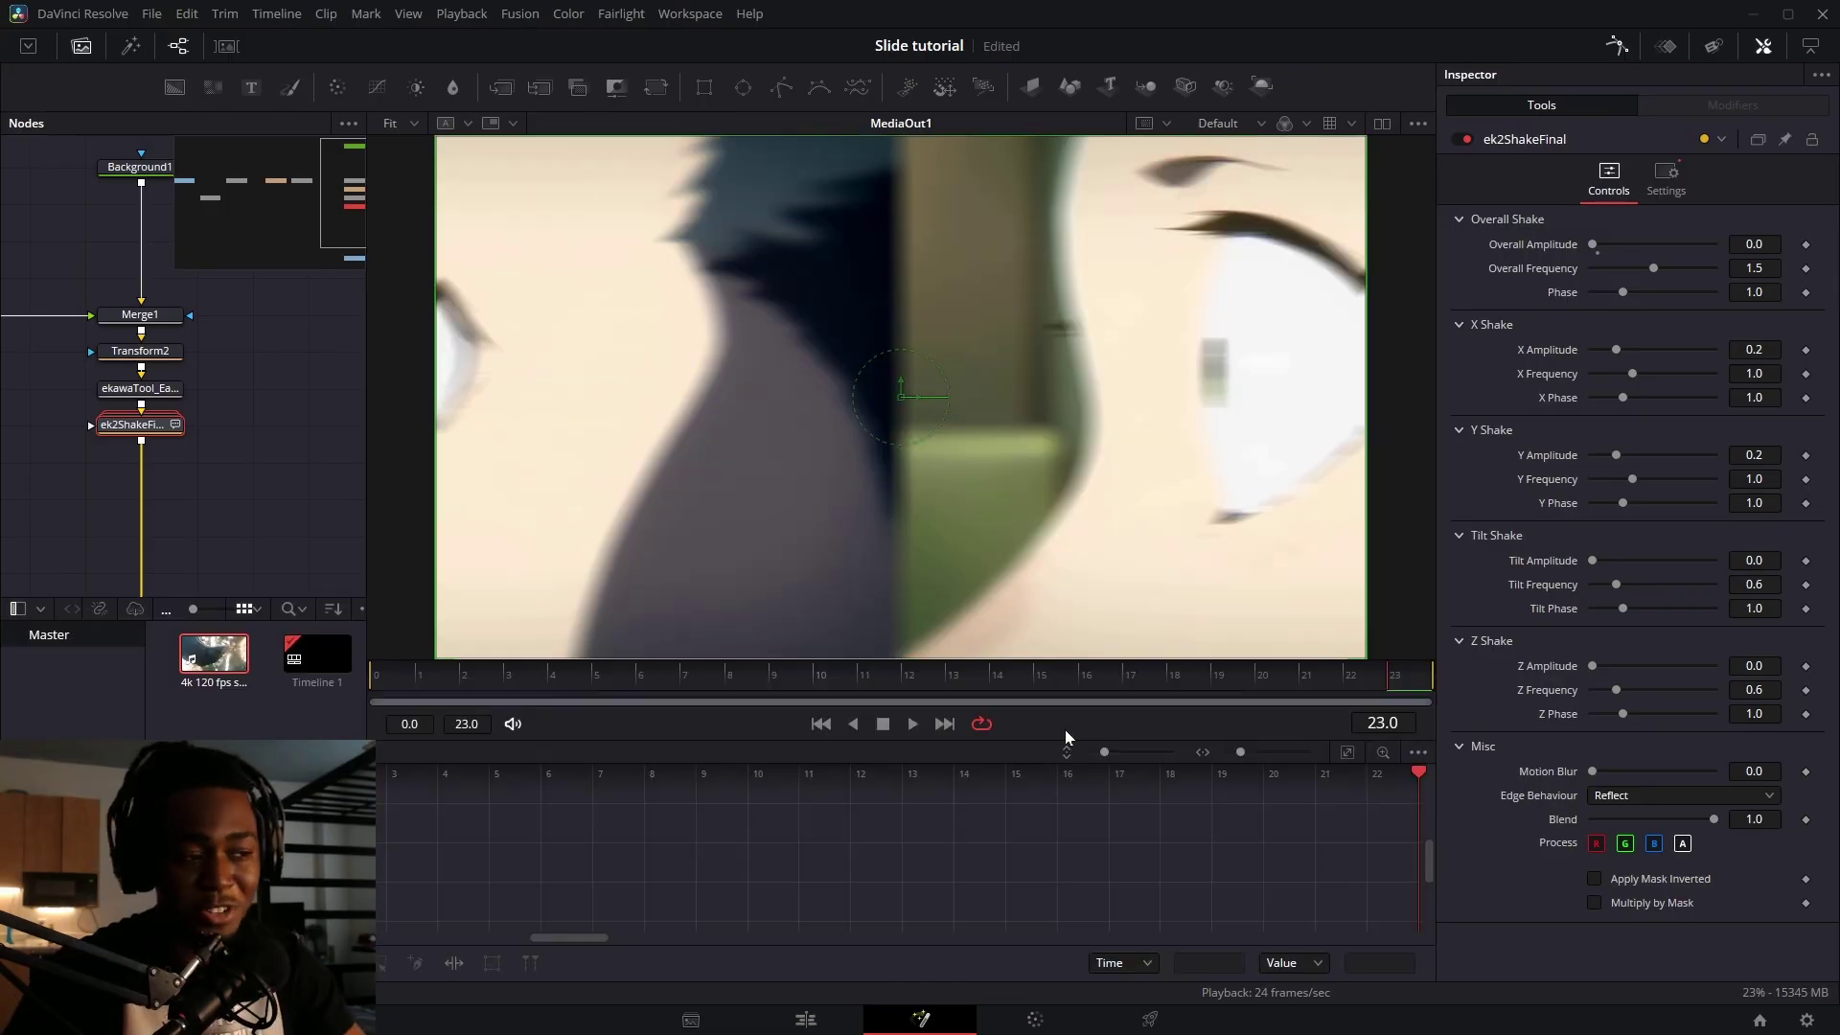
# - Disable the ekawaTool_EasyOffset and ek2ShakeFinal nodes together and move them farther below Transform2 in the node graph
pyautogui.moveTo(246, 381); pyautogui.dragTo(43, 454)
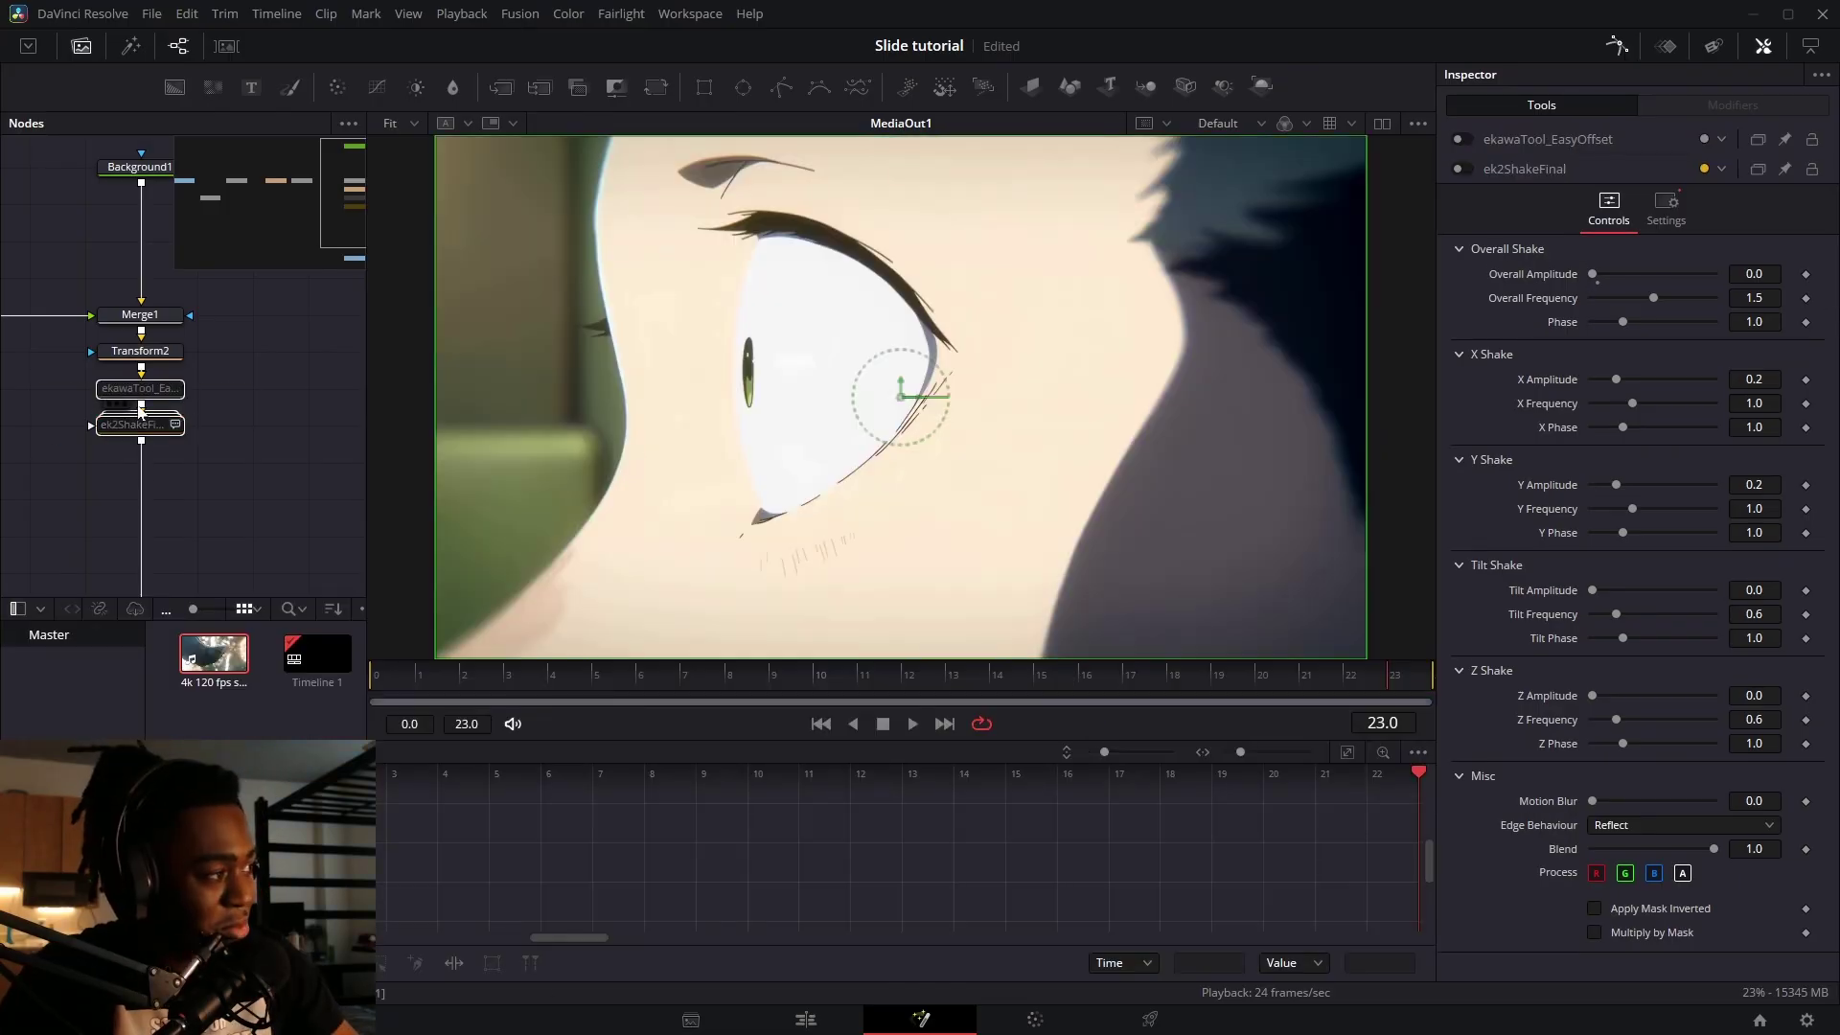
pyautogui.moveTo(163, 401); pyautogui.dragTo(186, 456)
# - Keyframe the Center of Transform2 at frames 23 and 9, keeping both values at 0.5
pyautogui.click(140, 351)
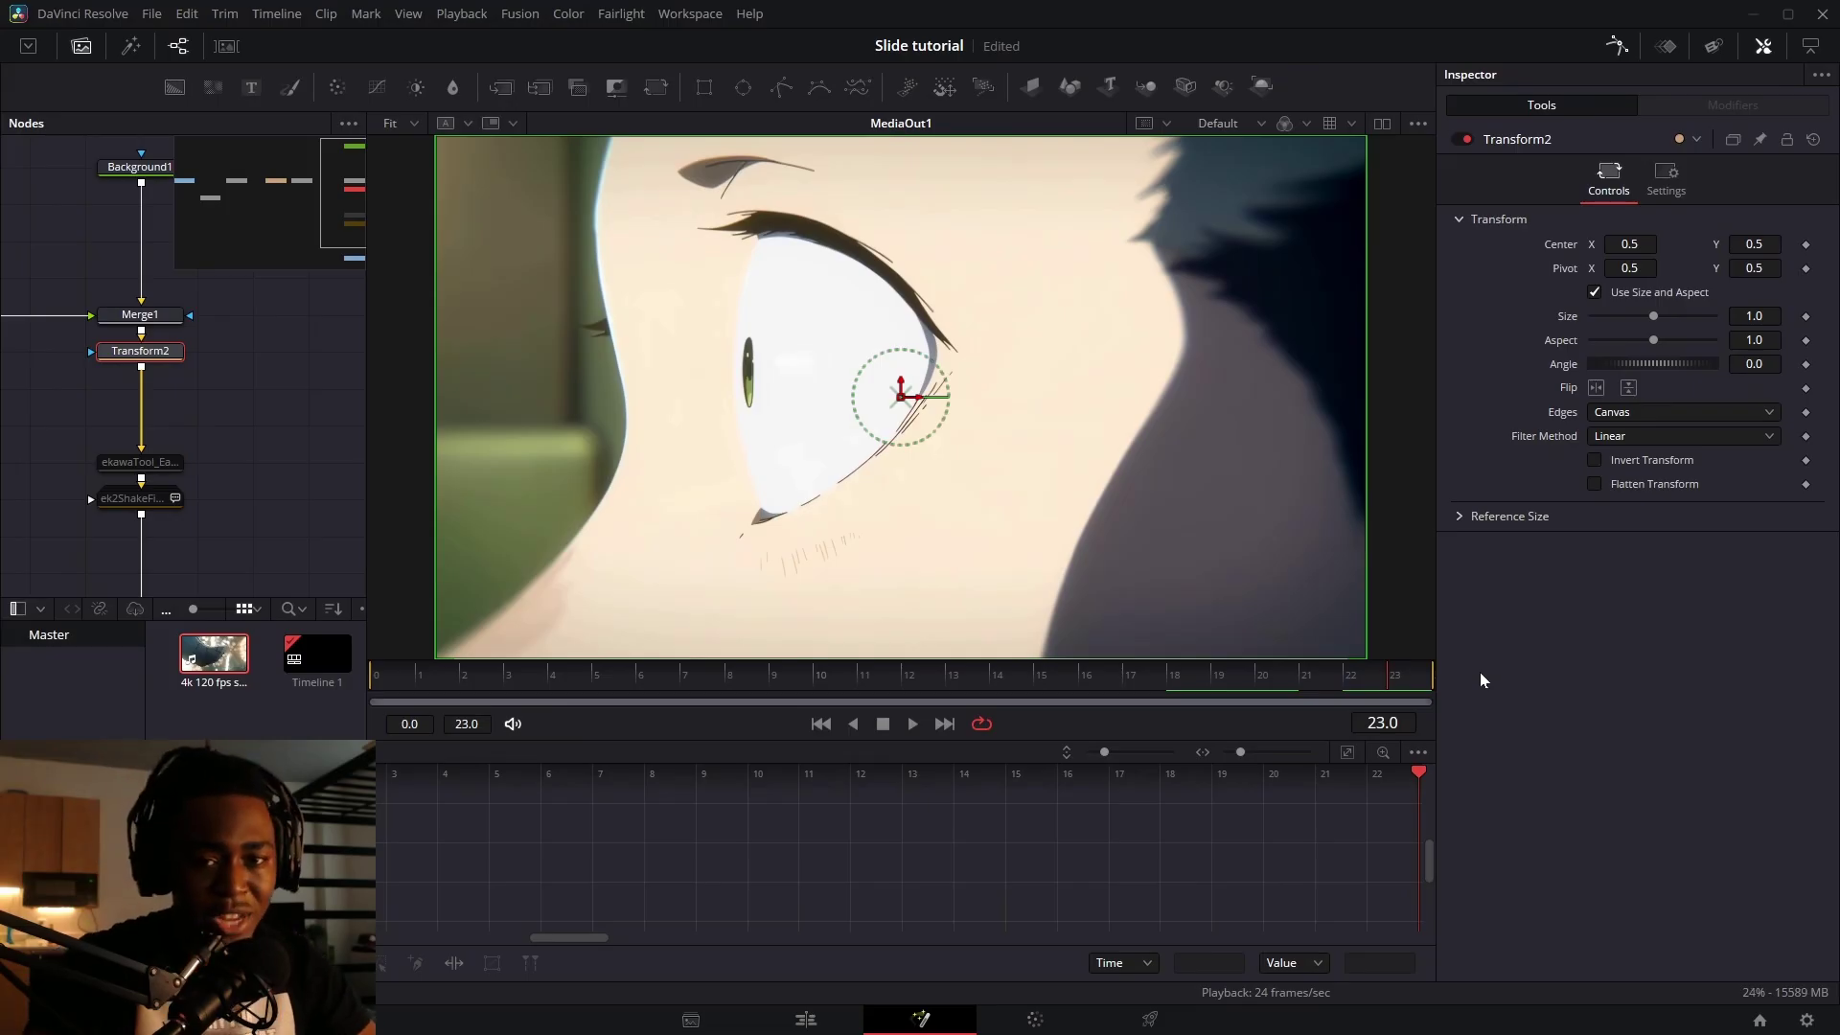
pyautogui.click(1805, 244)
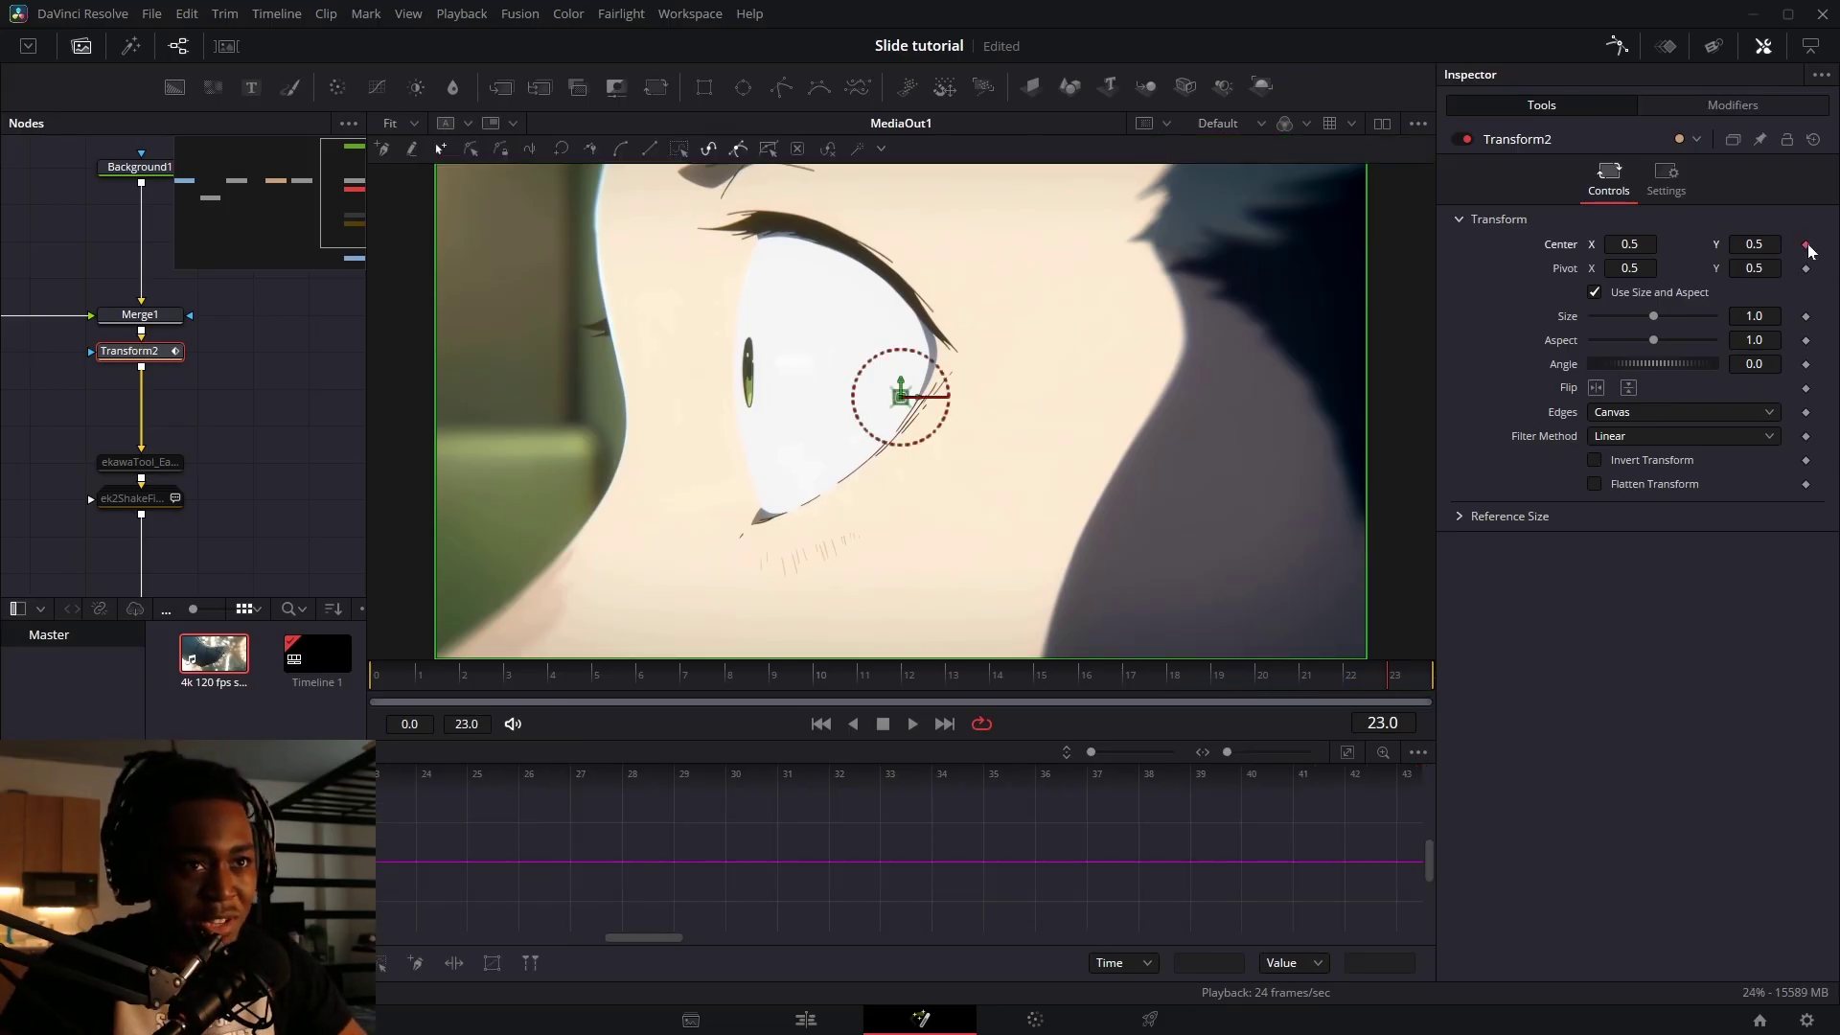
pyautogui.moveTo(815, 677); pyautogui.dragTo(796, 737)
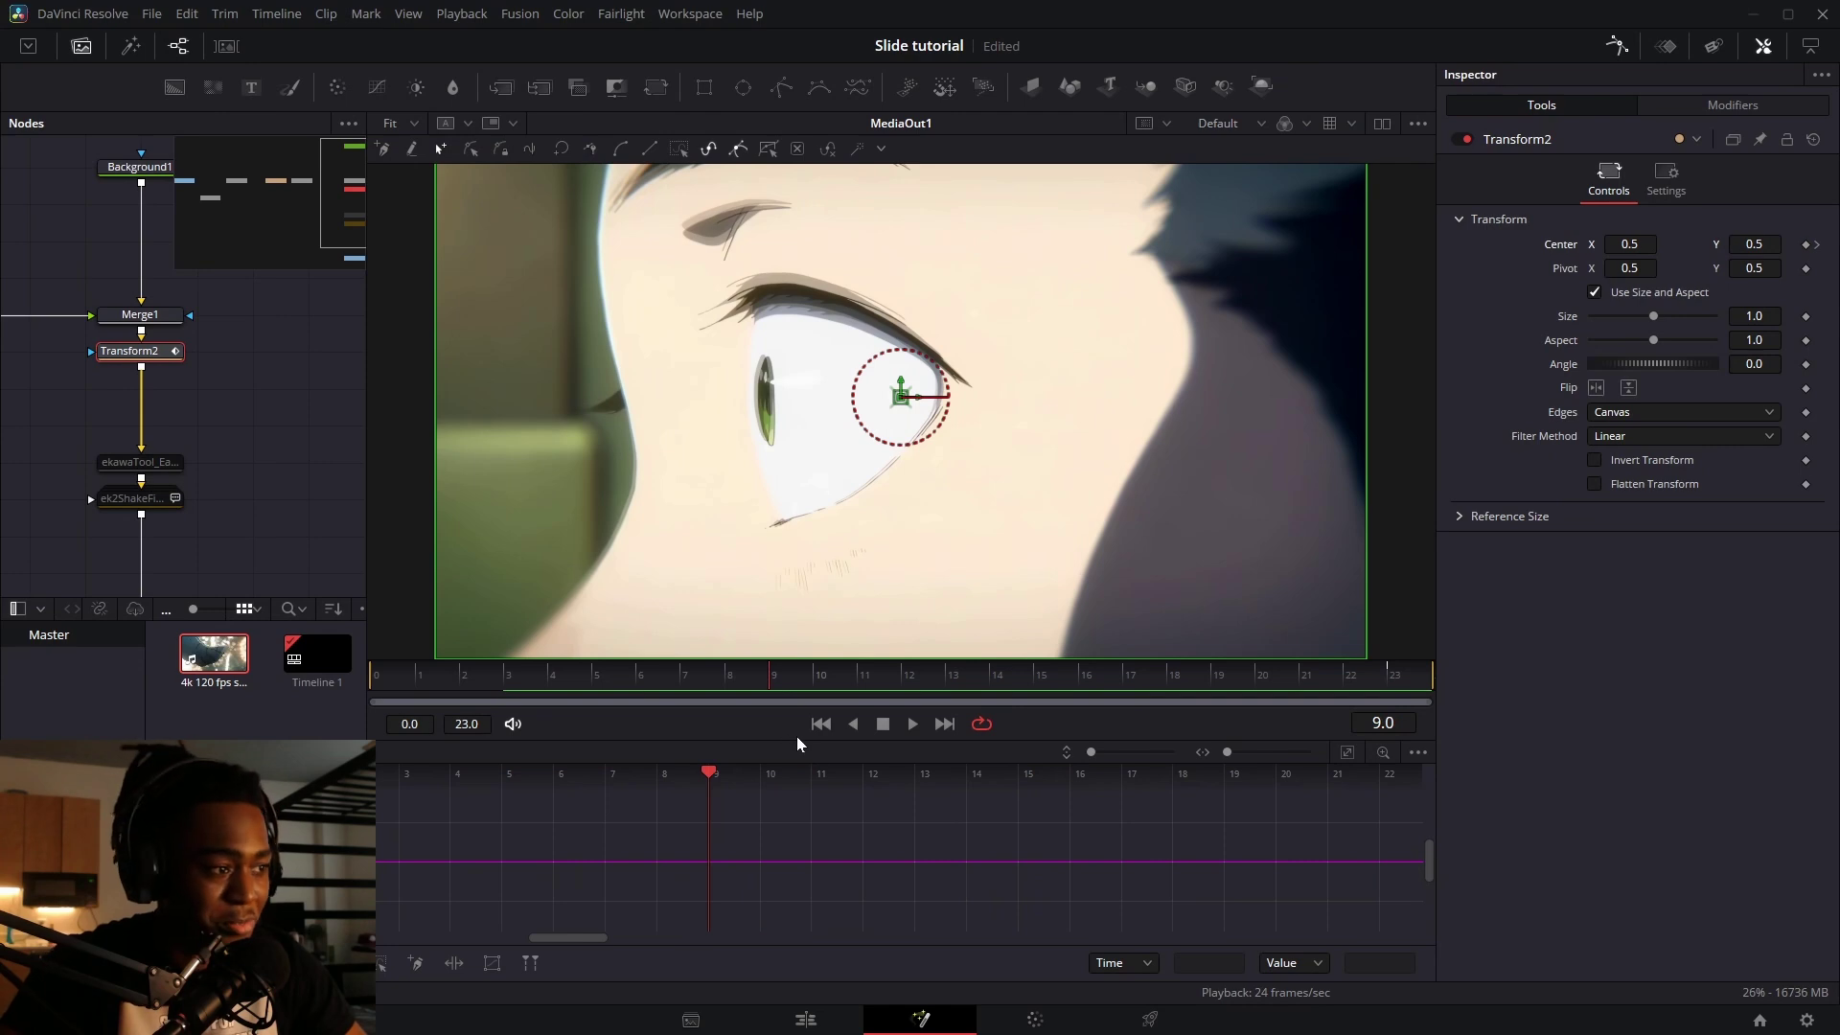
pyautogui.click(1805, 246)
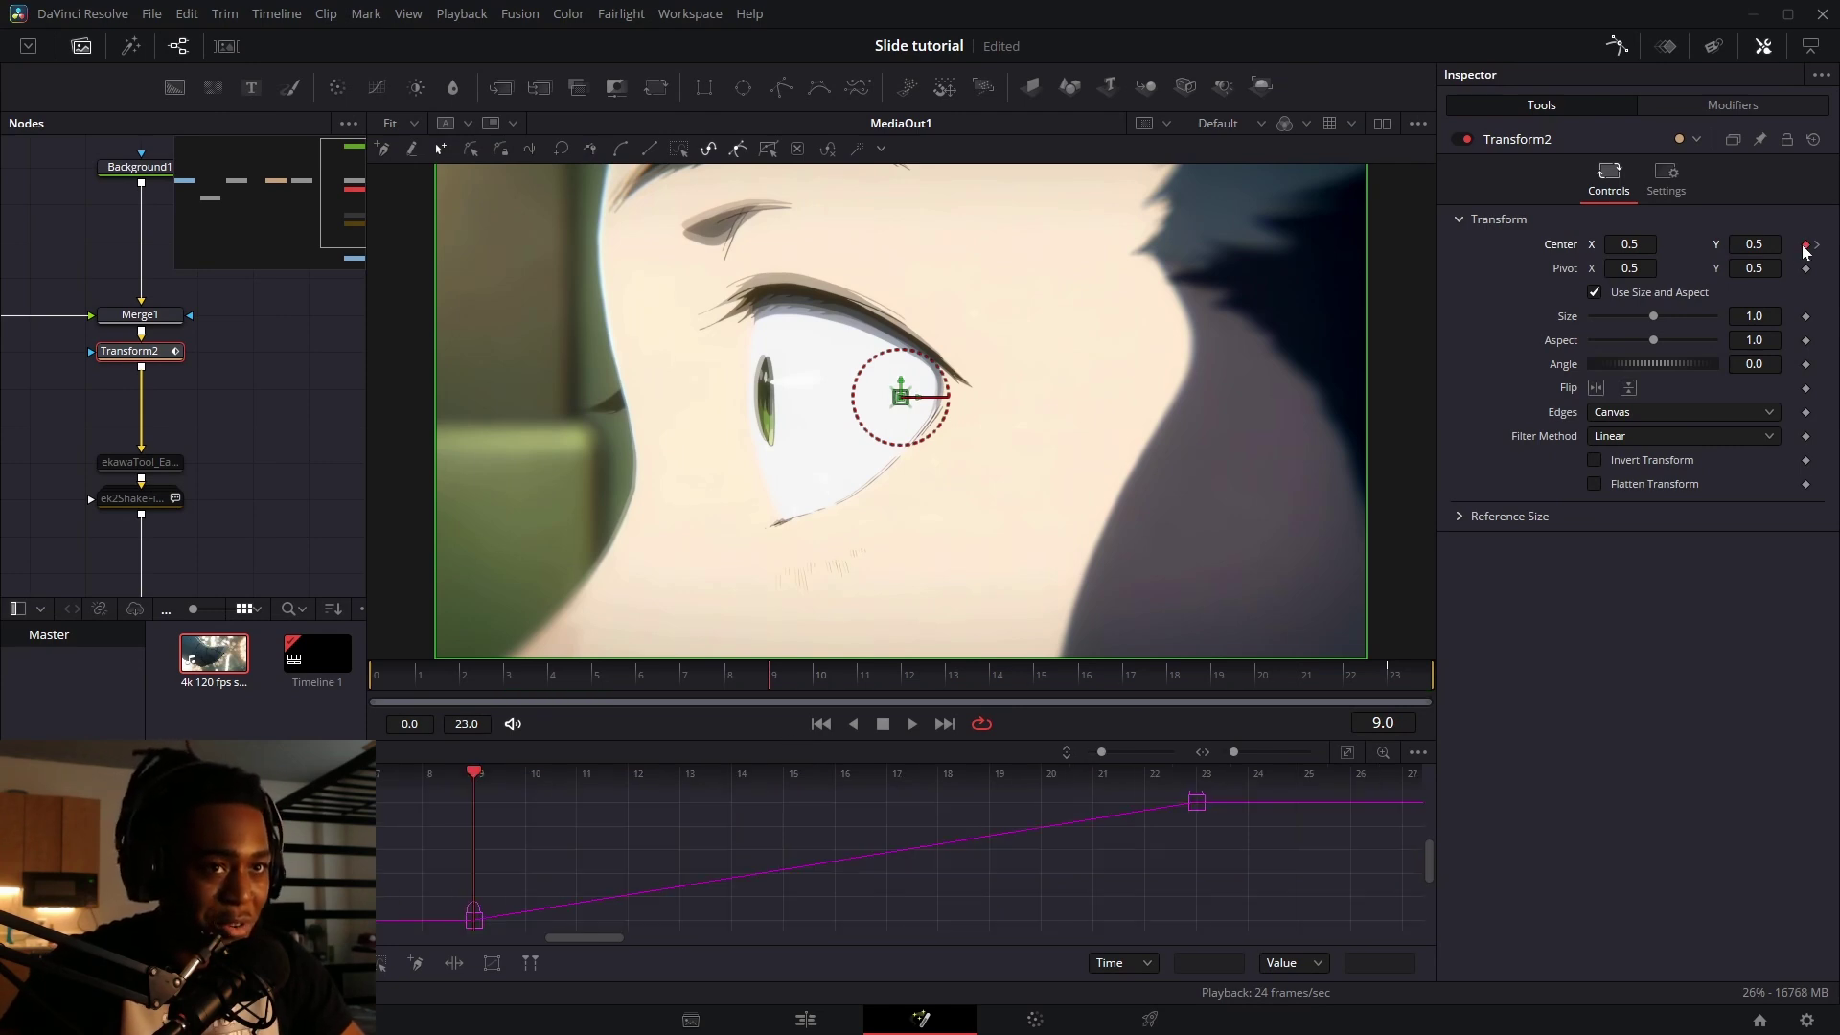
pyautogui.click(1351, 677)
pyautogui.click(779, 680)
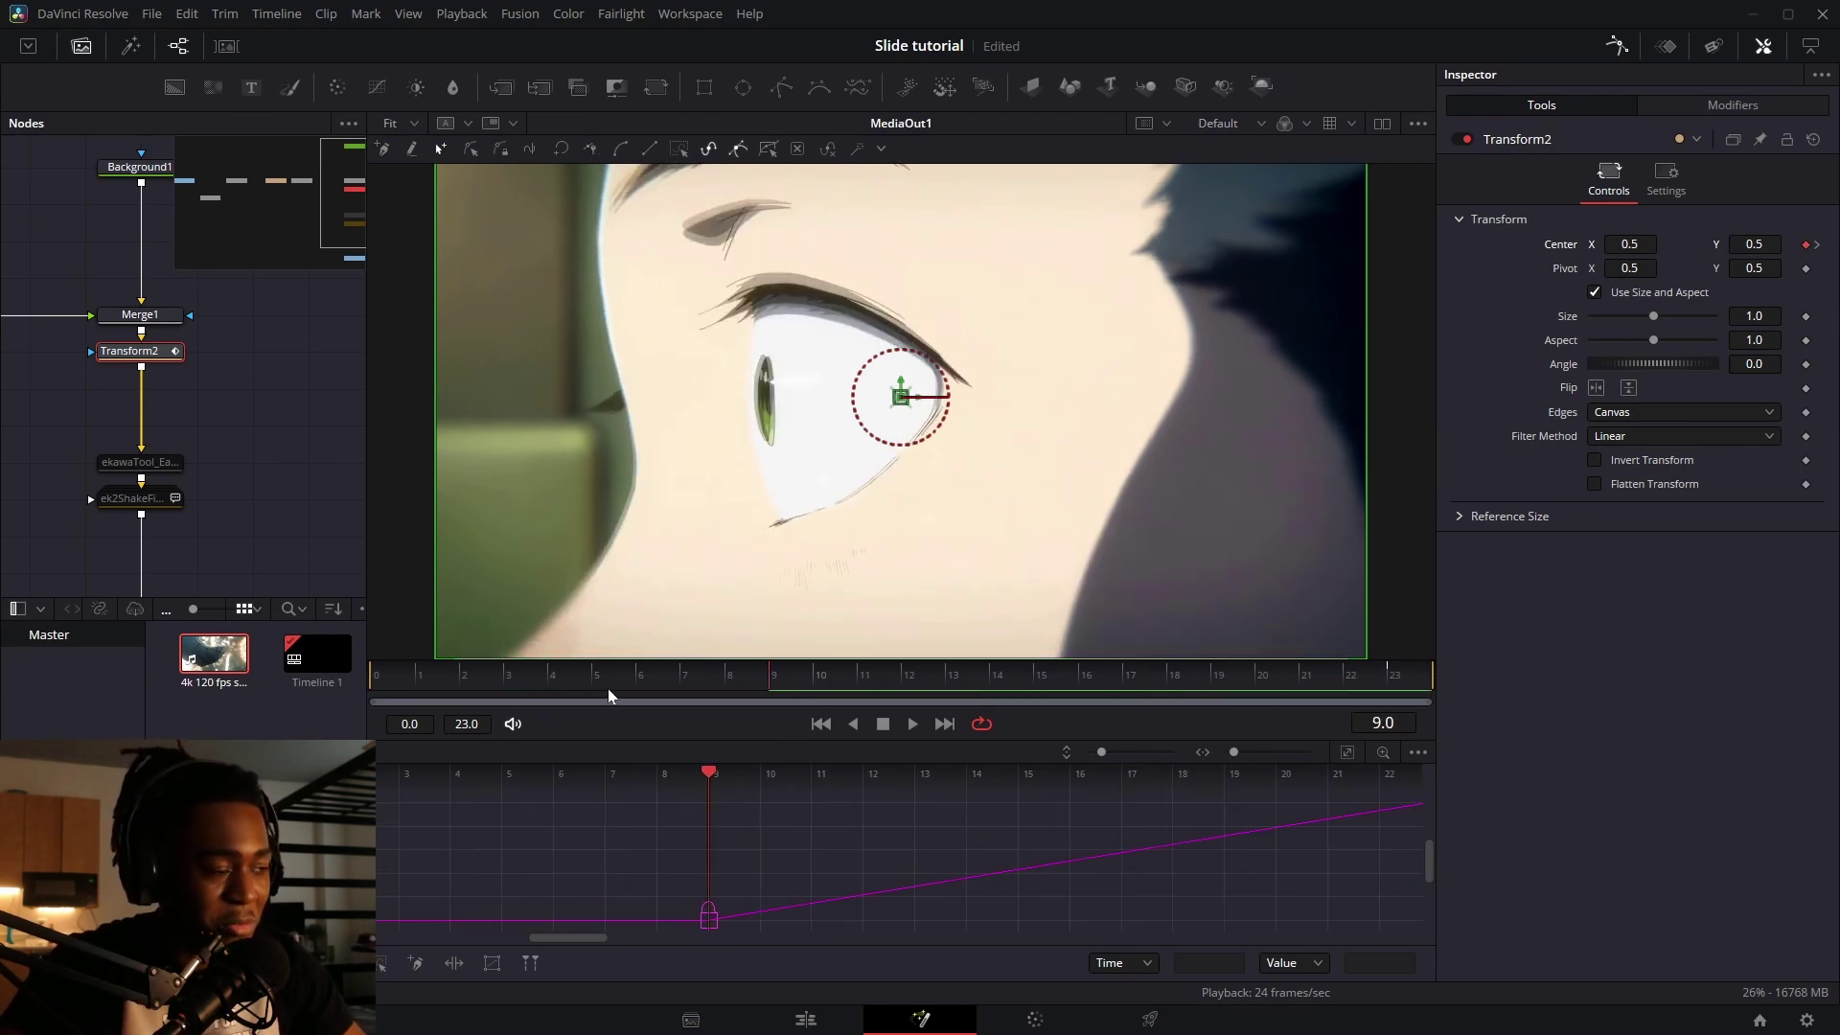
pyautogui.moveTo(547, 677); pyautogui.dragTo(773, 669)
# - Smooth both keyframes of the Center displacement curve and stretch the handles into a slow start with a steep rise toward frame 23
pyautogui.hotkey('ctrl', 'a')
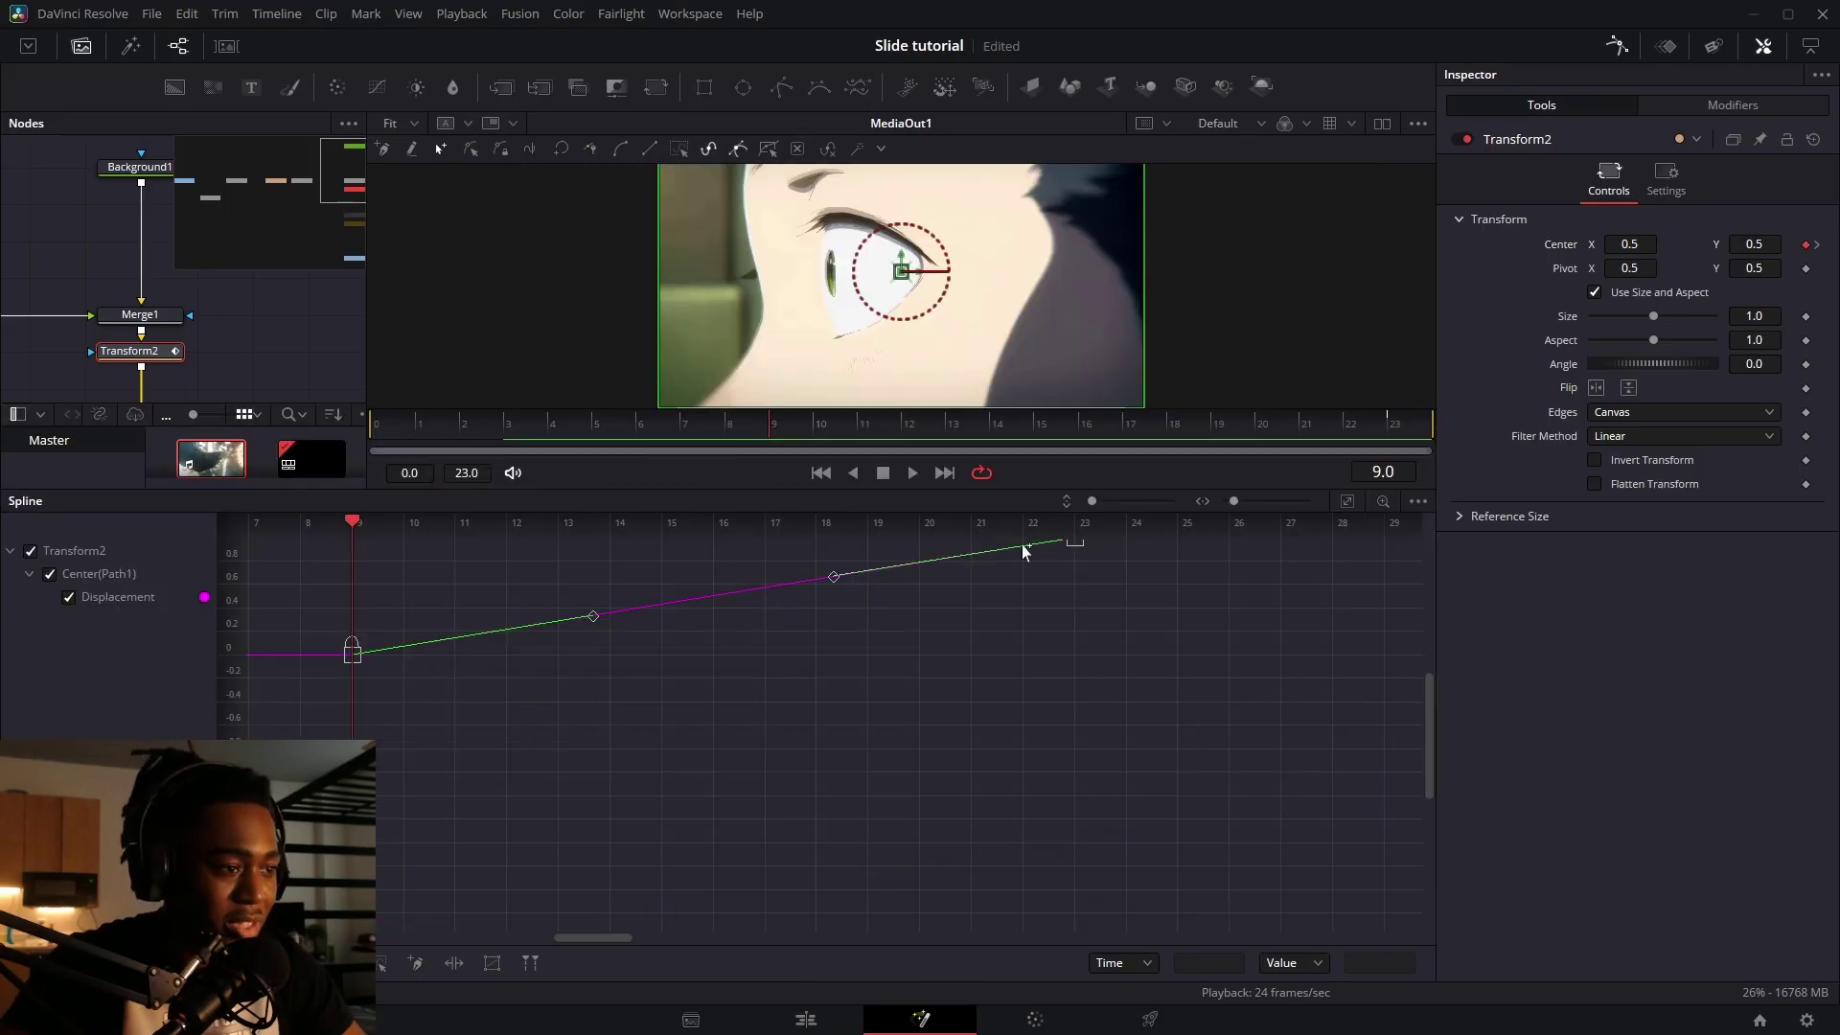
pyautogui.moveTo(1023, 552); pyautogui.dragTo(1214, 672)
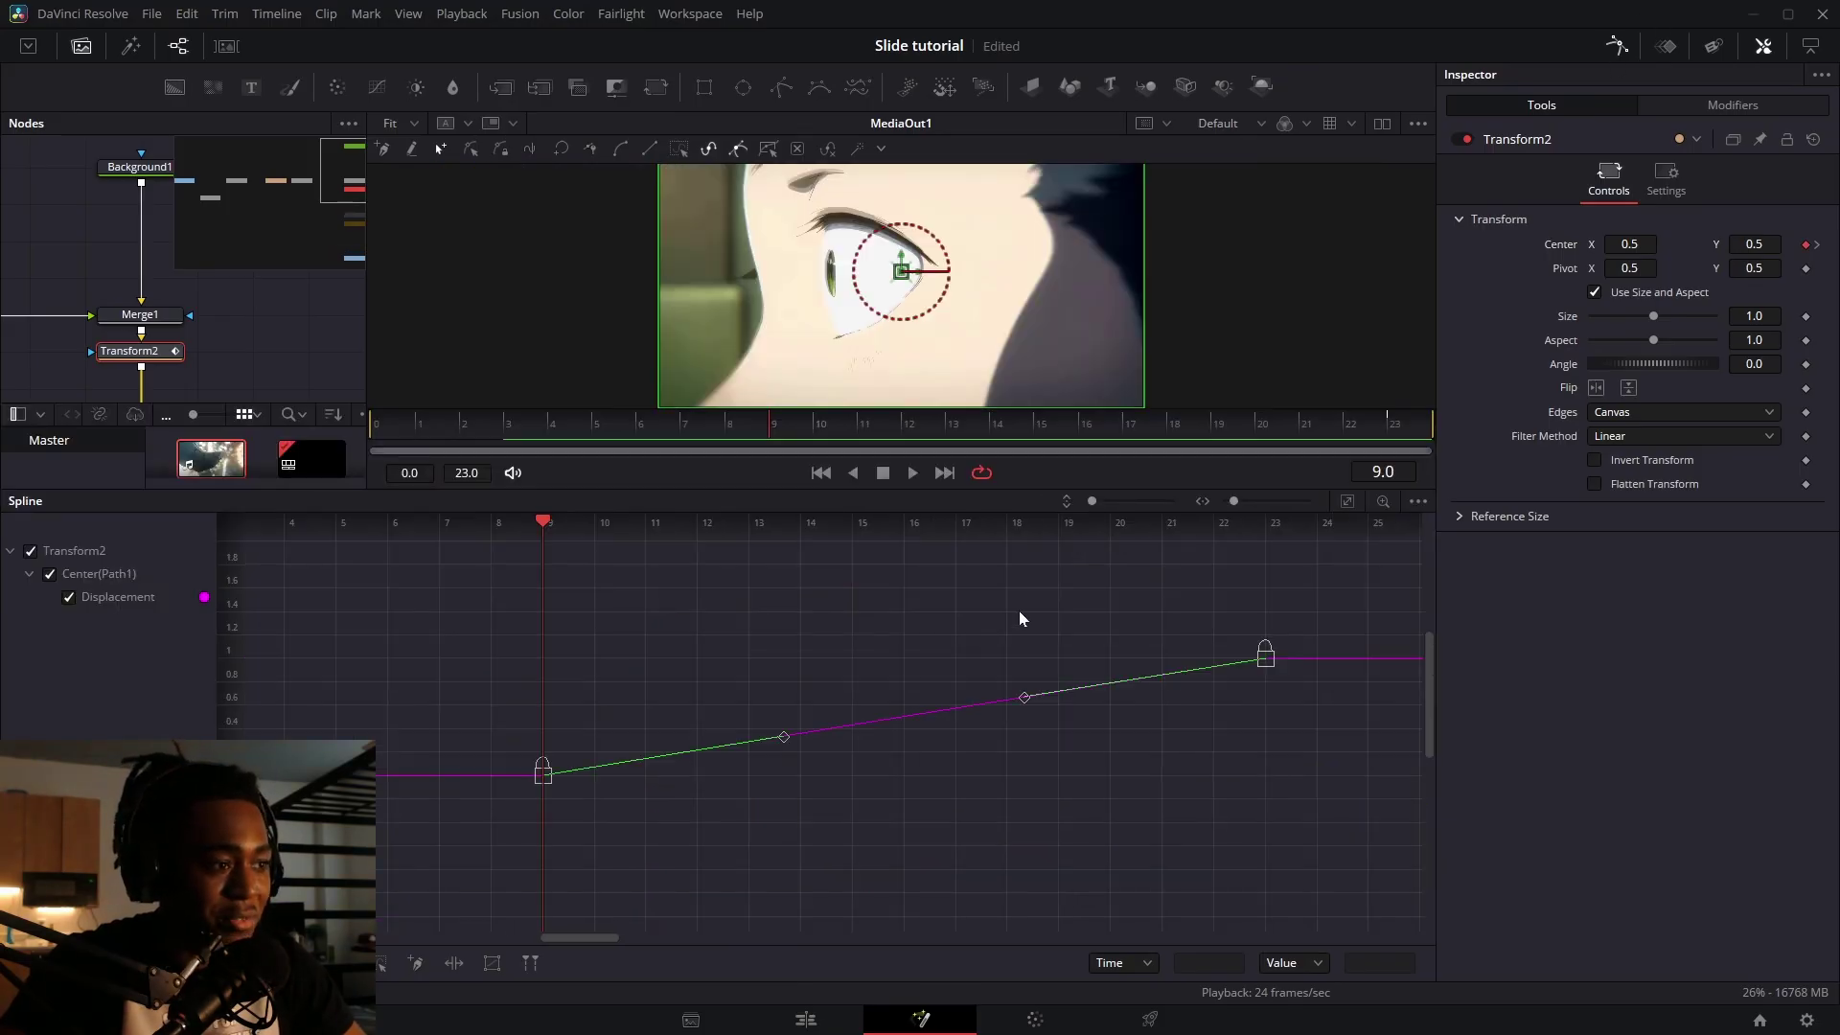
pyautogui.press('s')
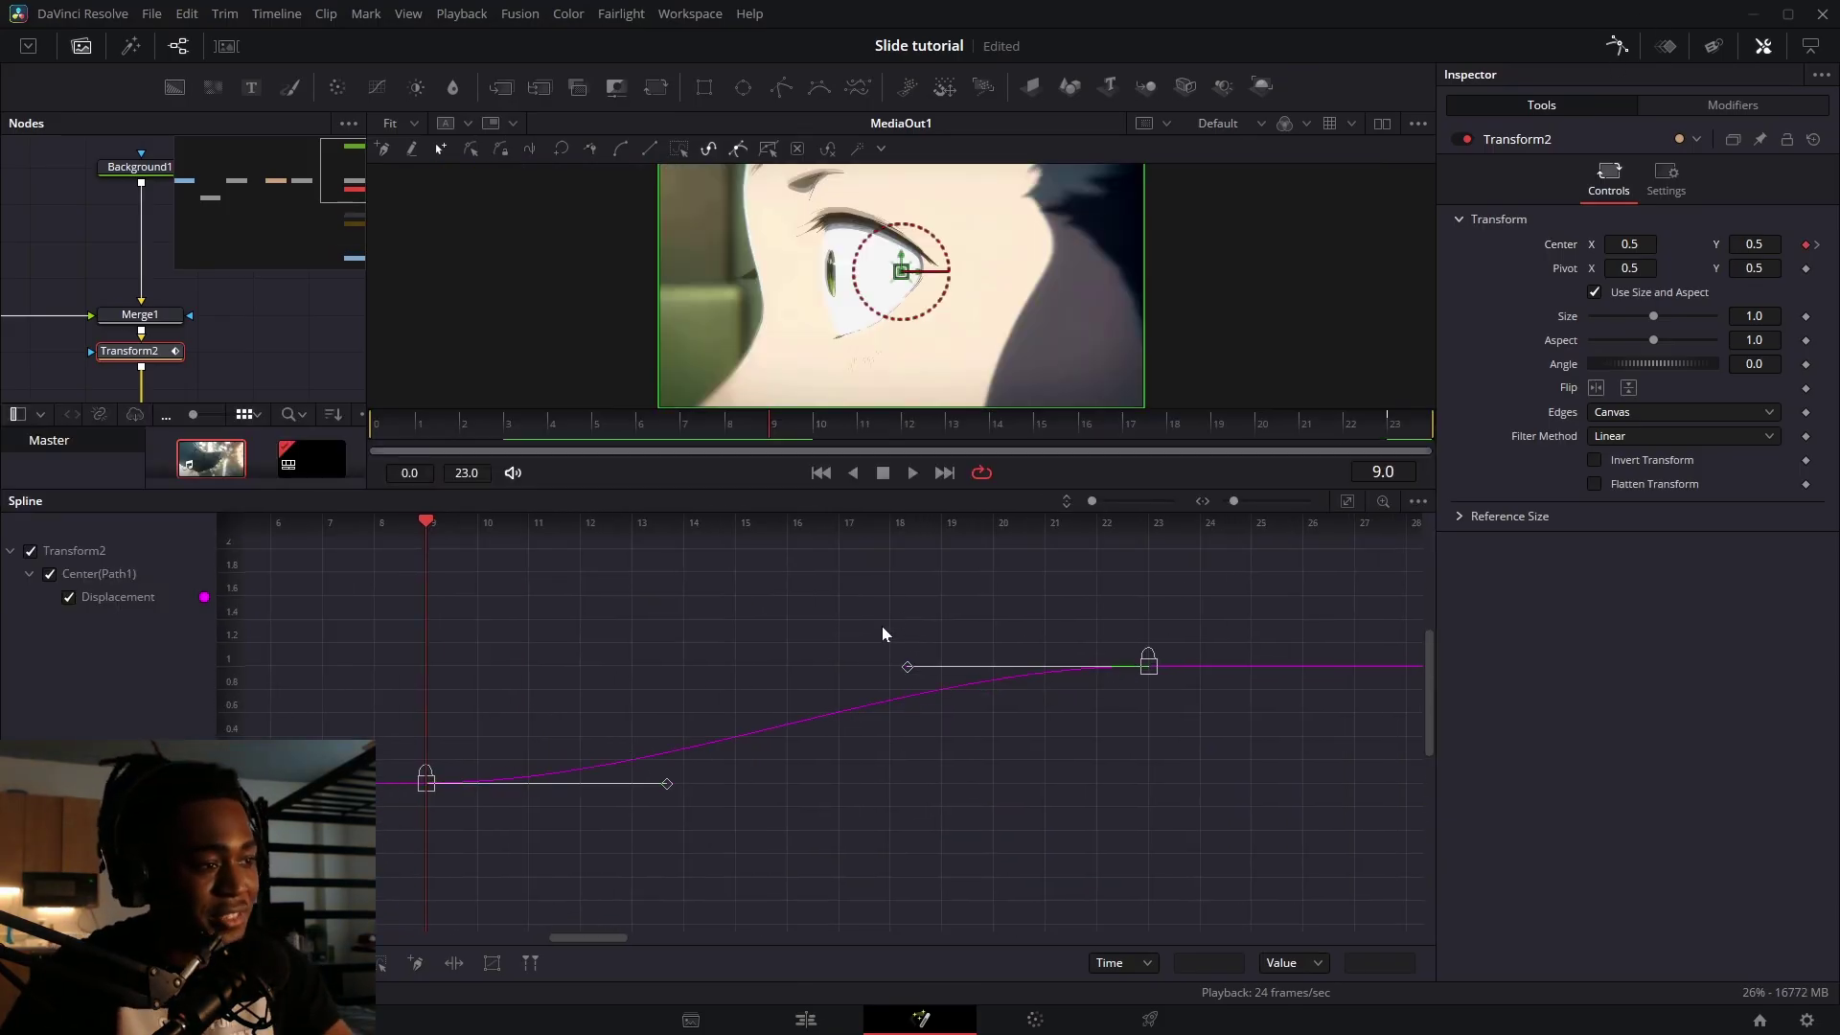
pyautogui.moveTo(907, 666); pyautogui.dragTo(1128, 795)
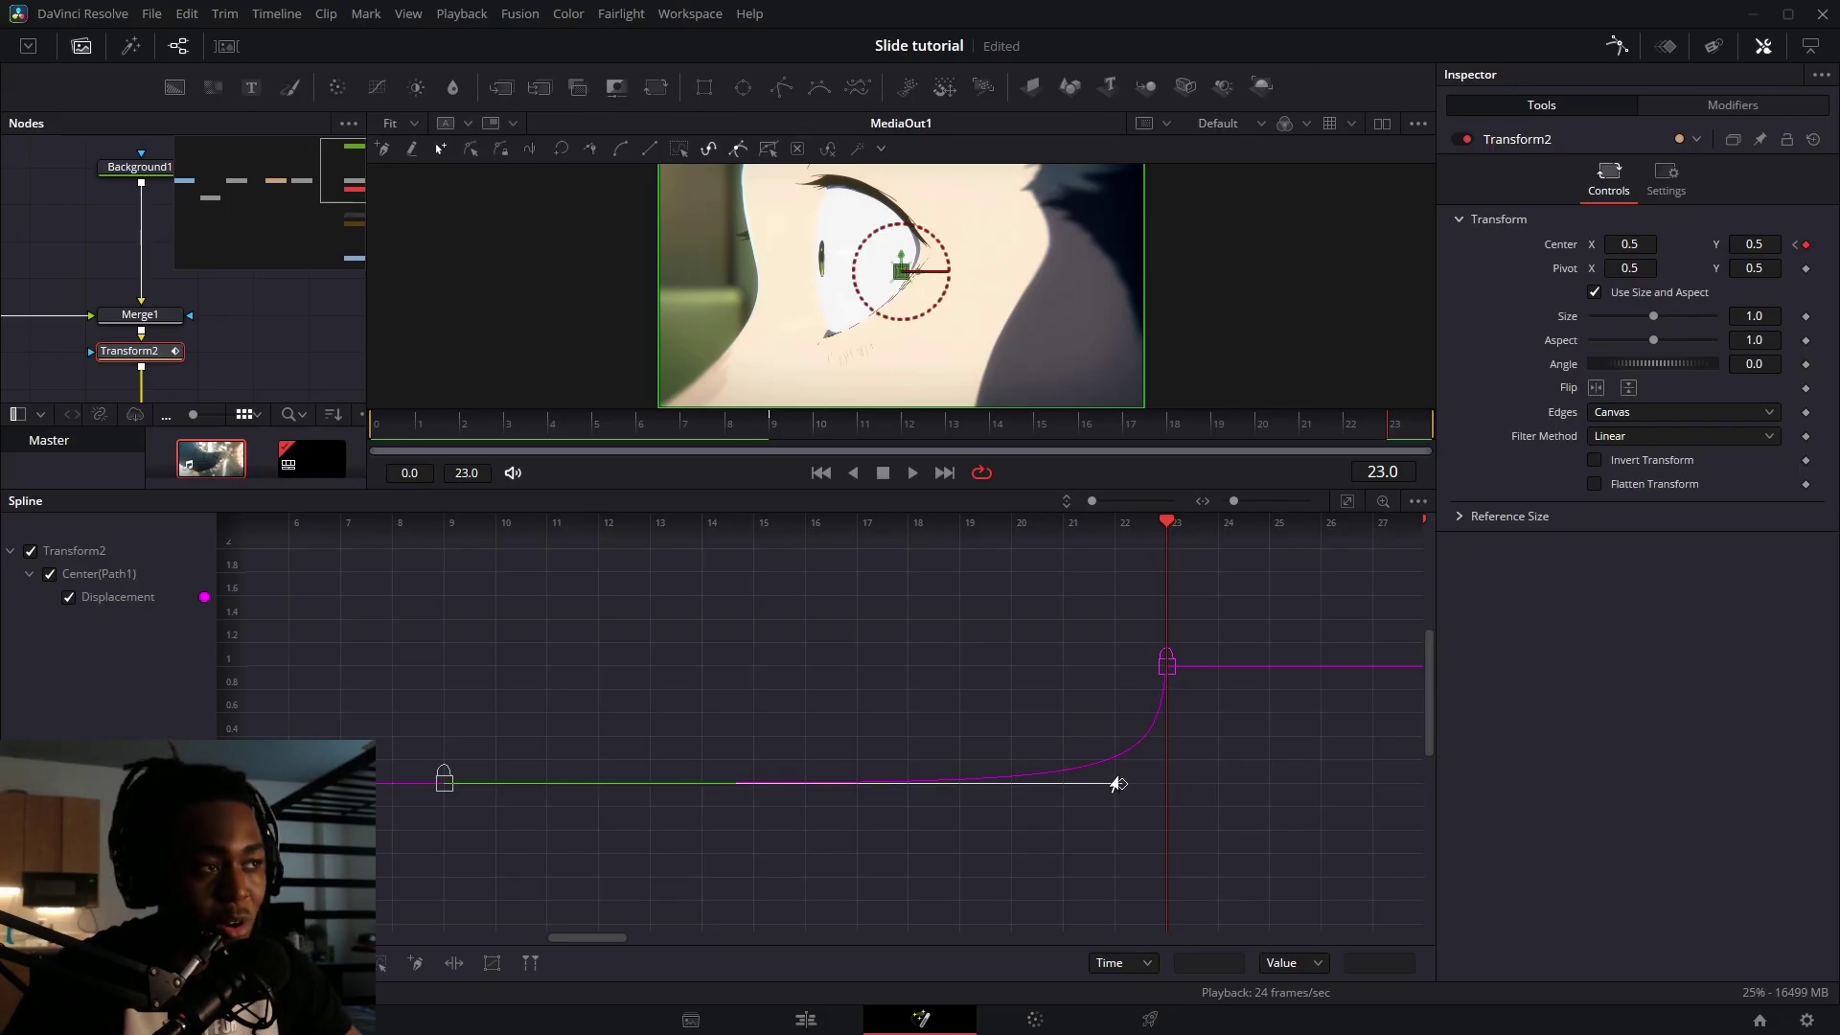
pyautogui.moveTo(578, 630); pyautogui.dragTo(310, 932)
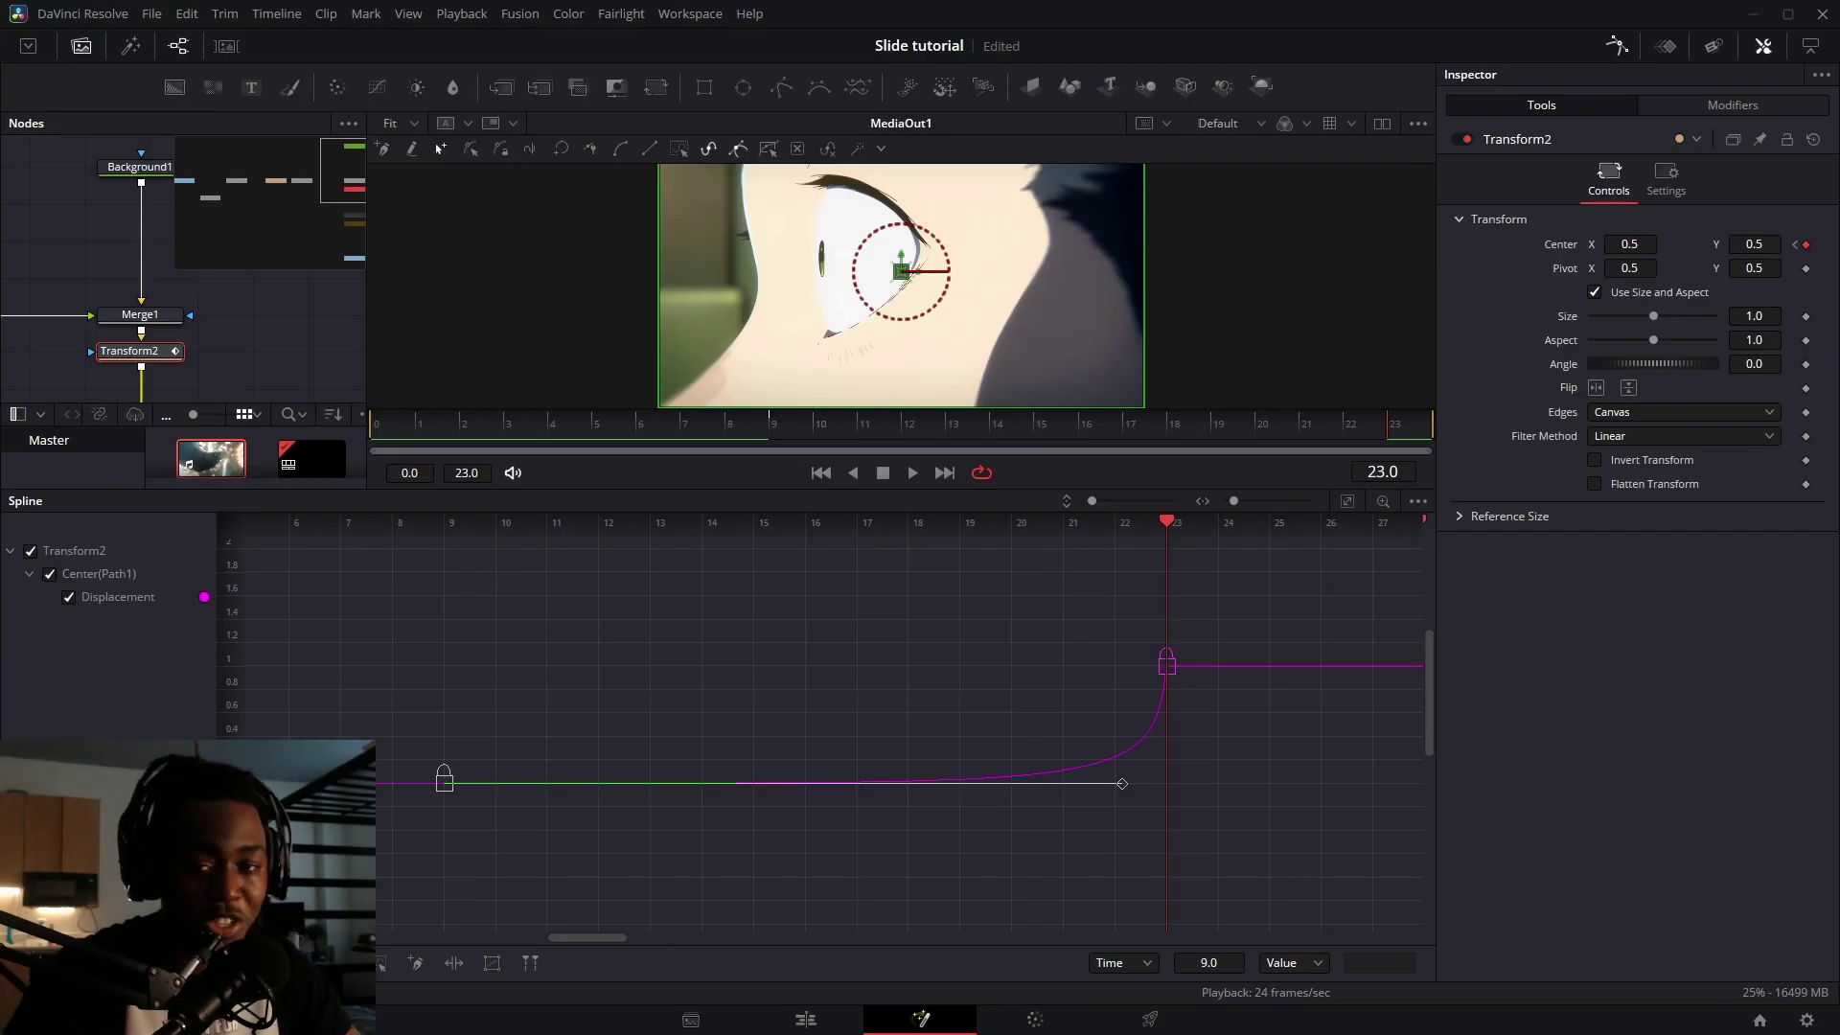
# - Move the first displacement keyframe to frame 18 and extend its handle to about frame 23 for a sharp ease-in
pyautogui.moveTo(445, 781); pyautogui.dragTo(931, 795)
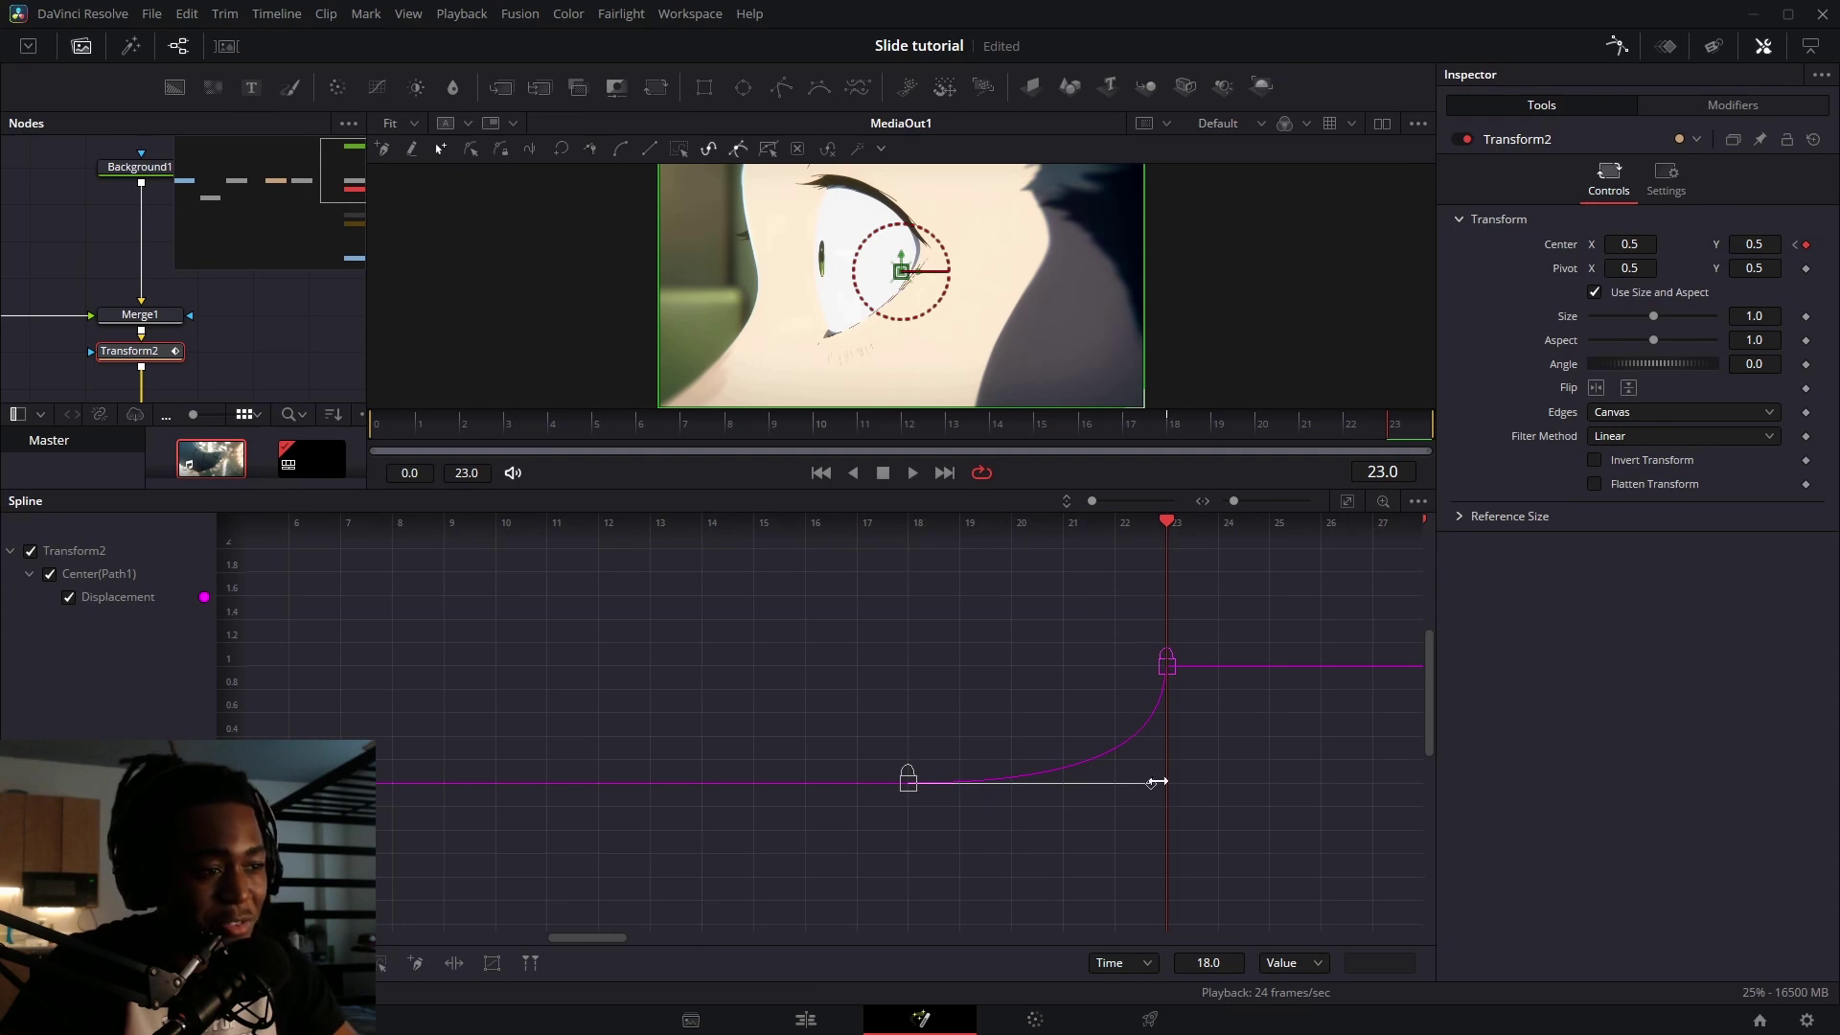
pyautogui.moveTo(1035, 575); pyautogui.dragTo(1163, 793)
pyautogui.click(938, 712)
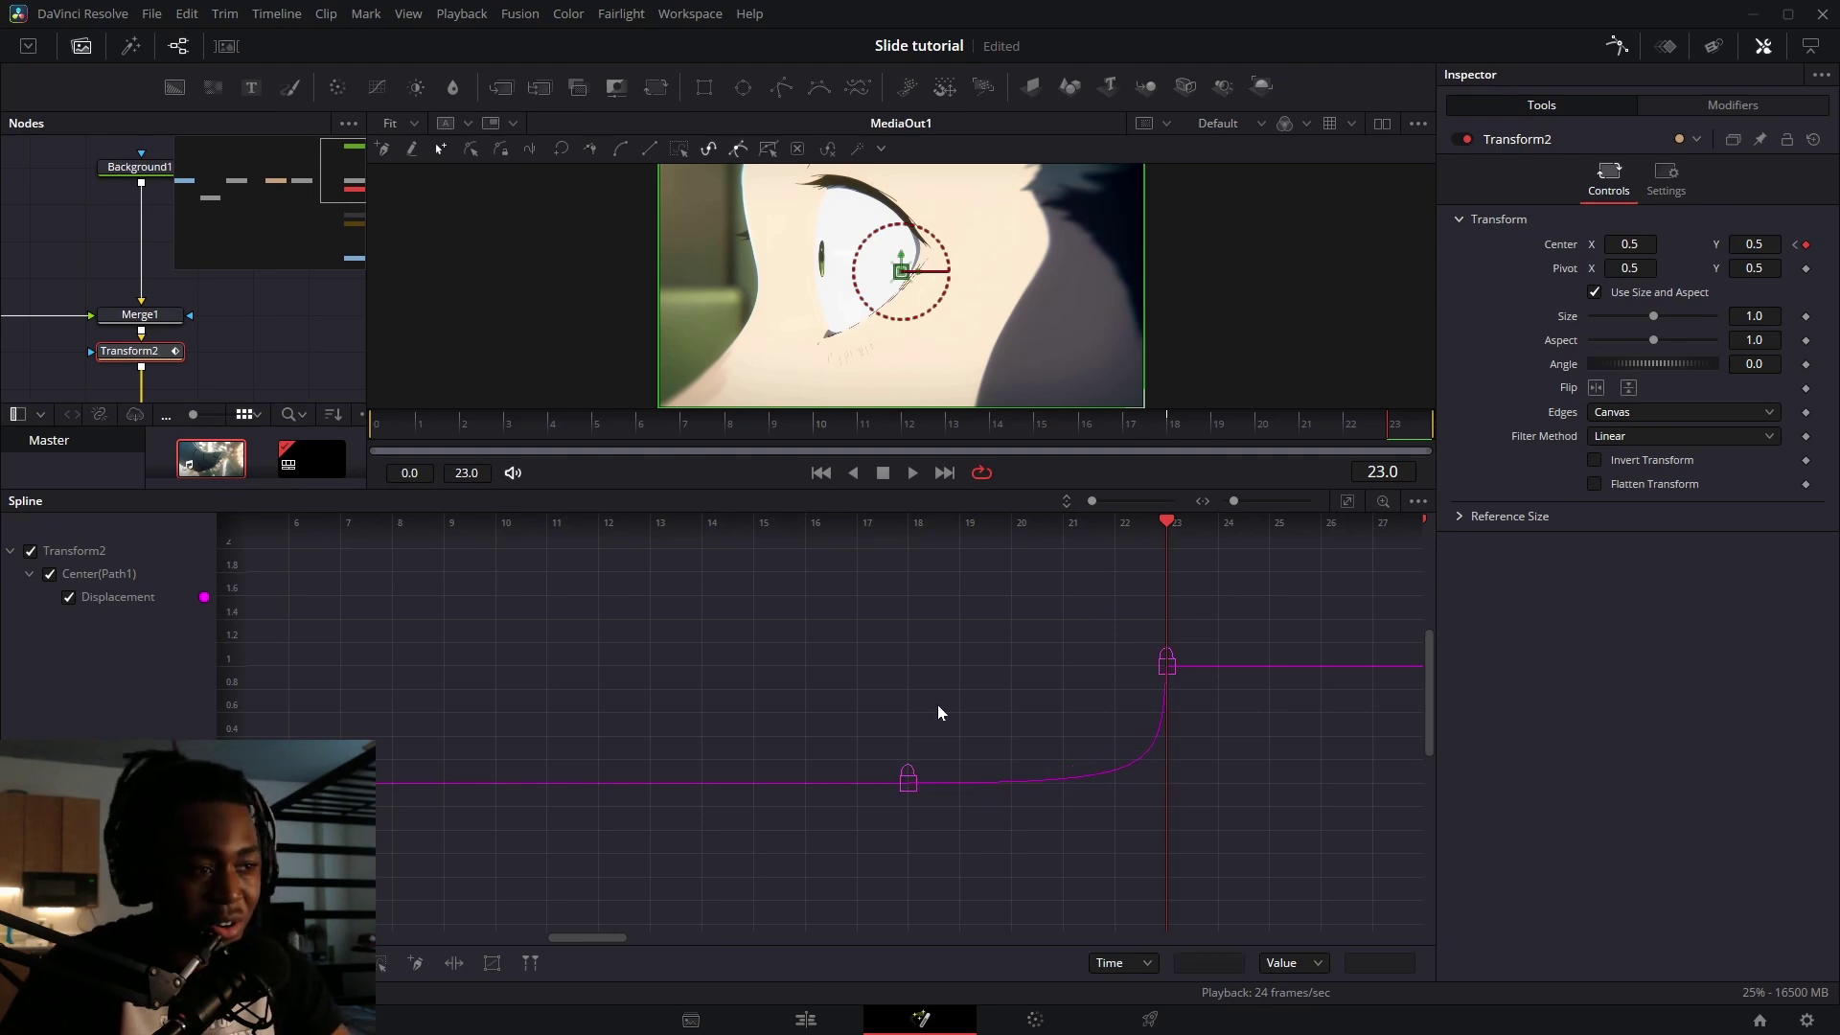
# - Undo the last handle edits, move the first displacement keyframe to frame 8 and reshape the curve into a longer ease-in toward frame 23
pyautogui.hotkey('ctrl', 'z')
pyautogui.hotkey('ctrl', 'z')
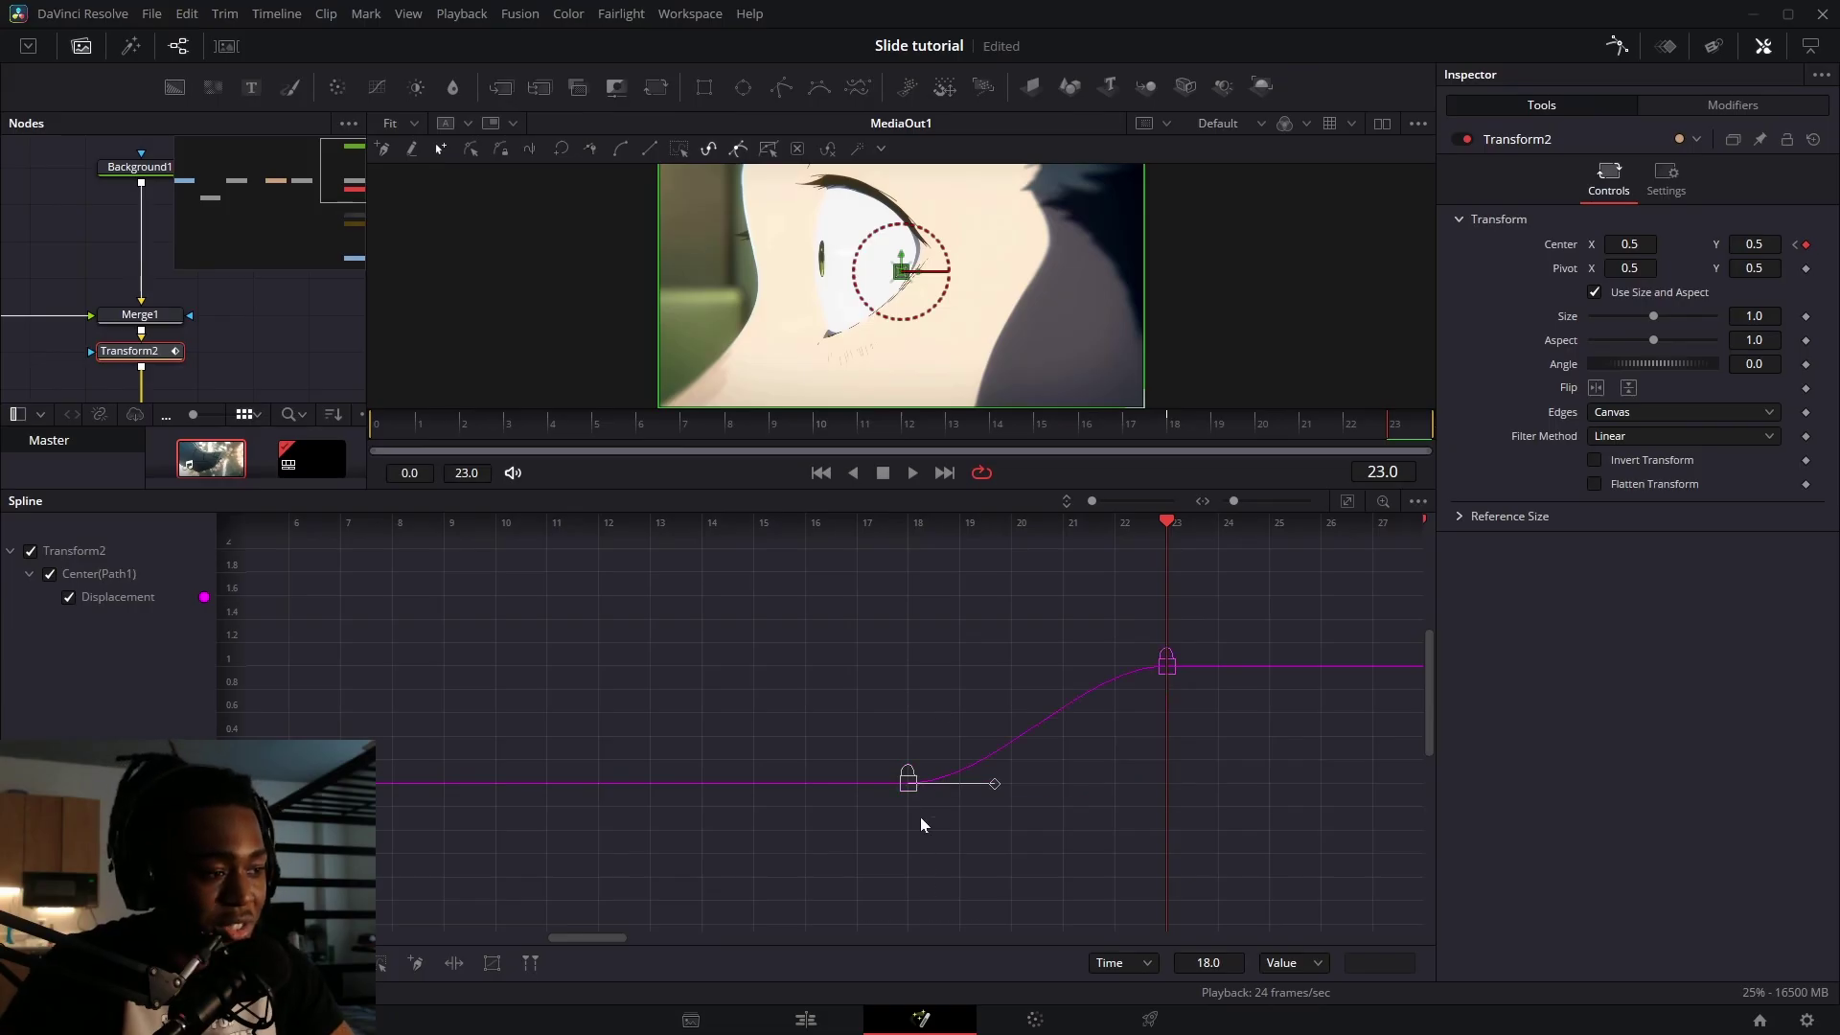
pyautogui.moveTo(905, 785); pyautogui.dragTo(388, 788)
pyautogui.moveTo(782, 619); pyautogui.dragTo(1299, 819)
pyautogui.moveTo(908, 665); pyautogui.dragTo(1163, 801)
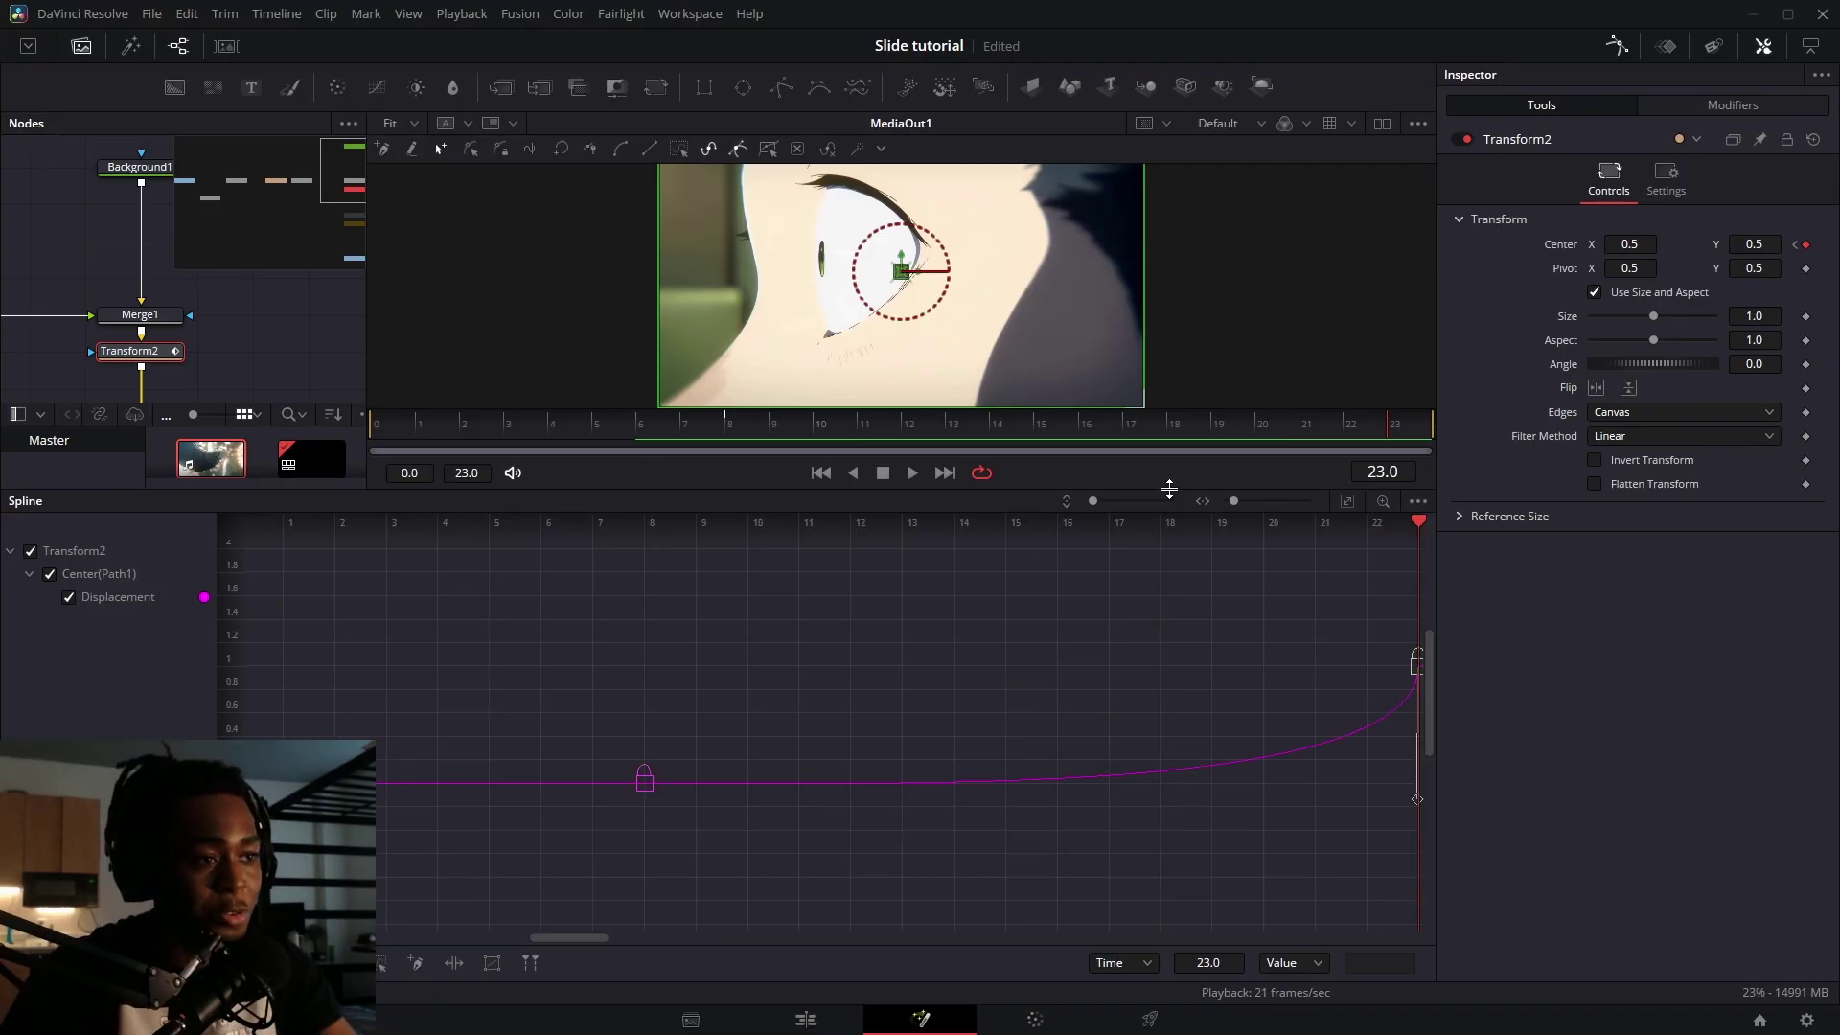
# - Enlarge the viewer and shift the Center X of Transform2 at frame 23 to 0.589
pyautogui.moveTo(1170, 489); pyautogui.dragTo(1163, 696)
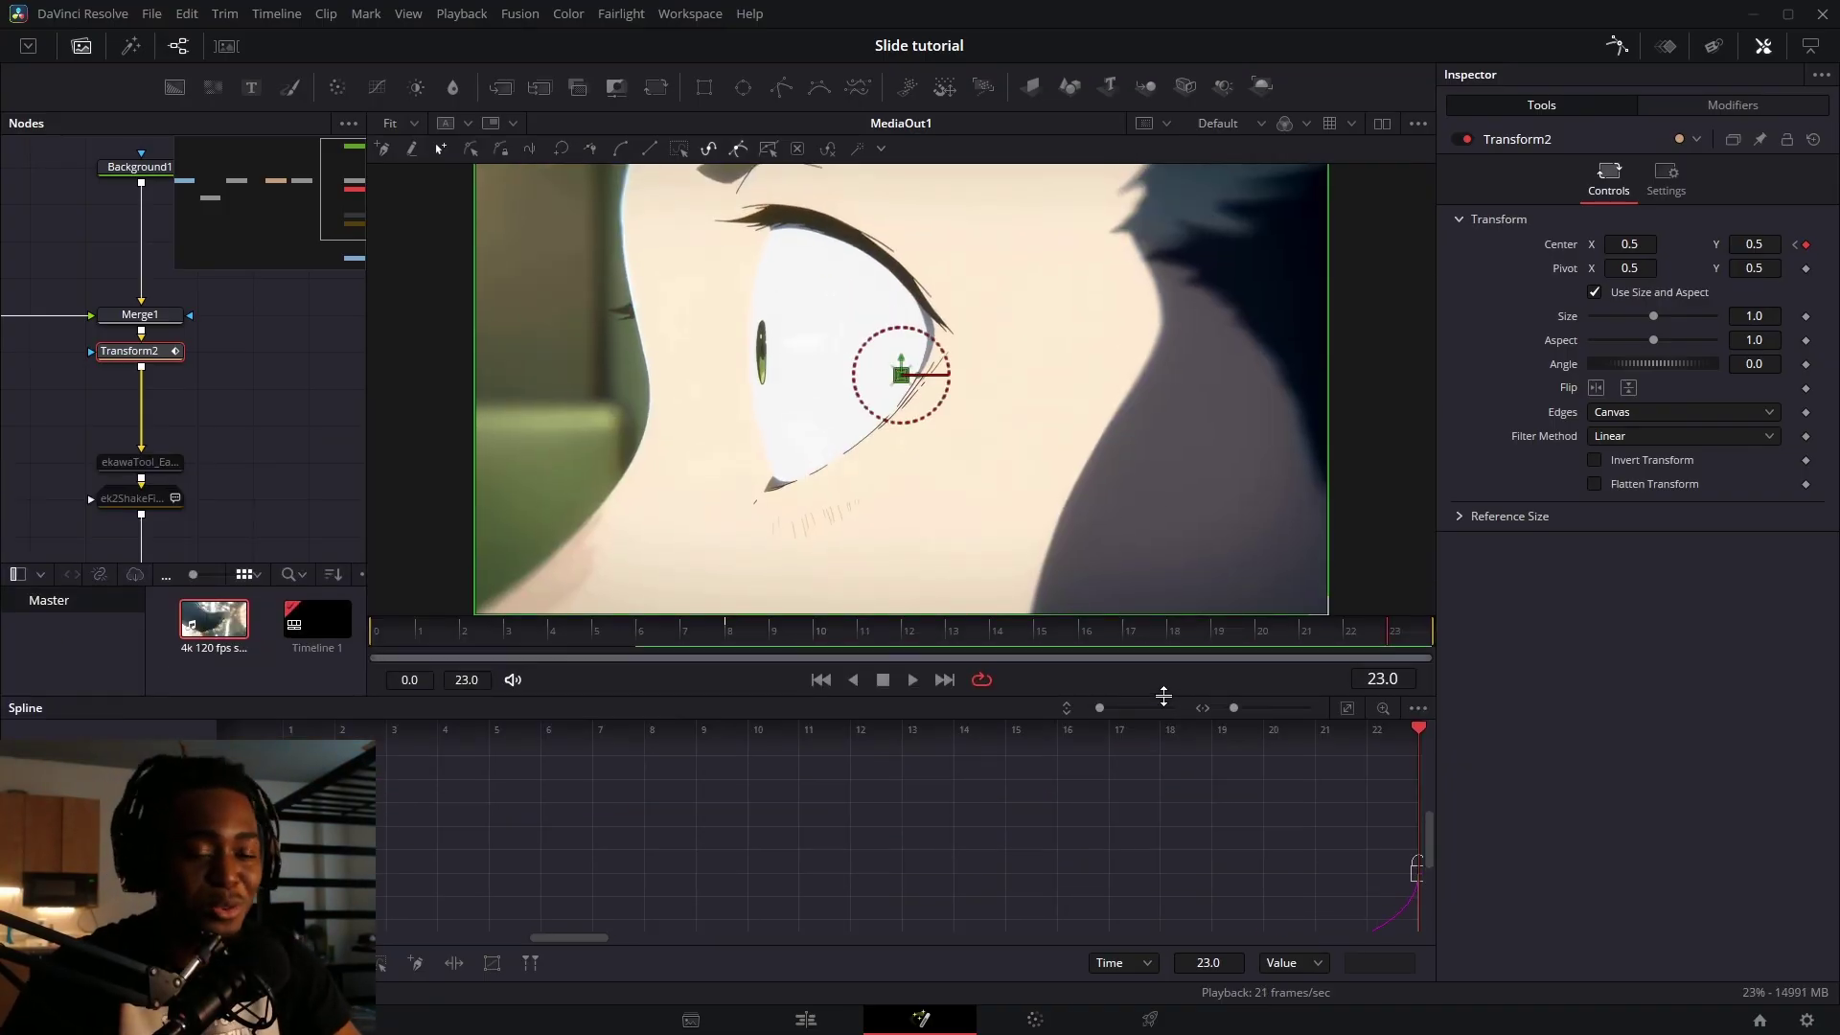
pyautogui.moveTo(1630, 243); pyautogui.dragTo(1668, 243)
pyautogui.moveTo(936, 374); pyautogui.dragTo(1346, 374)
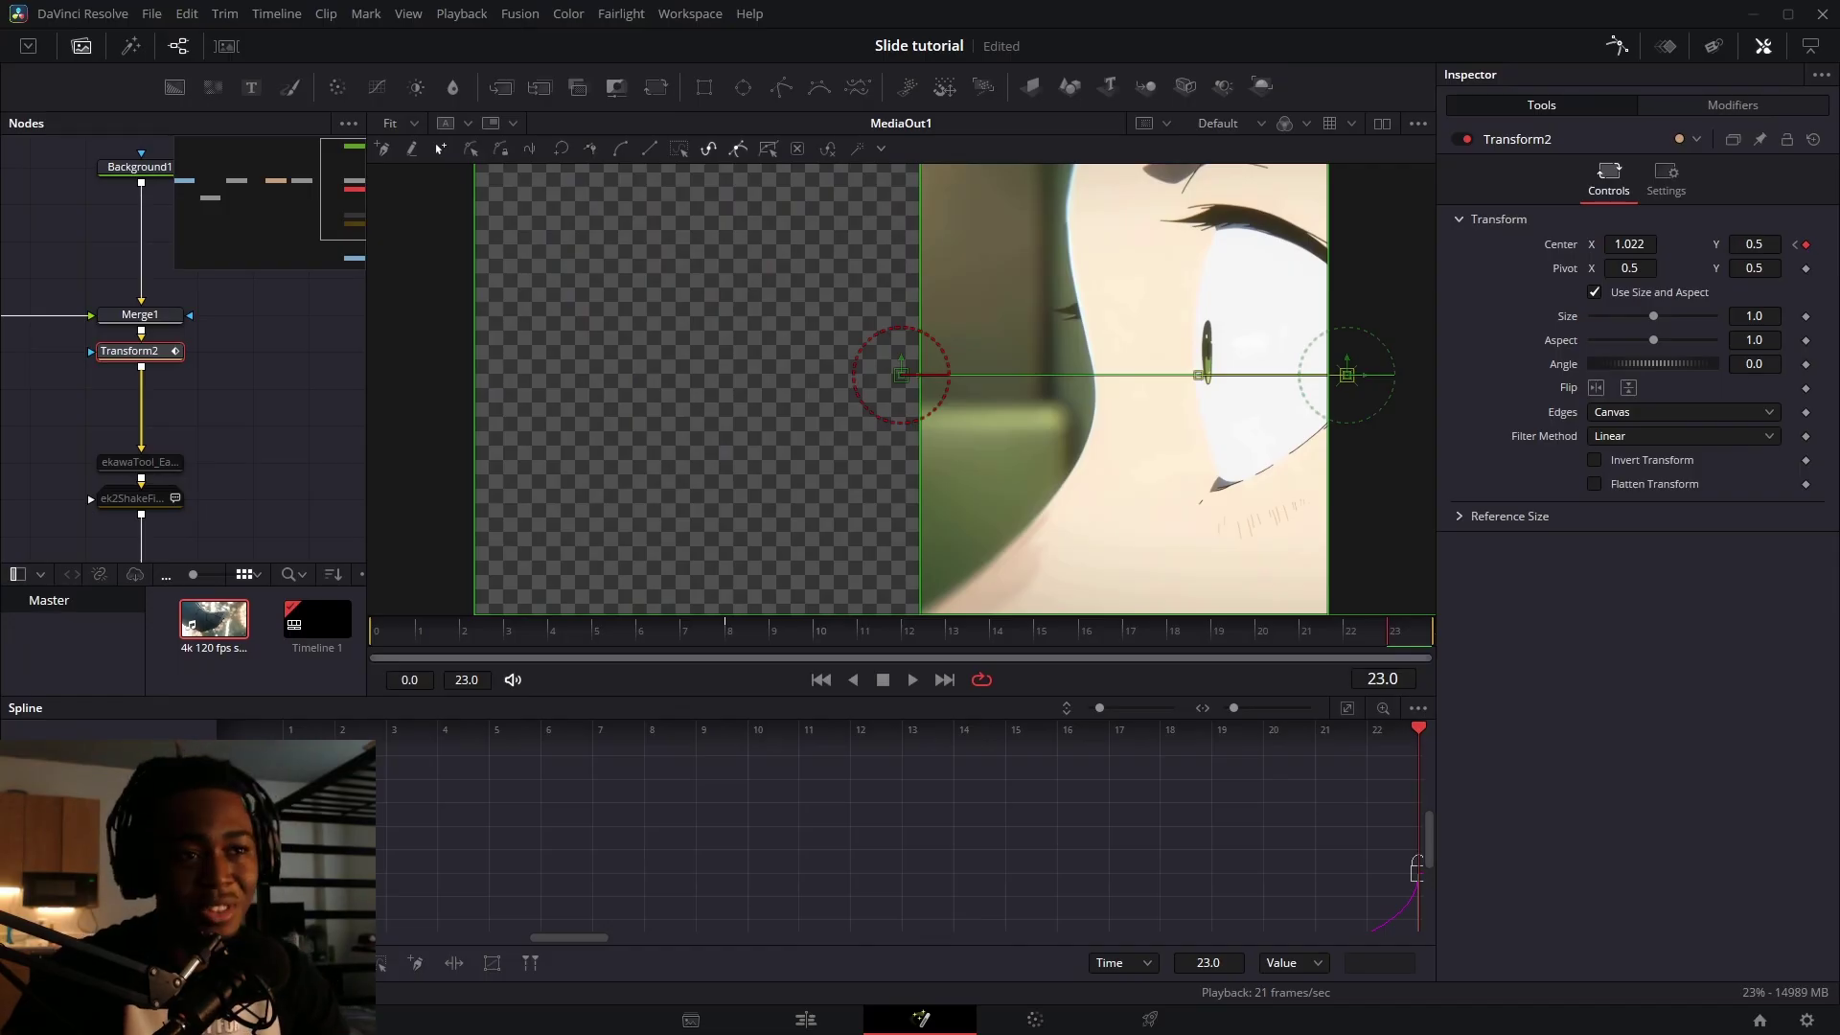
pyautogui.moveTo(1347, 374); pyautogui.dragTo(986, 374)
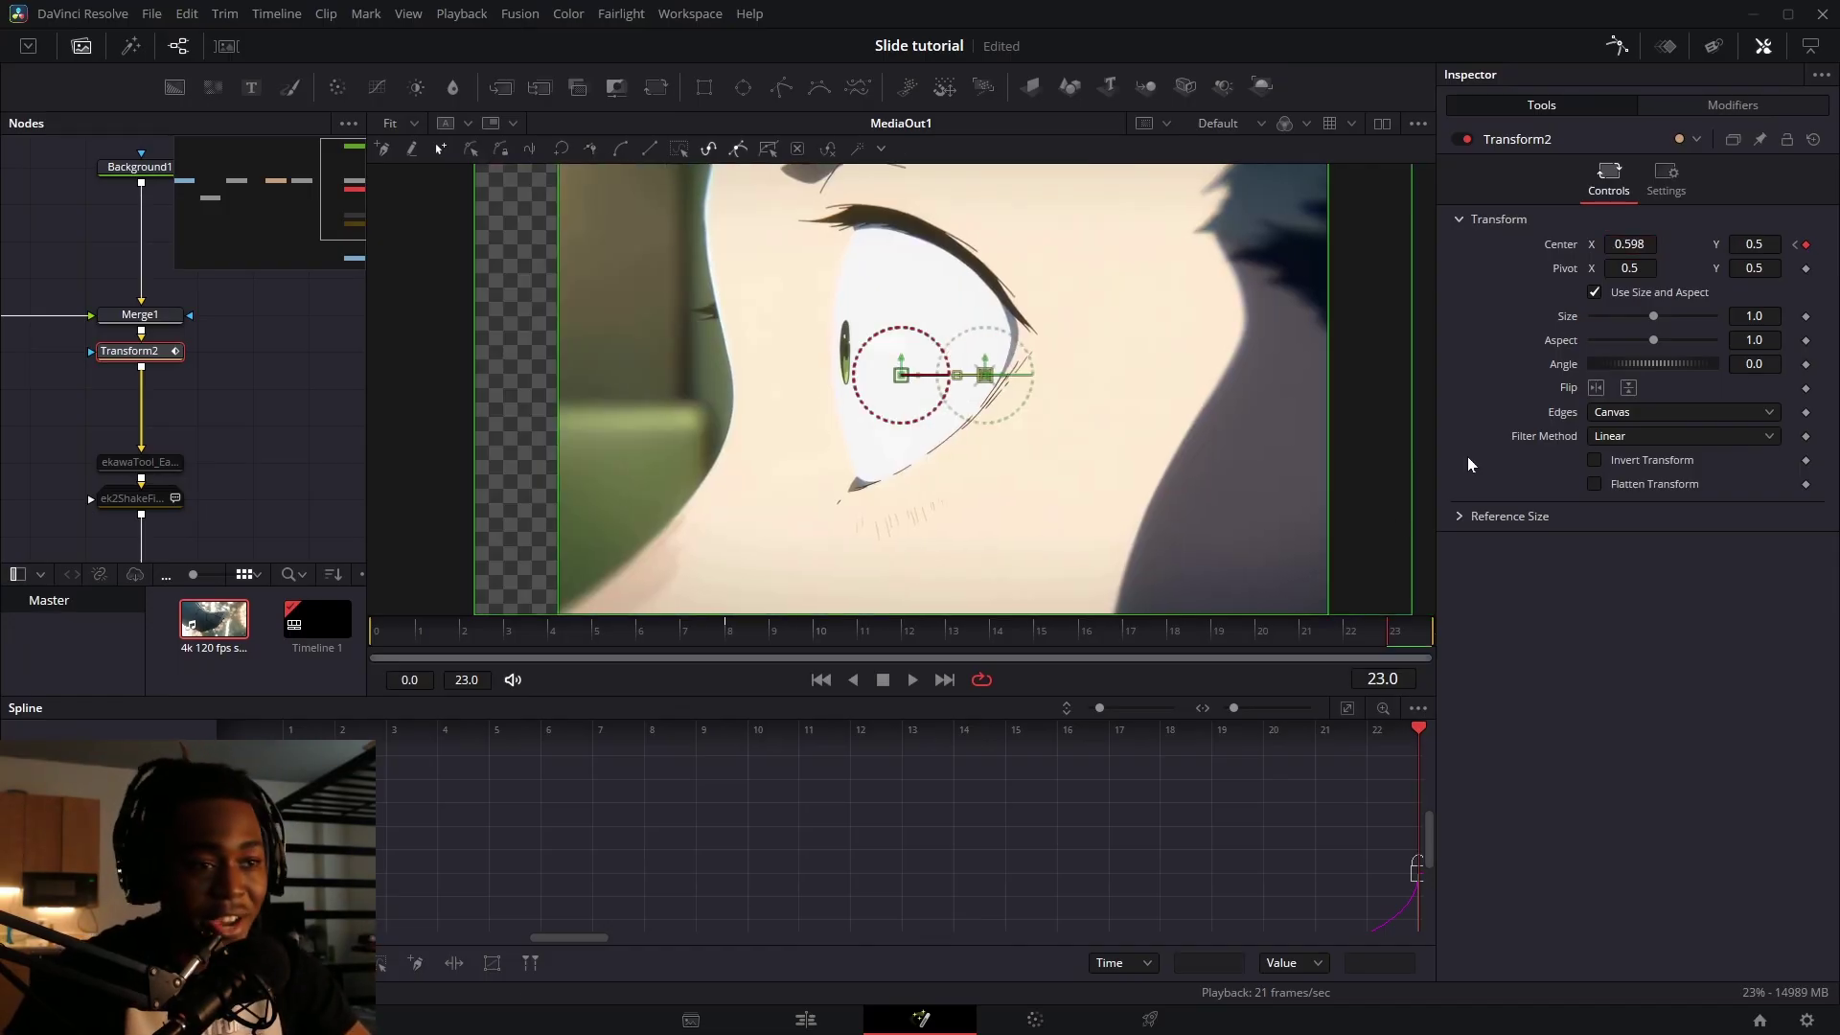
pyautogui.moveTo(1629, 243)
pyautogui.mouseDown()
pyautogui.moveTo(1653, 243)
pyautogui.moveTo(1620, 244)
pyautogui.moveTo(1637, 244)
pyautogui.mouseUp()
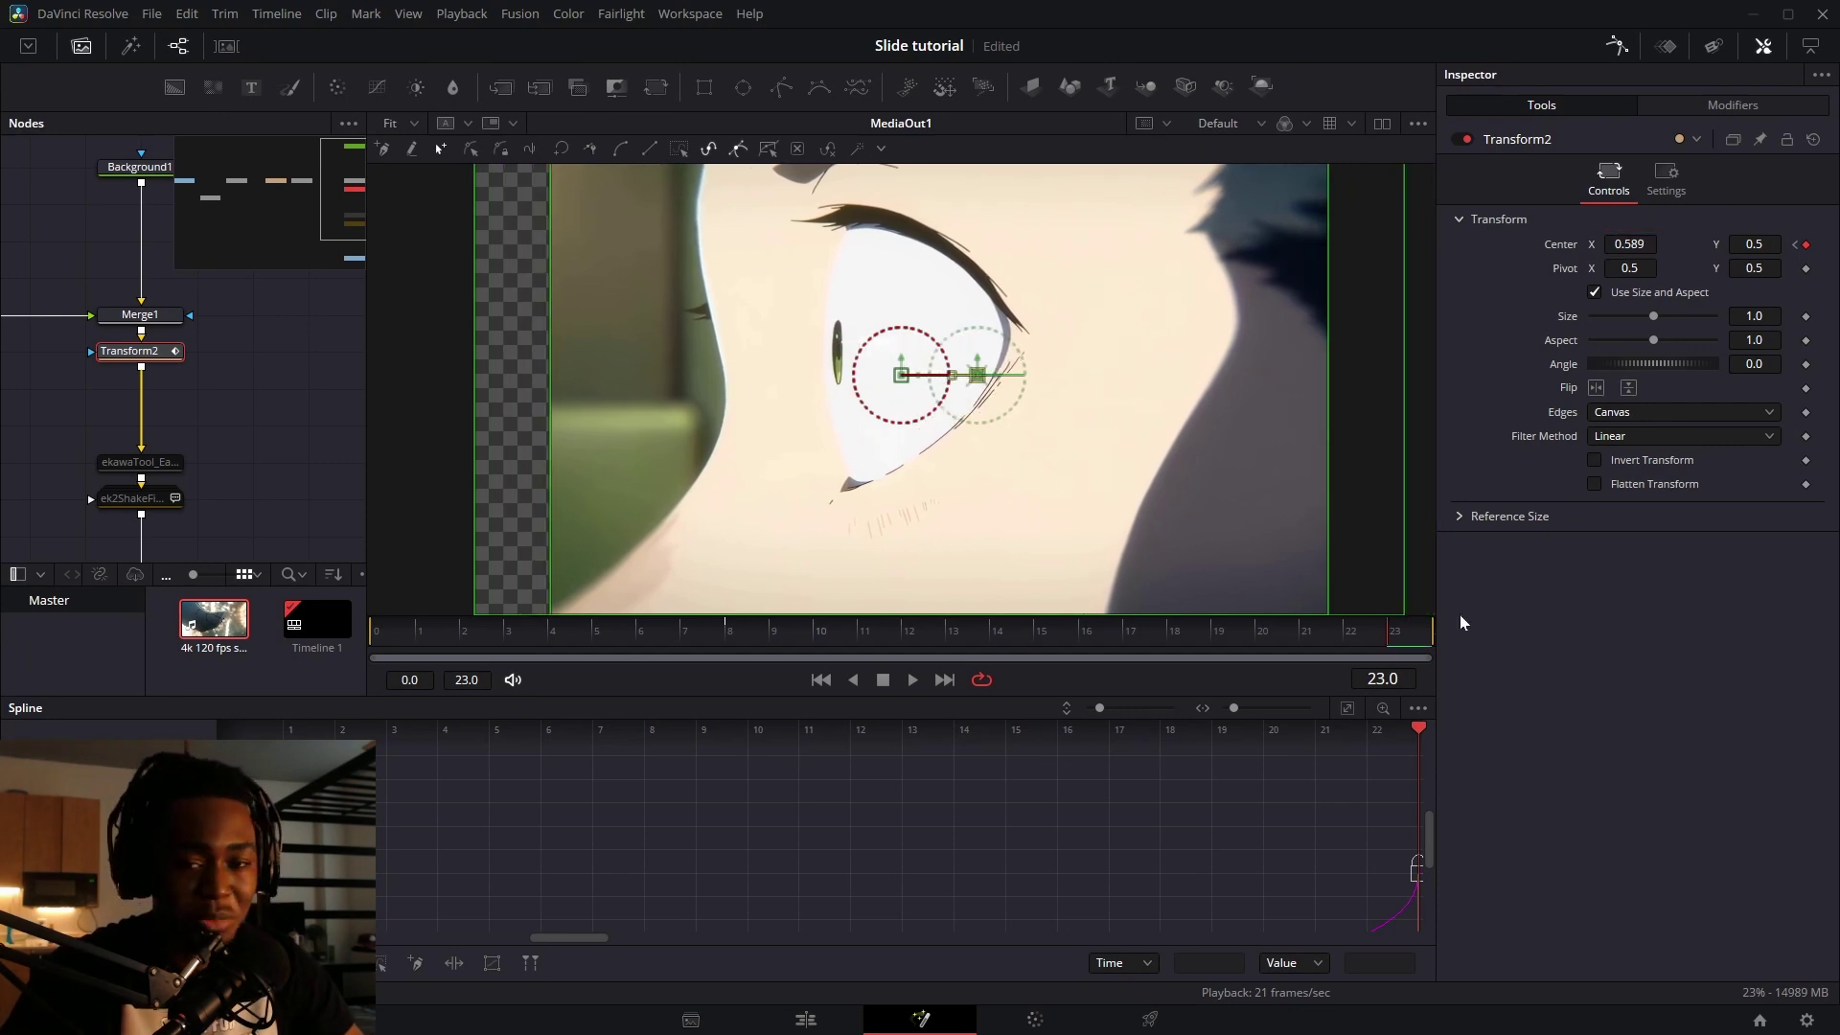
# - Set the Edges of Transform2 to Mirror, trying Wrap first
pyautogui.click(1623, 415)
pyautogui.scroll(-1, 1642, 414)
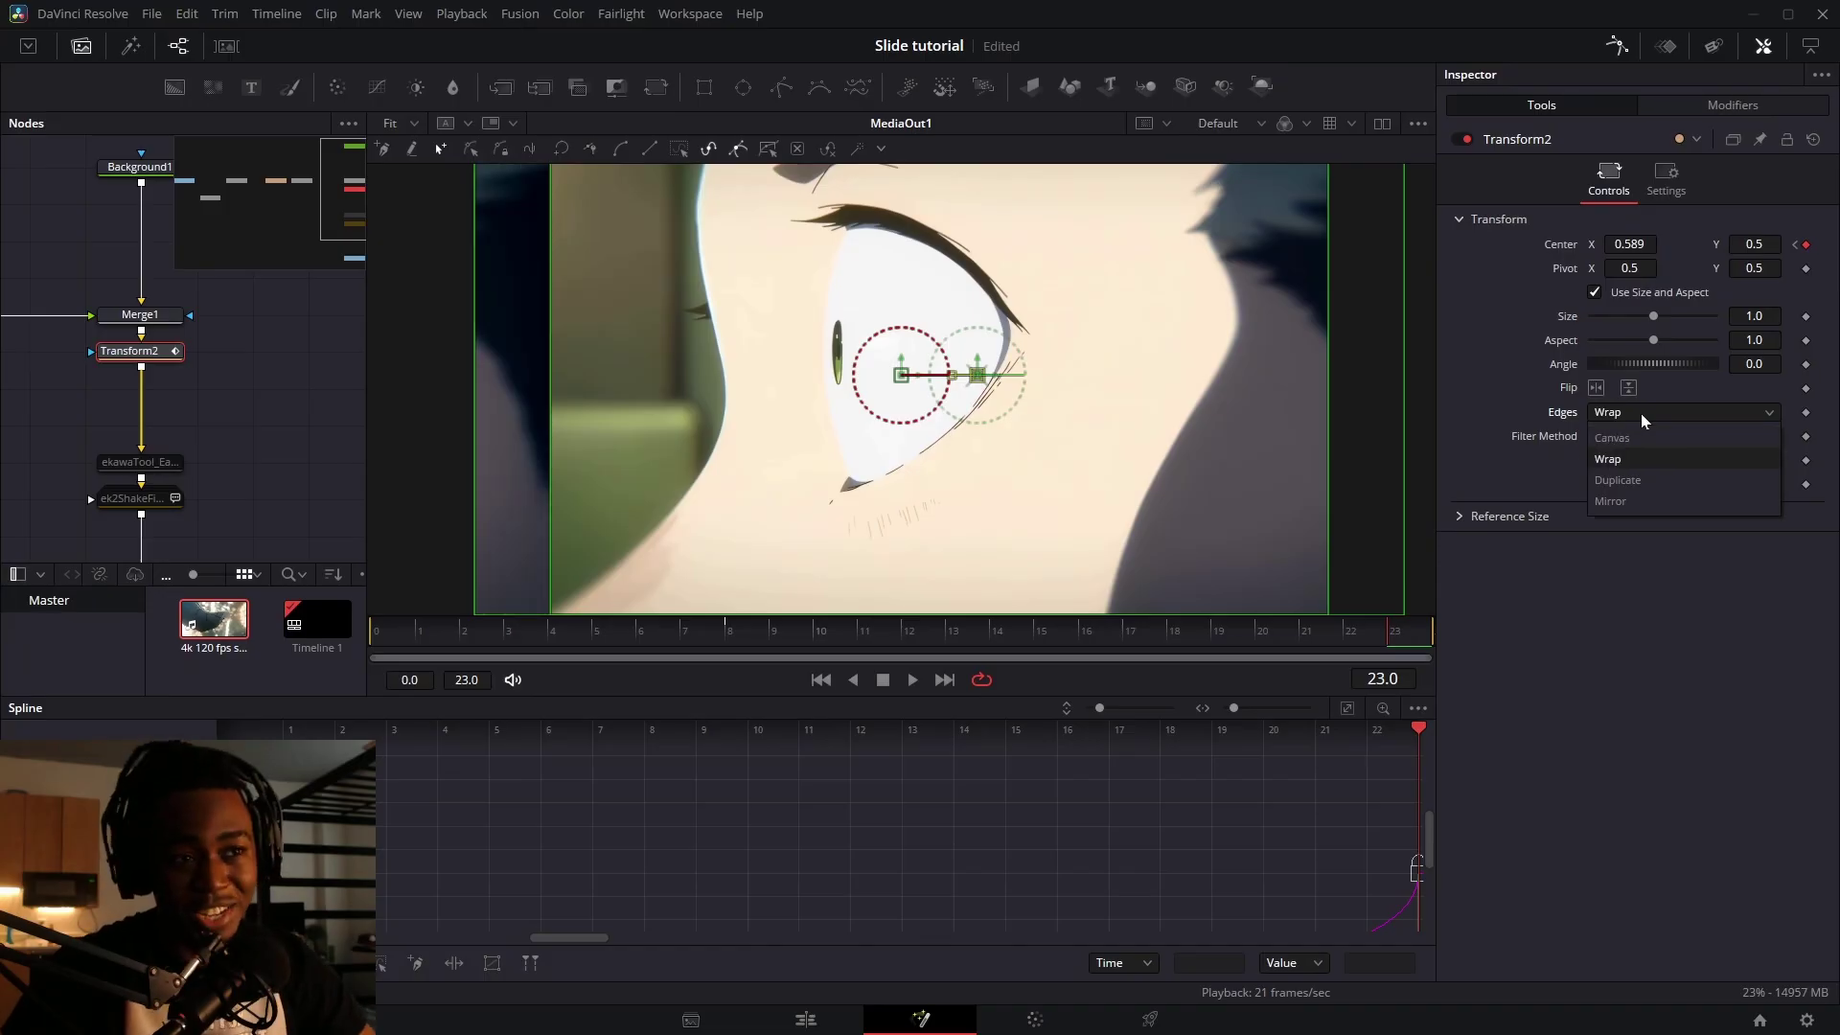
pyautogui.click(1612, 499)
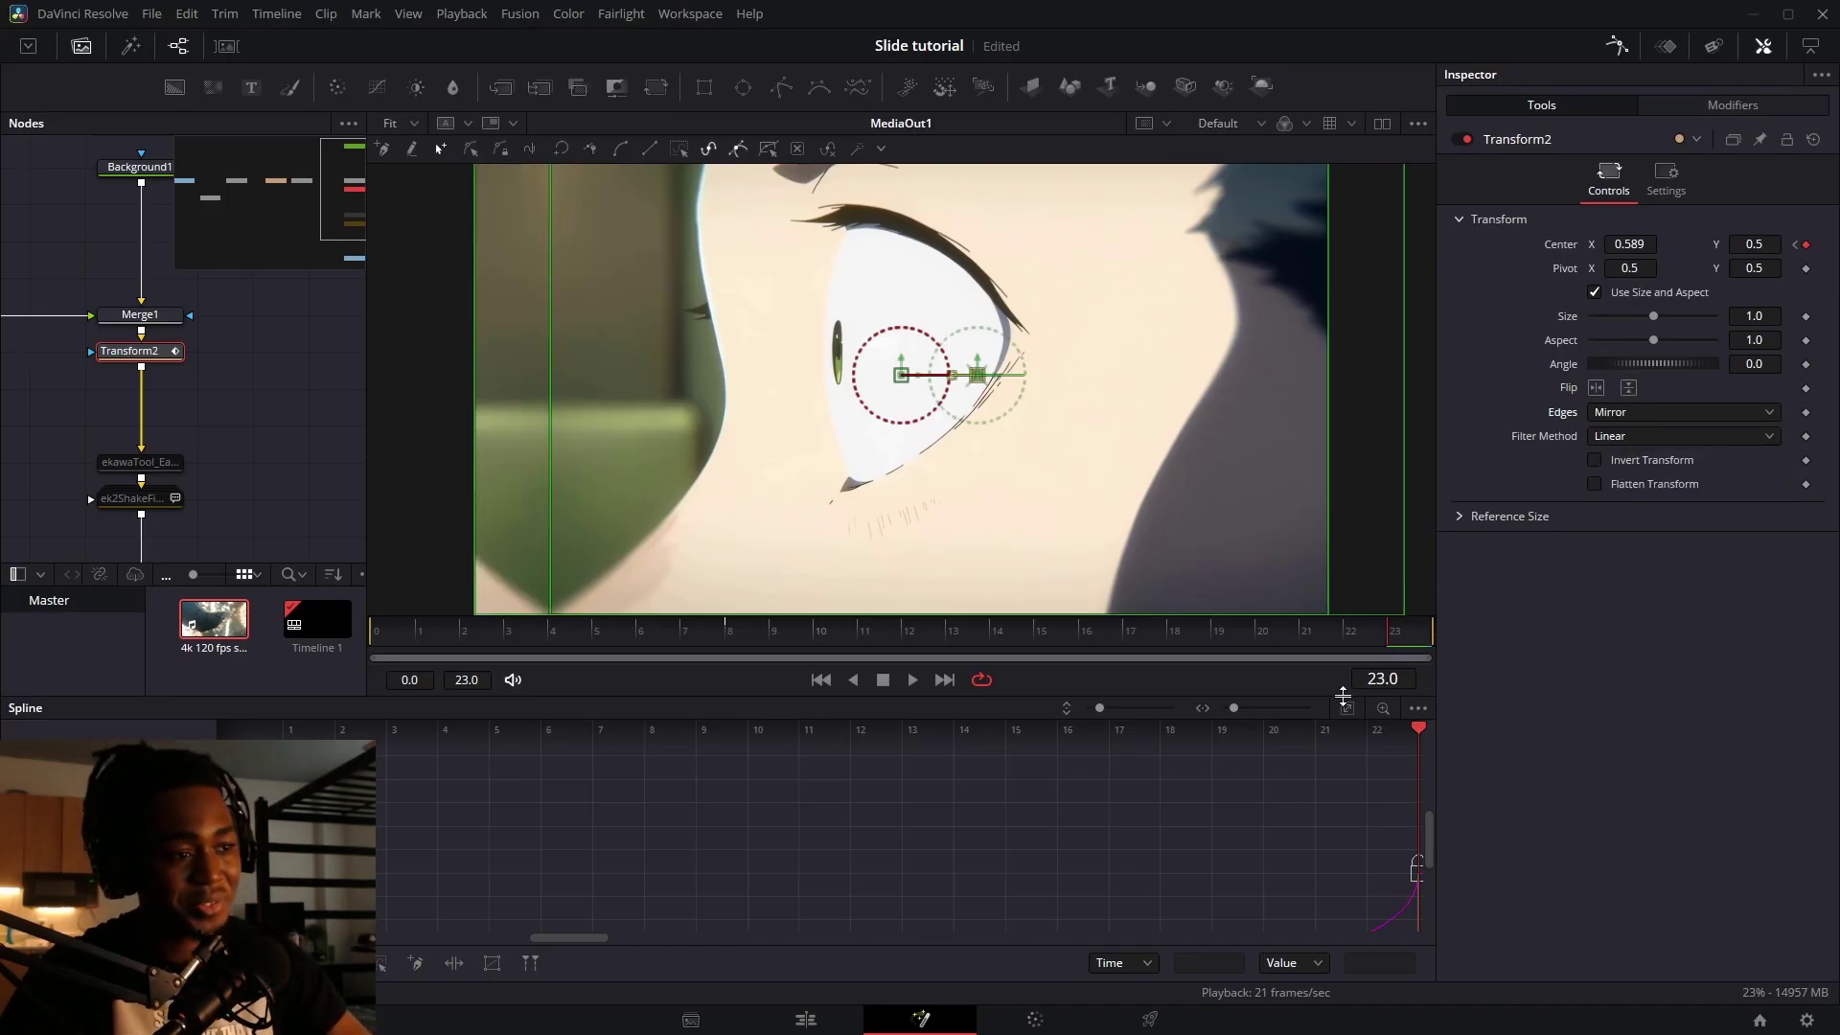
# - Extend the first displacement keyframe's handle to about frame 23 for a sharper ease-in and play back the composition
pyautogui.moveTo(1343, 636); pyautogui.dragTo(1167, 636)
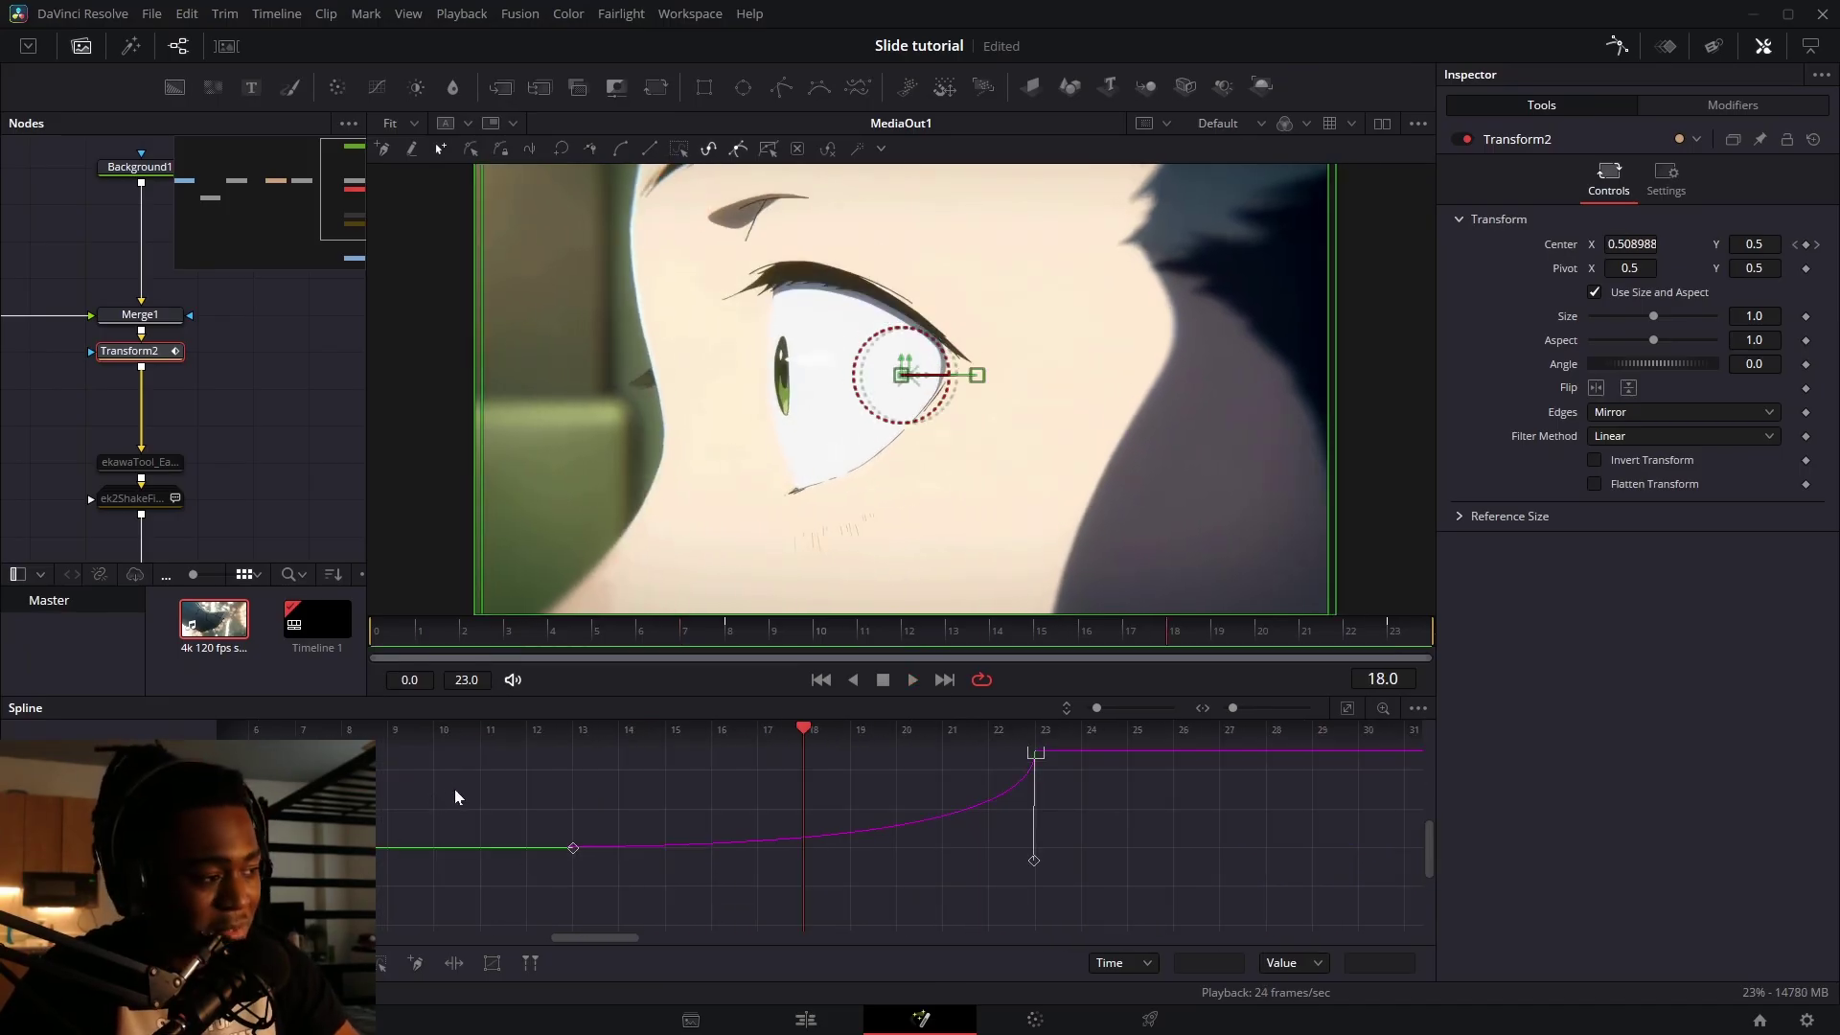
pyautogui.moveTo(573, 849); pyautogui.dragTo(1032, 857)
pyautogui.press('space')
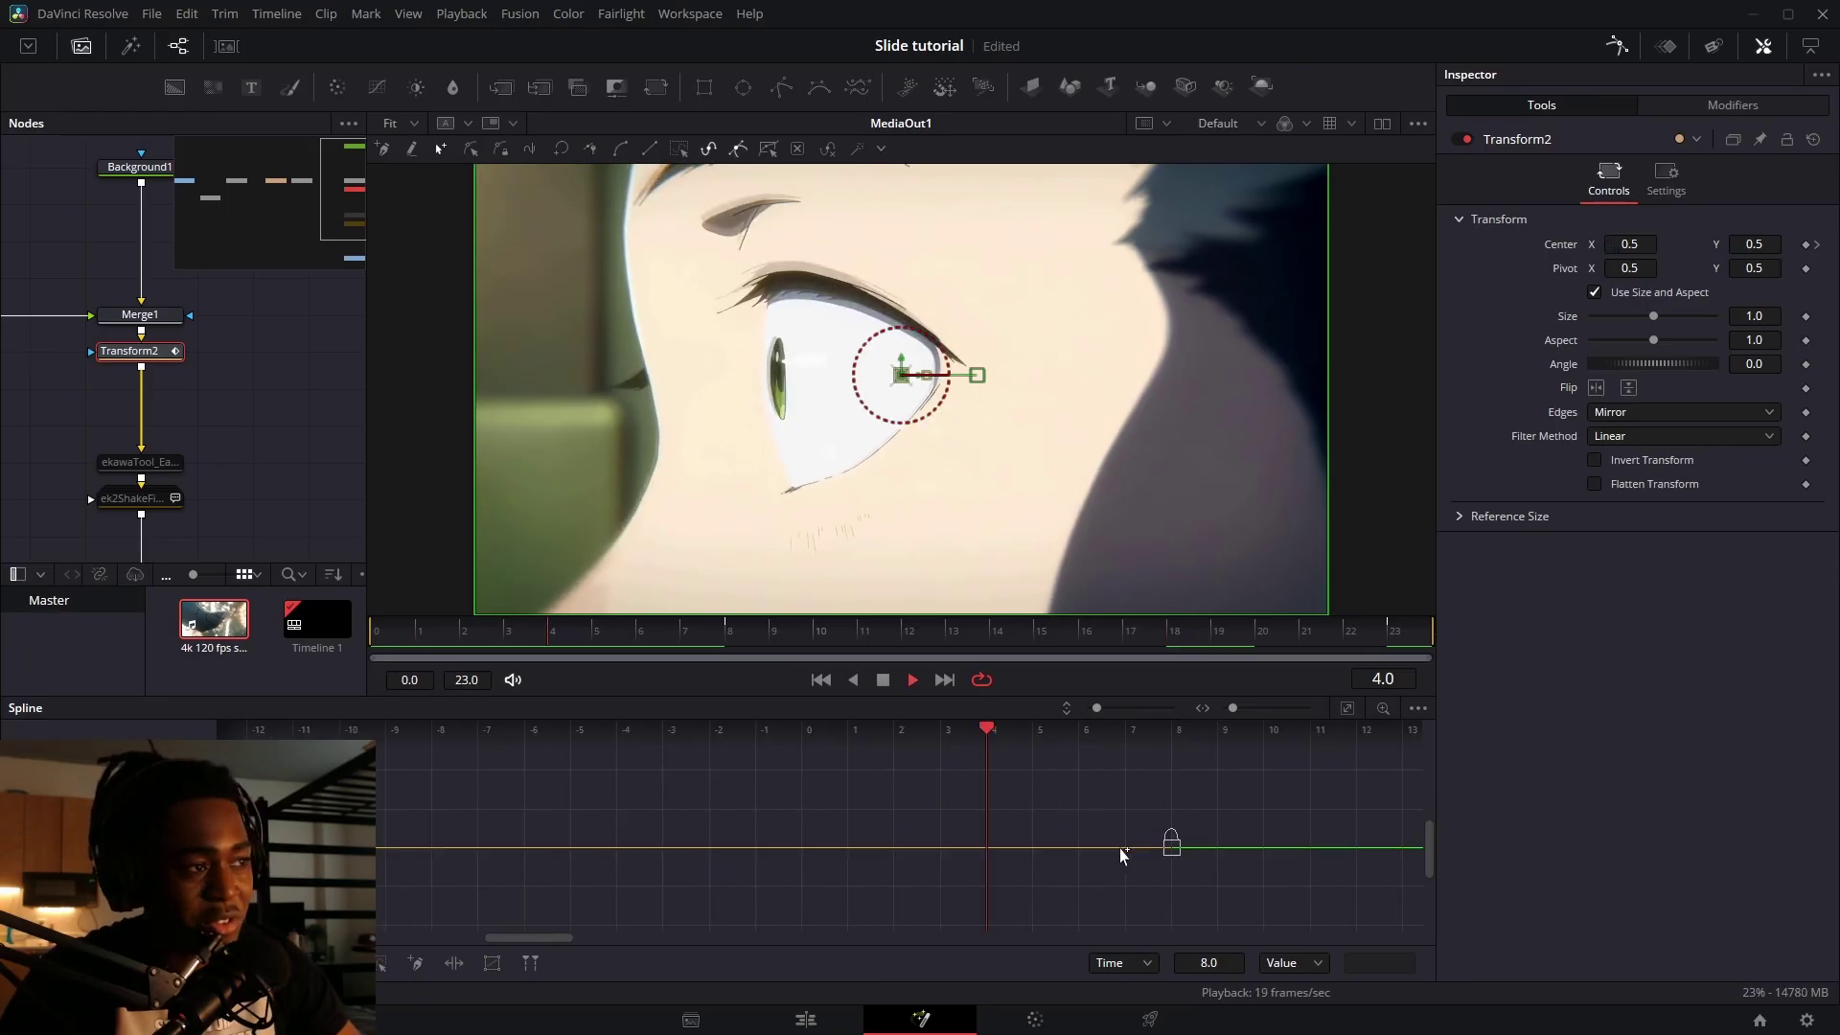
# - Open the second Fusion Composition clip from the timeline in Fusion and add a Transform node after Merge1
pyautogui.hotkey('shift', '4')
pyautogui.click(1048, 853)
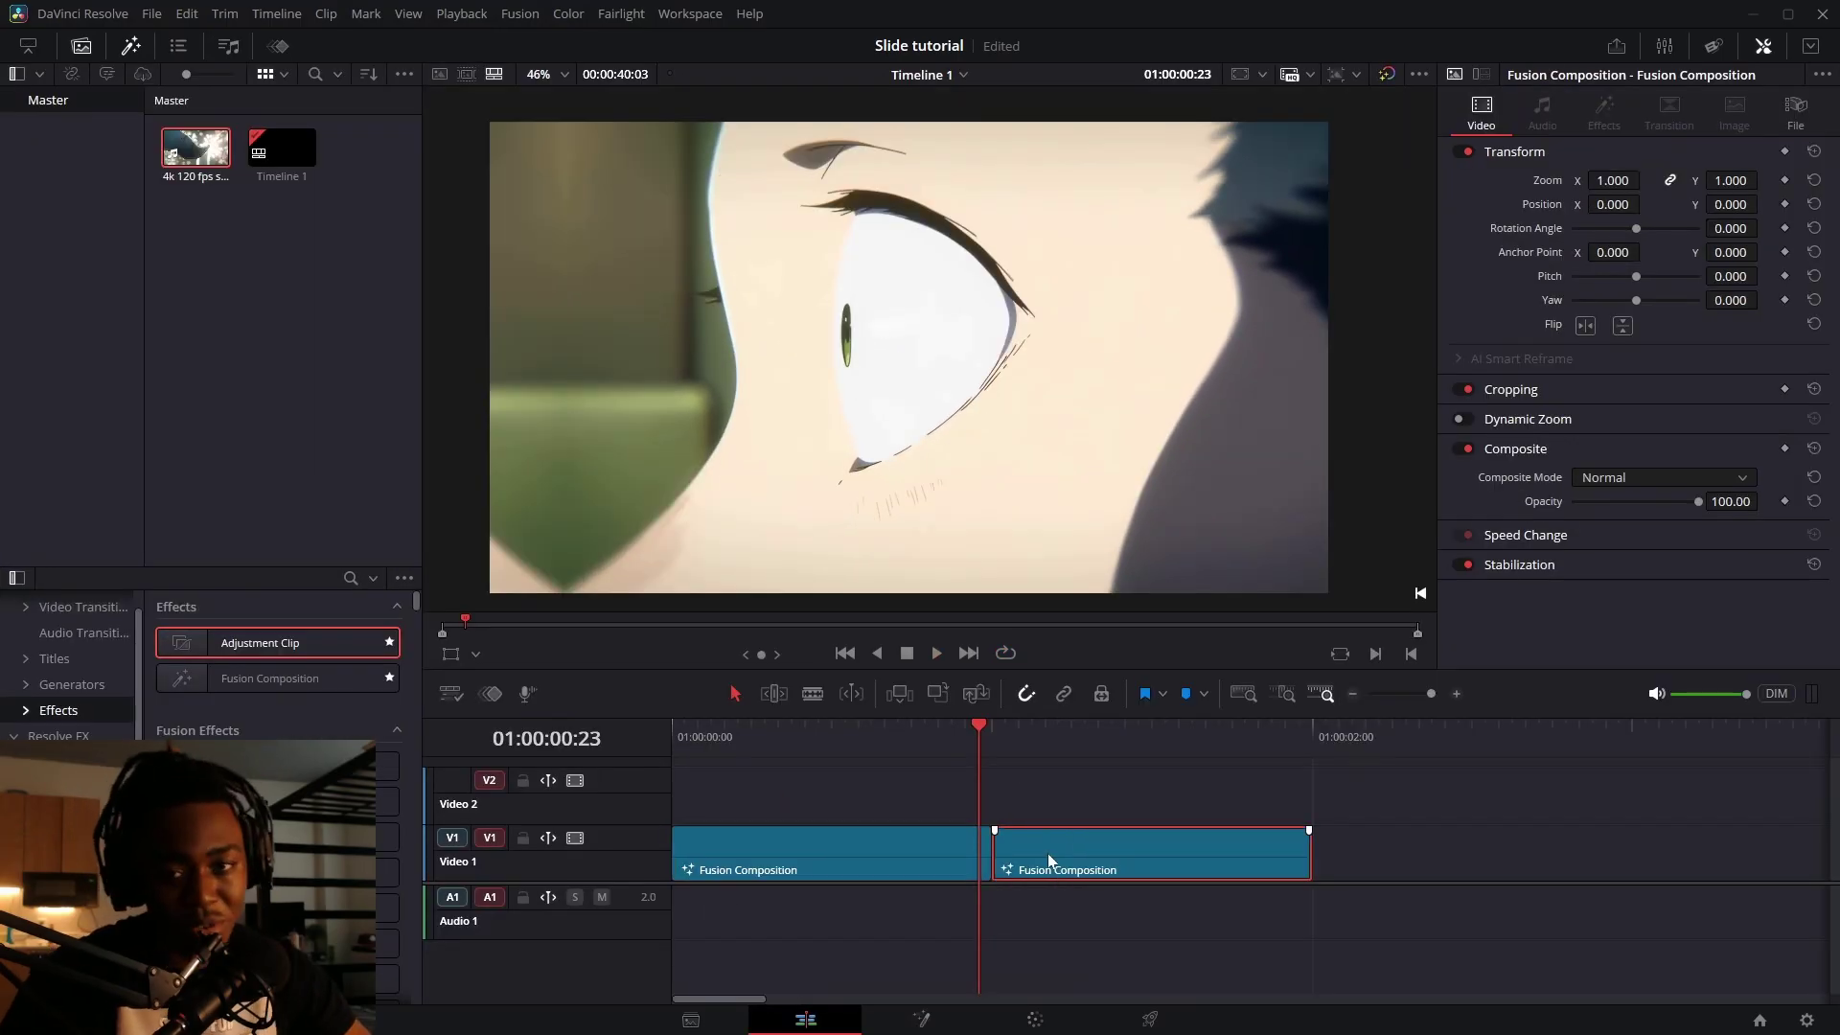
pyautogui.hotkey('shift', '5')
pyautogui.hotkey('shift', '4')
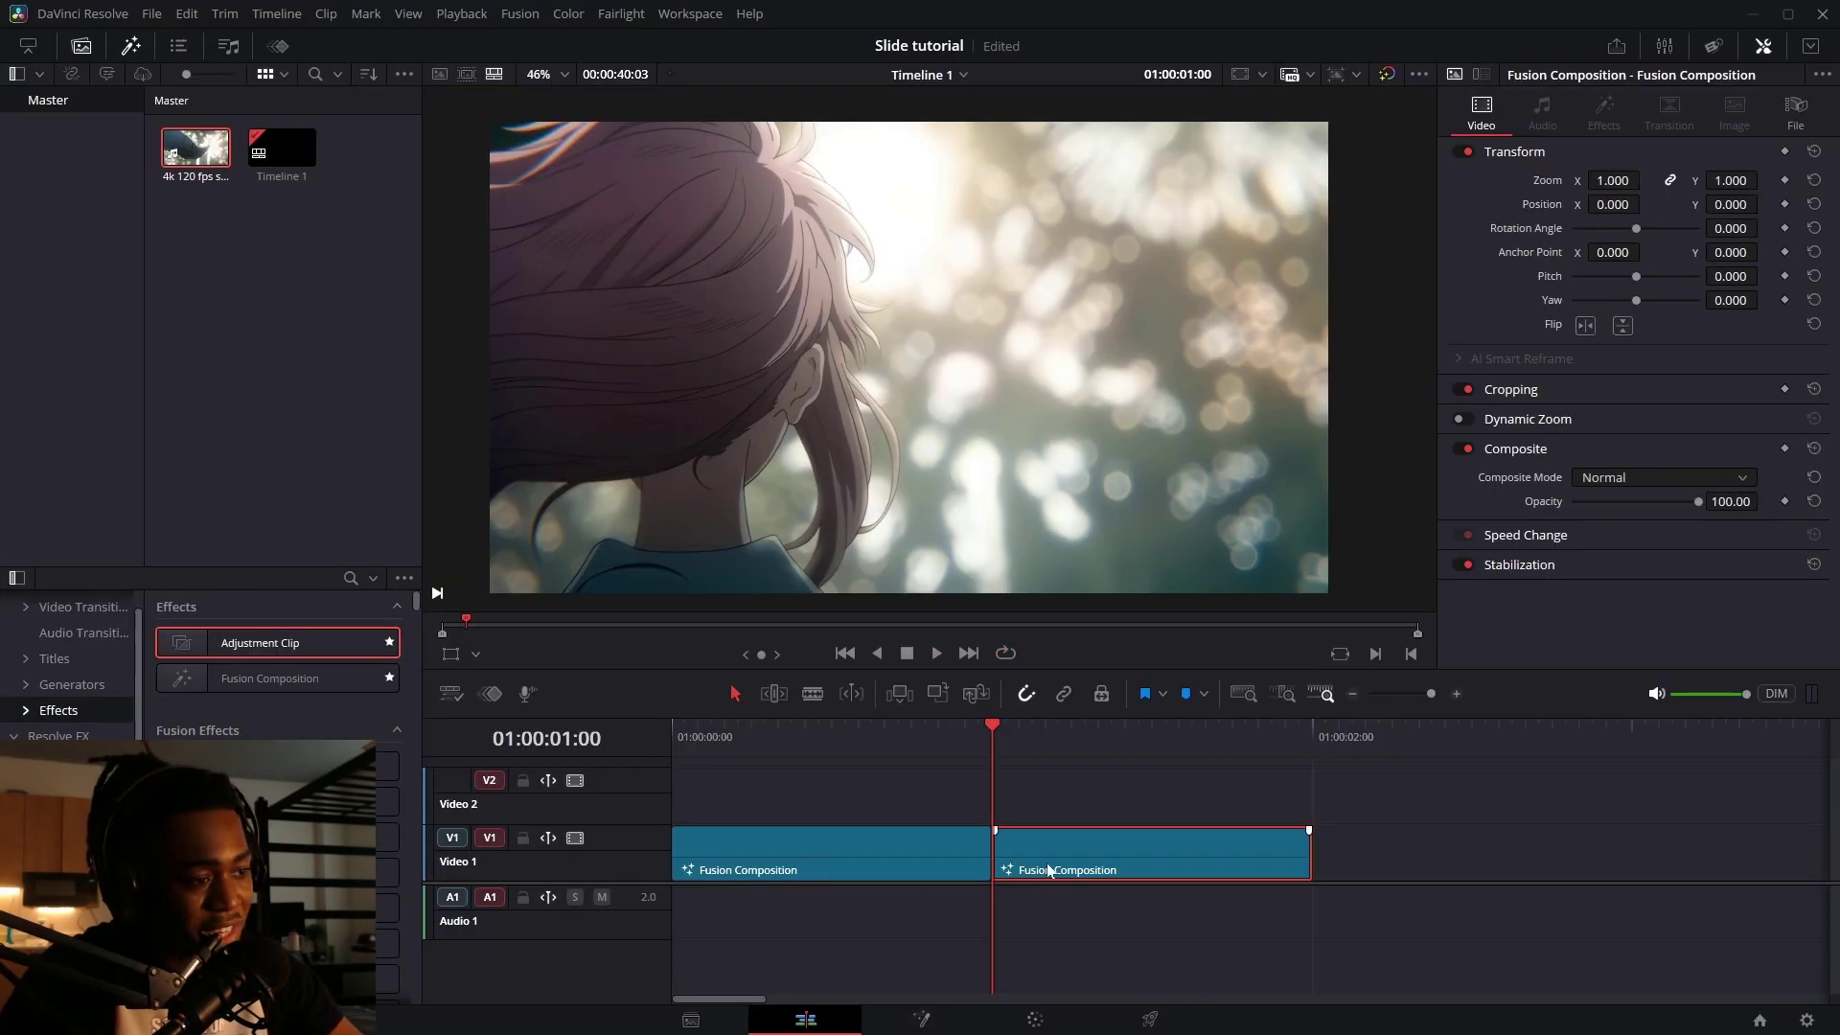
pyautogui.hotkey('shift', '5')
pyautogui.press('t')
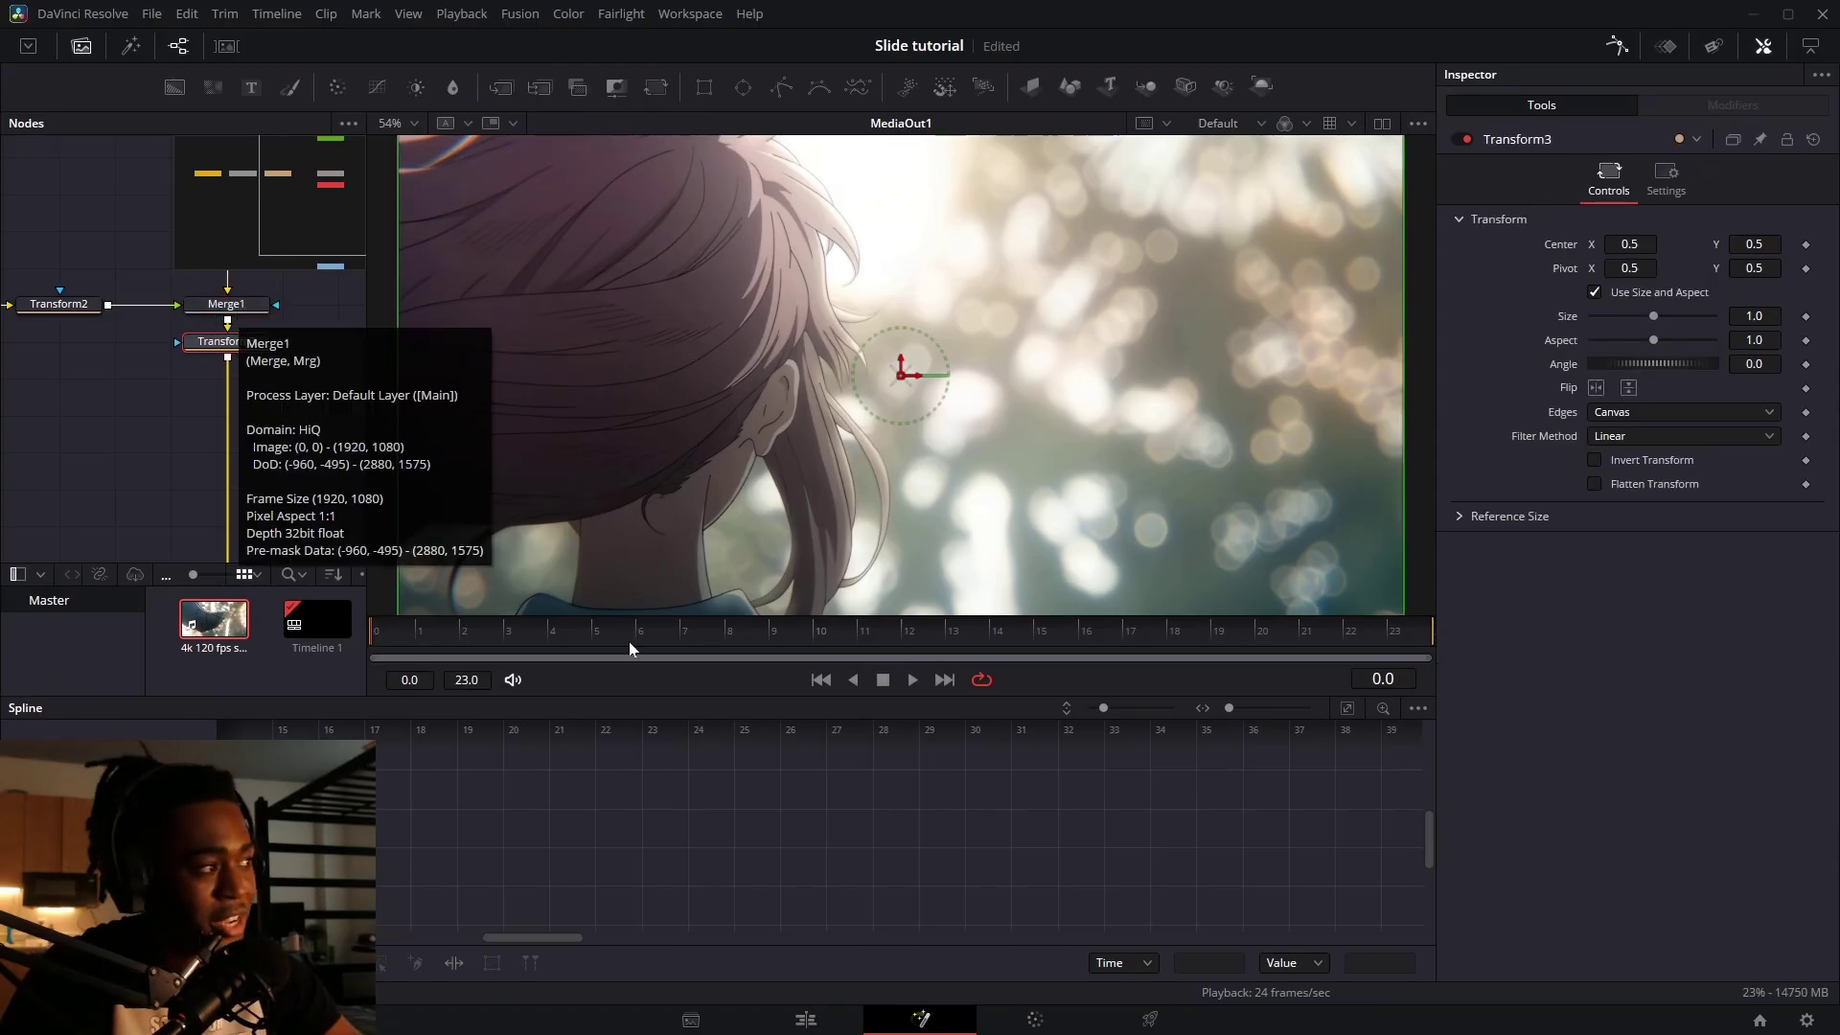
# - Add the ekawaTool_EasyOffset and ek2ShakeFinal macros after Transform3, disable both and move them farther below it
pyautogui.hotkey('shift', 'space')
pyautogui.write('ERASY')
pyautogui.press('BackSpace')
pyautogui.press('BackSpace')
pyautogui.press('BackSpace')
pyautogui.press('BackSpace')
pyautogui.write('ASY')
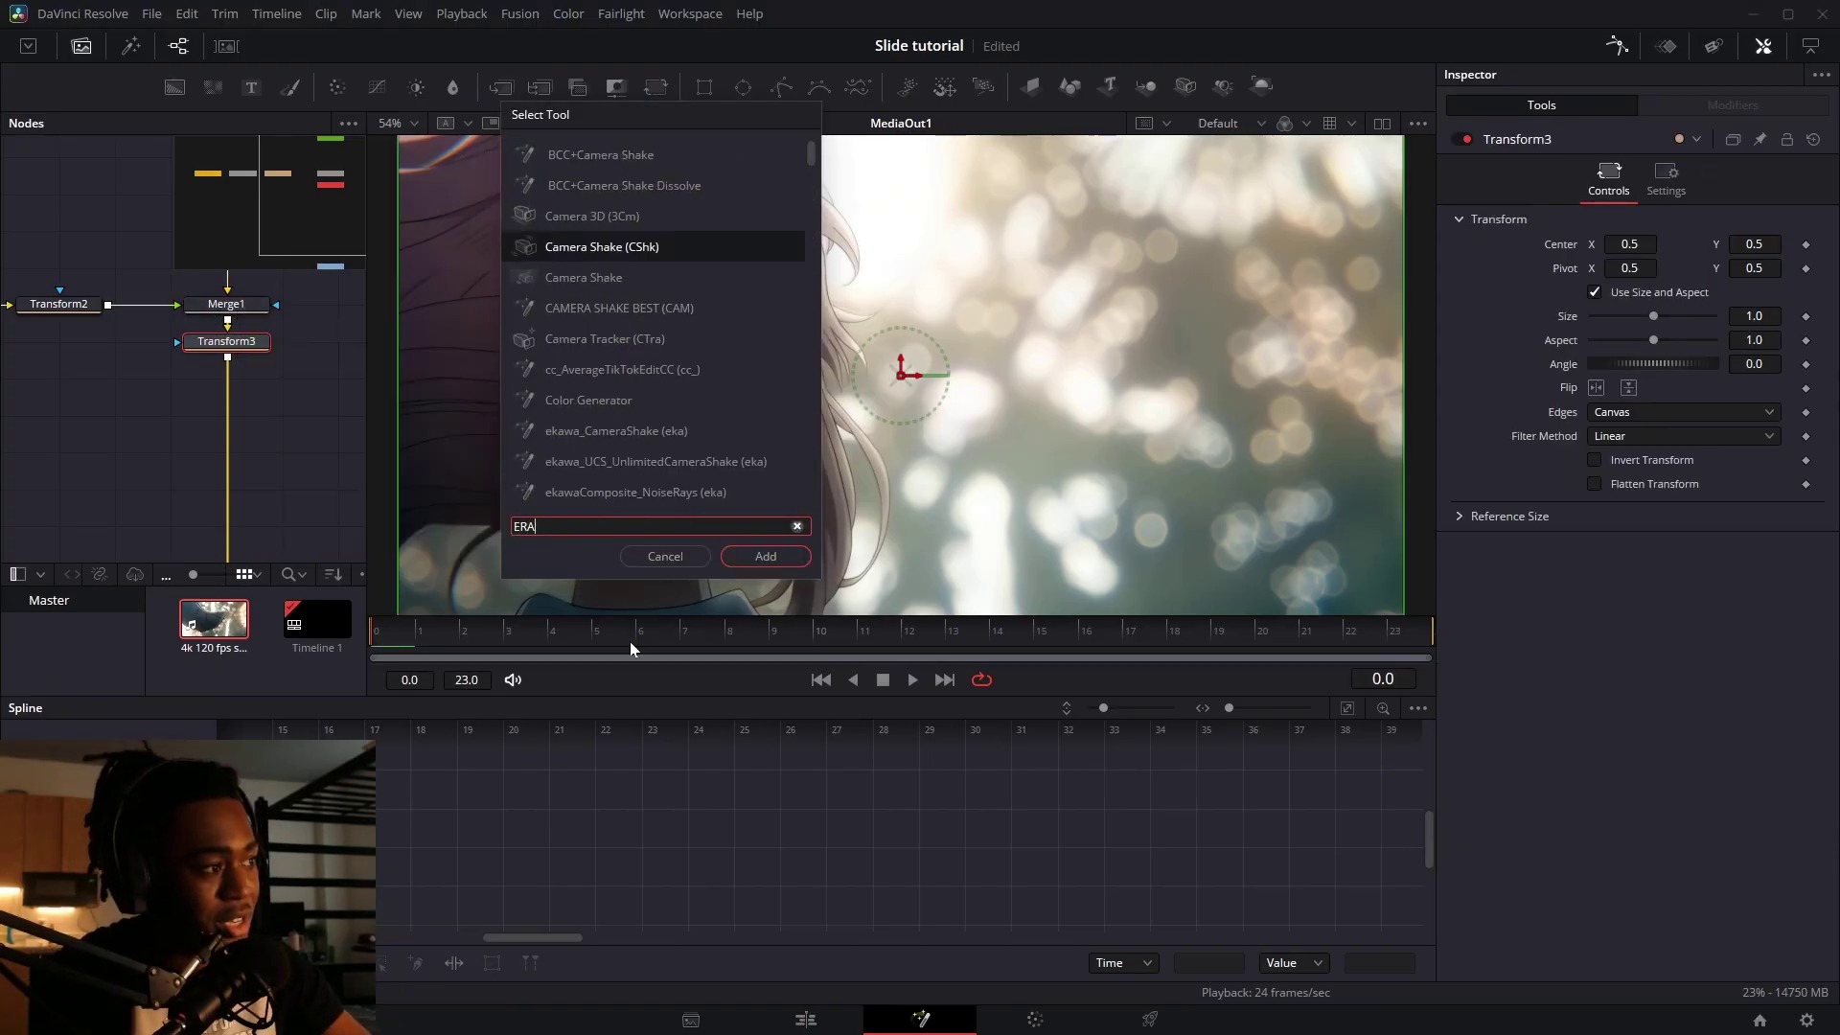
pyautogui.press('Return')
pyautogui.hotkey('shift', 'space')
pyautogui.write('SHAKE')
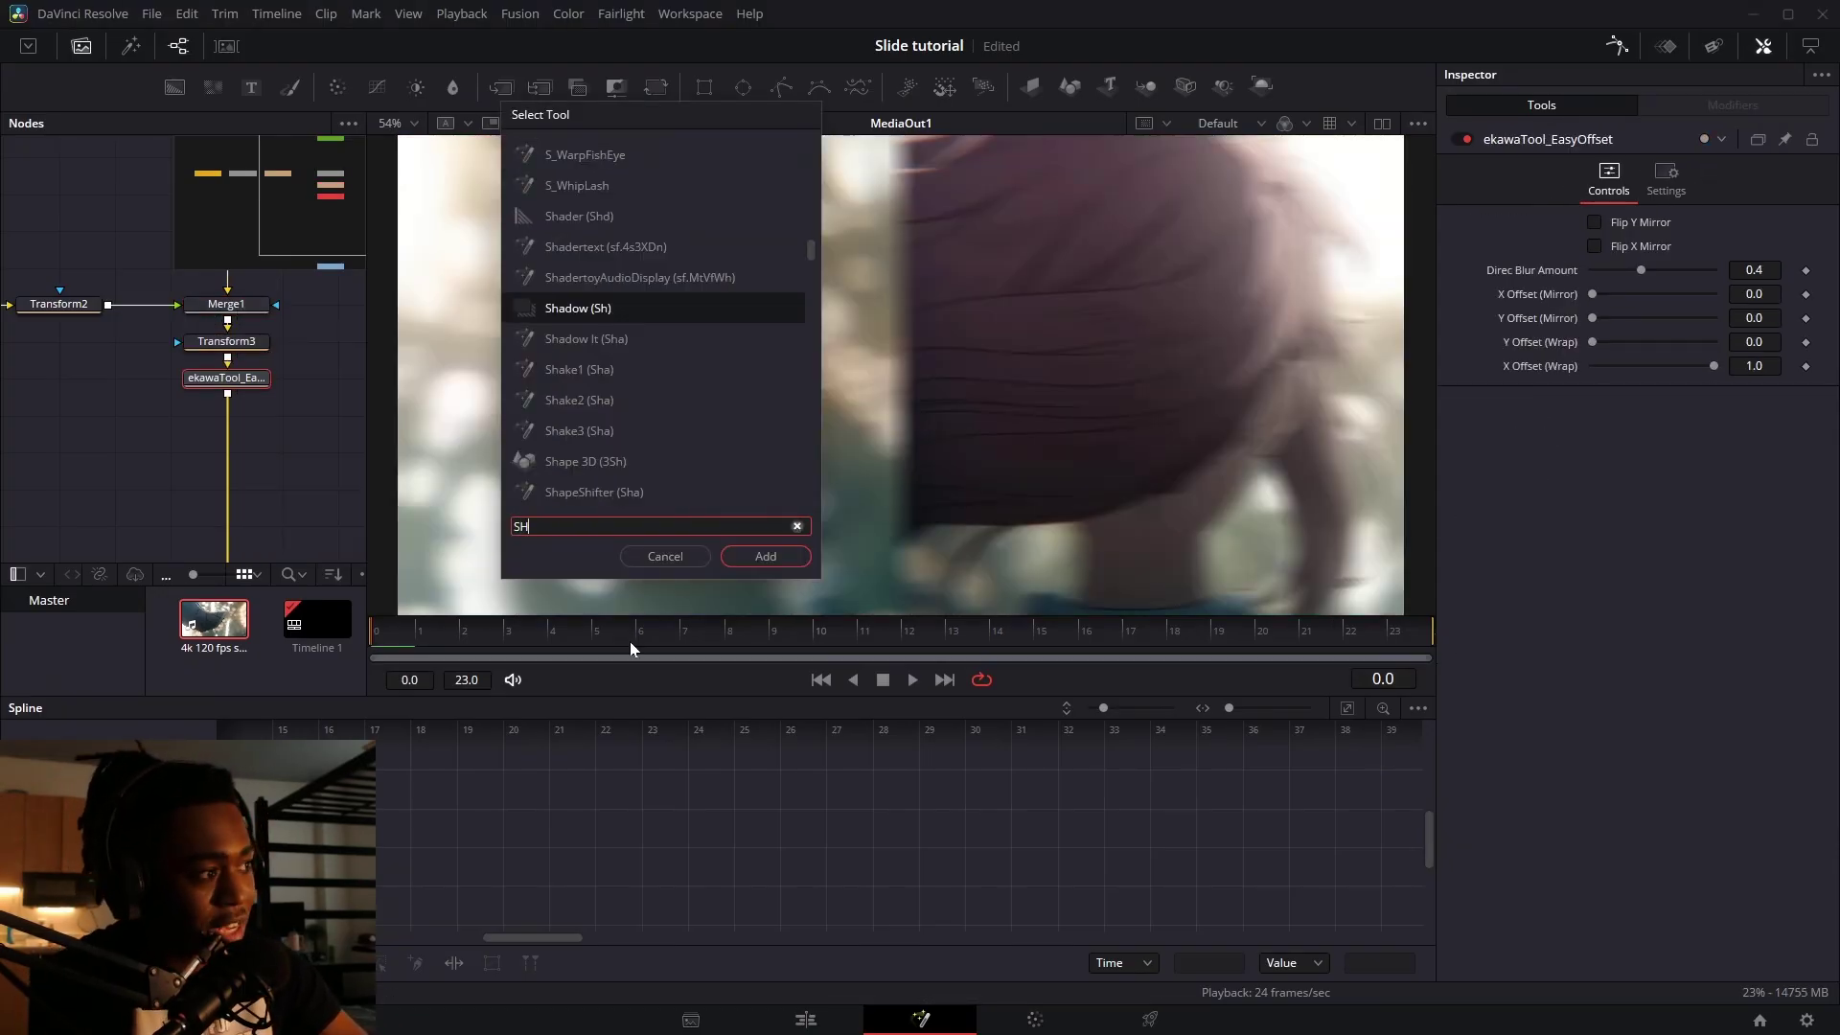
pyautogui.press('Return')
pyautogui.moveTo(112, 444); pyautogui.dragTo(284, 391)
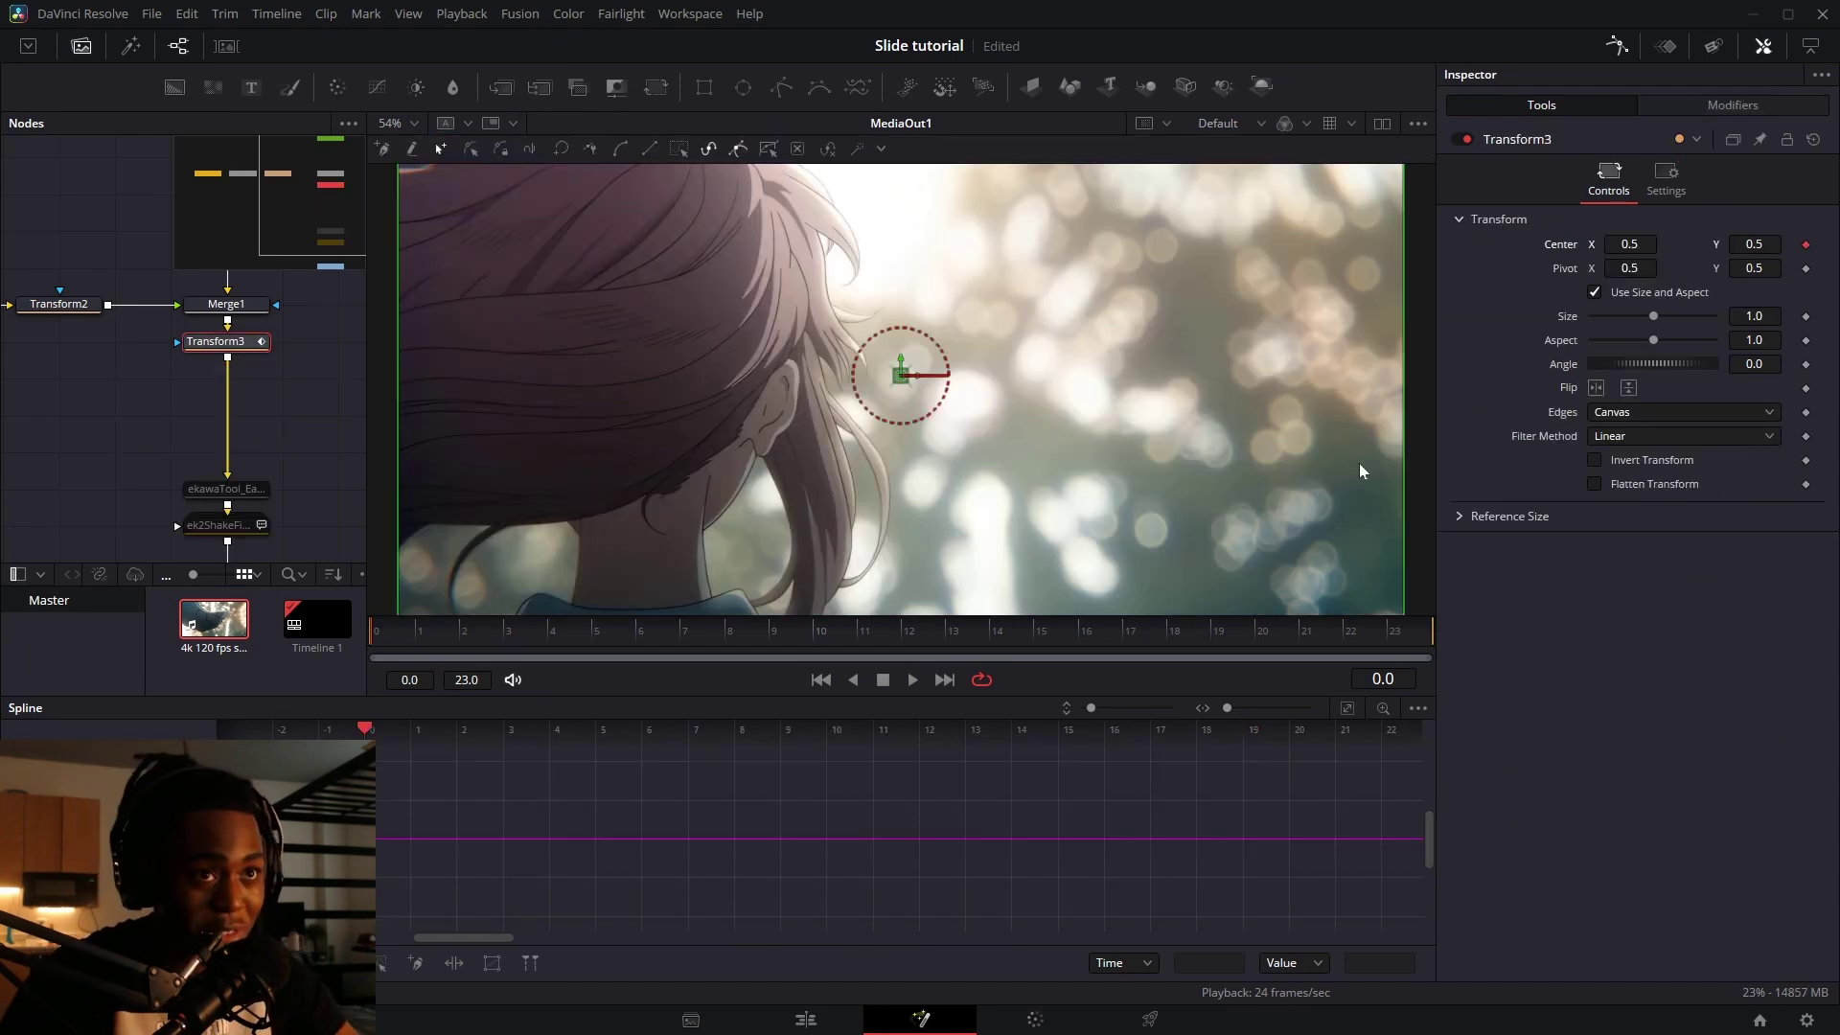
# - Keyframe the Center of Transform3 at frames 0 and 10 with 0.5, shaping the displacement curve into a fast start with a long ease-out
pyautogui.moveTo(378, 636); pyautogui.dragTo(783, 637)
pyautogui.press('Right')
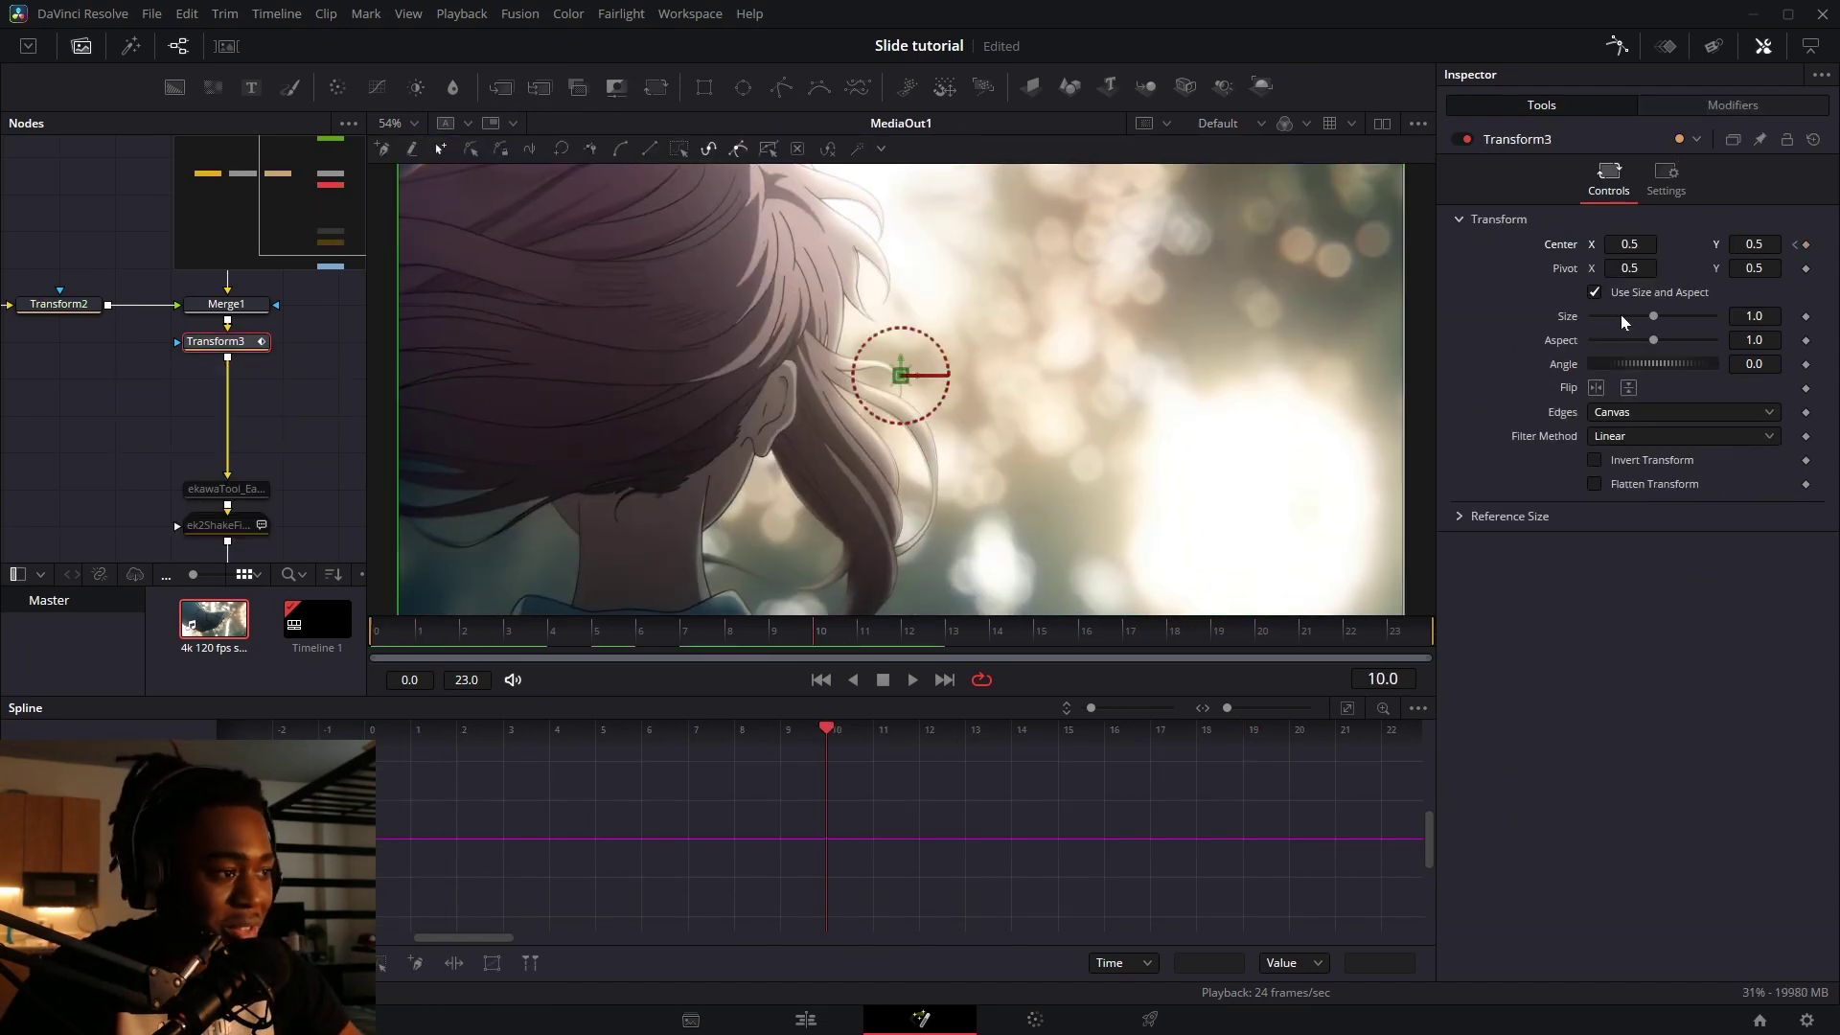
pyautogui.click(1807, 245)
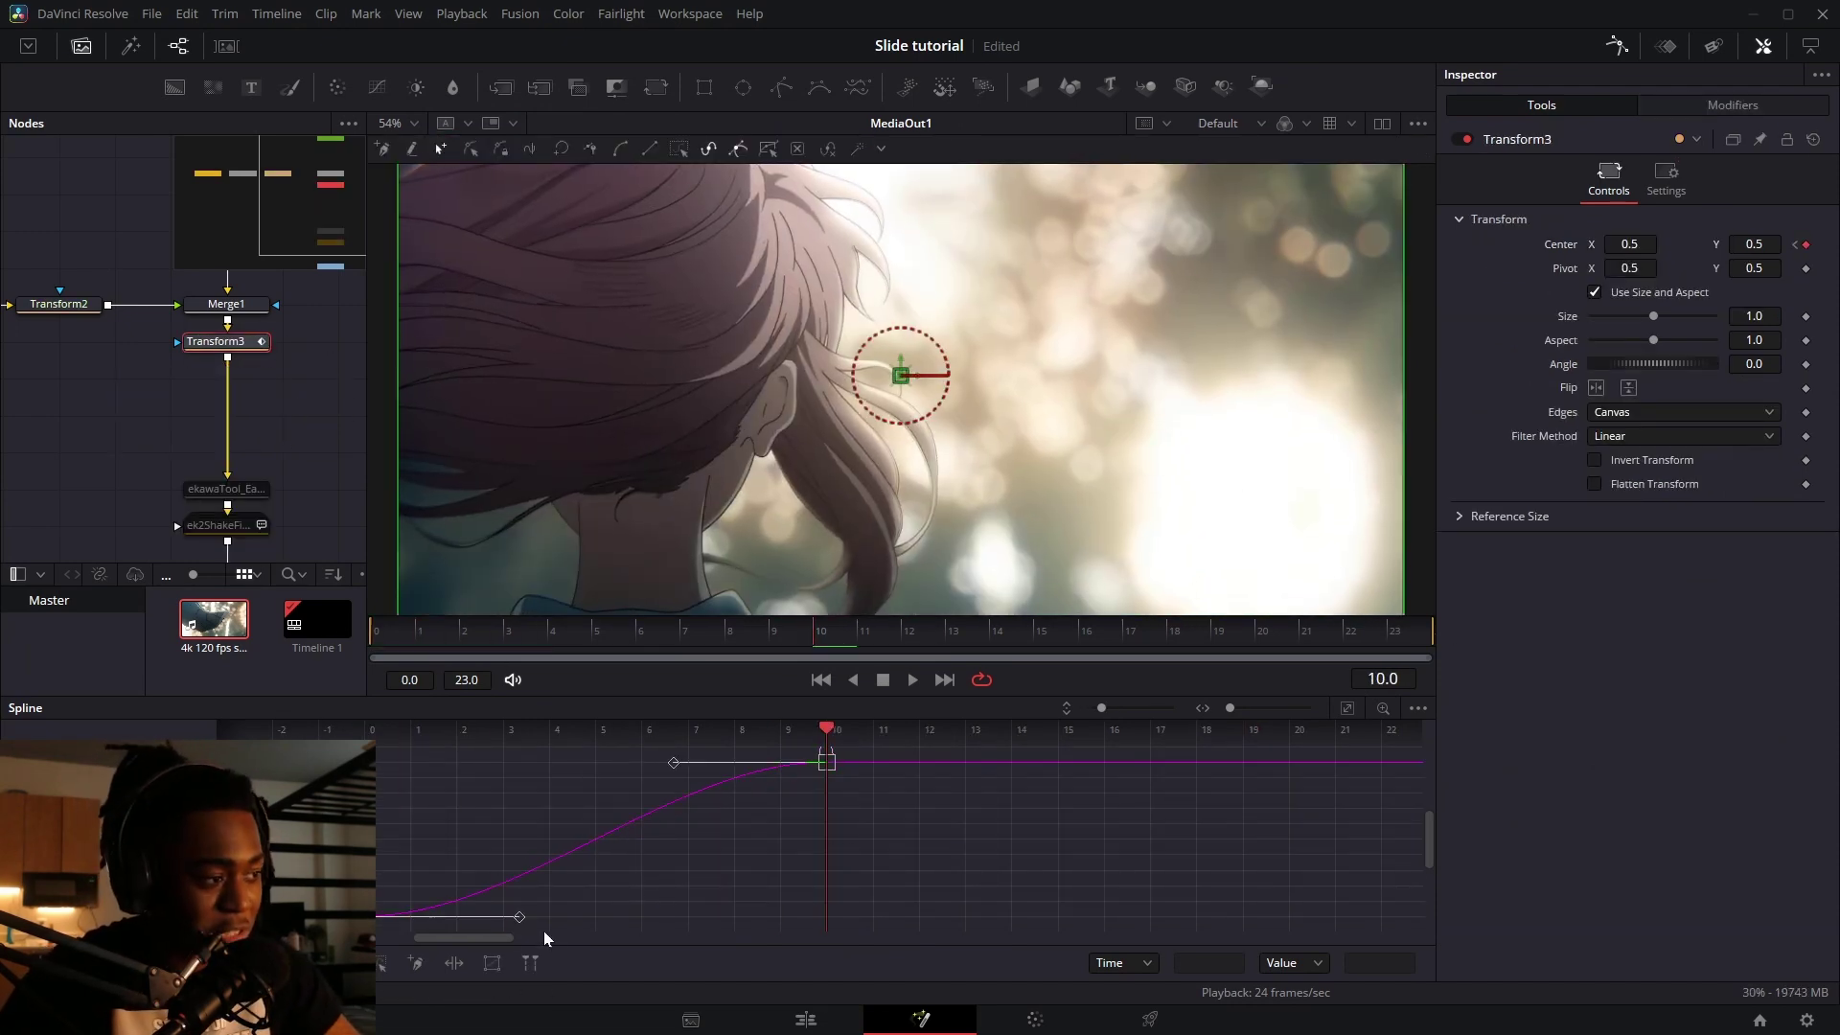
pyautogui.moveTo(520, 917); pyautogui.dragTo(397, 763)
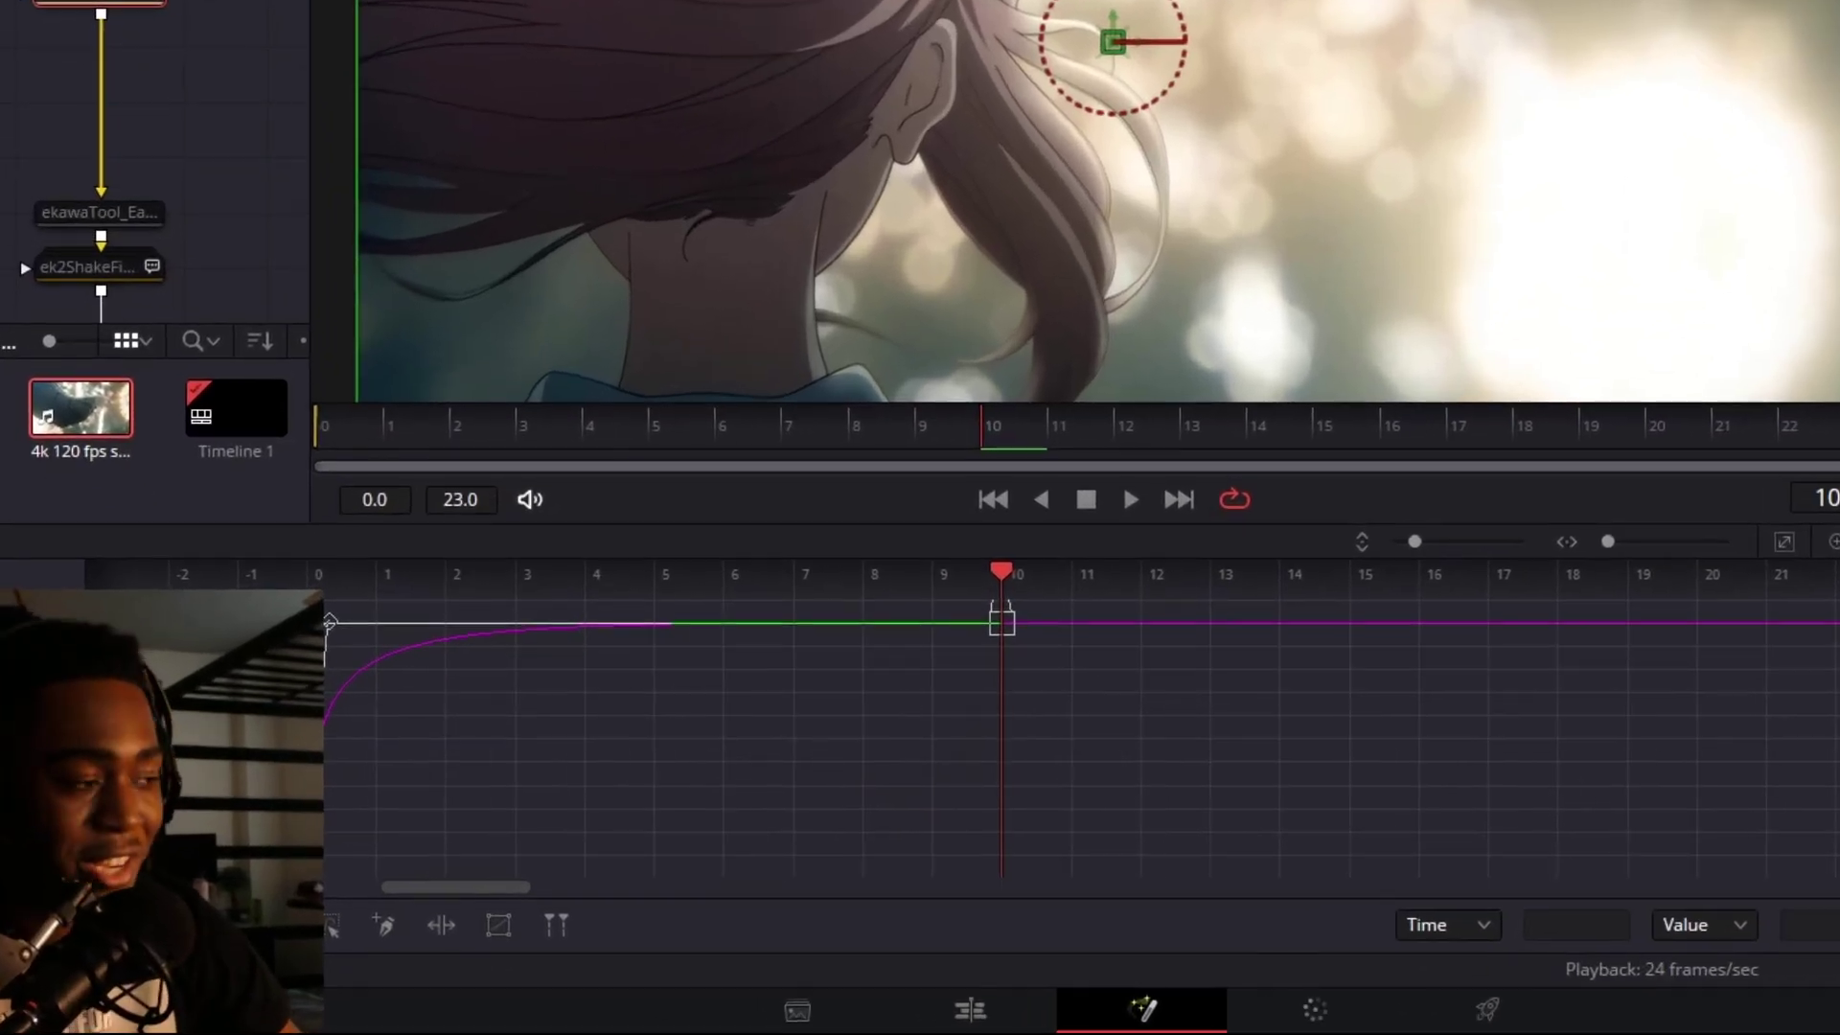
pyautogui.moveTo(379, 762); pyautogui.dragTo(628, 772)
# - Shift the Center X of Transform3 at frame 0 to about 0.412 and set its Edges to Mirror
pyautogui.moveTo(705, 638); pyautogui.dragTo(326, 618)
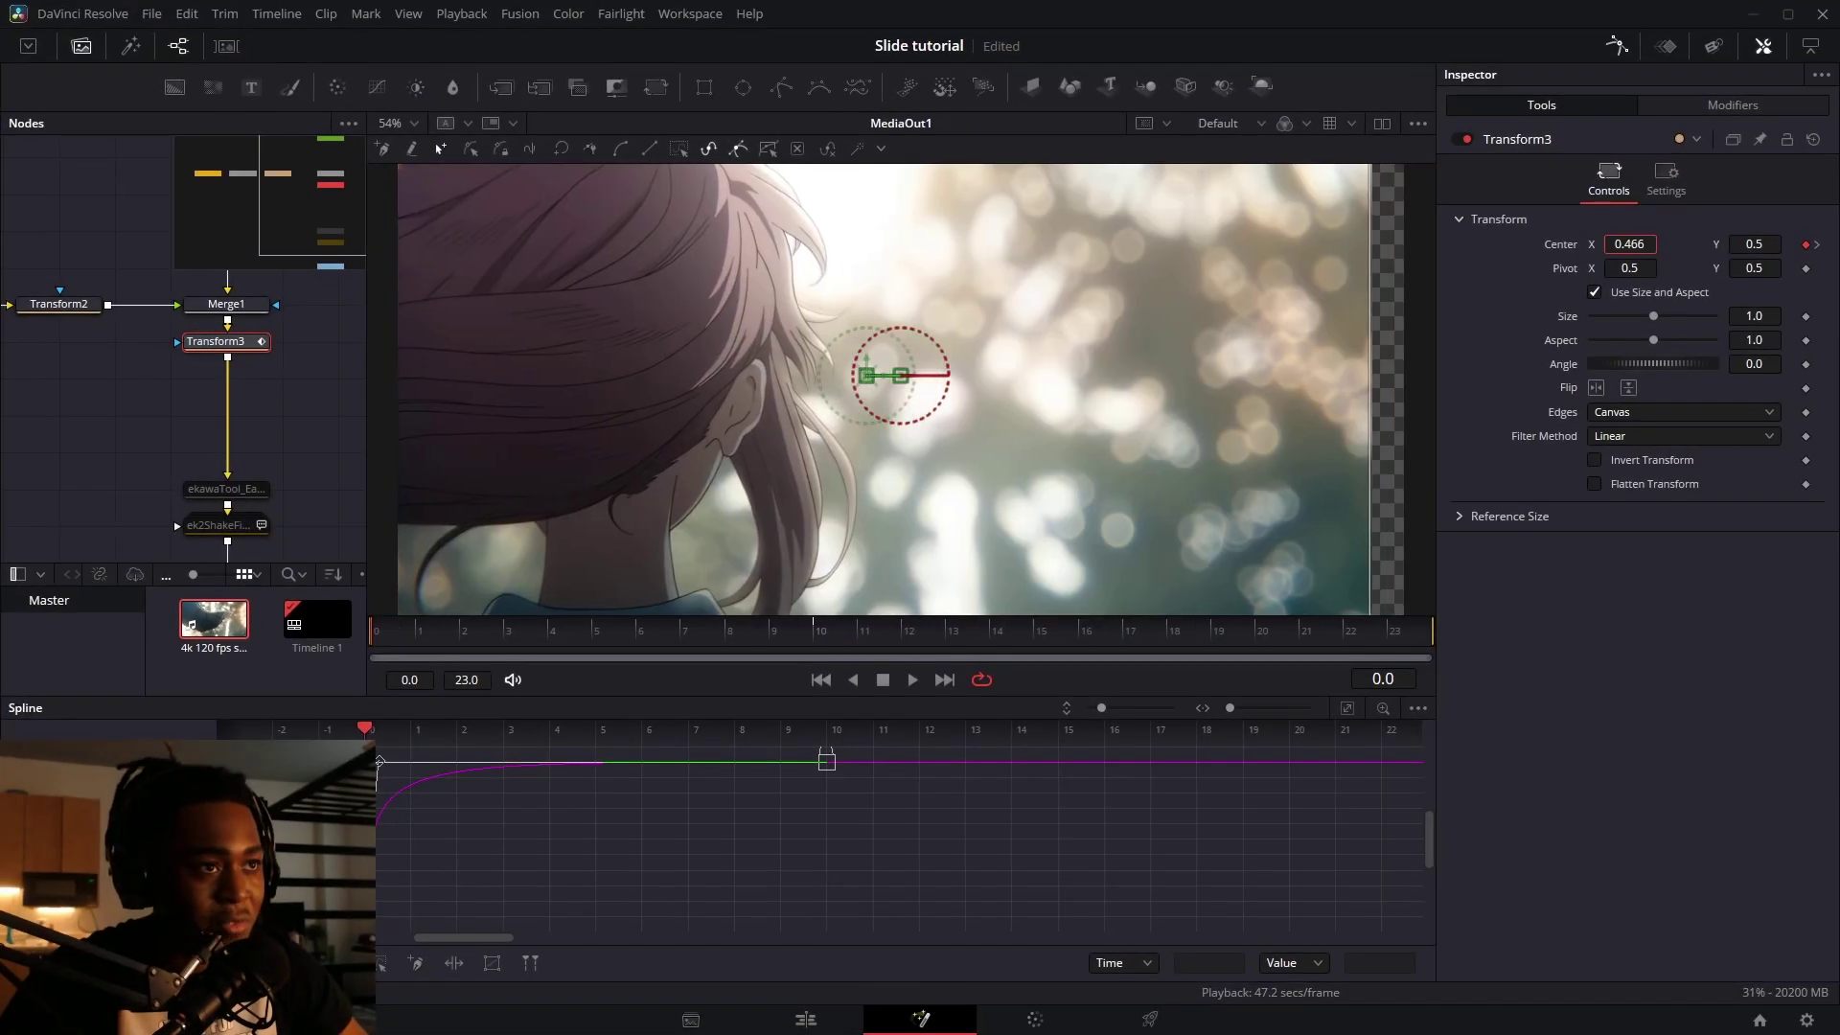
pyautogui.moveTo(1629, 244); pyautogui.dragTo(1577, 244)
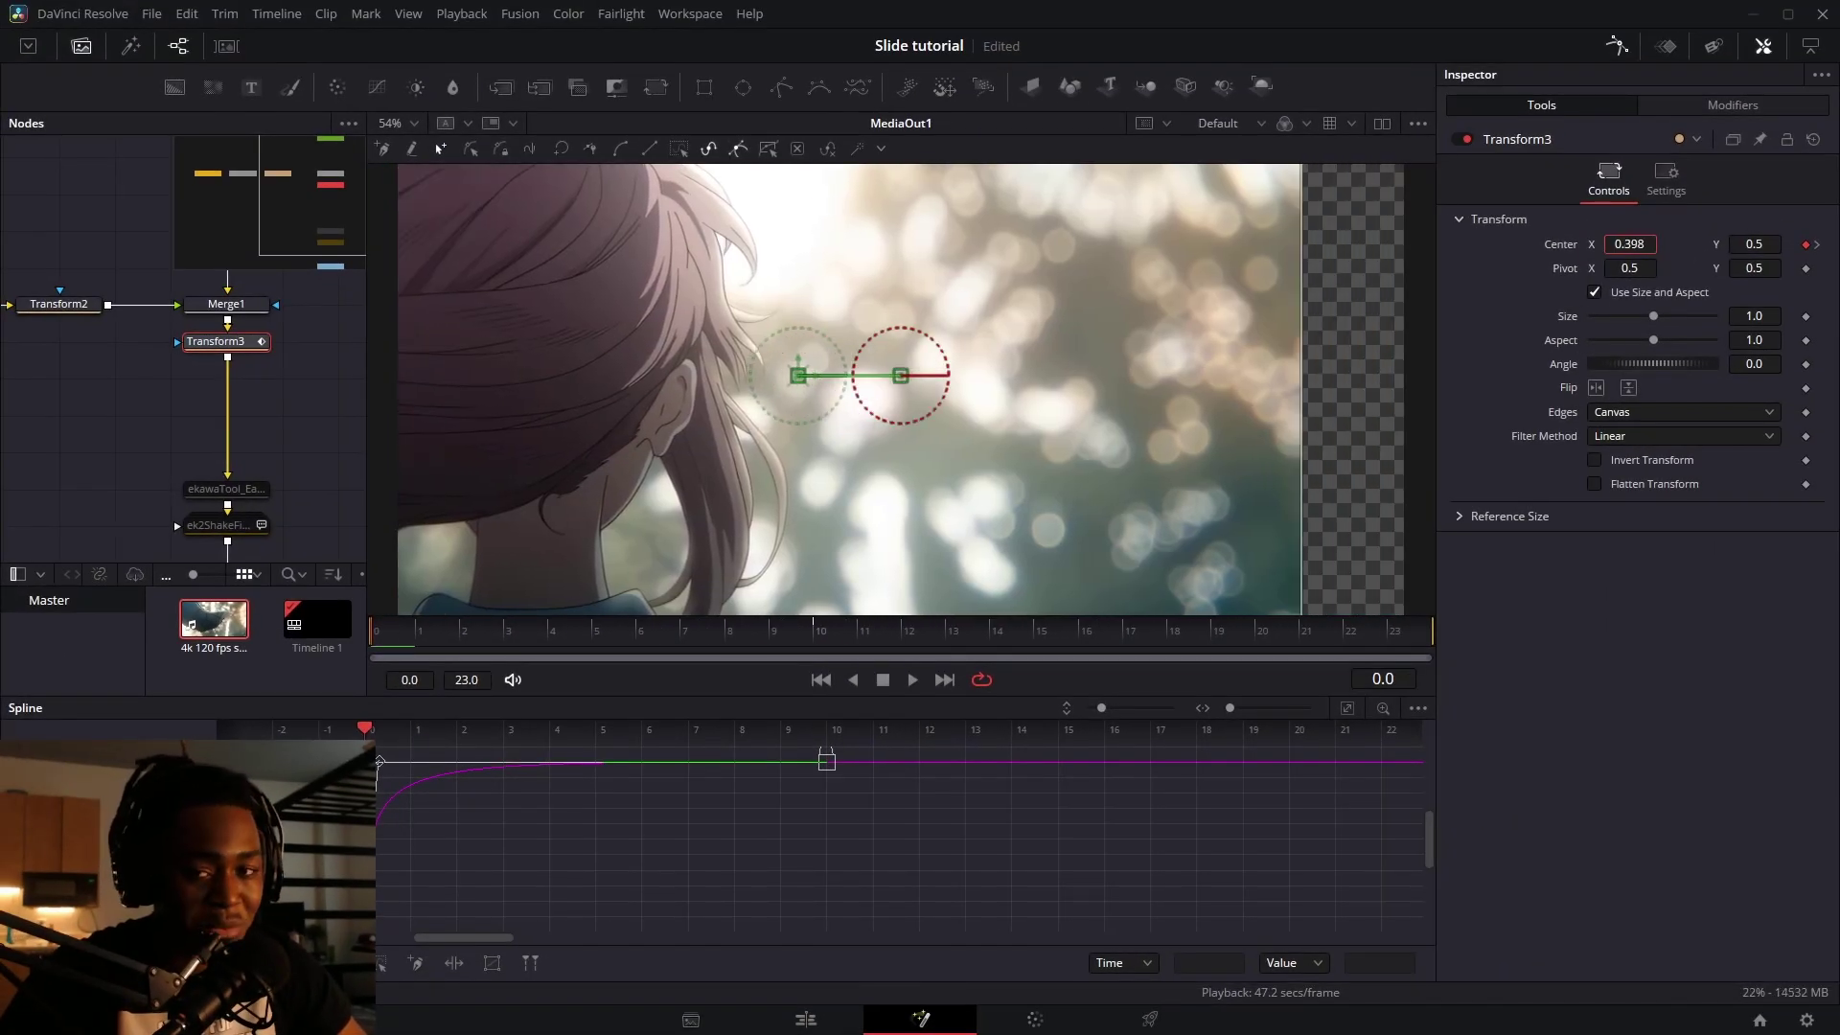
pyautogui.moveTo(798, 375)
pyautogui.mouseDown()
pyautogui.moveTo(830, 375)
pyautogui.moveTo(813, 375)
pyautogui.mouseUp()
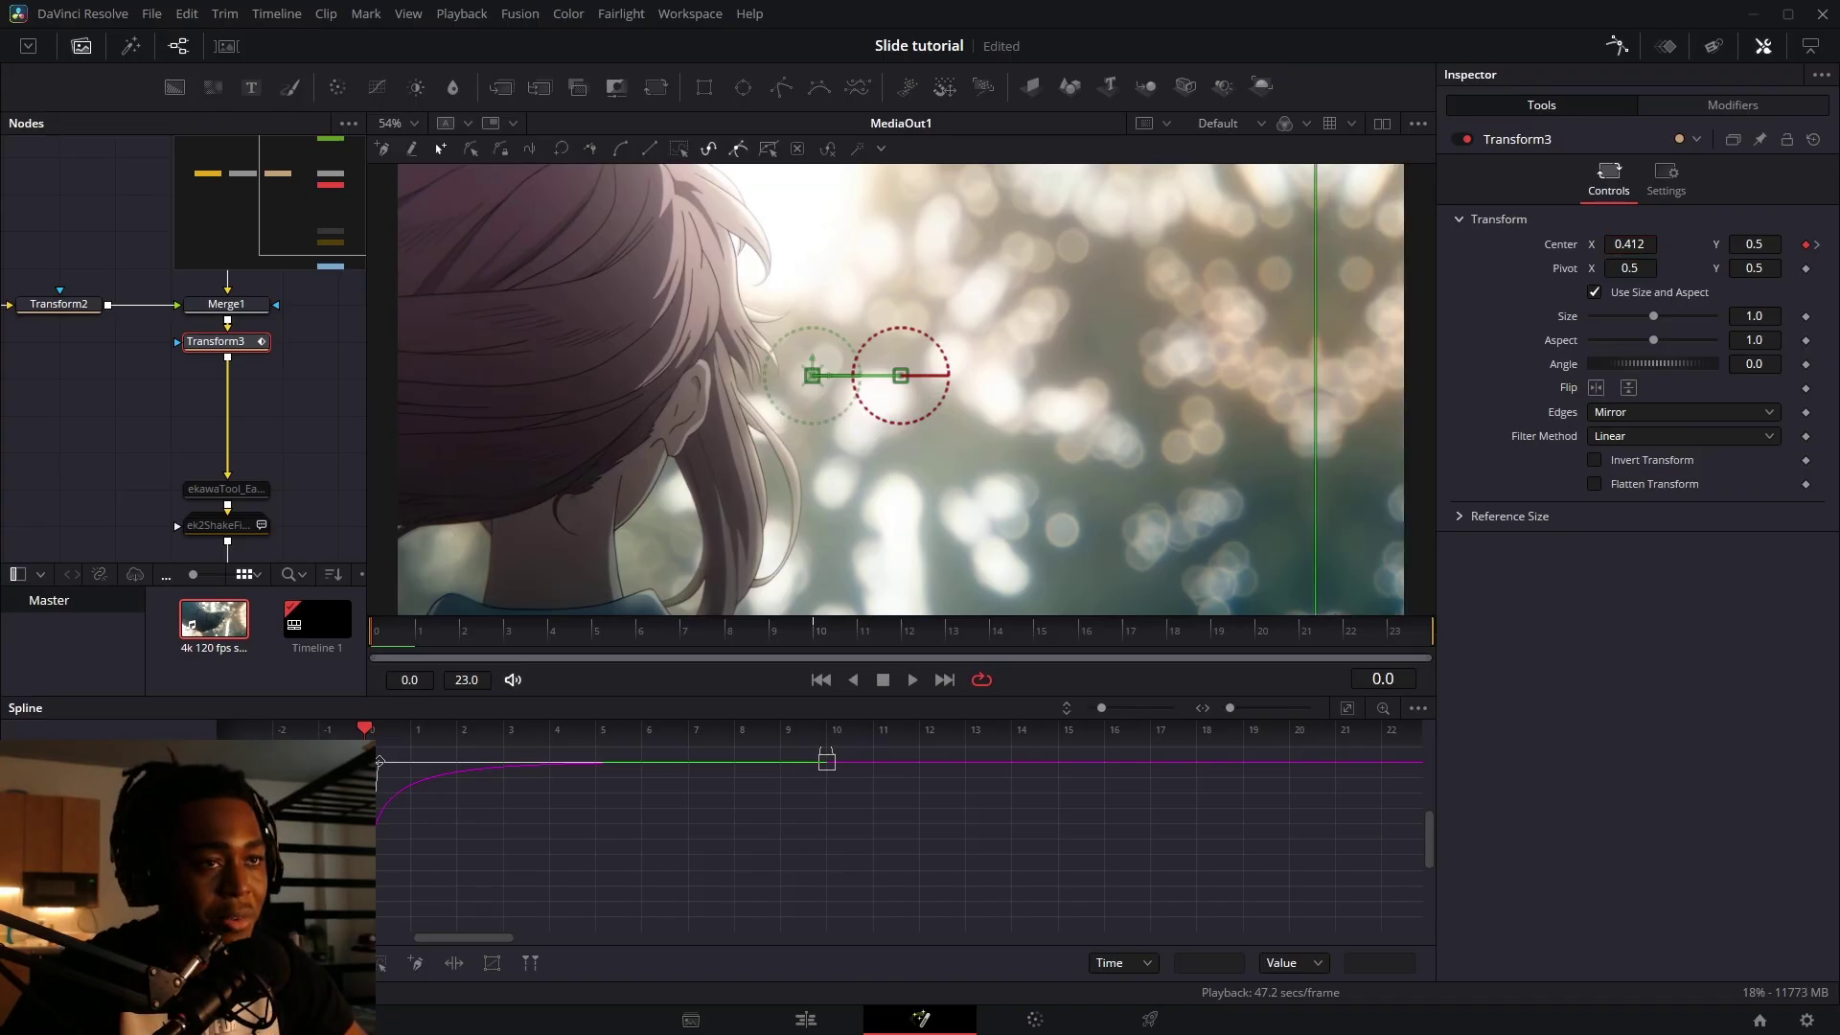
pyautogui.moveTo(1629, 244); pyautogui.dragTo(851, 245)
pyautogui.moveTo(1500, 244); pyautogui.dragTo(1472, 243)
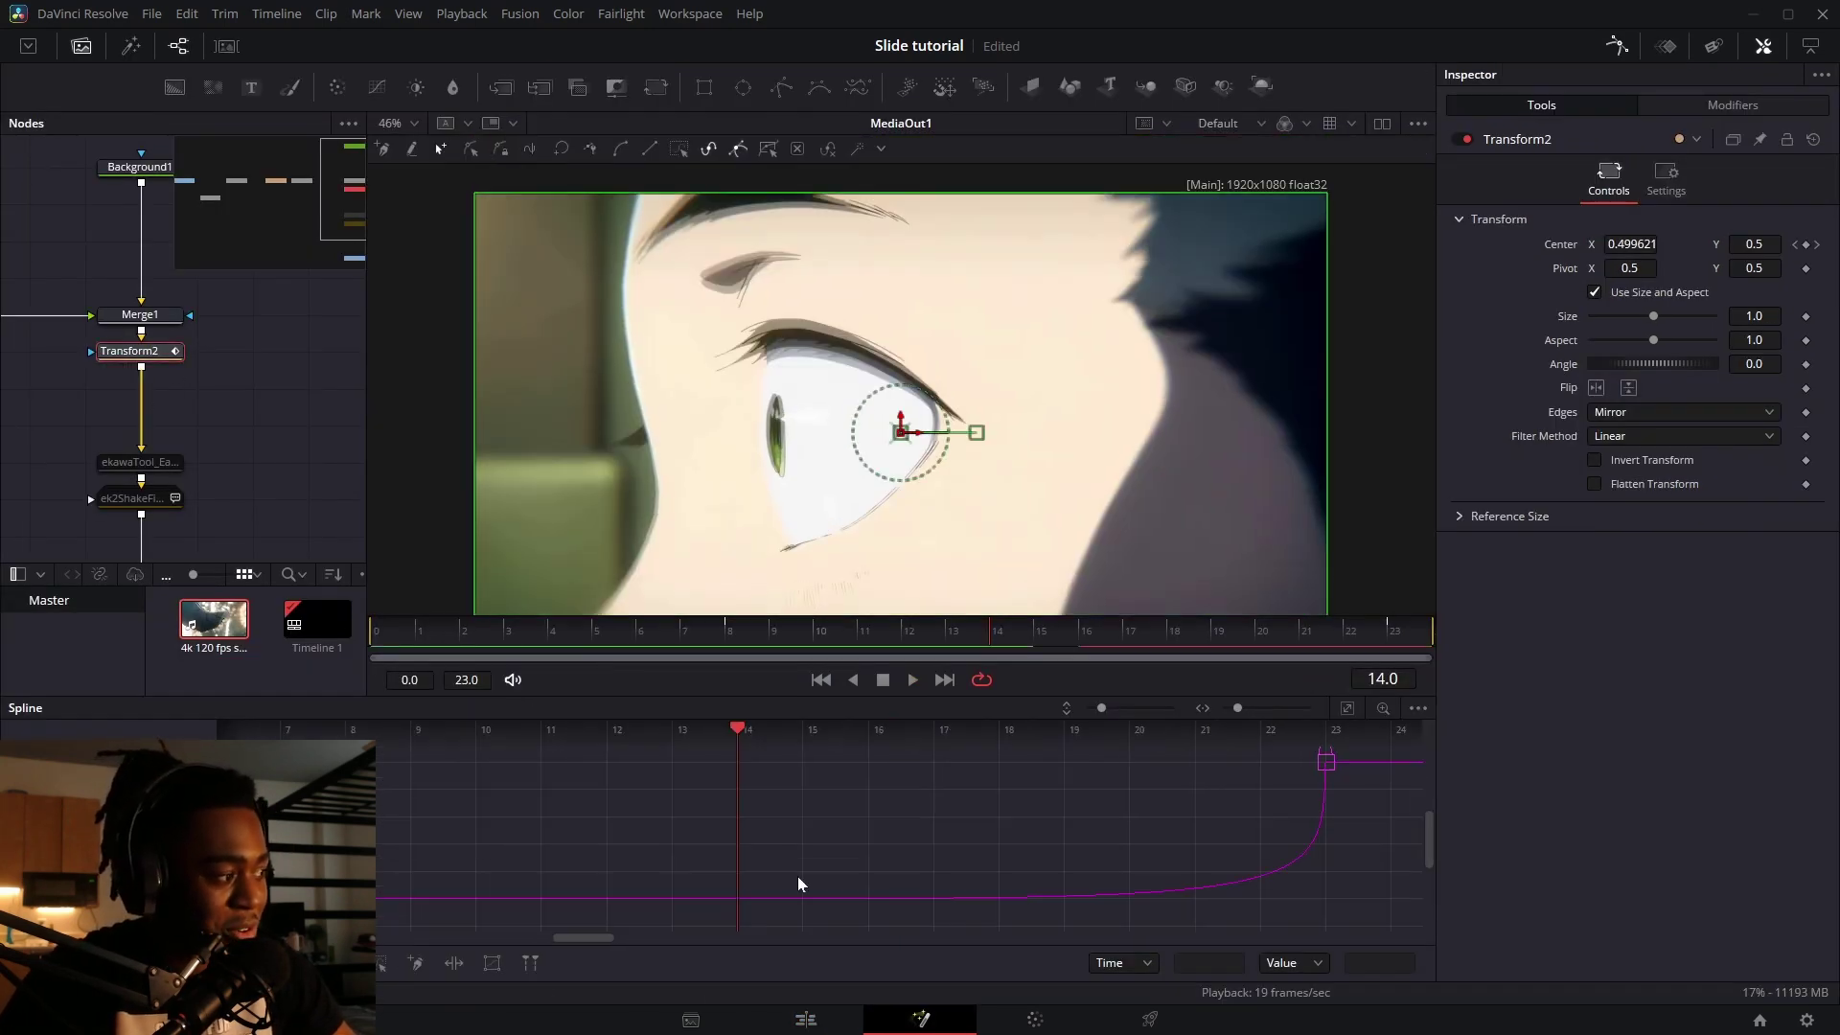
# - Move the first displacement keyframe of the first clip's Transform2 to about frame -4 and review the transition on the timeline
pyautogui.scroll(-2, 799, 884)
pyautogui.click(820, 842)
pyautogui.moveTo(821, 839); pyautogui.dragTo(428, 839)
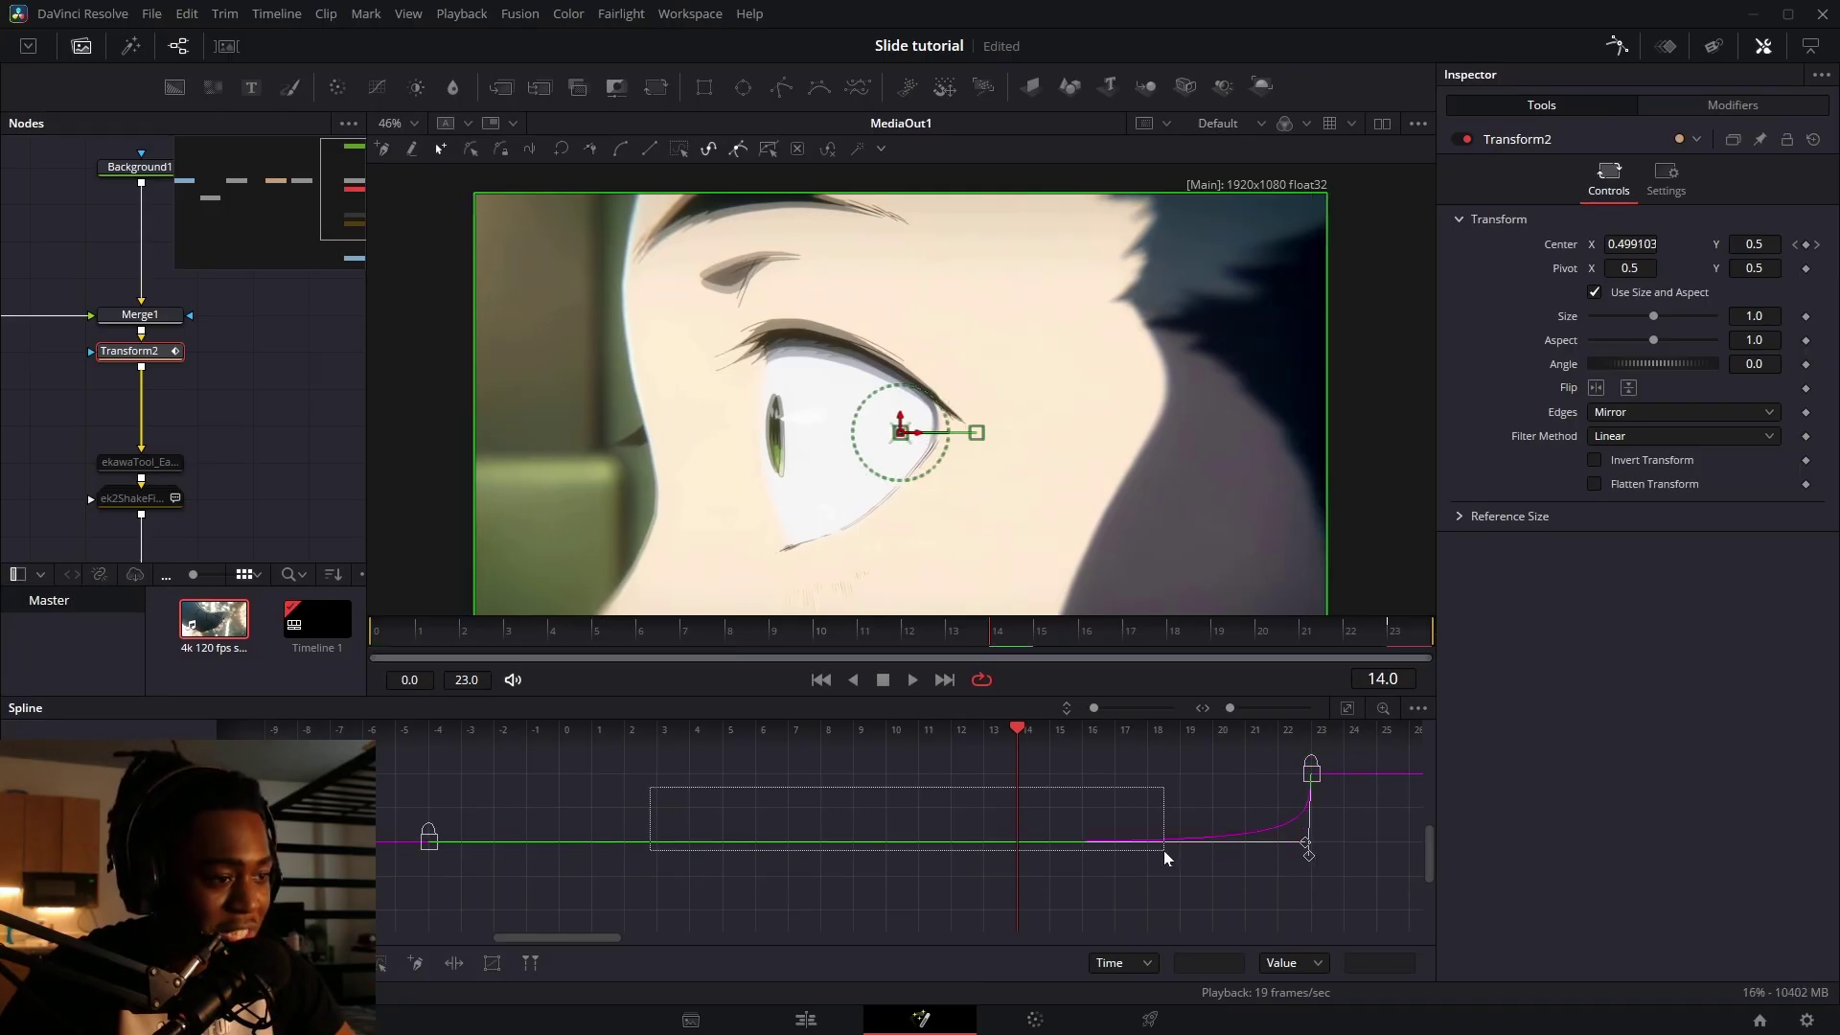
pyautogui.moveTo(1166, 858); pyautogui.dragTo(1200, 871)
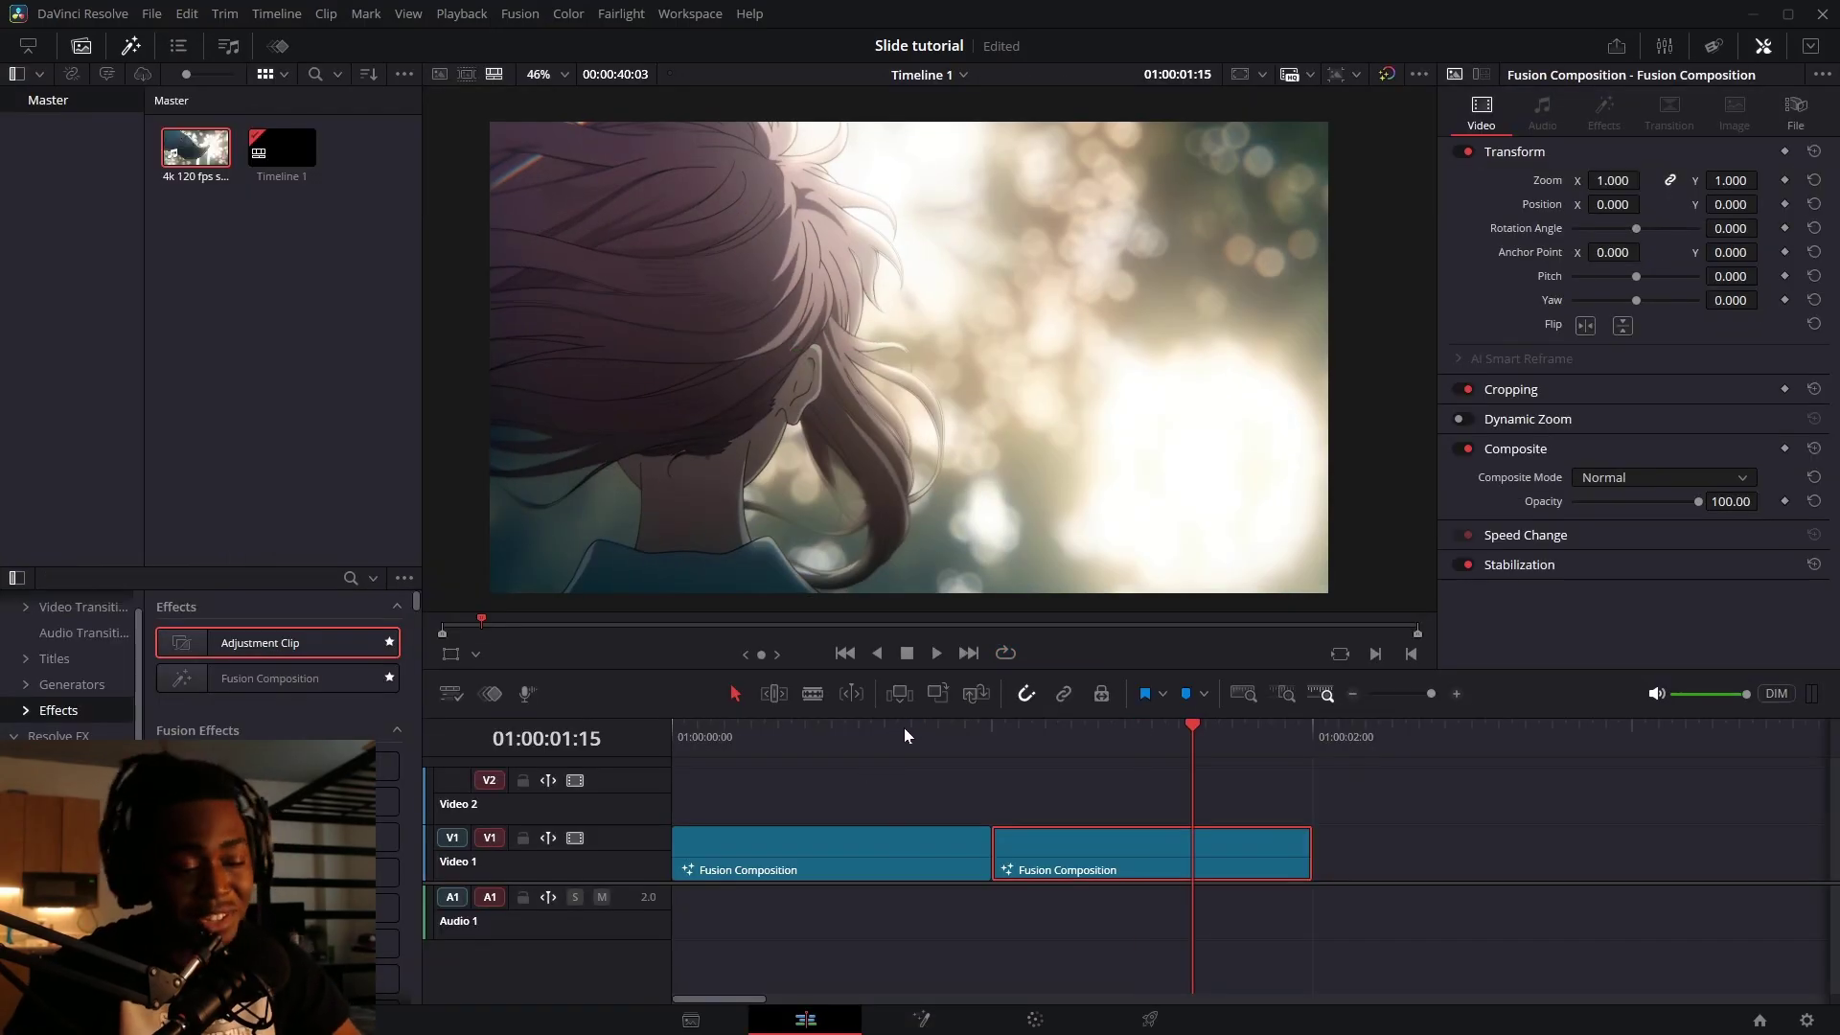
pyautogui.click(904, 727)
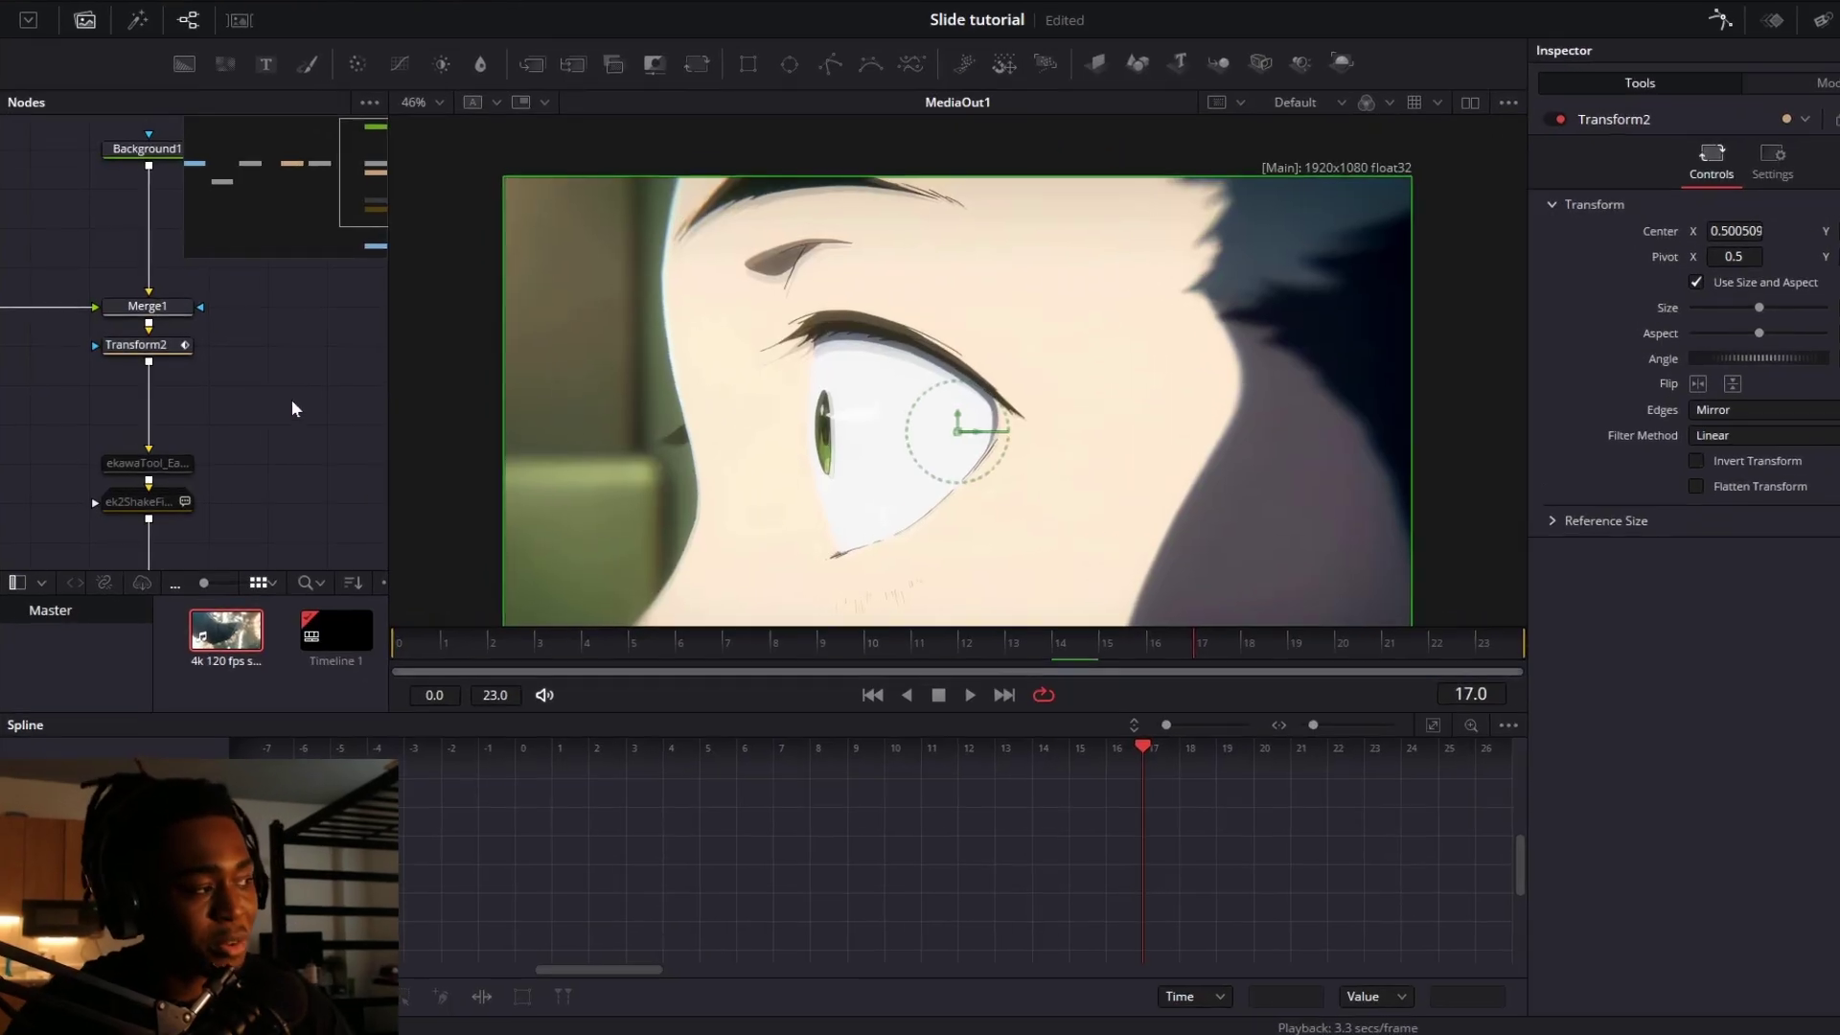
# - Re-enable ekawaTool_EasyOffset in the first clip and keyframe its X Offset (Wrap) at 1.0 on frame 23 and 0 on frame 22
pyautogui.moveTo(292, 400); pyautogui.dragTo(130, 554)
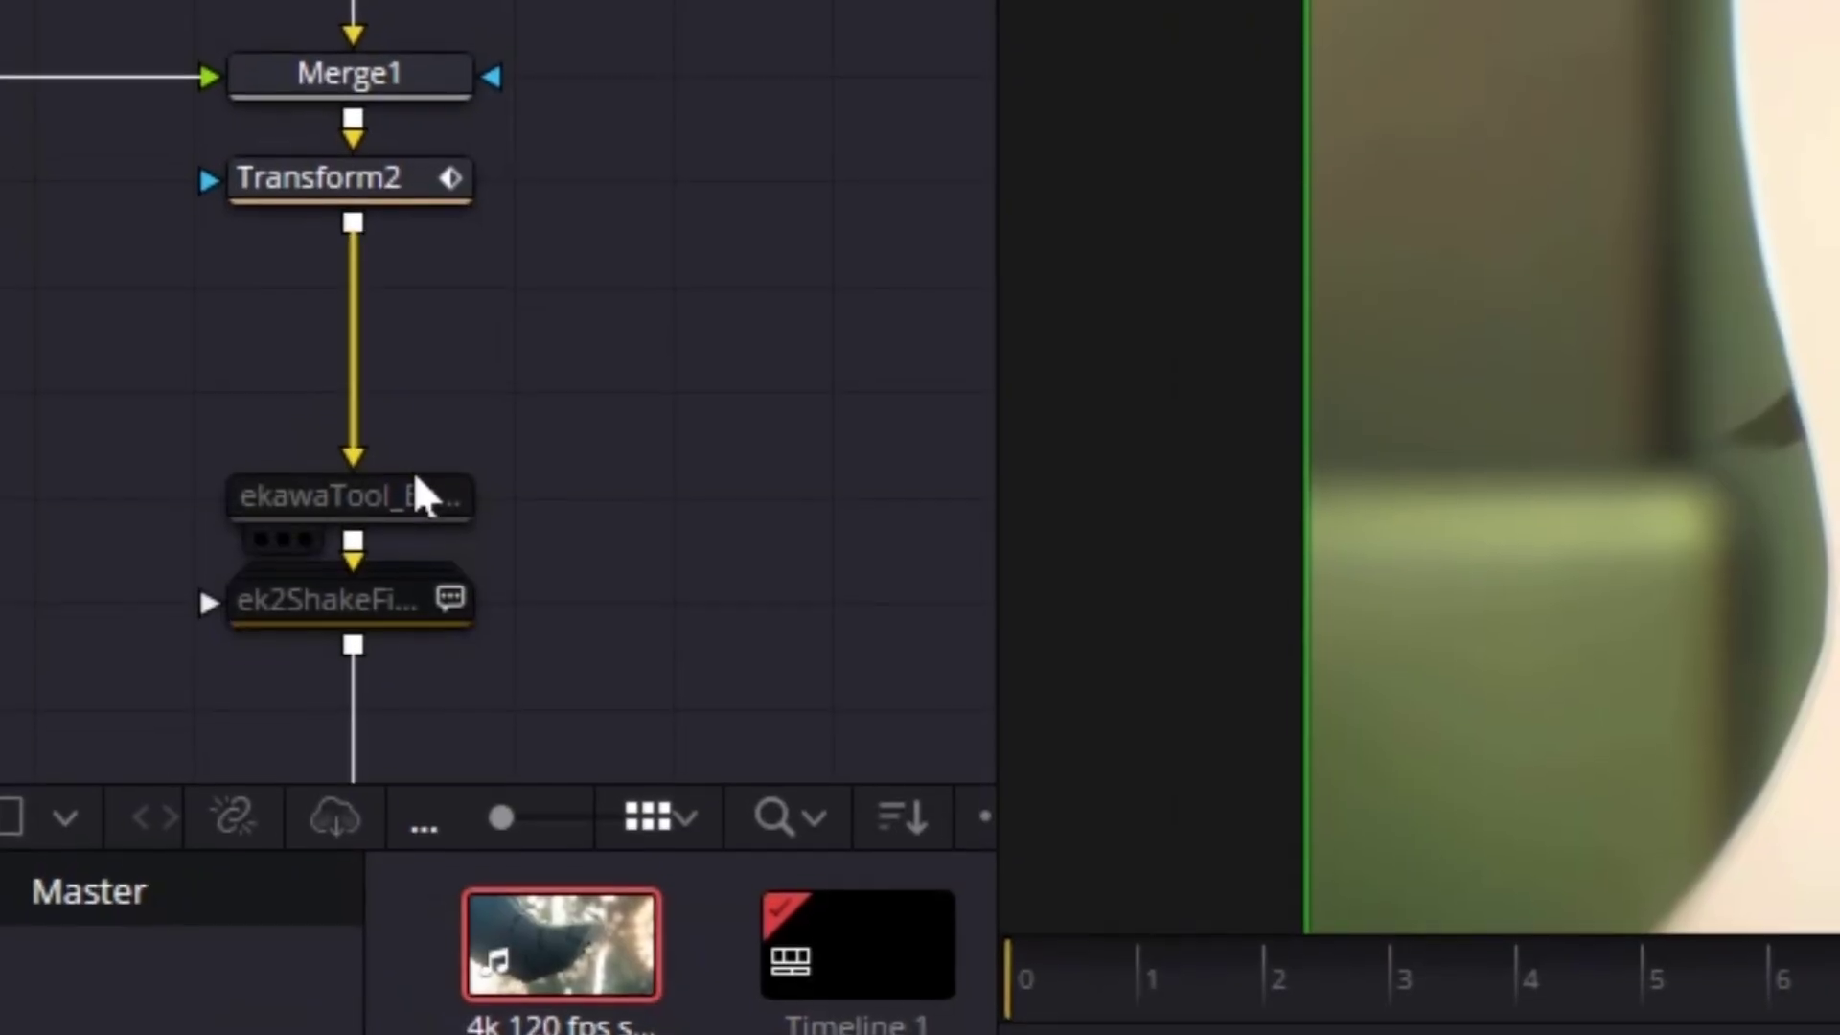
pyautogui.click(410, 498)
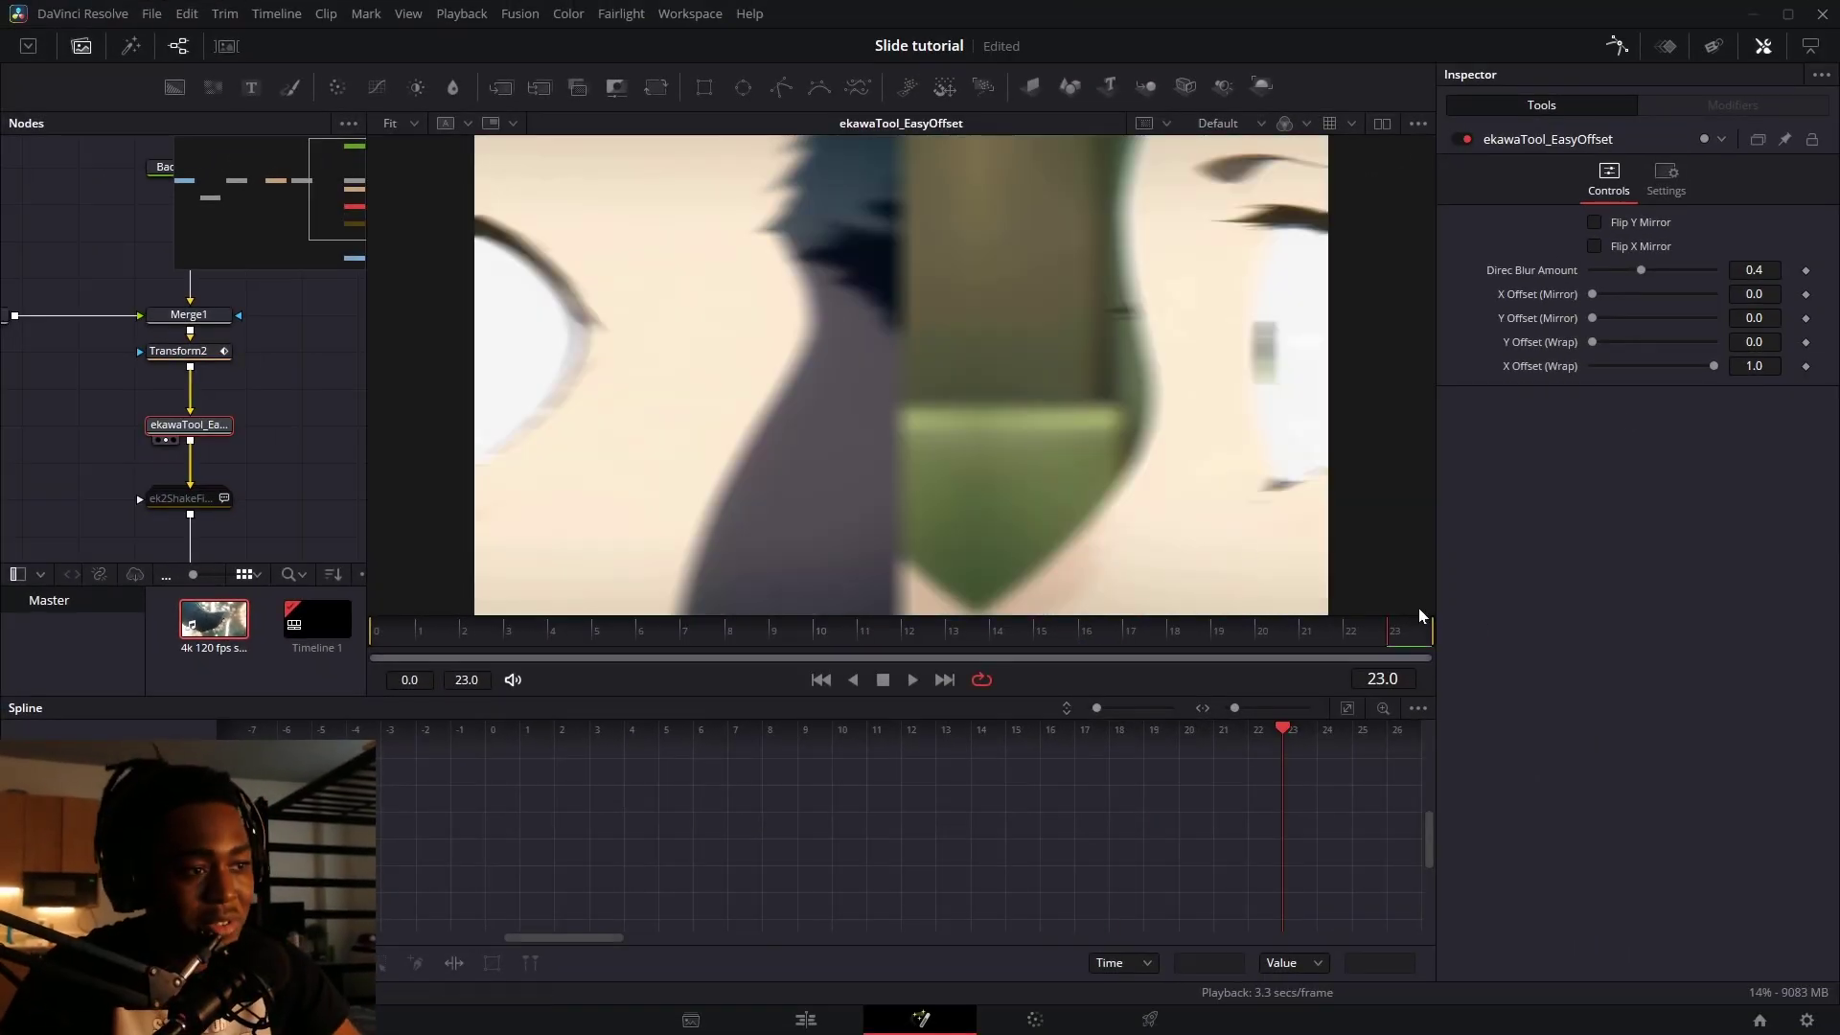
pyautogui.click(1806, 367)
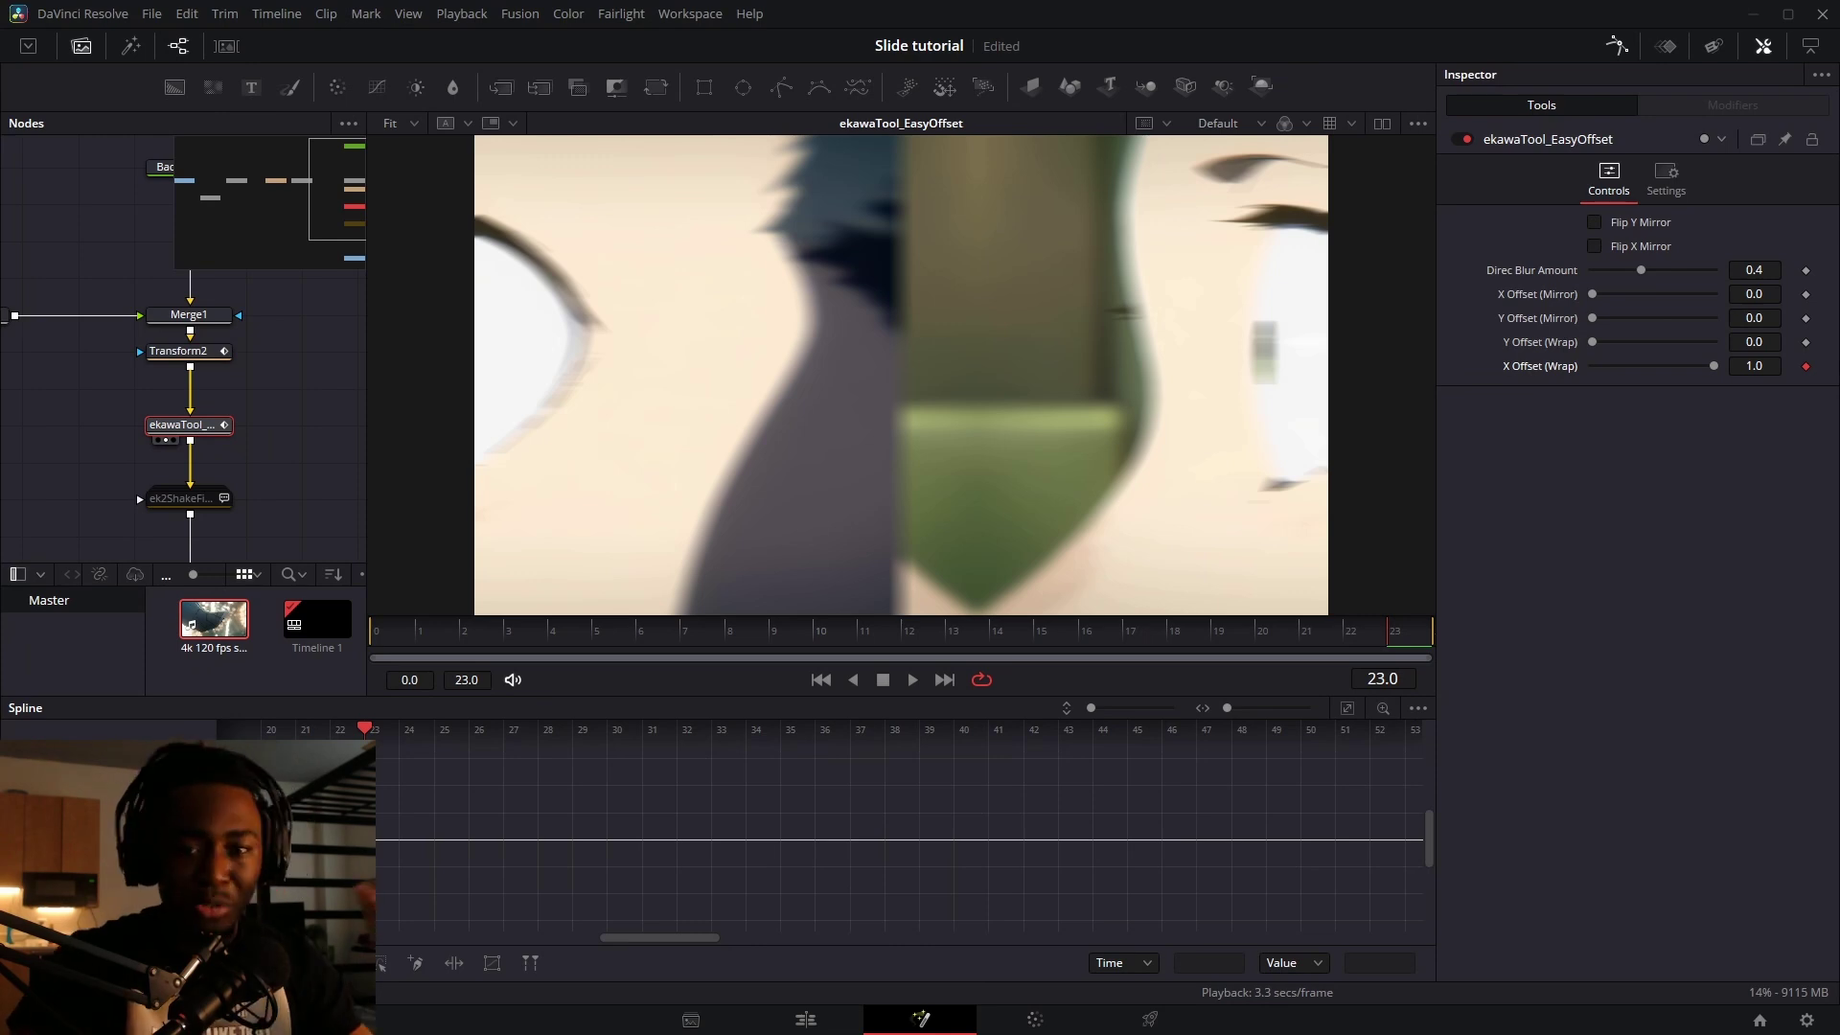
pyautogui.press('Left')
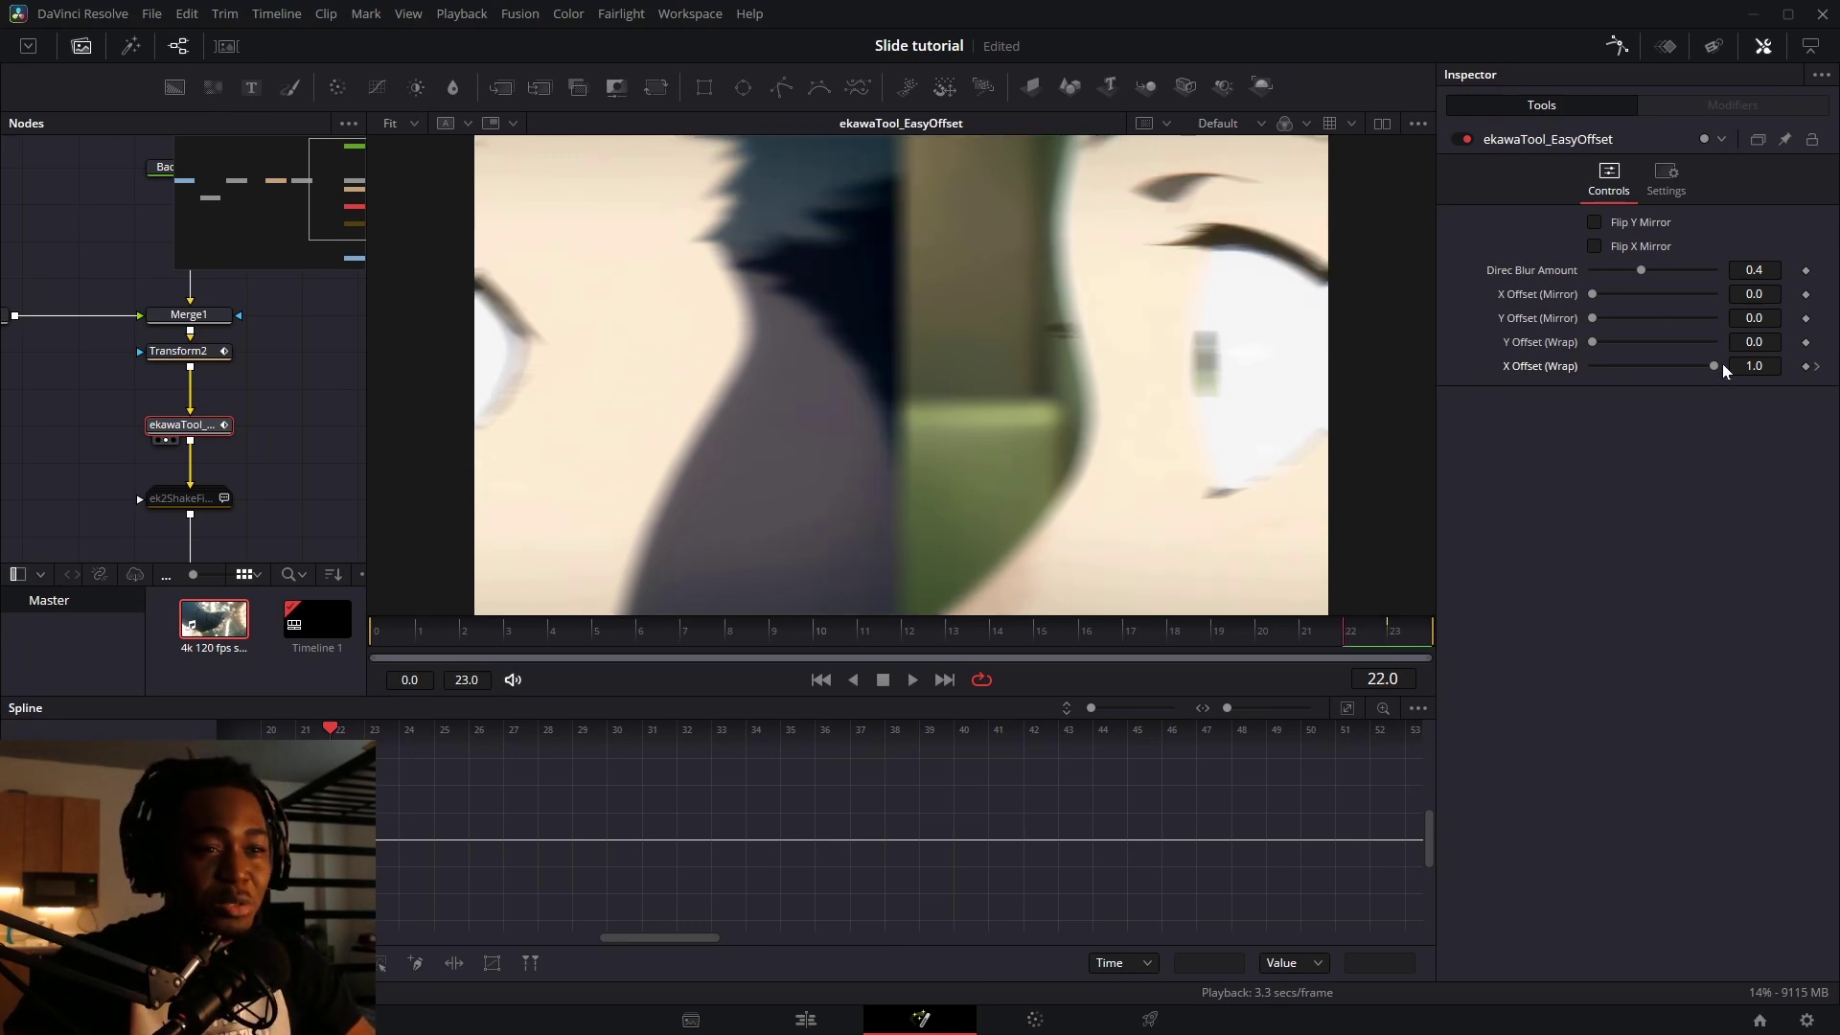
pyautogui.moveTo(1684, 365); pyautogui.dragTo(1232, 350)
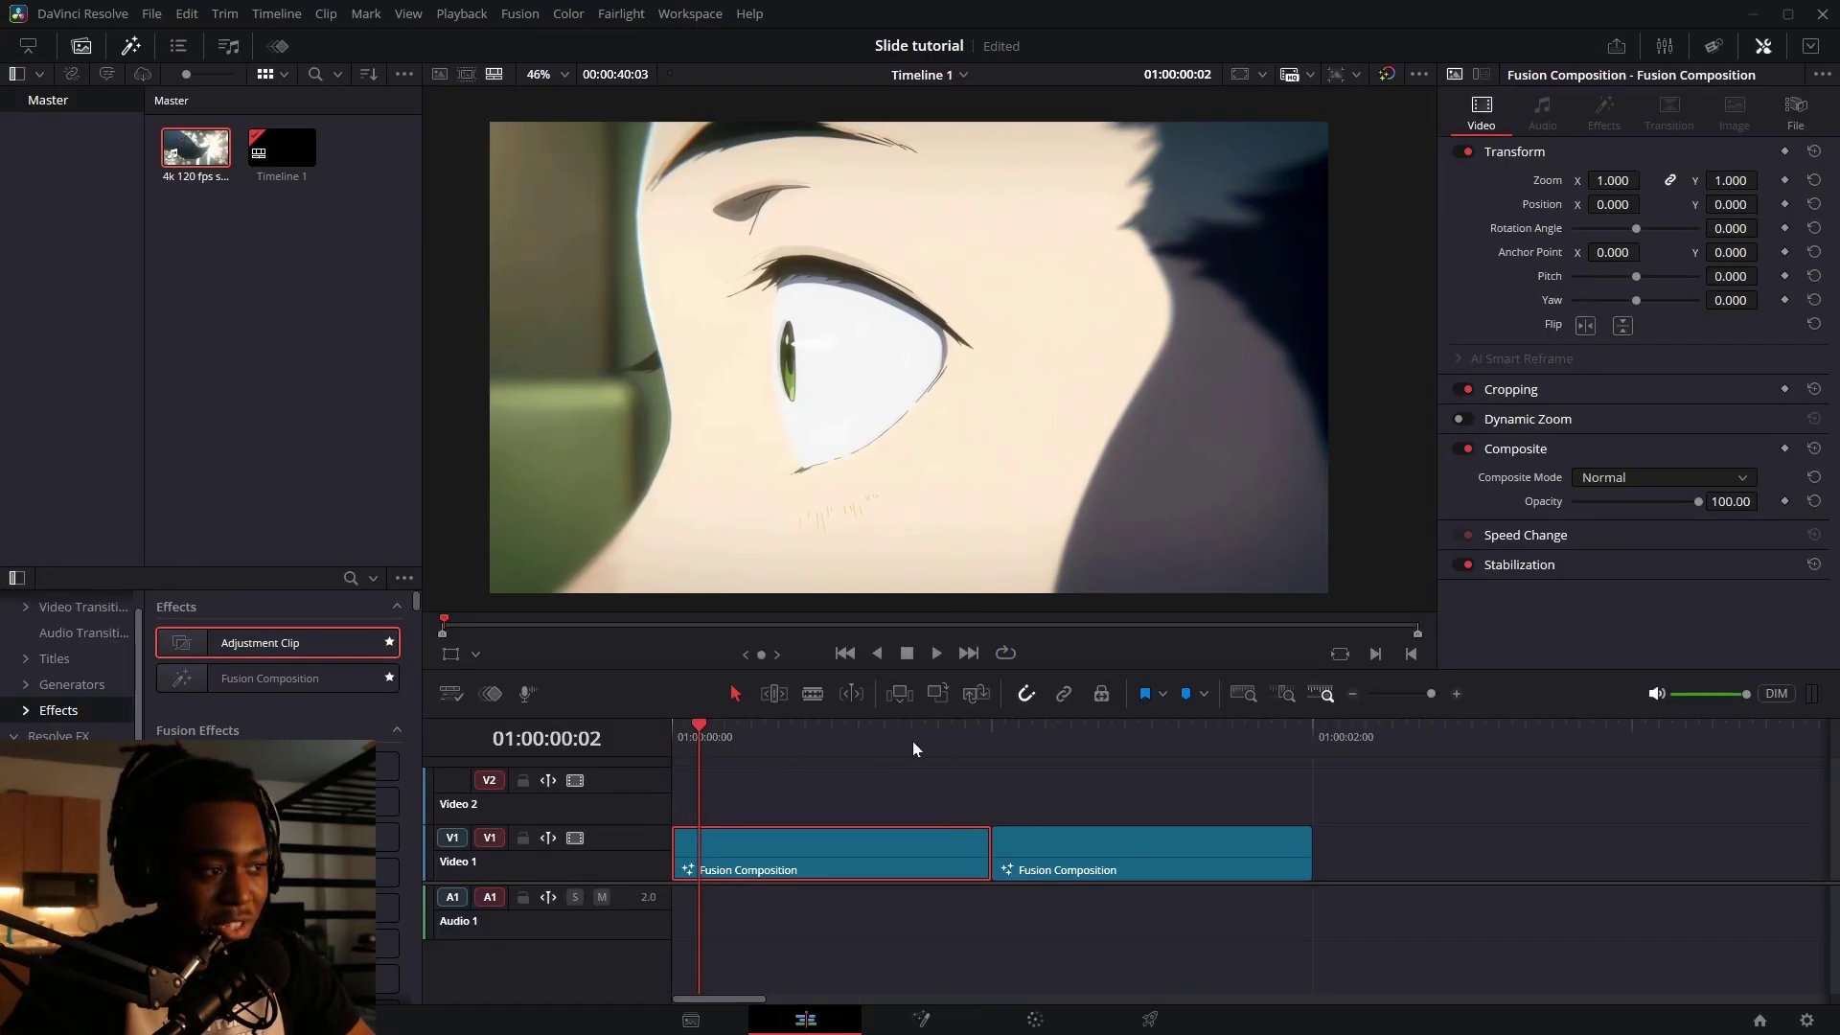
# - Play the transition repeatedly on the timeline from about 01:00:00:18 to check the wrap offset
pyautogui.click(903, 735)
pyautogui.press('space')
pyautogui.press('space')
pyautogui.click(905, 735)
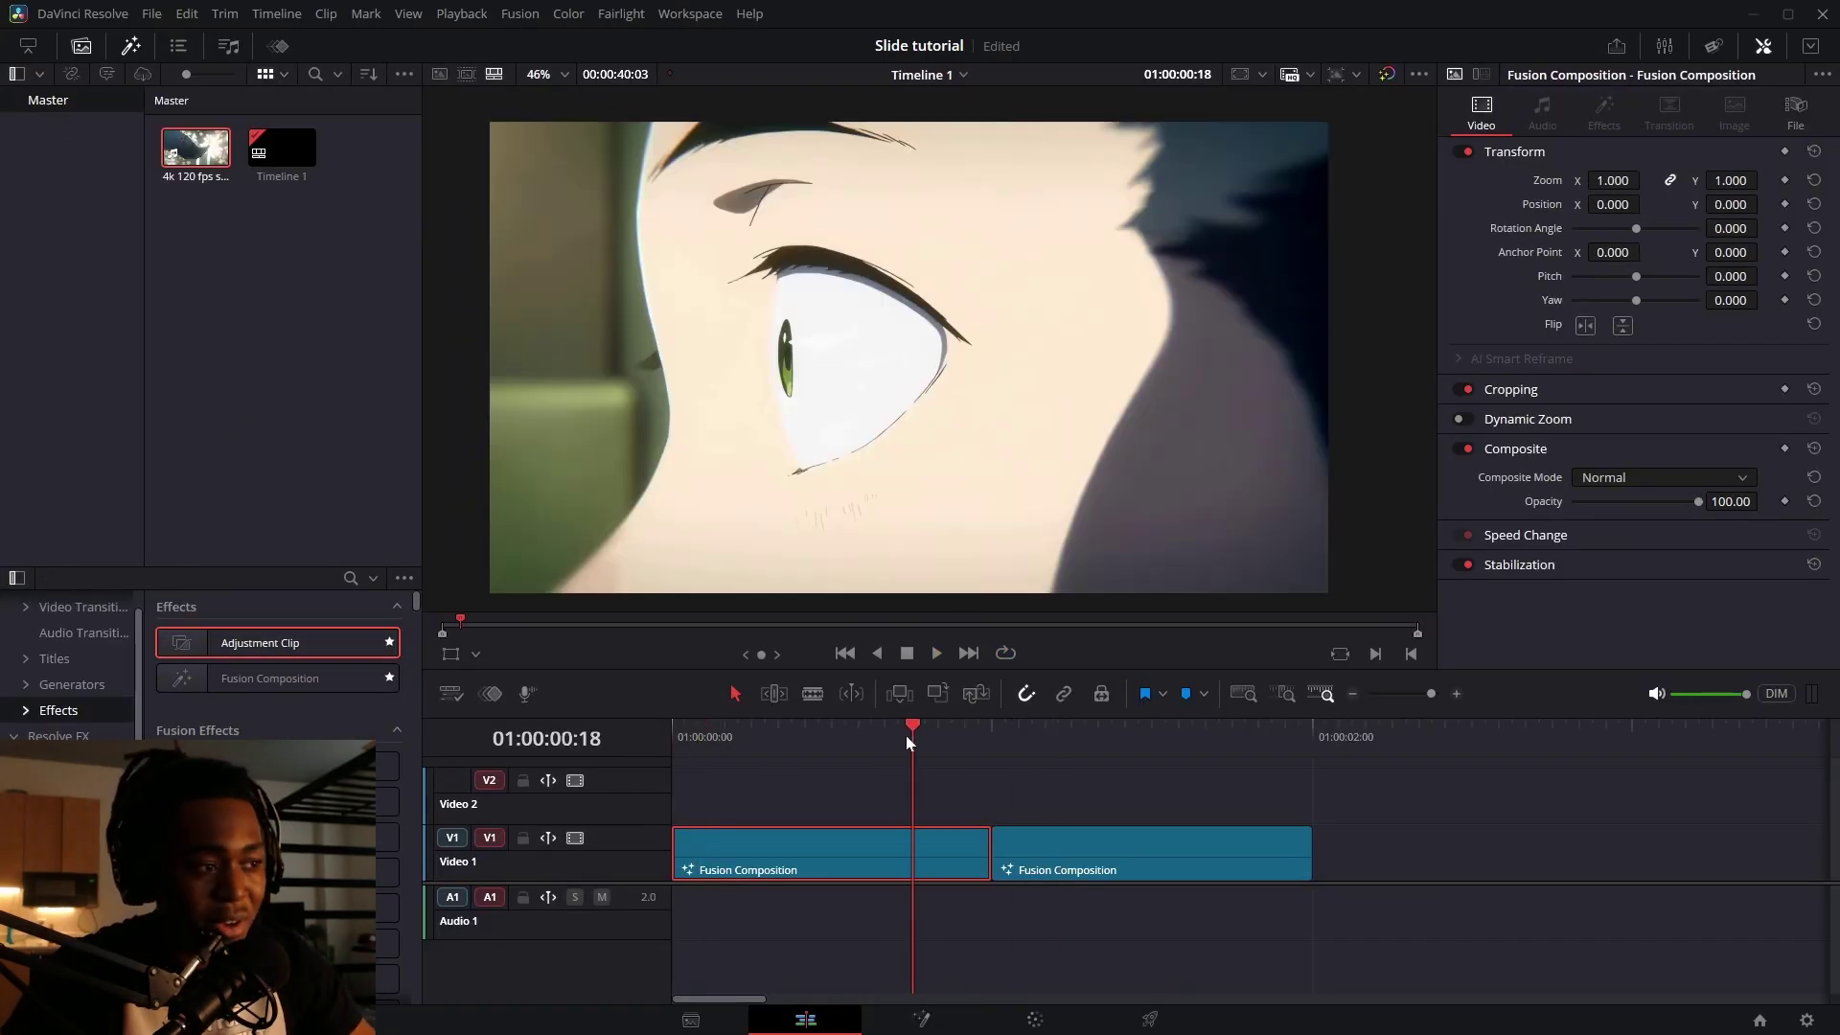
pyautogui.press('space')
pyautogui.press('space')
pyautogui.click(906, 734)
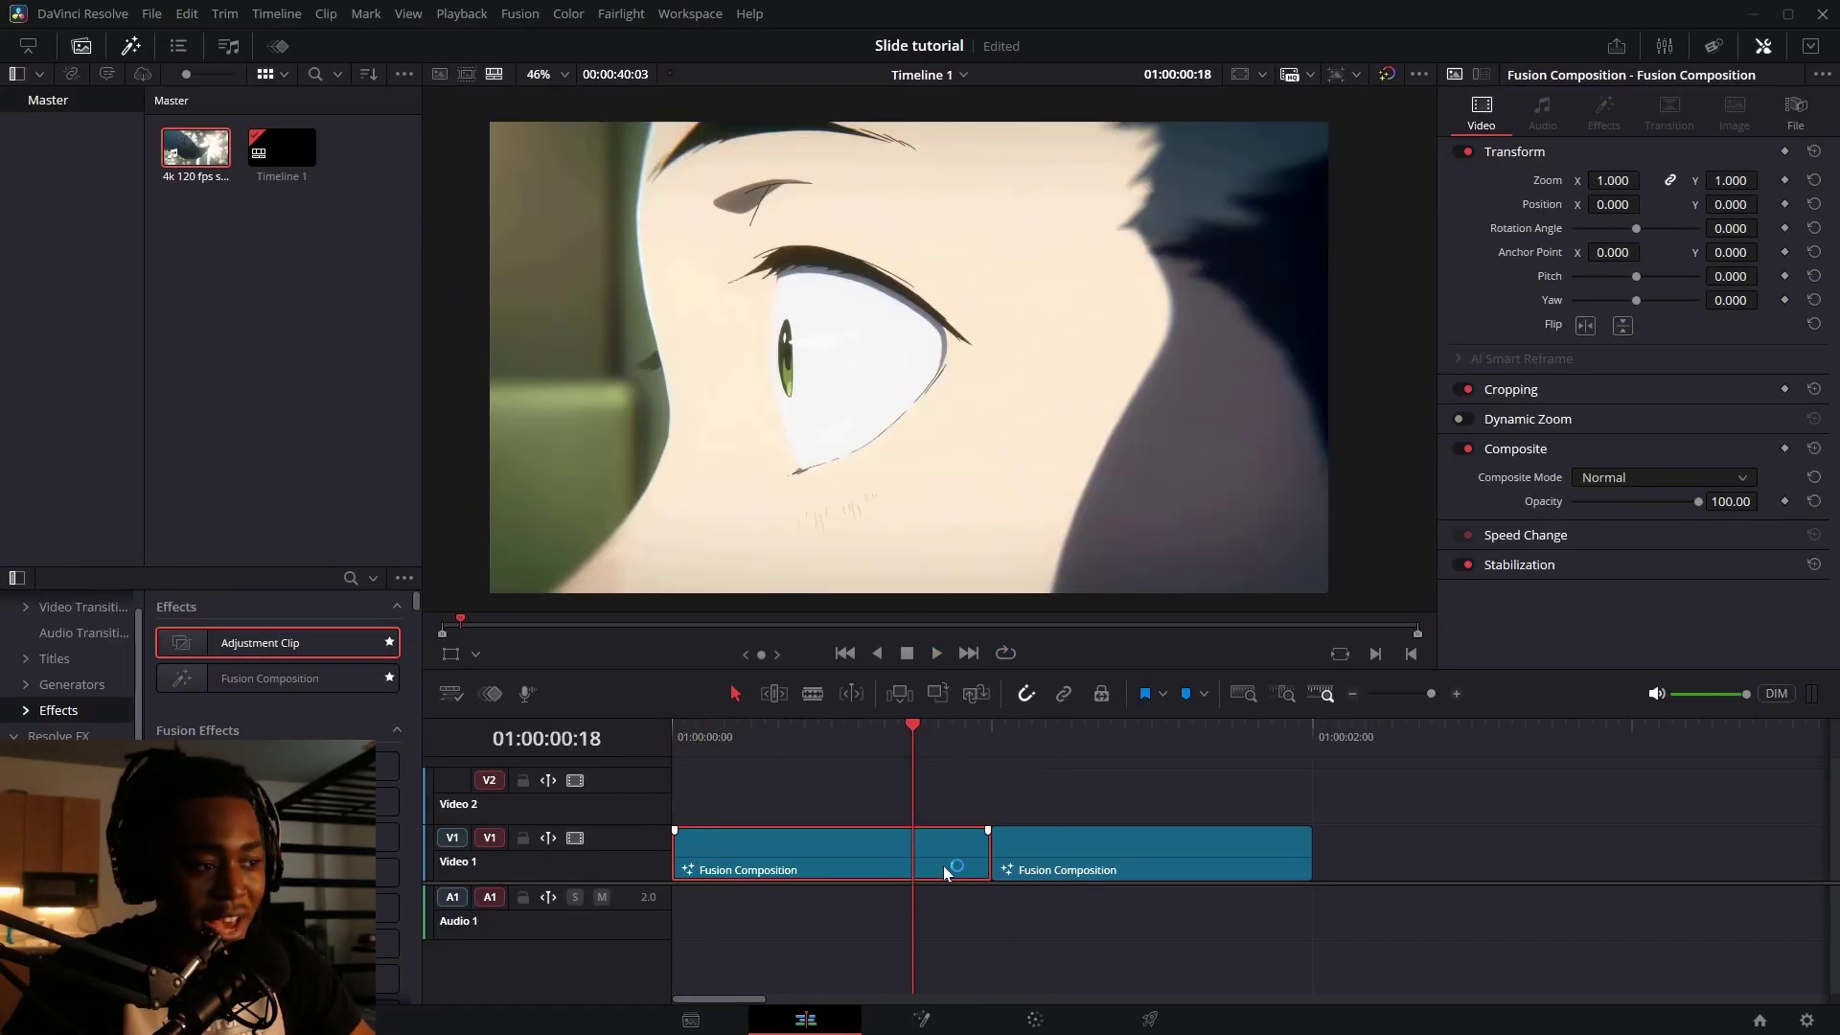
# - Return to the first clip's EasyOffset node at frame 23 and raise Direc Blur Amount to the slider's maximum
pyautogui.hotkey('shift', '5')
pyautogui.click(1398, 617)
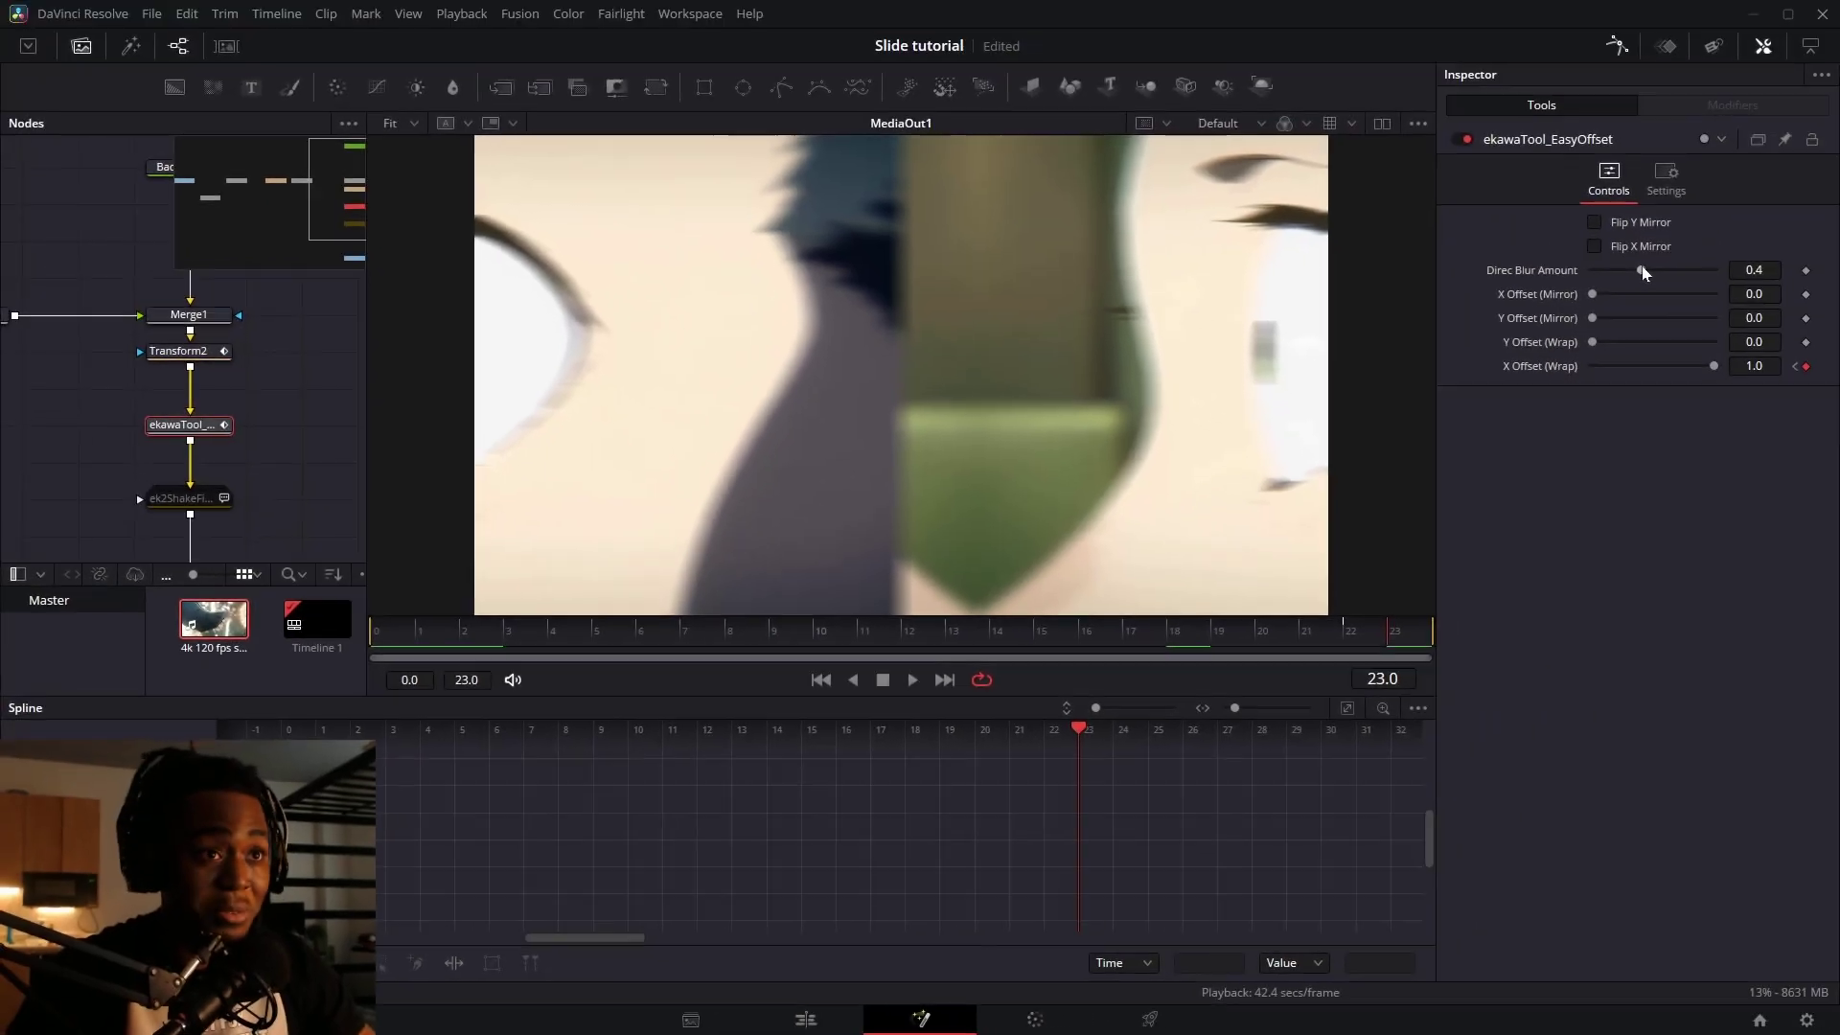
pyautogui.moveTo(1641, 270); pyautogui.dragTo(1757, 286)
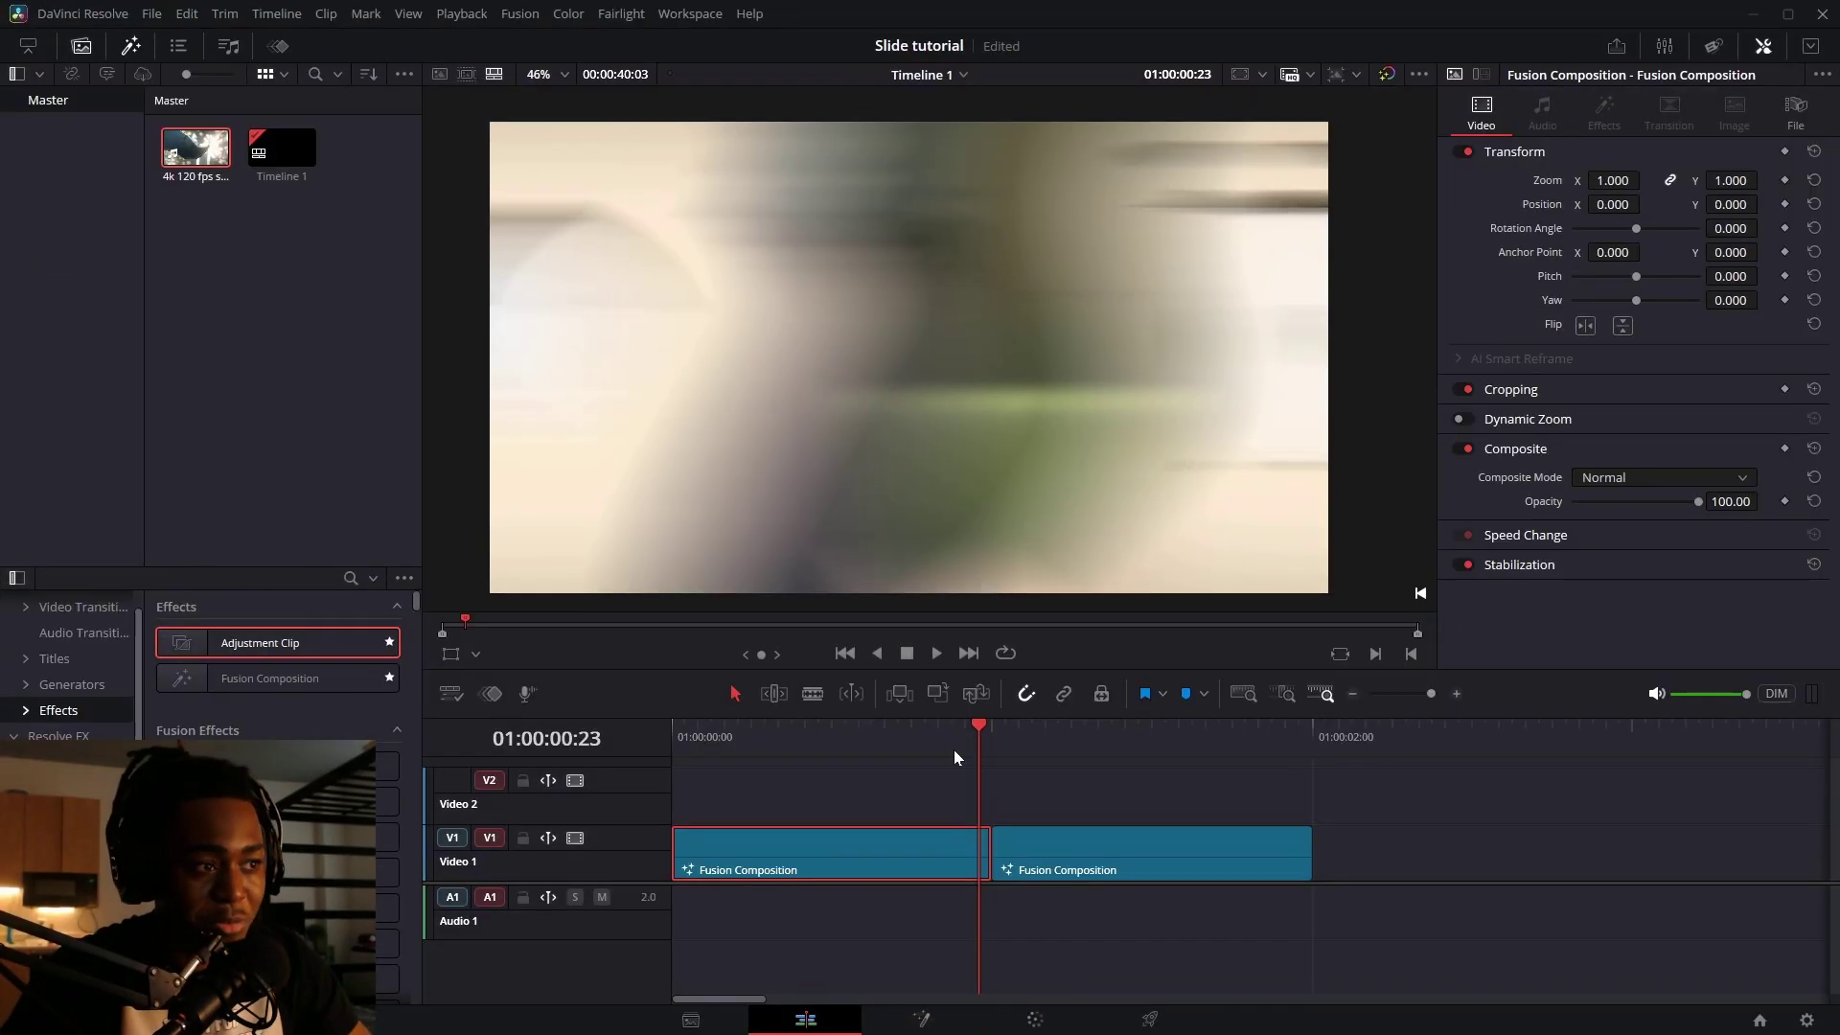
# - Play the cut from about 01:00:00:19 and inspect the first clip's mirrored Transform2 movement around frame 23
pyautogui.moveTo(906, 747)
pyautogui.mouseDown()
pyautogui.moveTo(889, 746)
pyautogui.moveTo(1016, 747)
pyautogui.moveTo(894, 749)
pyautogui.moveTo(986, 741)
pyautogui.moveTo(923, 744)
pyautogui.mouseUp()
pyautogui.press('space')
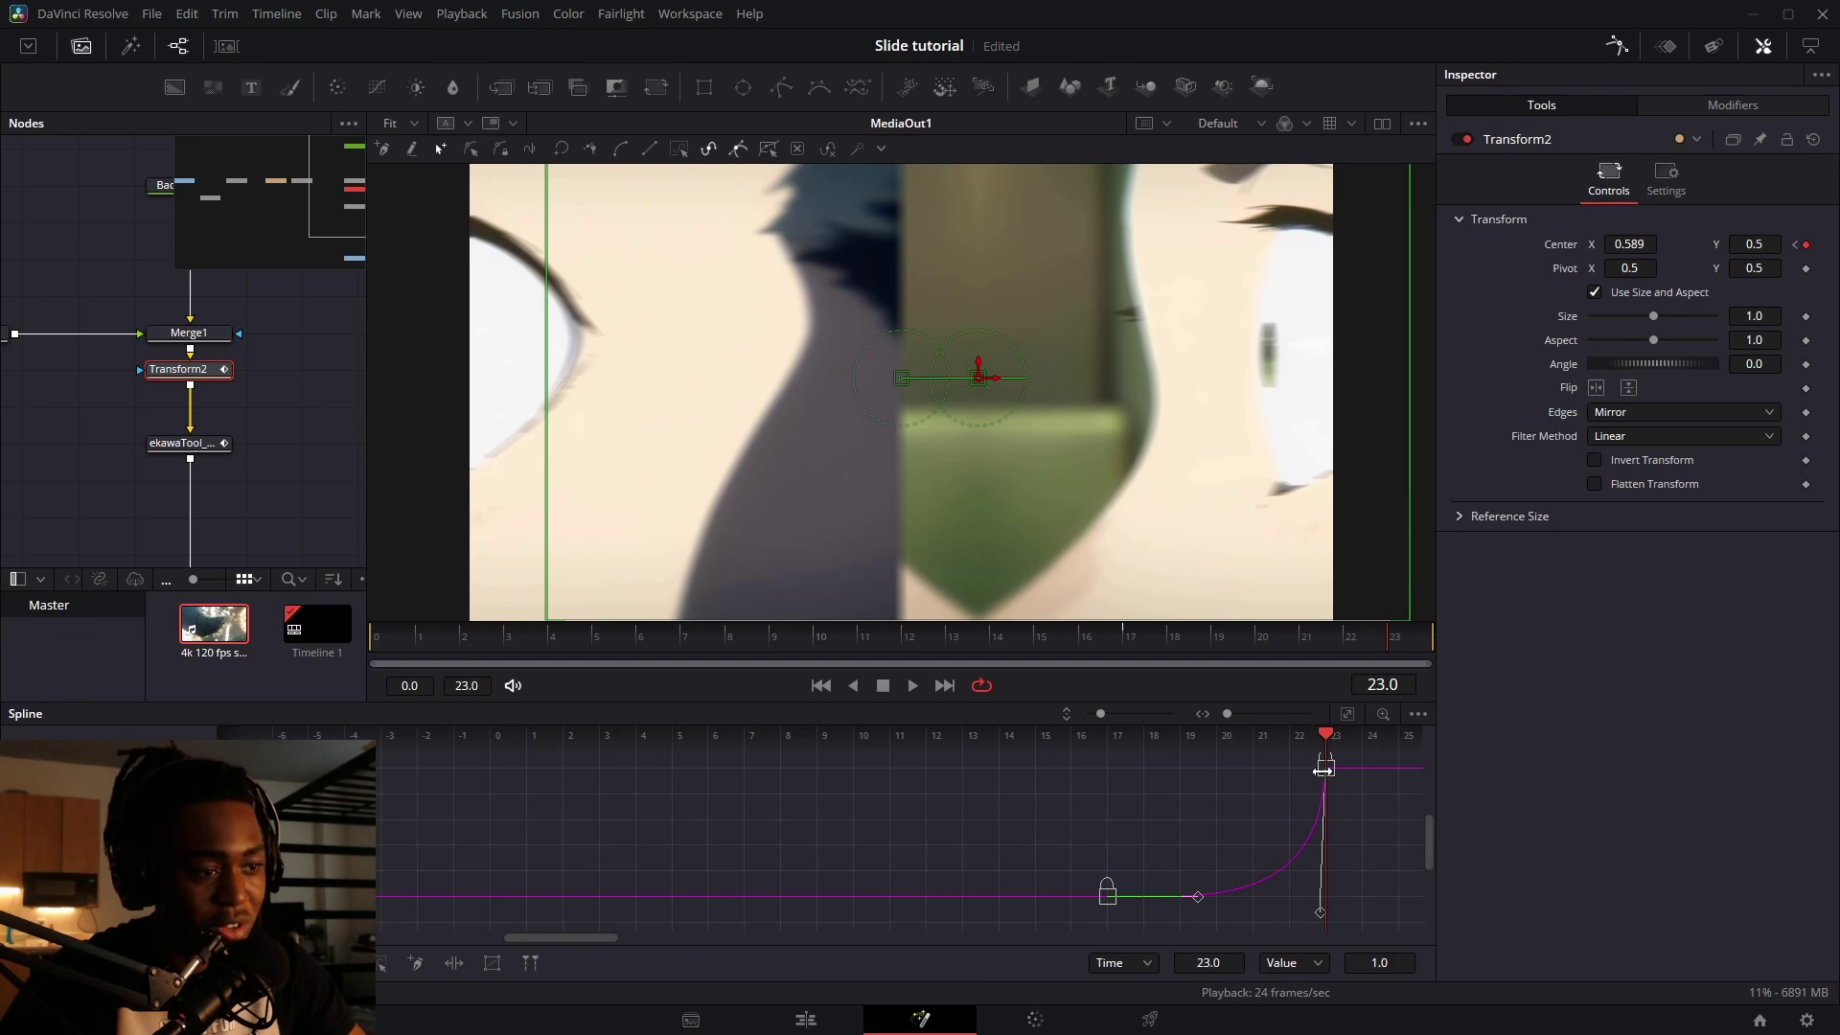
pyautogui.moveTo(1360, 640); pyautogui.dragTo(1406, 648)
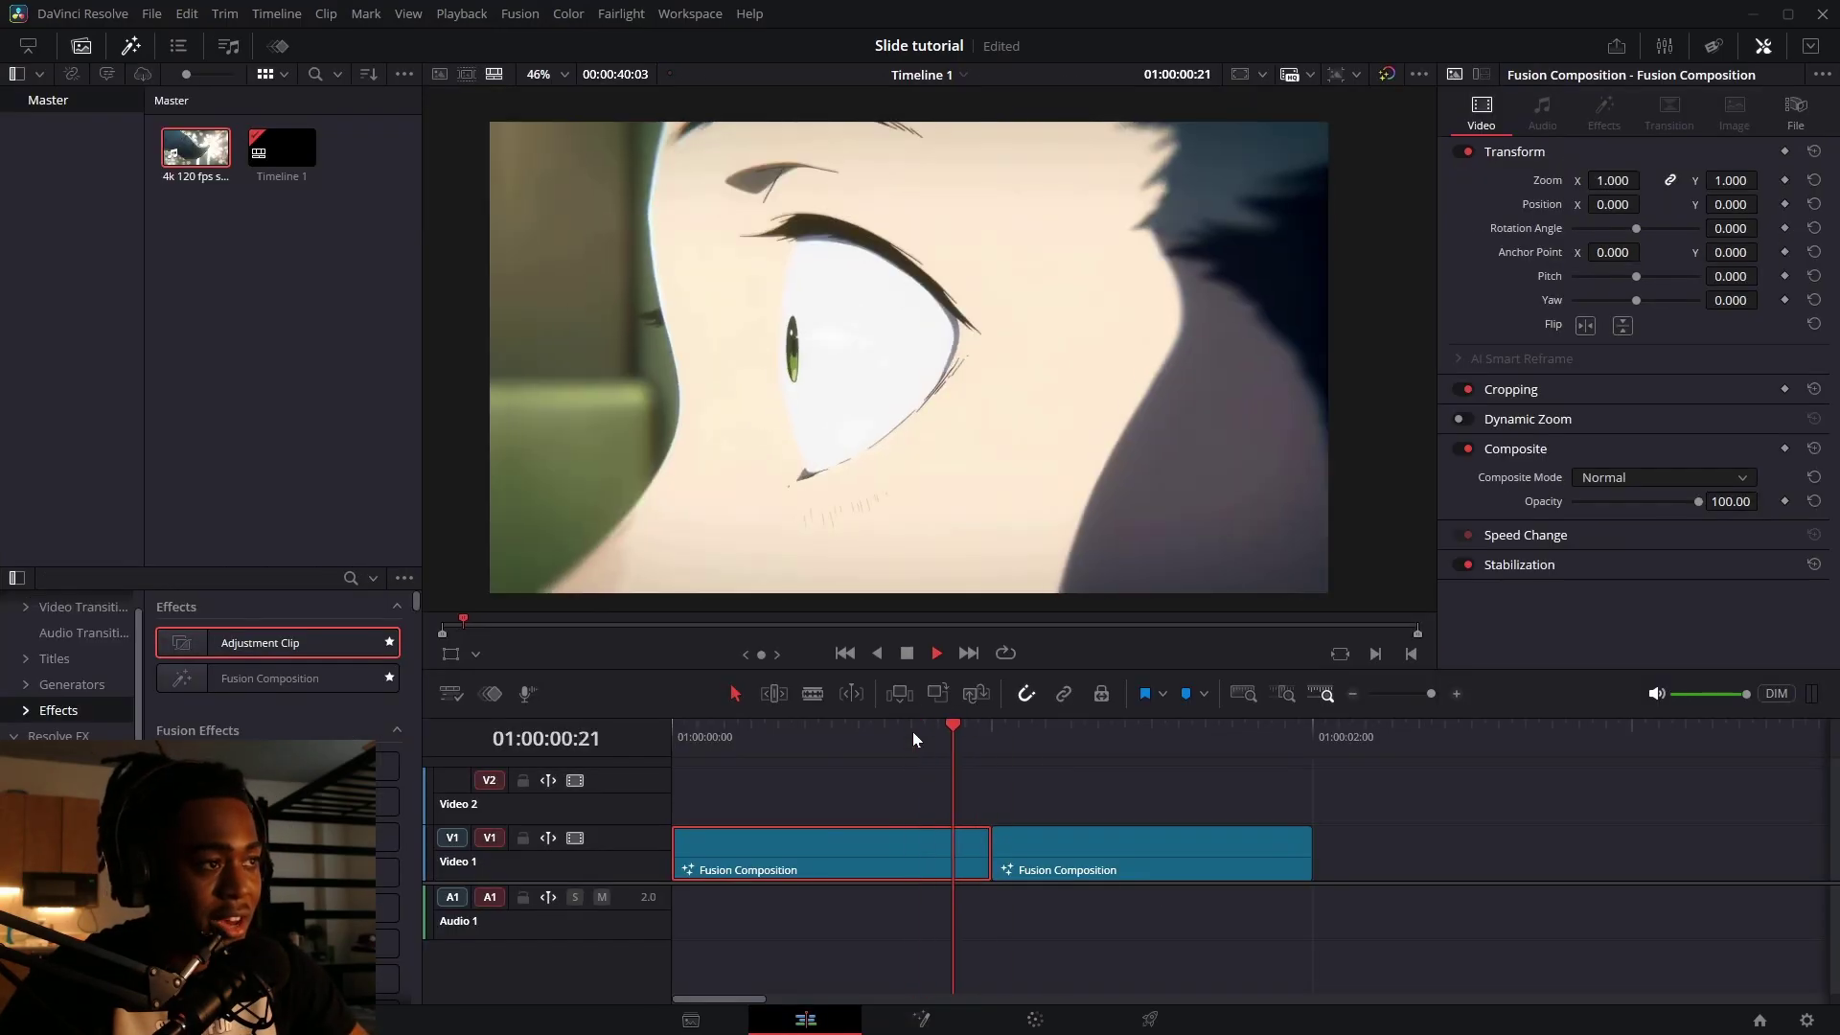
pyautogui.press('space')
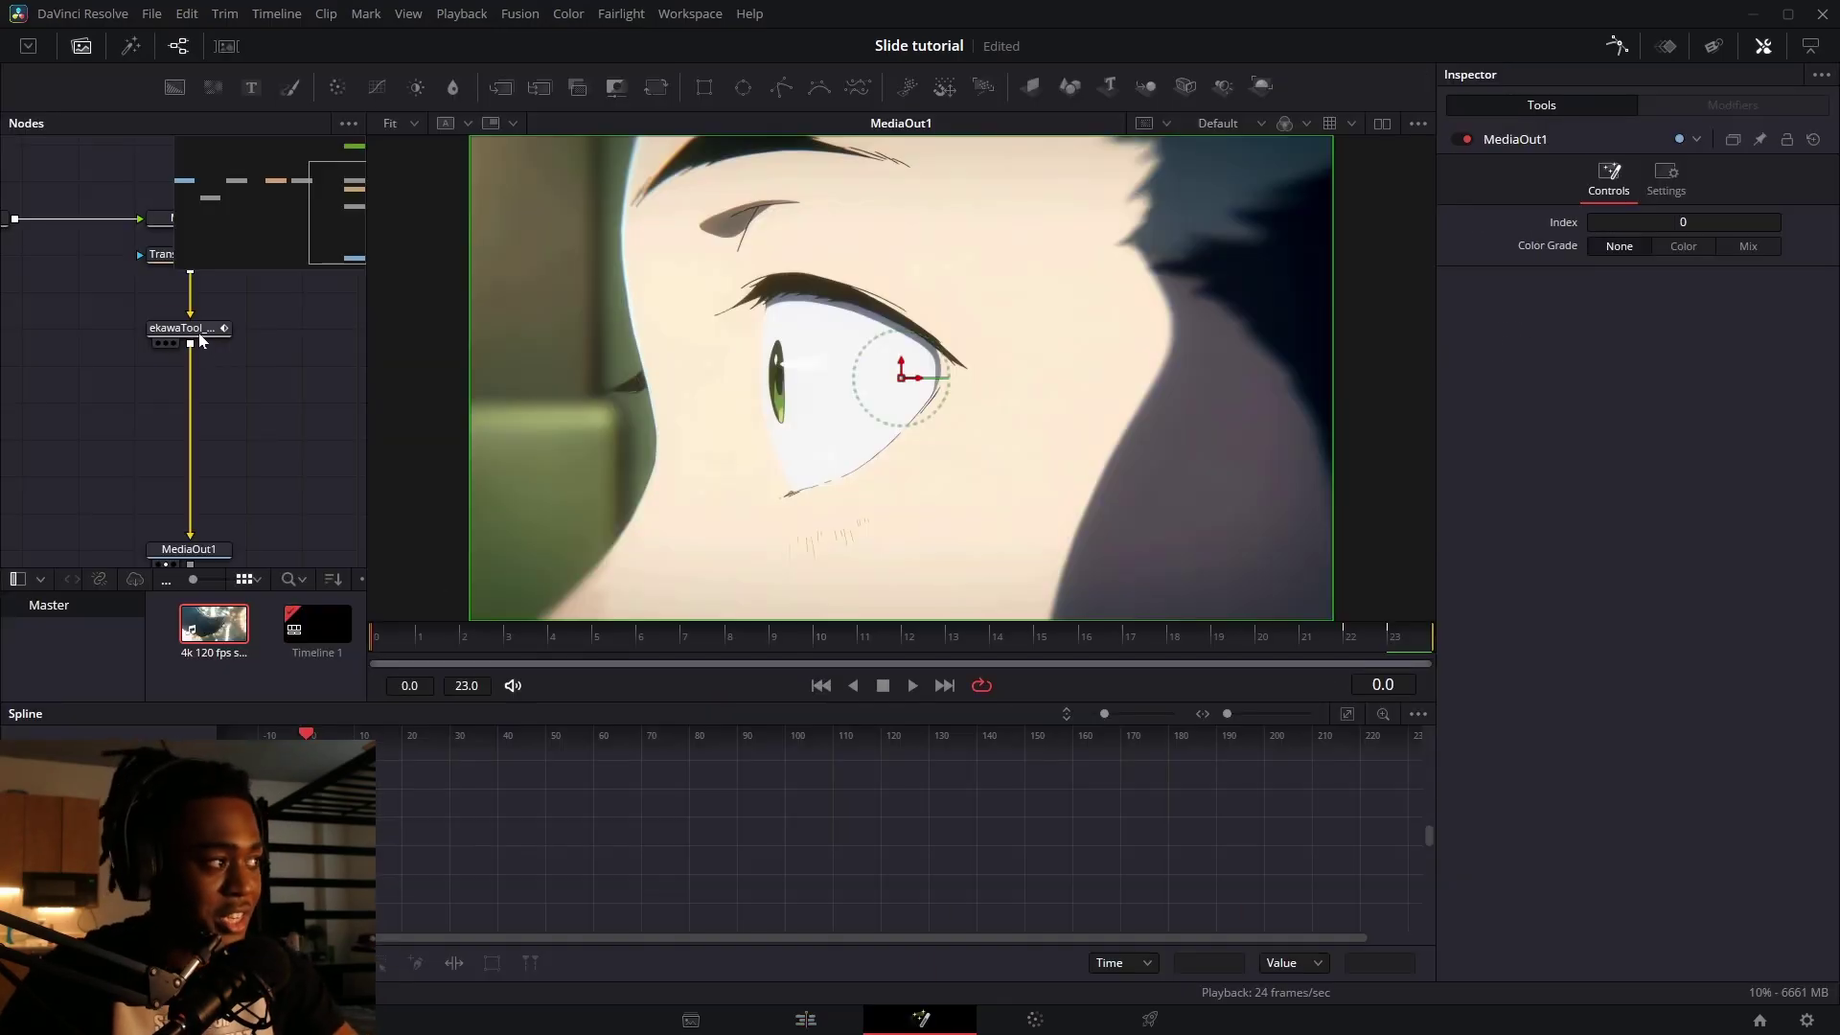
# - Add an ek2ShakeFinal macro after ekawaTool_EasyOffset in the first clip's composition
pyautogui.click(200, 340)
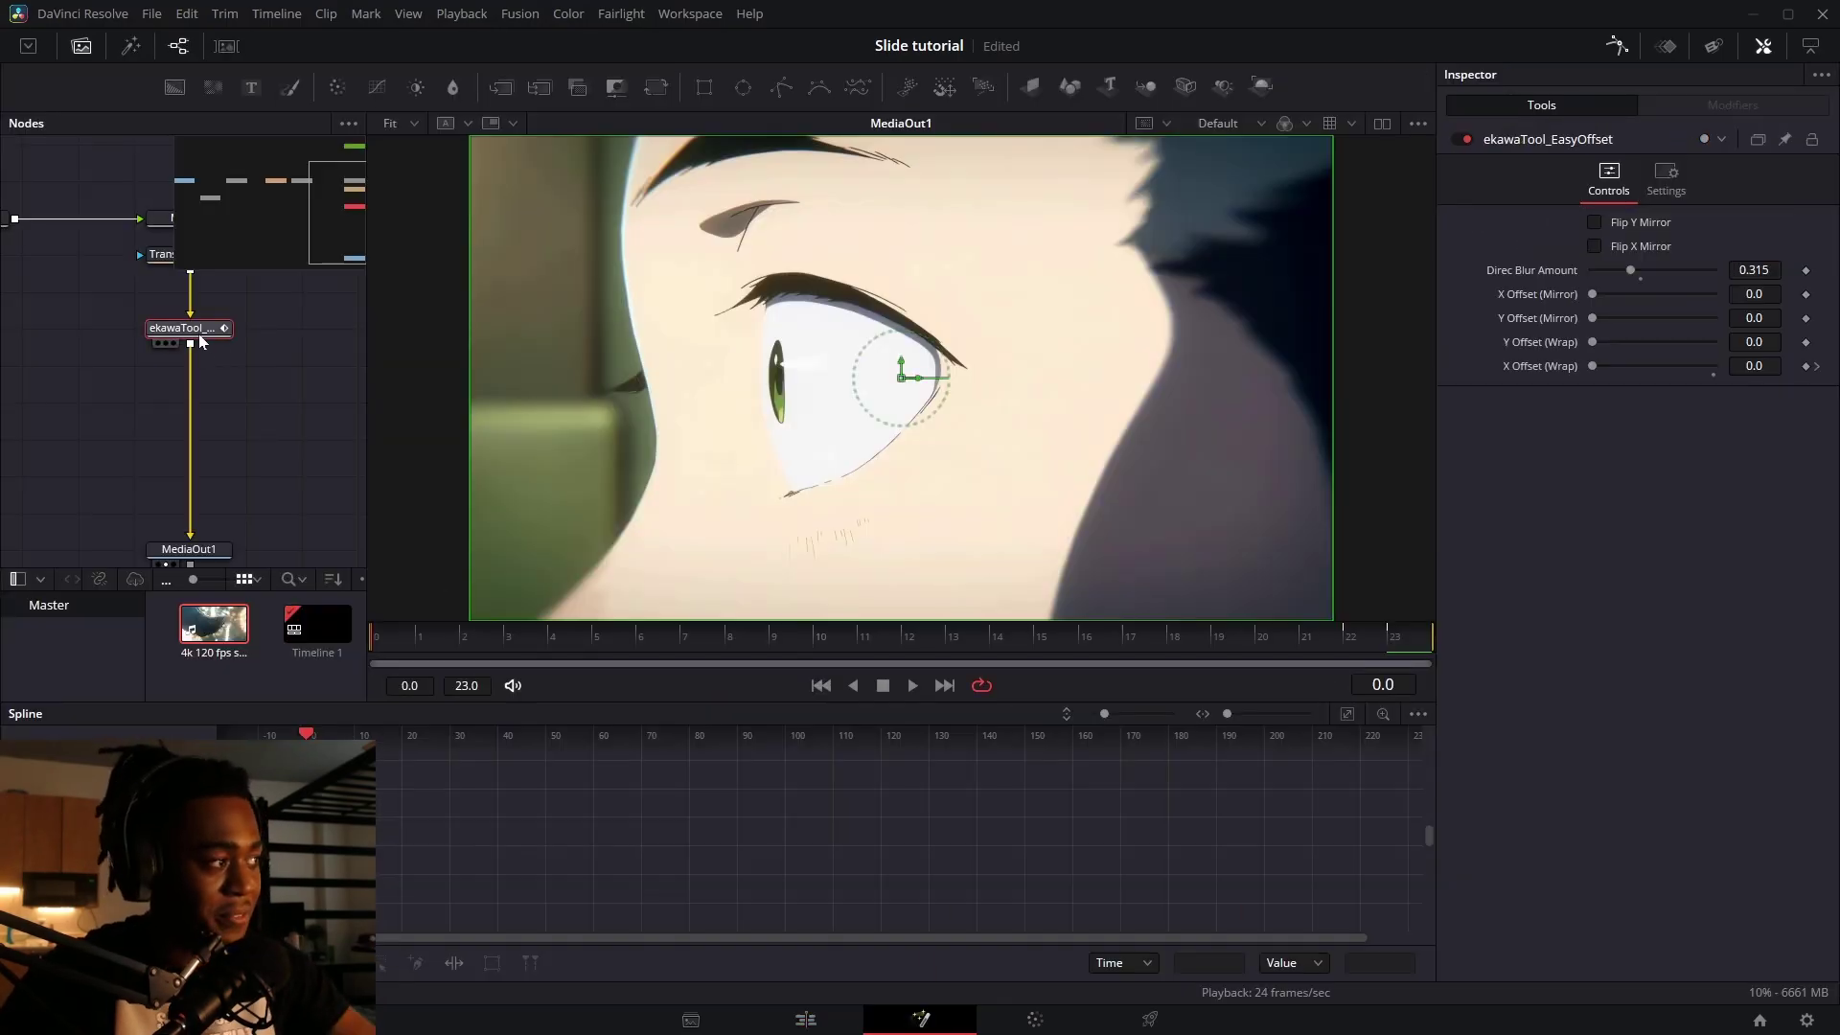
pyautogui.hotkey('shift', 'space')
pyautogui.write('SHAKEFIN')
pyautogui.press('Return')
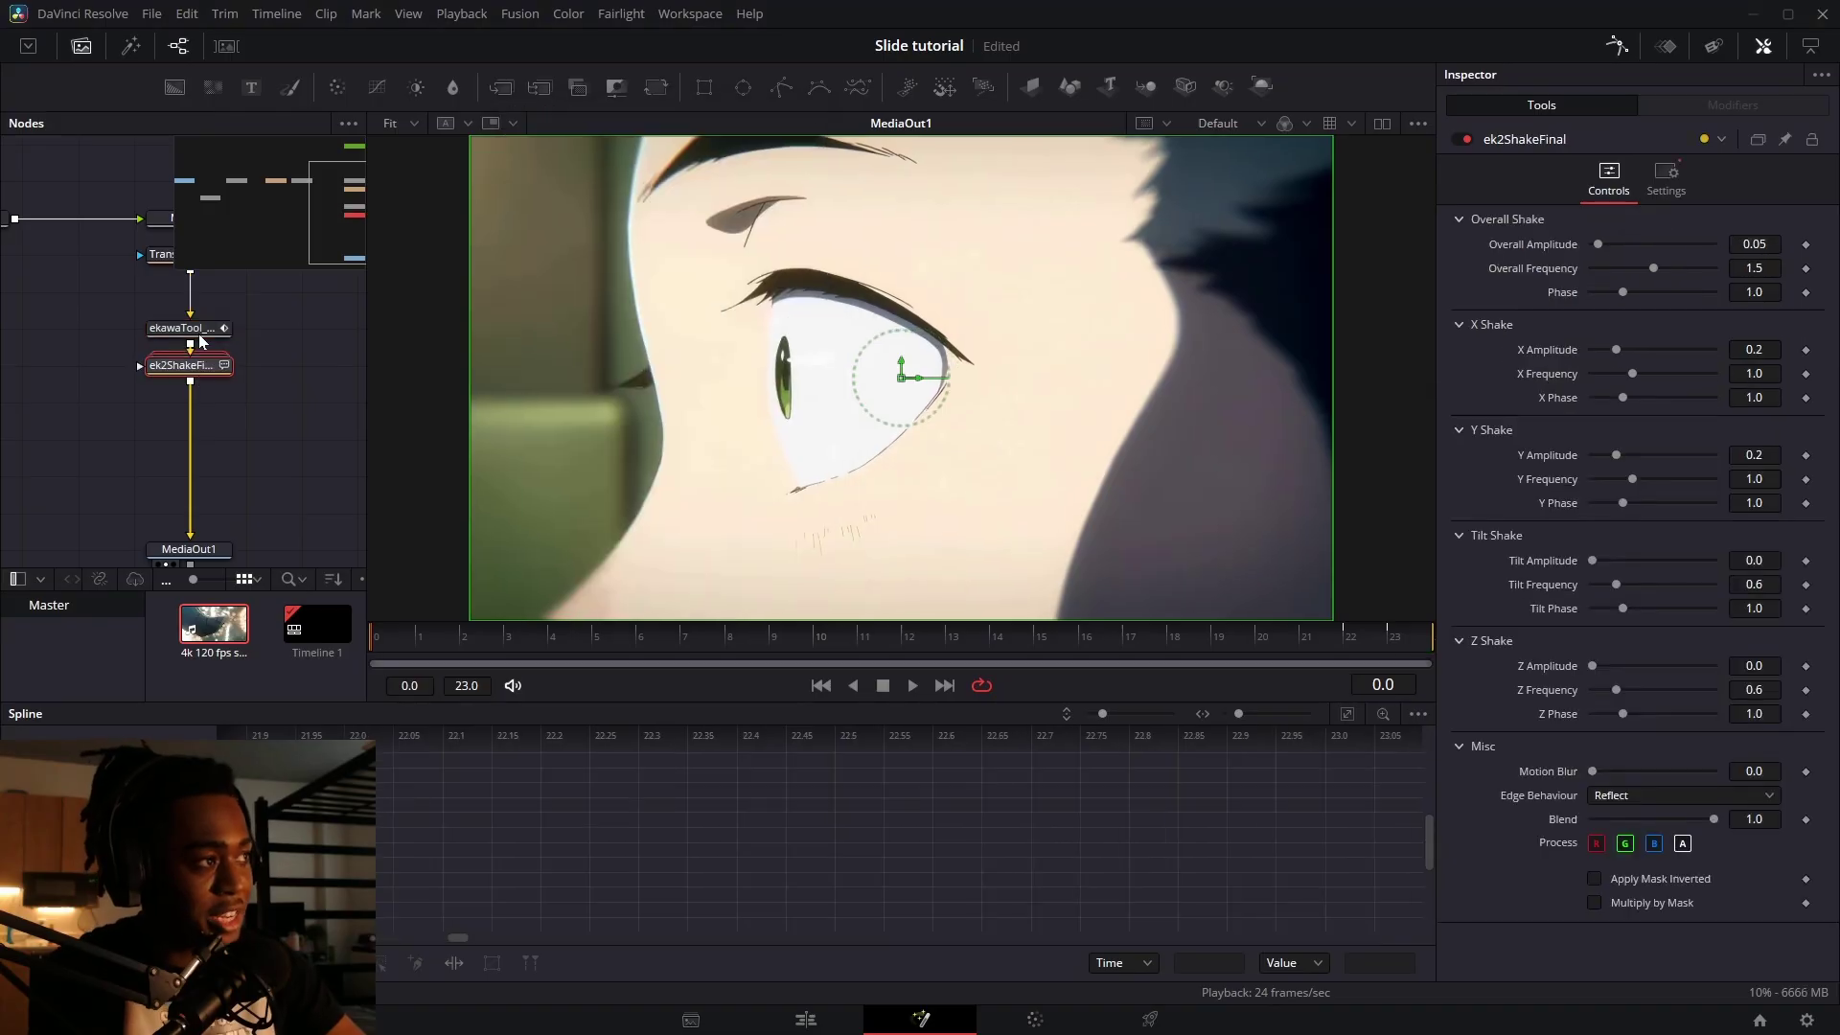
# - Keyframe ek2ShakeFinal's Overall Amplitude at 0.05 on frame 23 and 0 on frame 14, and fit its curve in the Spline editor
pyautogui.click(1411, 648)
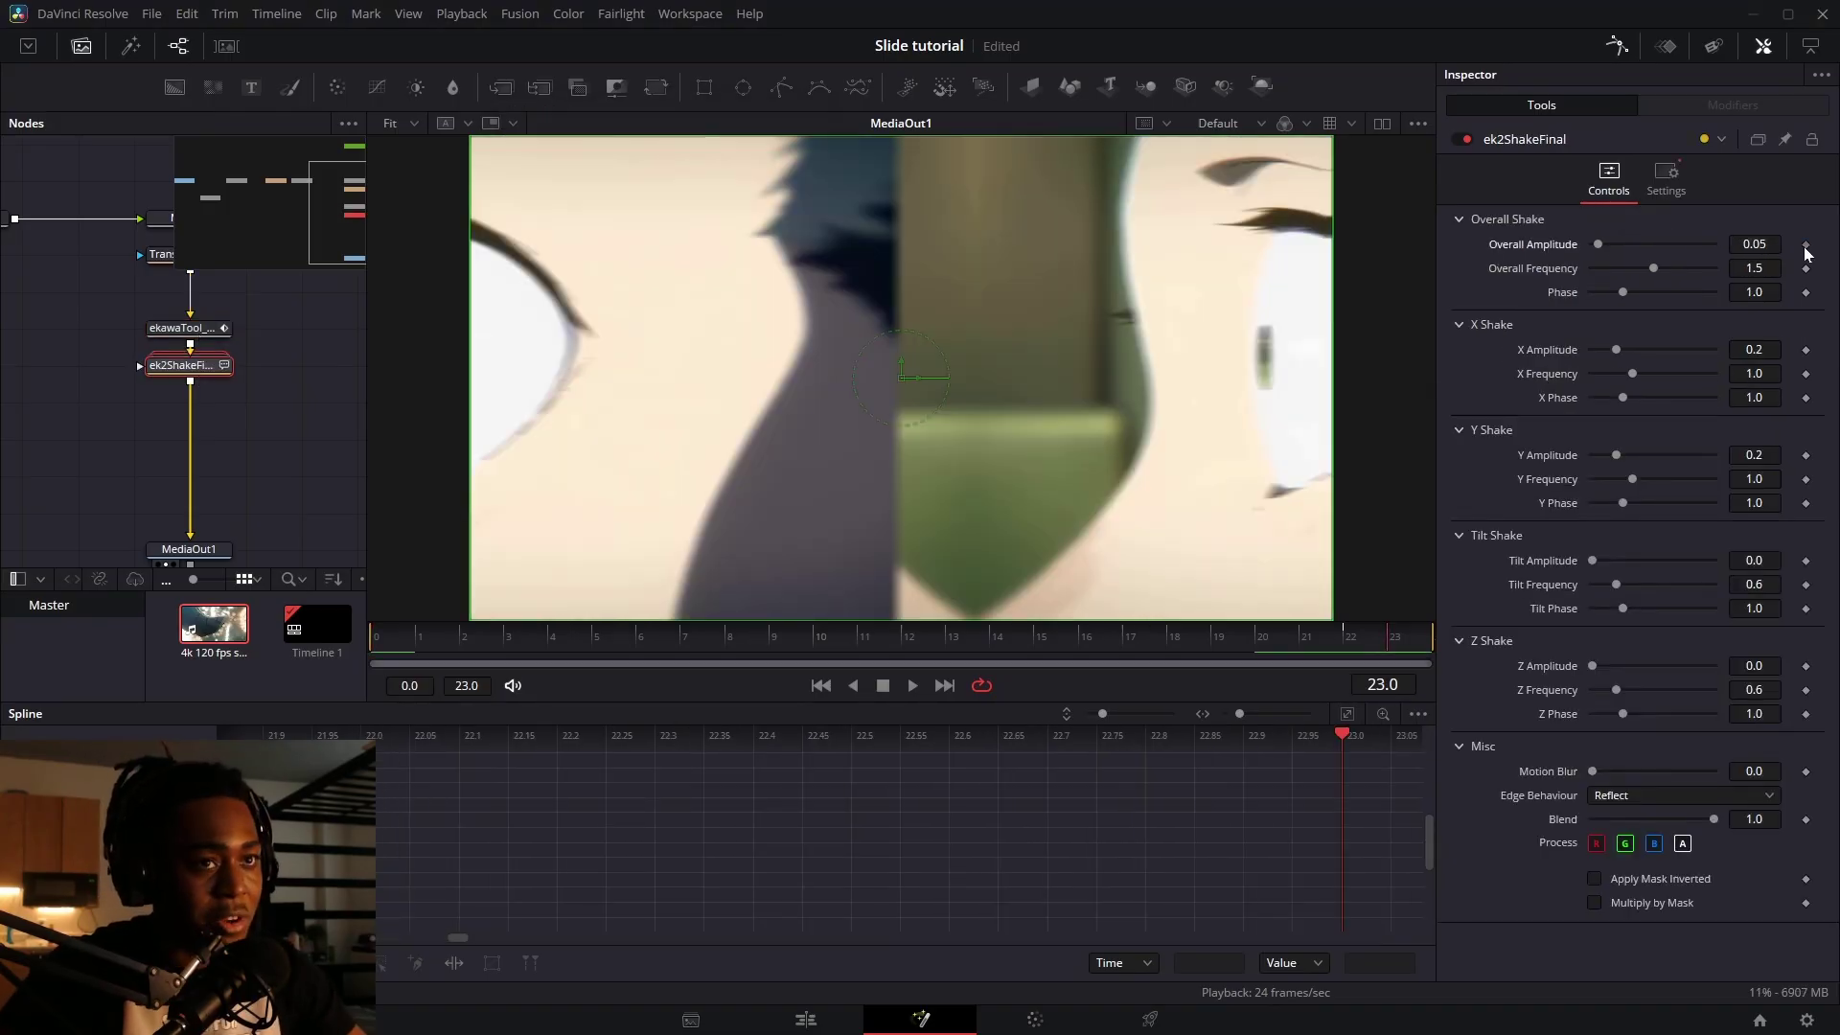
pyautogui.click(1806, 245)
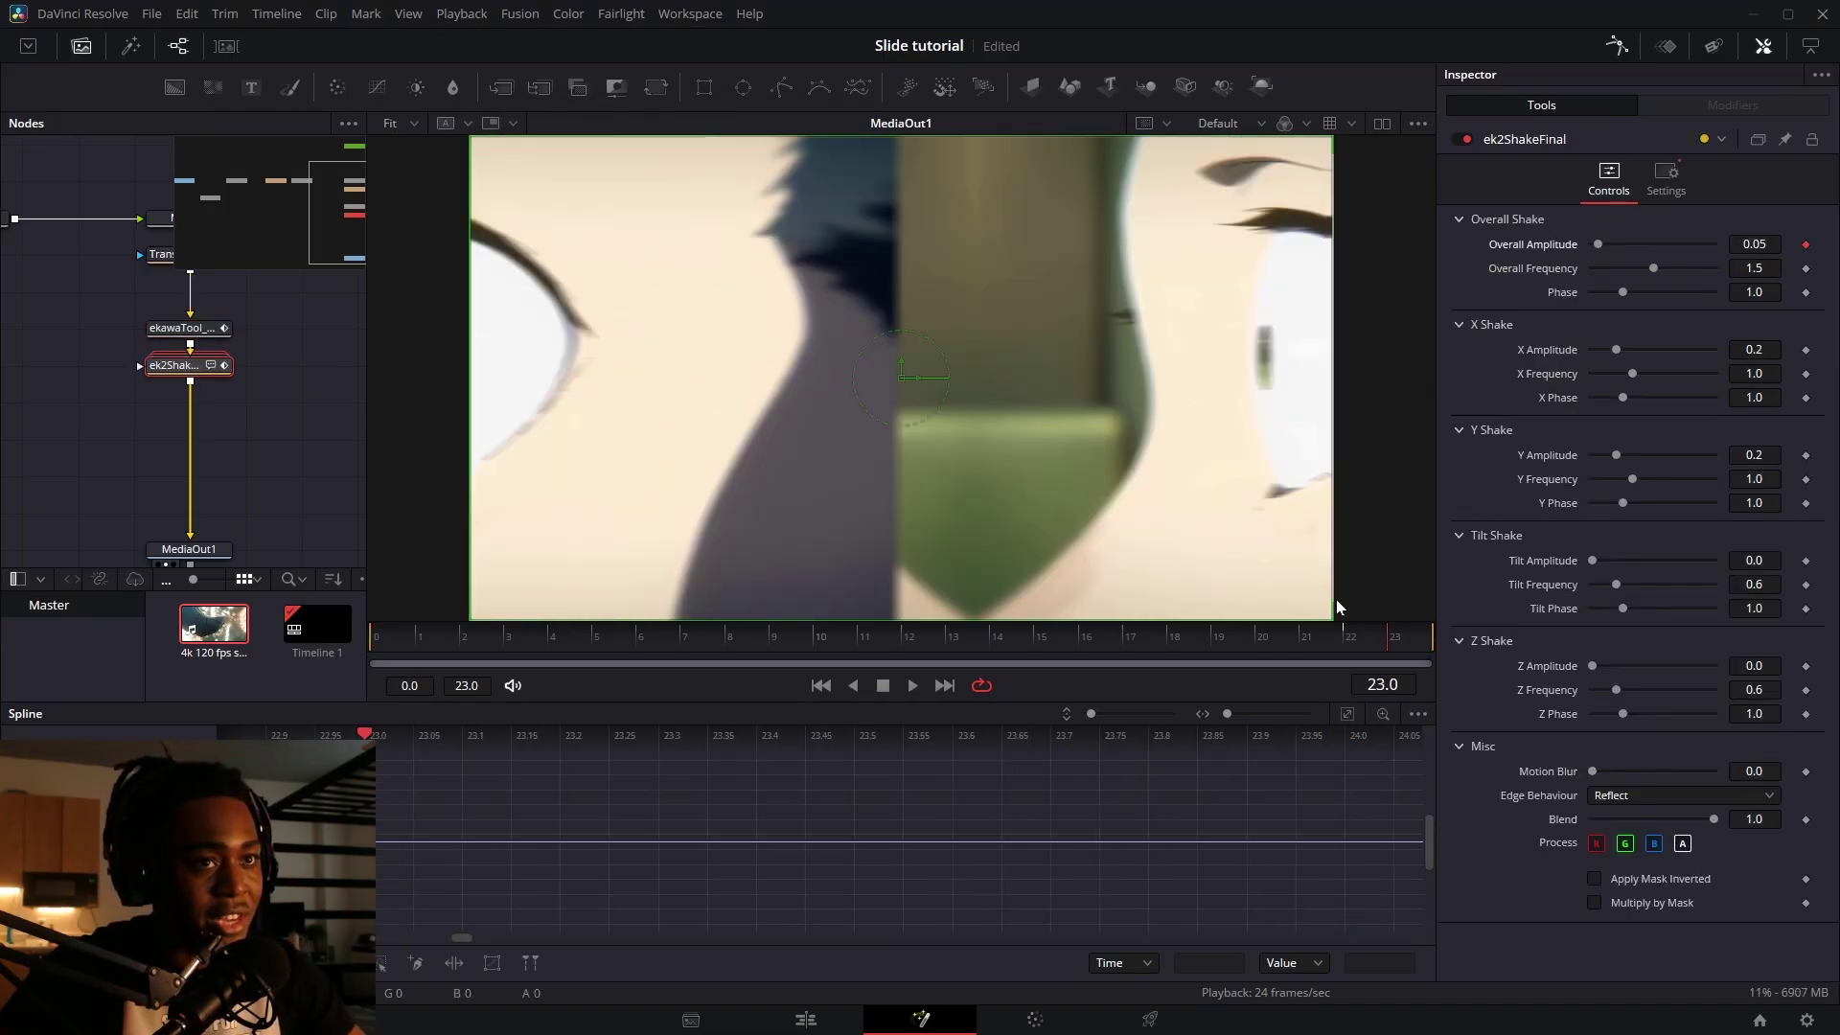
pyautogui.moveTo(1179, 648); pyautogui.dragTo(1006, 646)
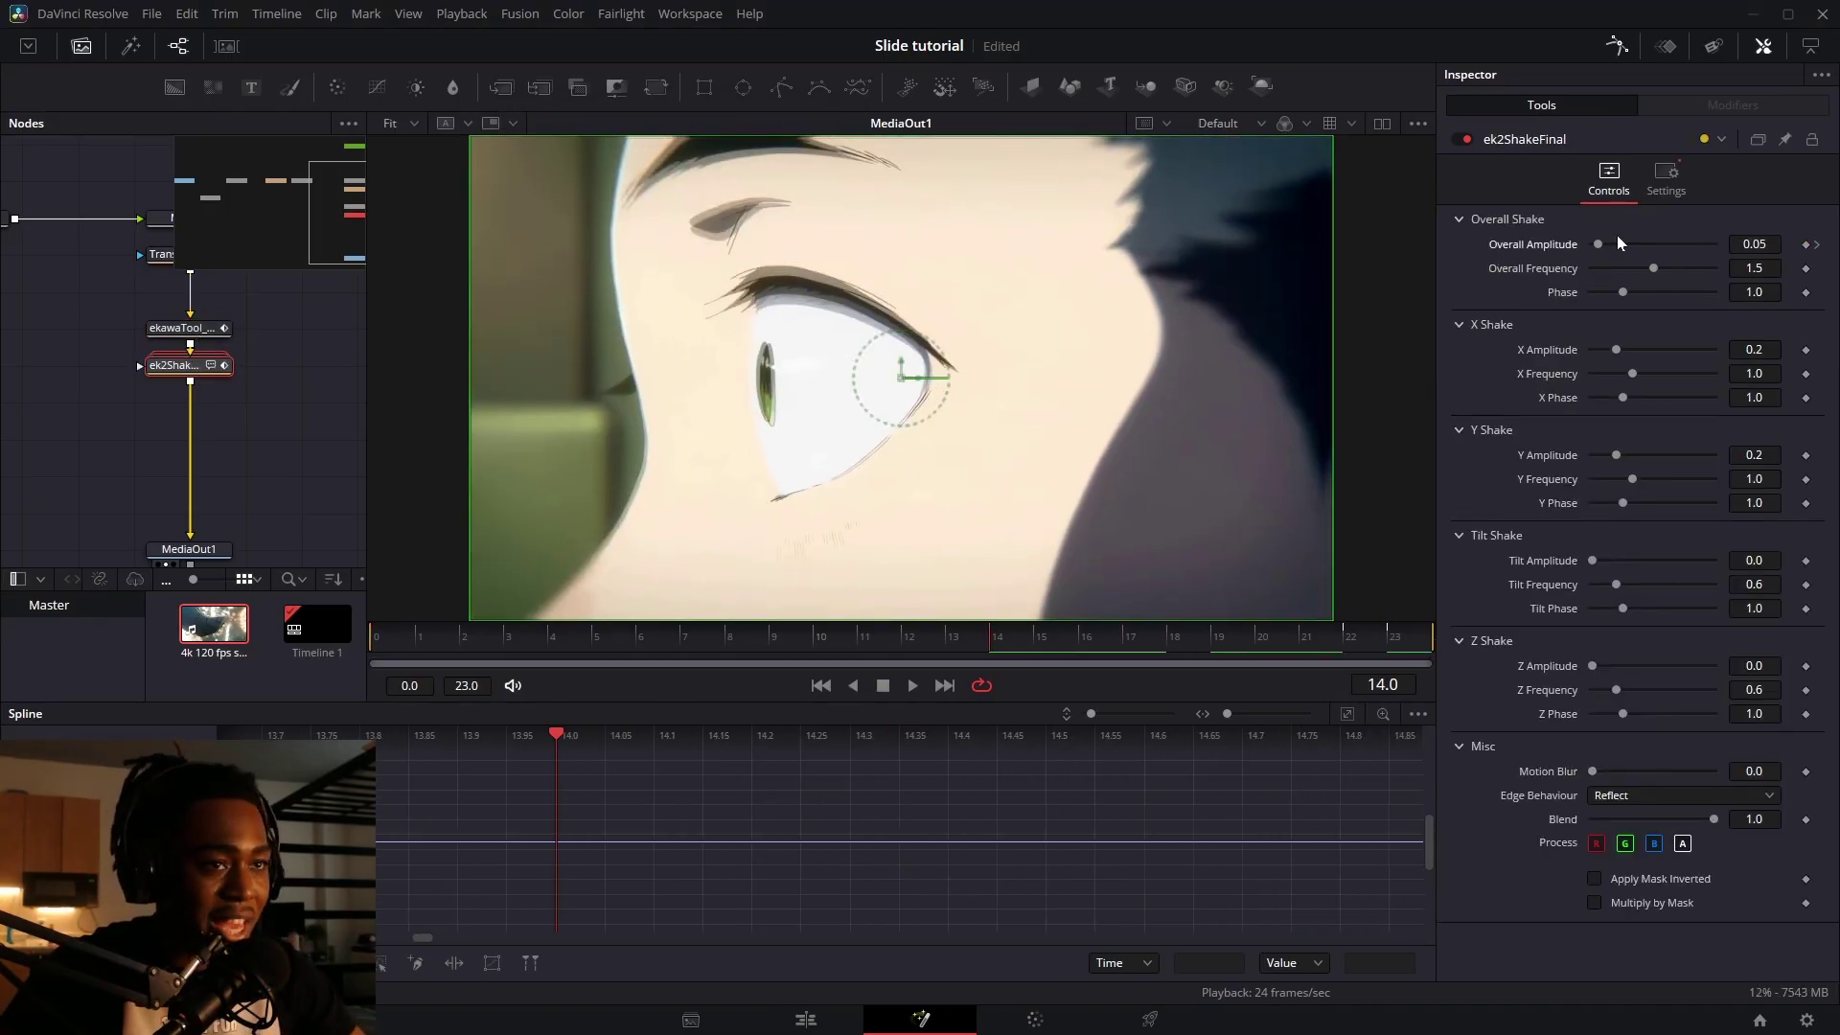
pyautogui.moveTo(1614, 241); pyautogui.dragTo(1492, 259)
pyautogui.click(1347, 714)
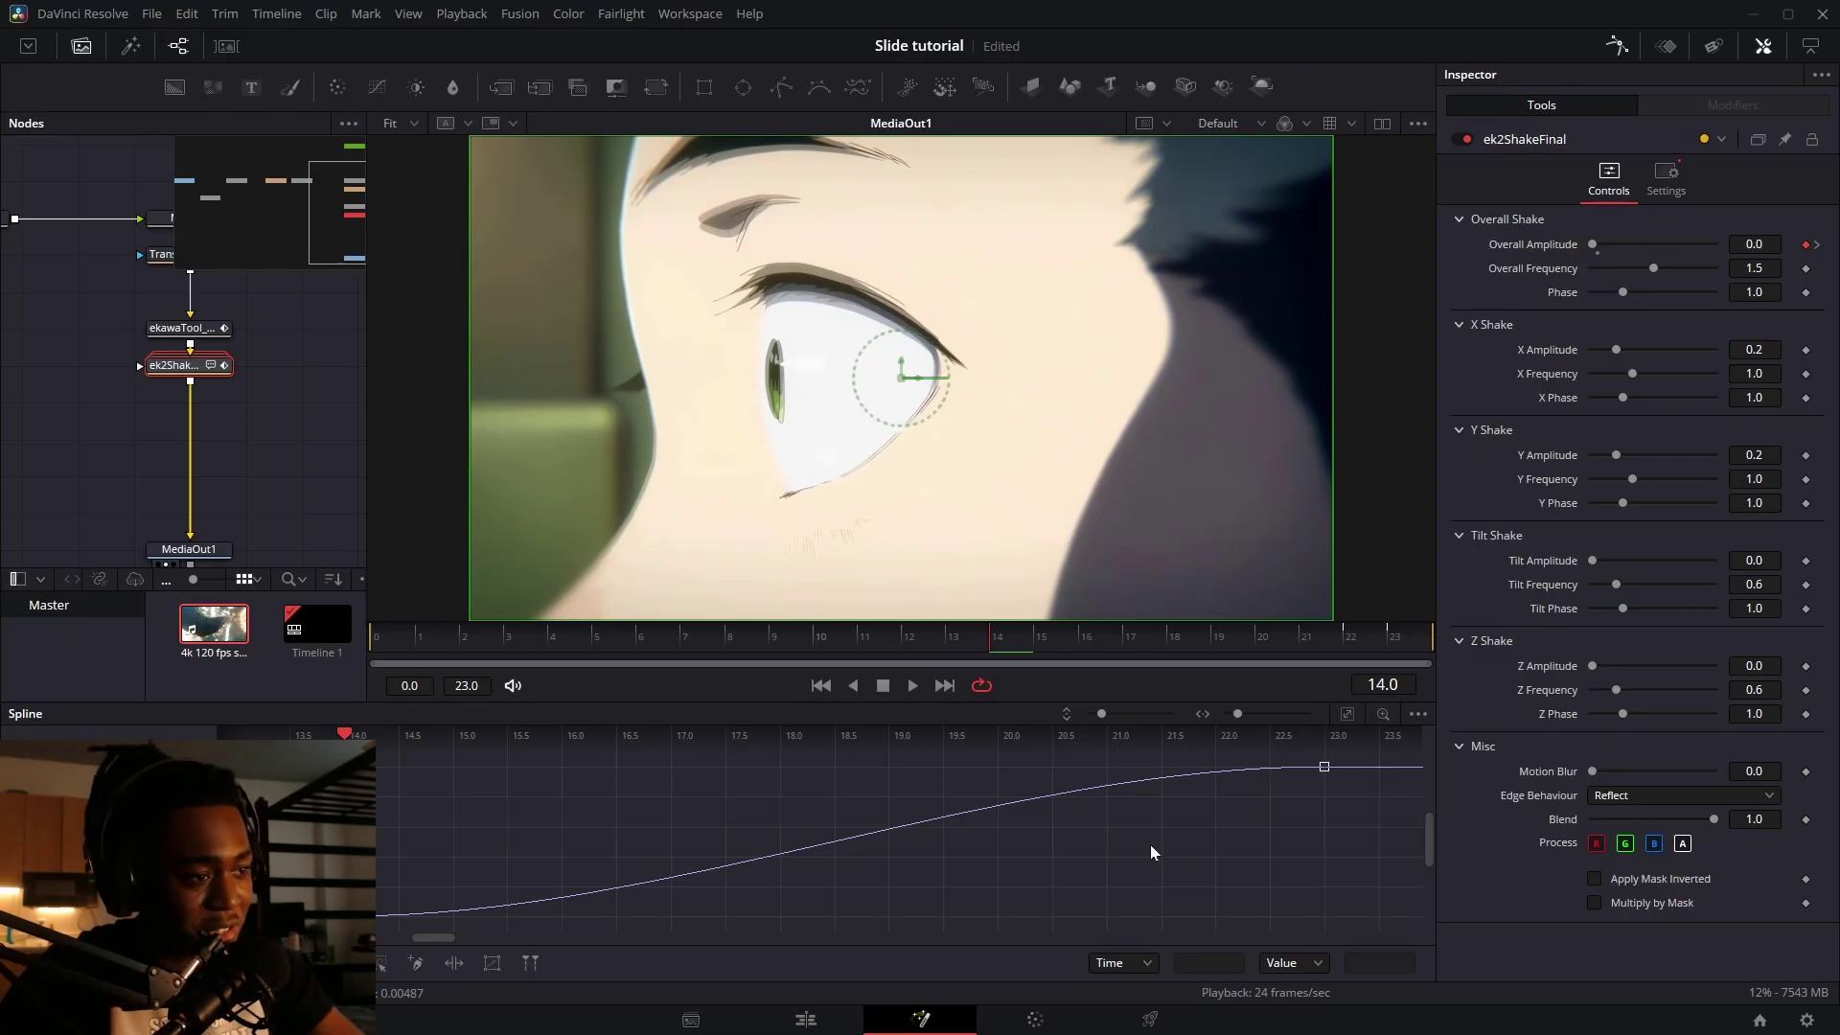
# - Set ek2ShakeFinal's Overall Frequency to 0.803, X Amplitude 0, Y Amplitude 0.236, Y Frequency 0.496, Tilt Amplitude 0.023 and Z Amplitude 0.196, and preview the shake
pyautogui.press('space')
pyautogui.moveTo(1654, 268); pyautogui.dragTo(1616, 273)
pyautogui.moveTo(1616, 350); pyautogui.dragTo(1586, 350)
pyautogui.press('space')
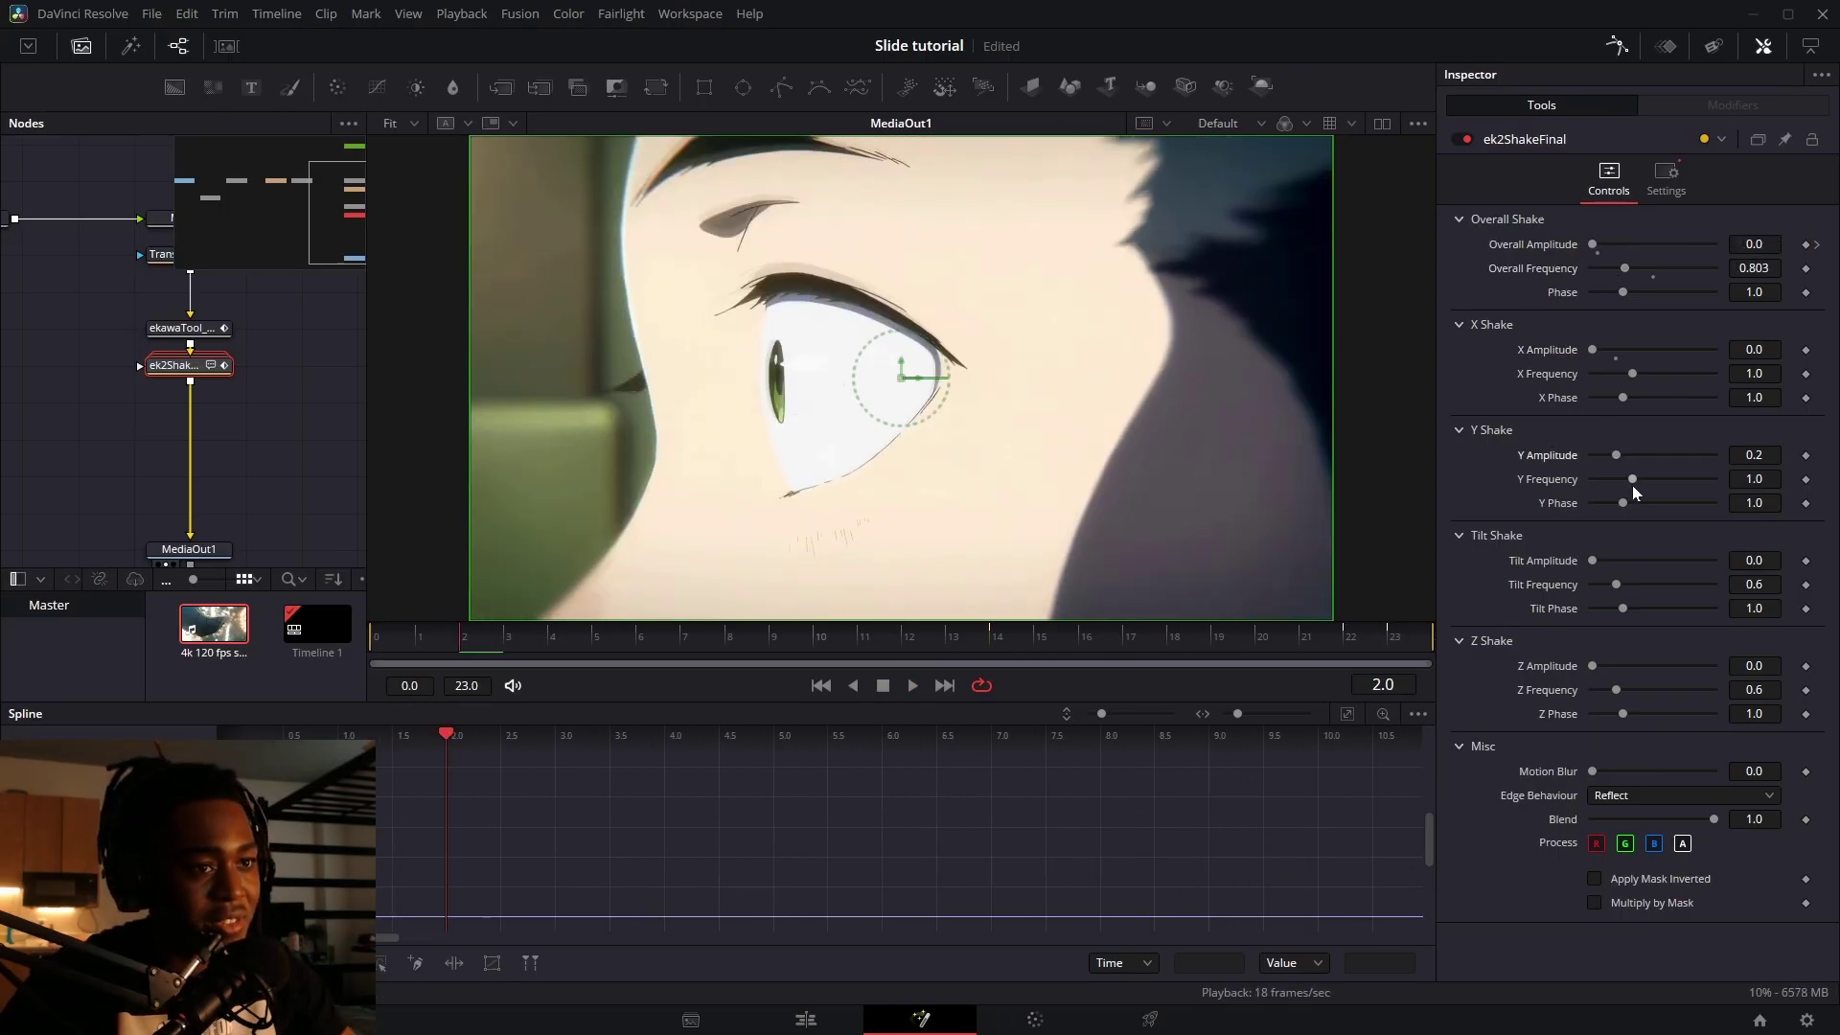
pyautogui.moveTo(1632, 482)
pyautogui.mouseDown()
pyautogui.moveTo(1608, 481)
pyautogui.moveTo(1620, 450)
pyautogui.mouseUp()
pyautogui.moveTo(1594, 561); pyautogui.dragTo(1596, 561)
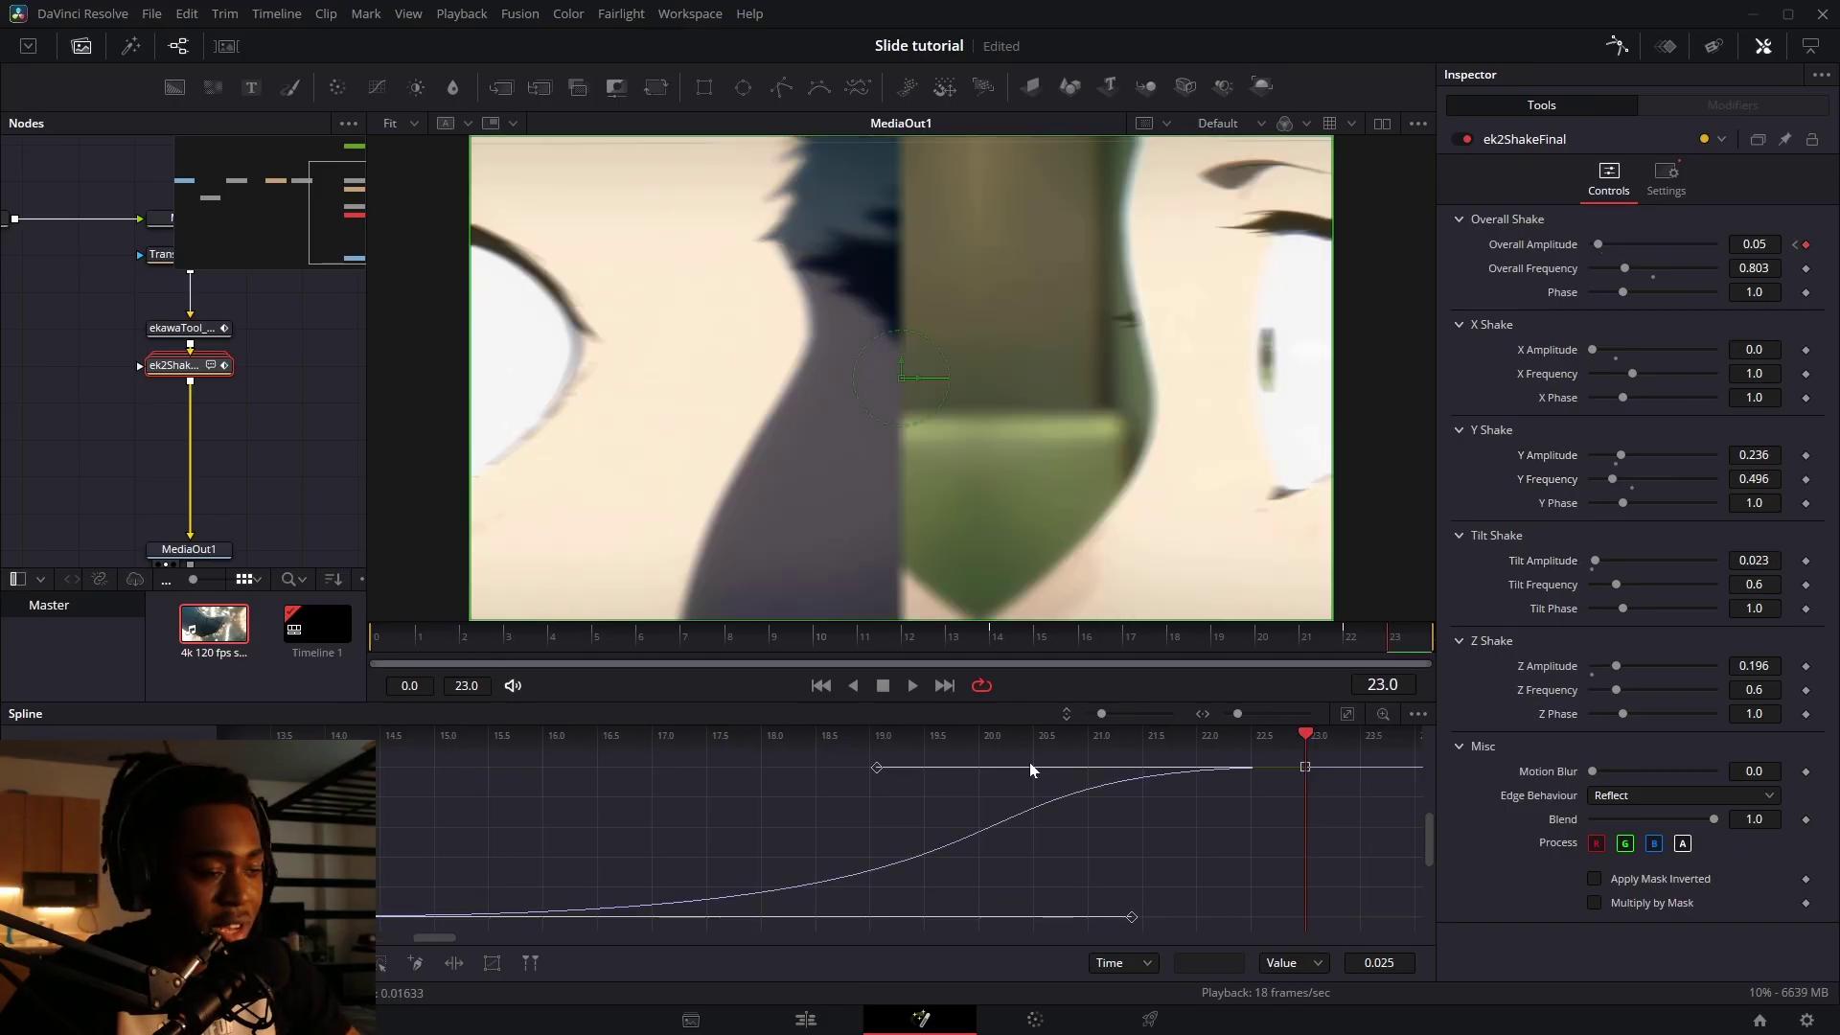
pyautogui.click(1014, 632)
pyautogui.press('space')
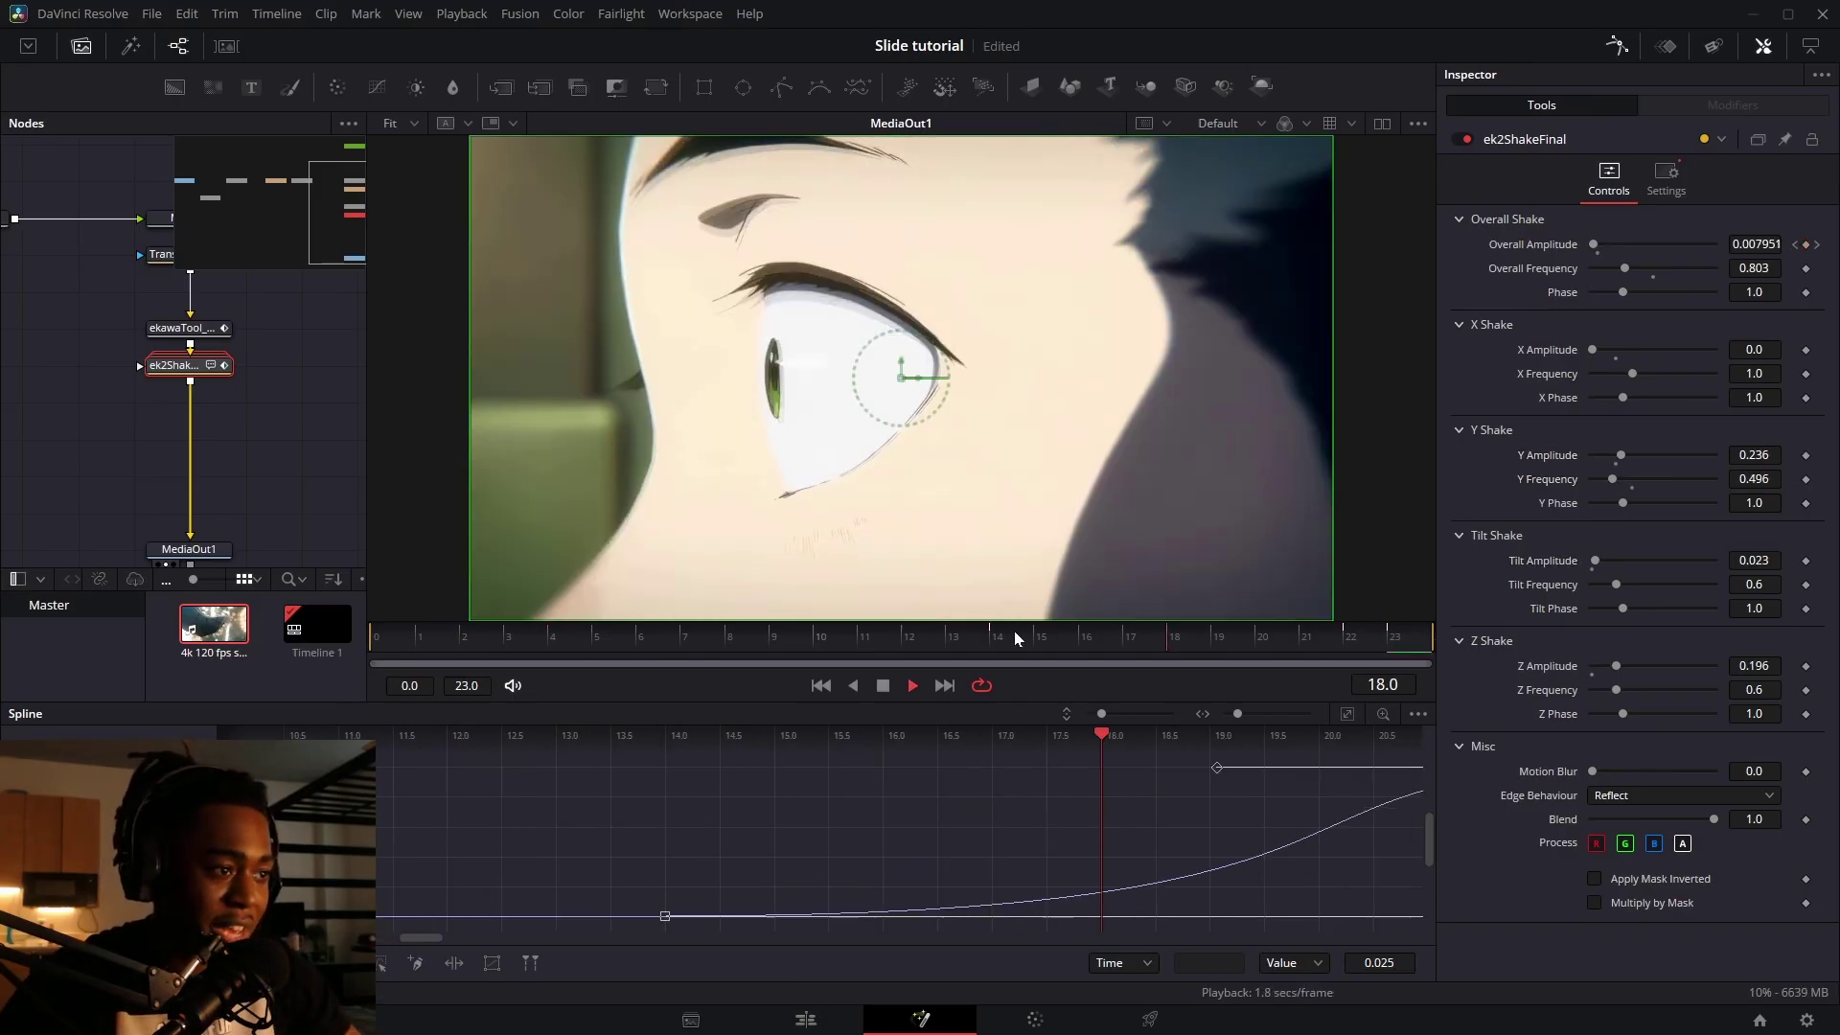
pyautogui.press('space')
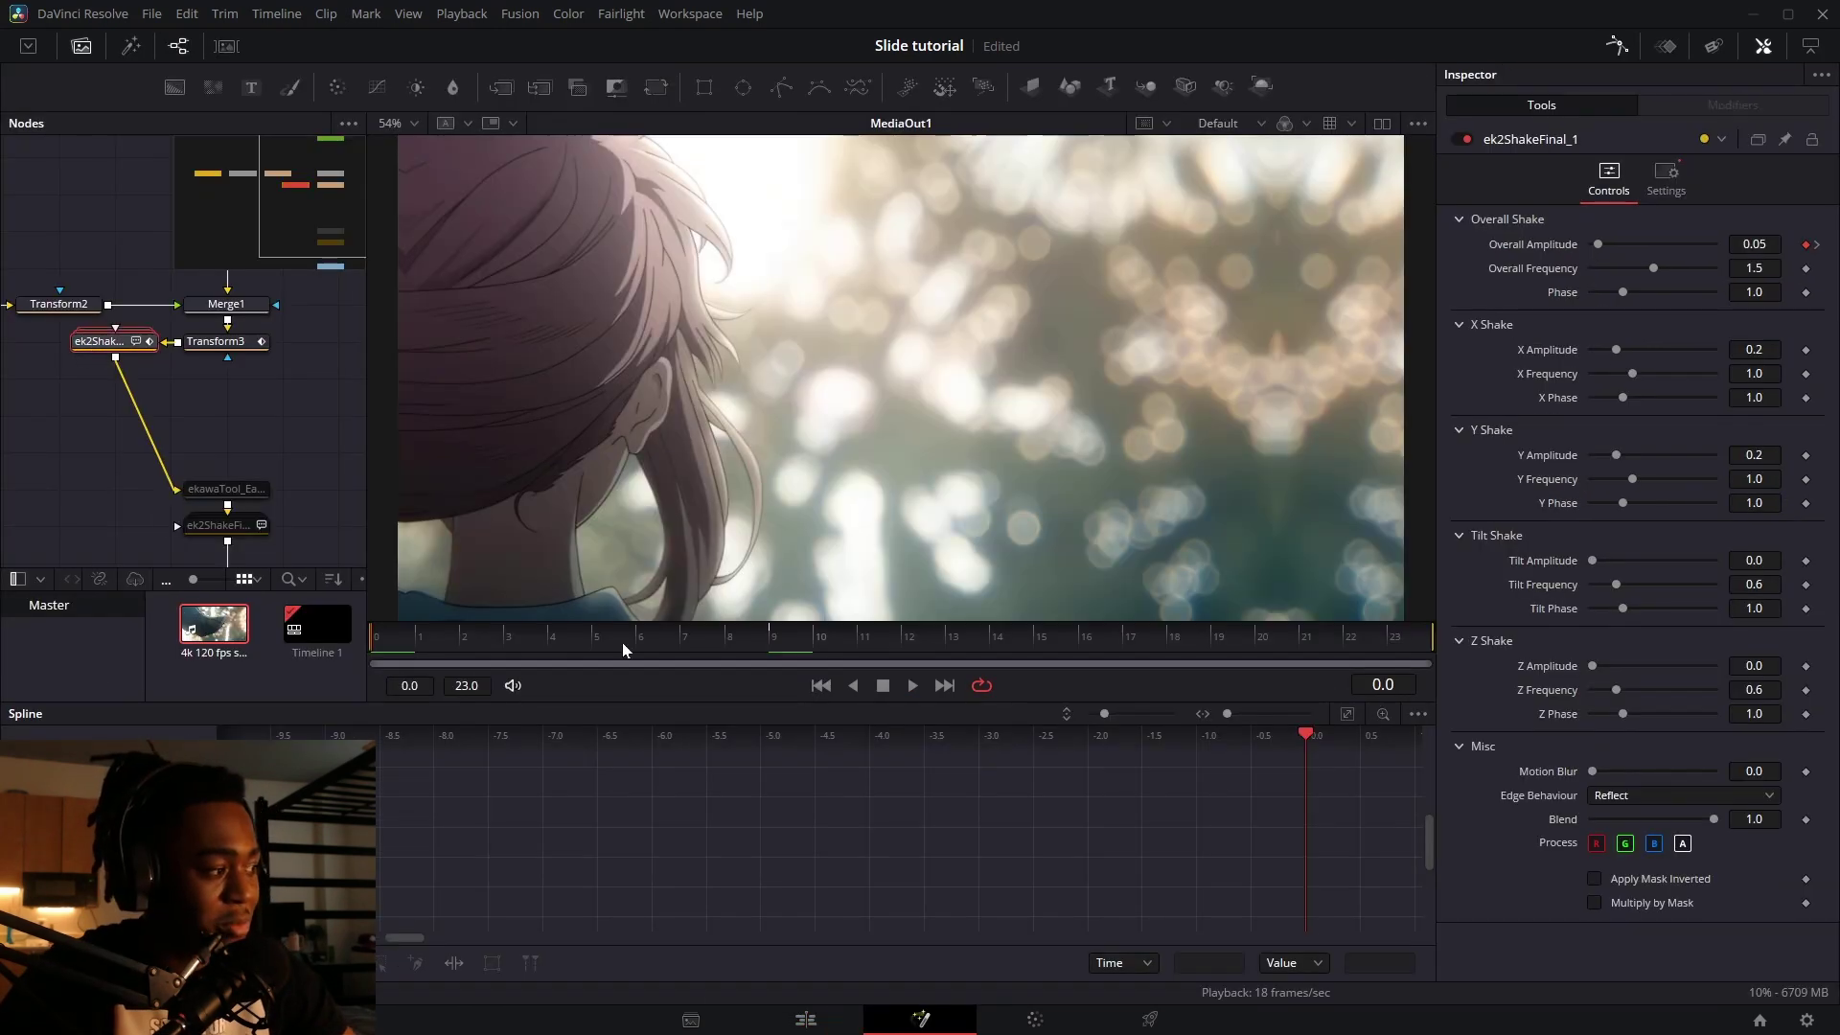
# - Set the second clip's ek2ShakeFinal_1 to Overall Frequency 0.638, X Amplitude 0, Y Amplitude 0.346, Y Frequency 0.496 and Tilt Amplitude 0.071
pyautogui.rightClick(1519, 243)
pyautogui.click(1559, 366)
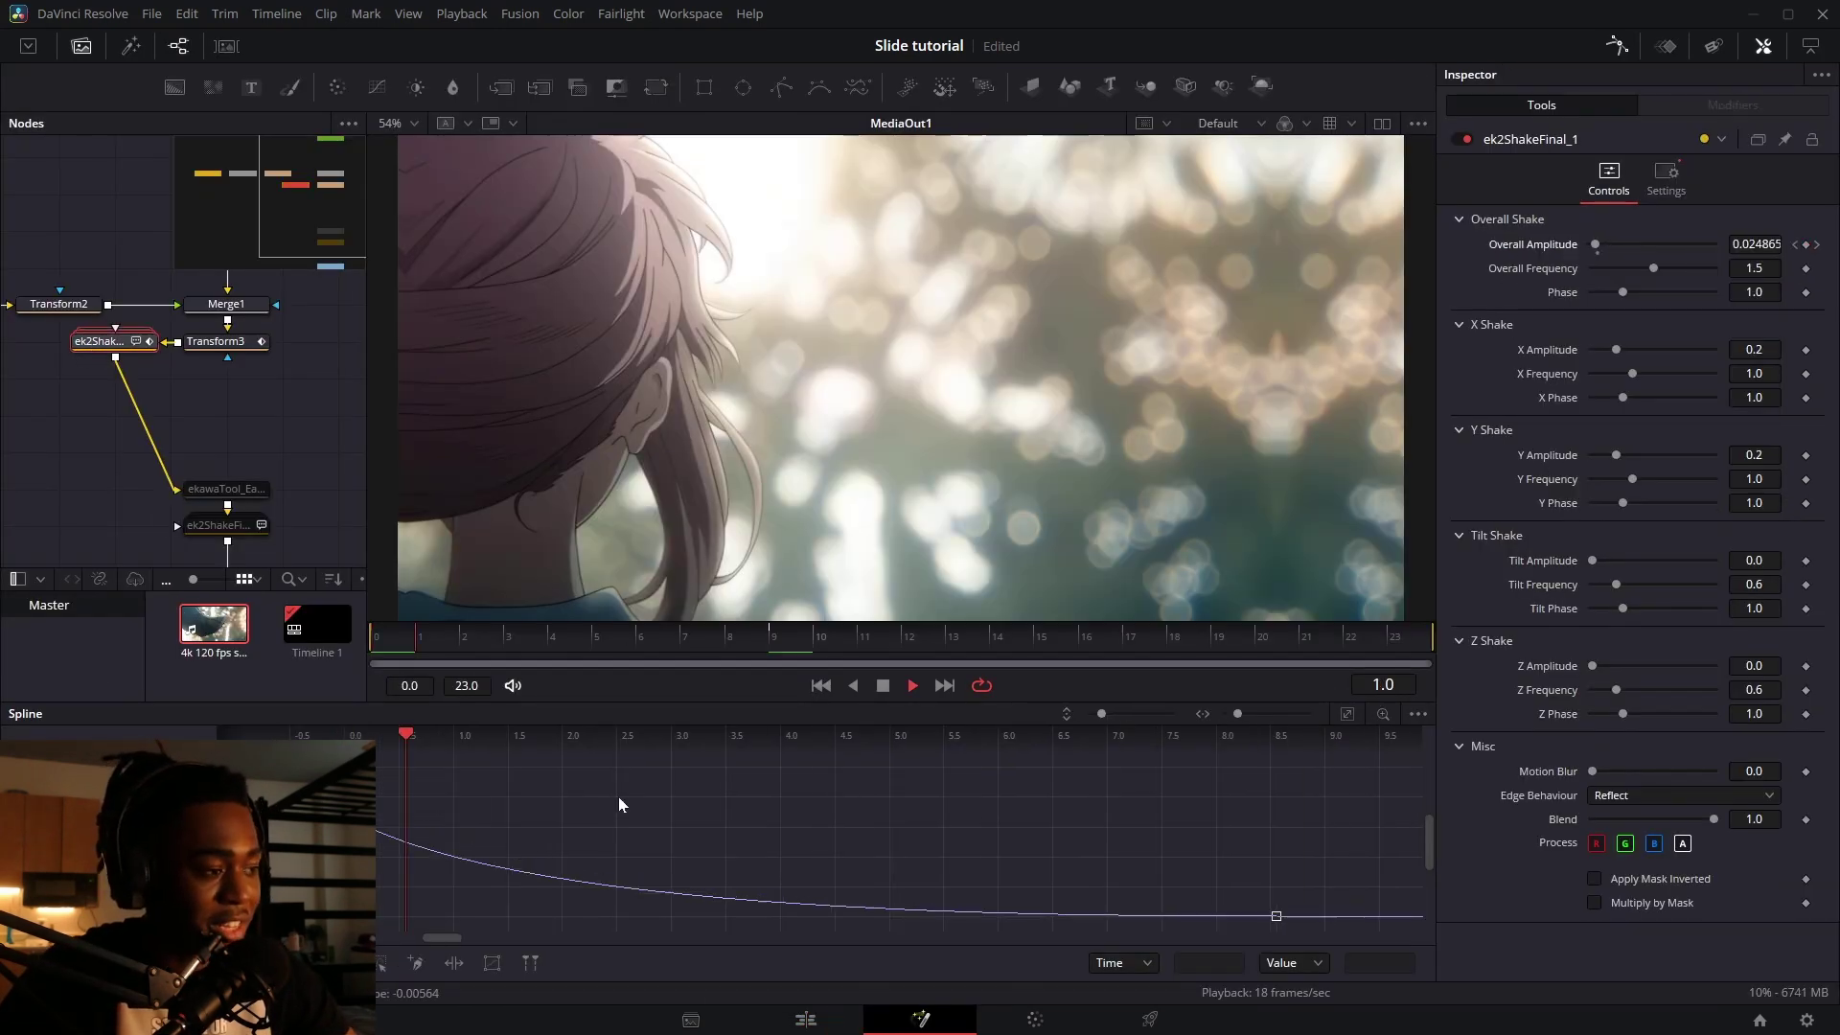
pyautogui.moveTo(1654, 268); pyautogui.dragTo(1627, 271)
pyautogui.moveTo(1607, 356); pyautogui.dragTo(1586, 354)
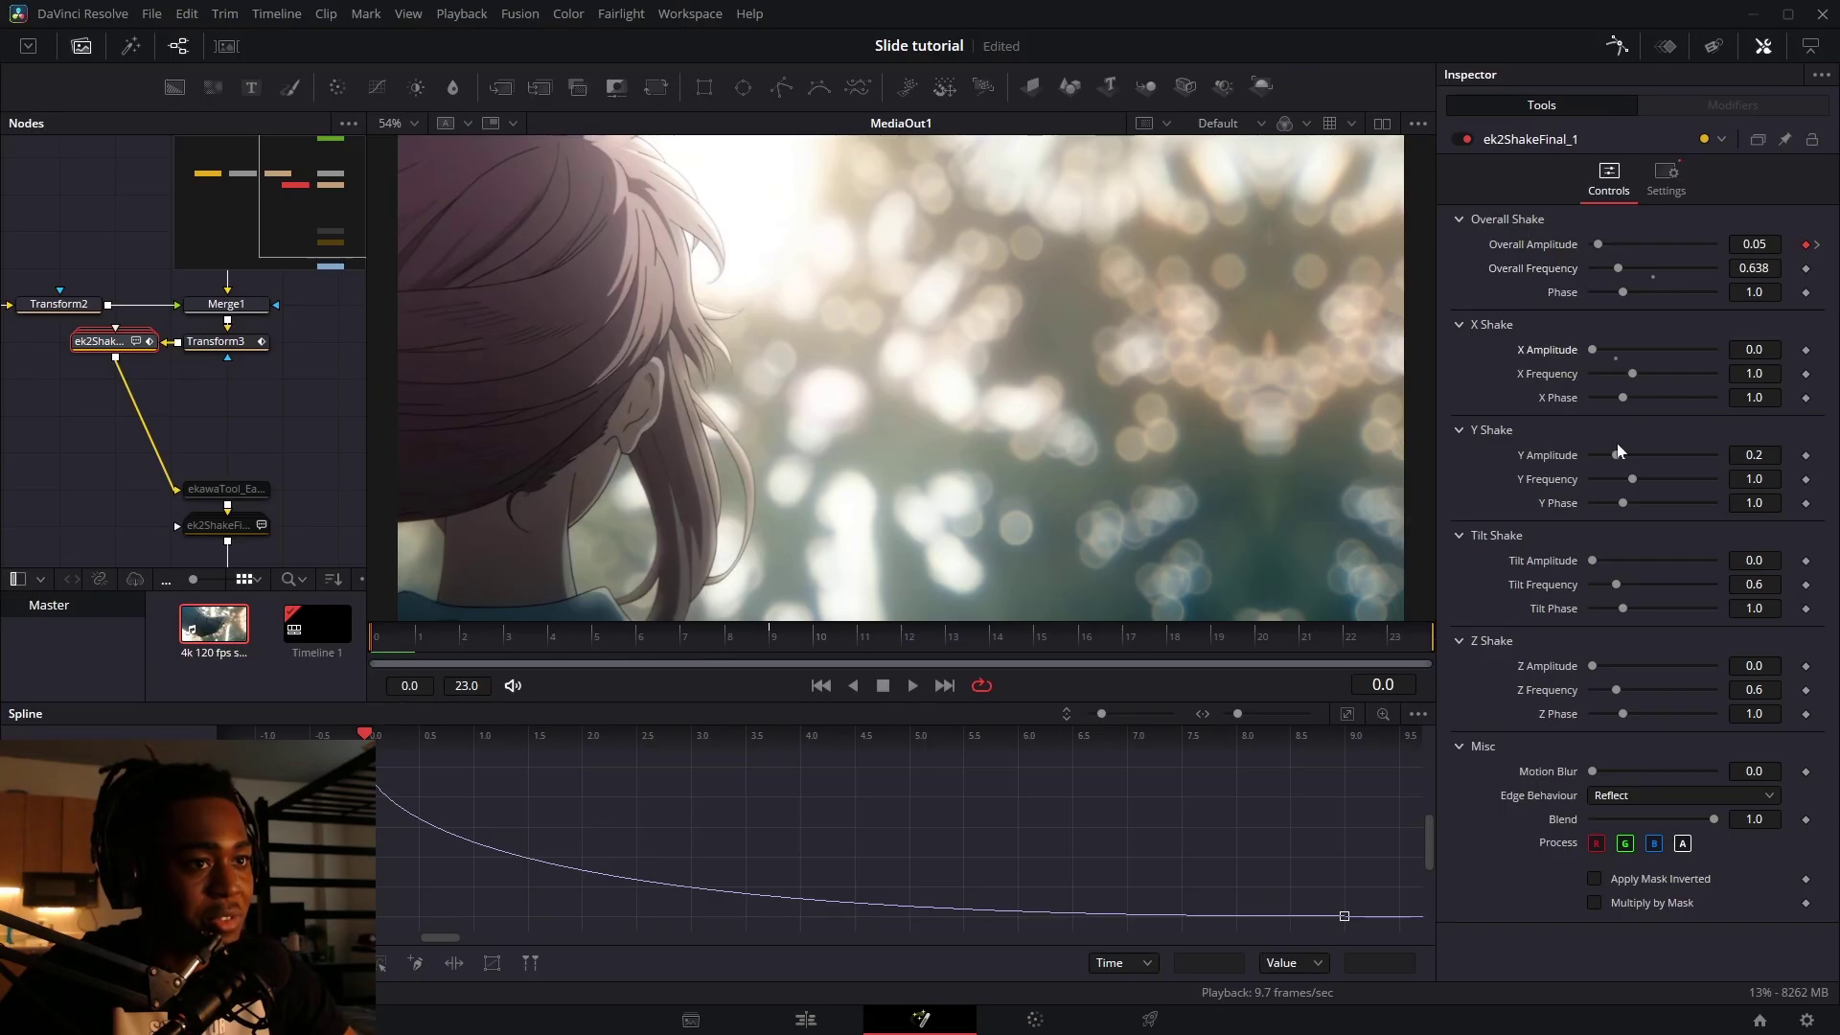
pyautogui.moveTo(1616, 456); pyautogui.dragTo(1626, 463)
pyautogui.moveTo(1592, 563); pyautogui.dragTo(1599, 566)
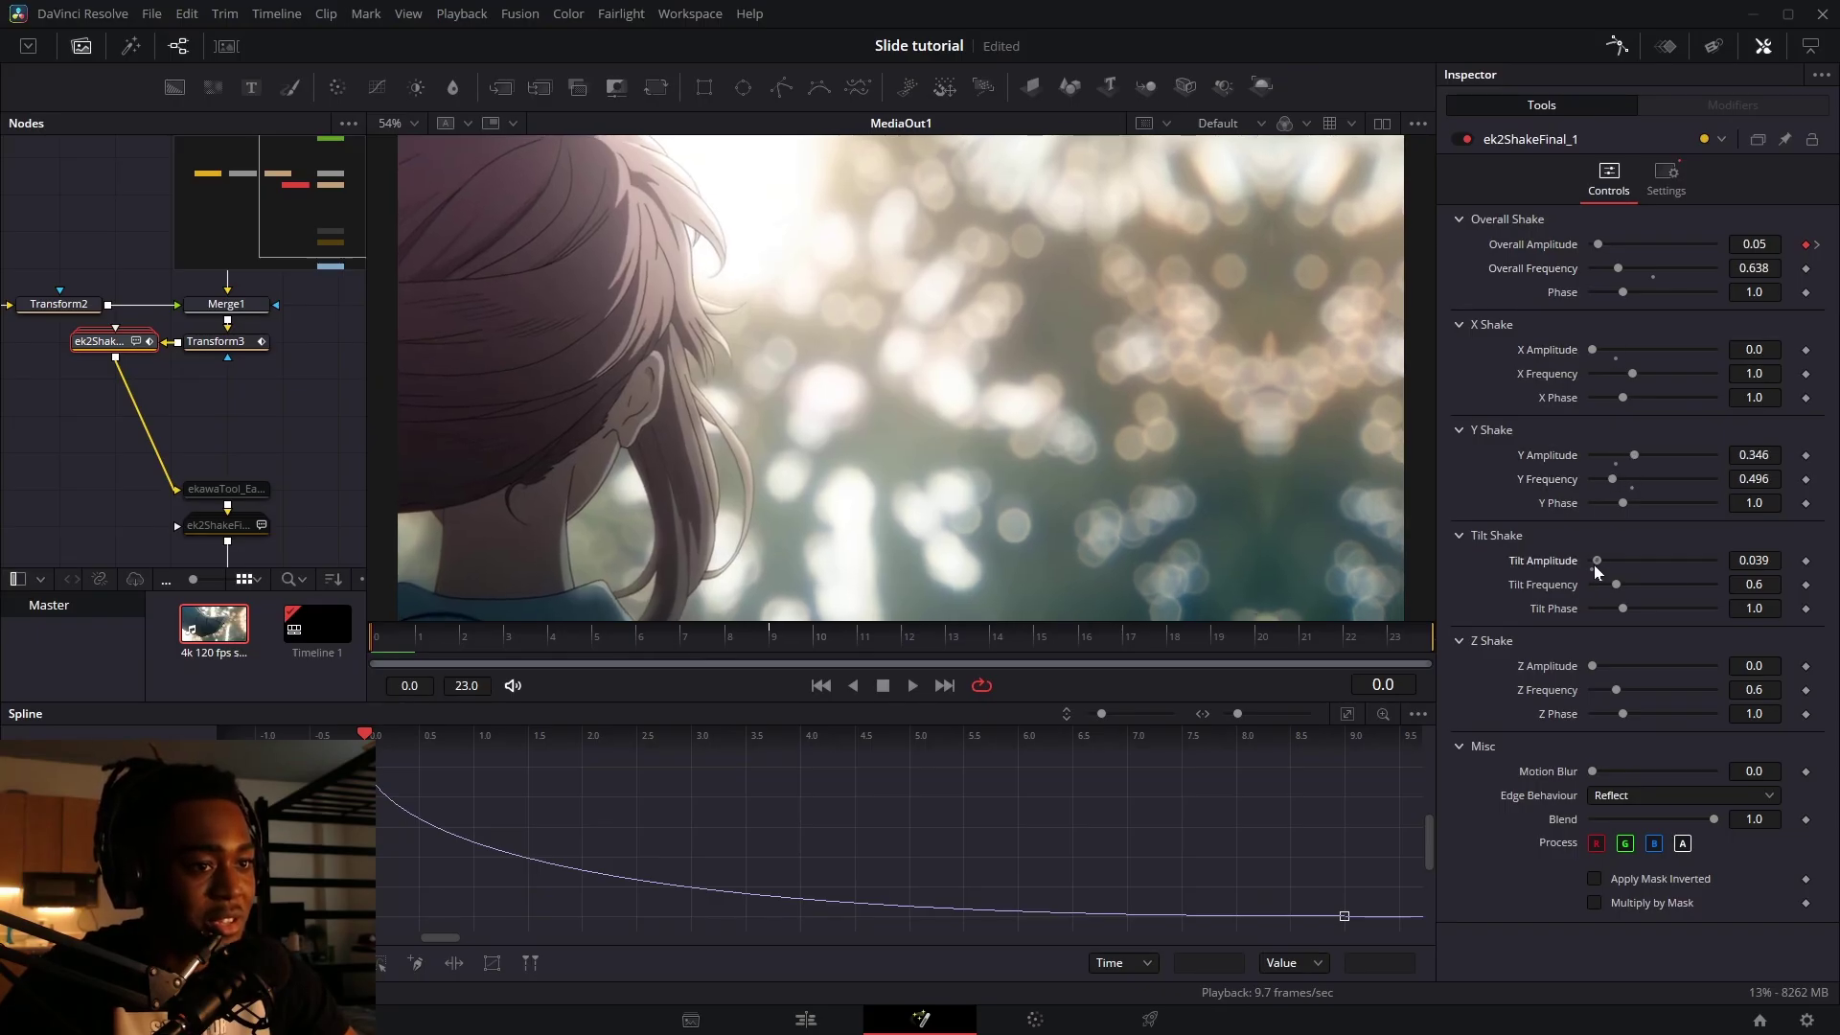
# - Reshape ek2ShakeFinal_1's Overall Amplitude curve to drop steeply from frame 0 and settle at 0 on frame 22
pyautogui.click(551, 904)
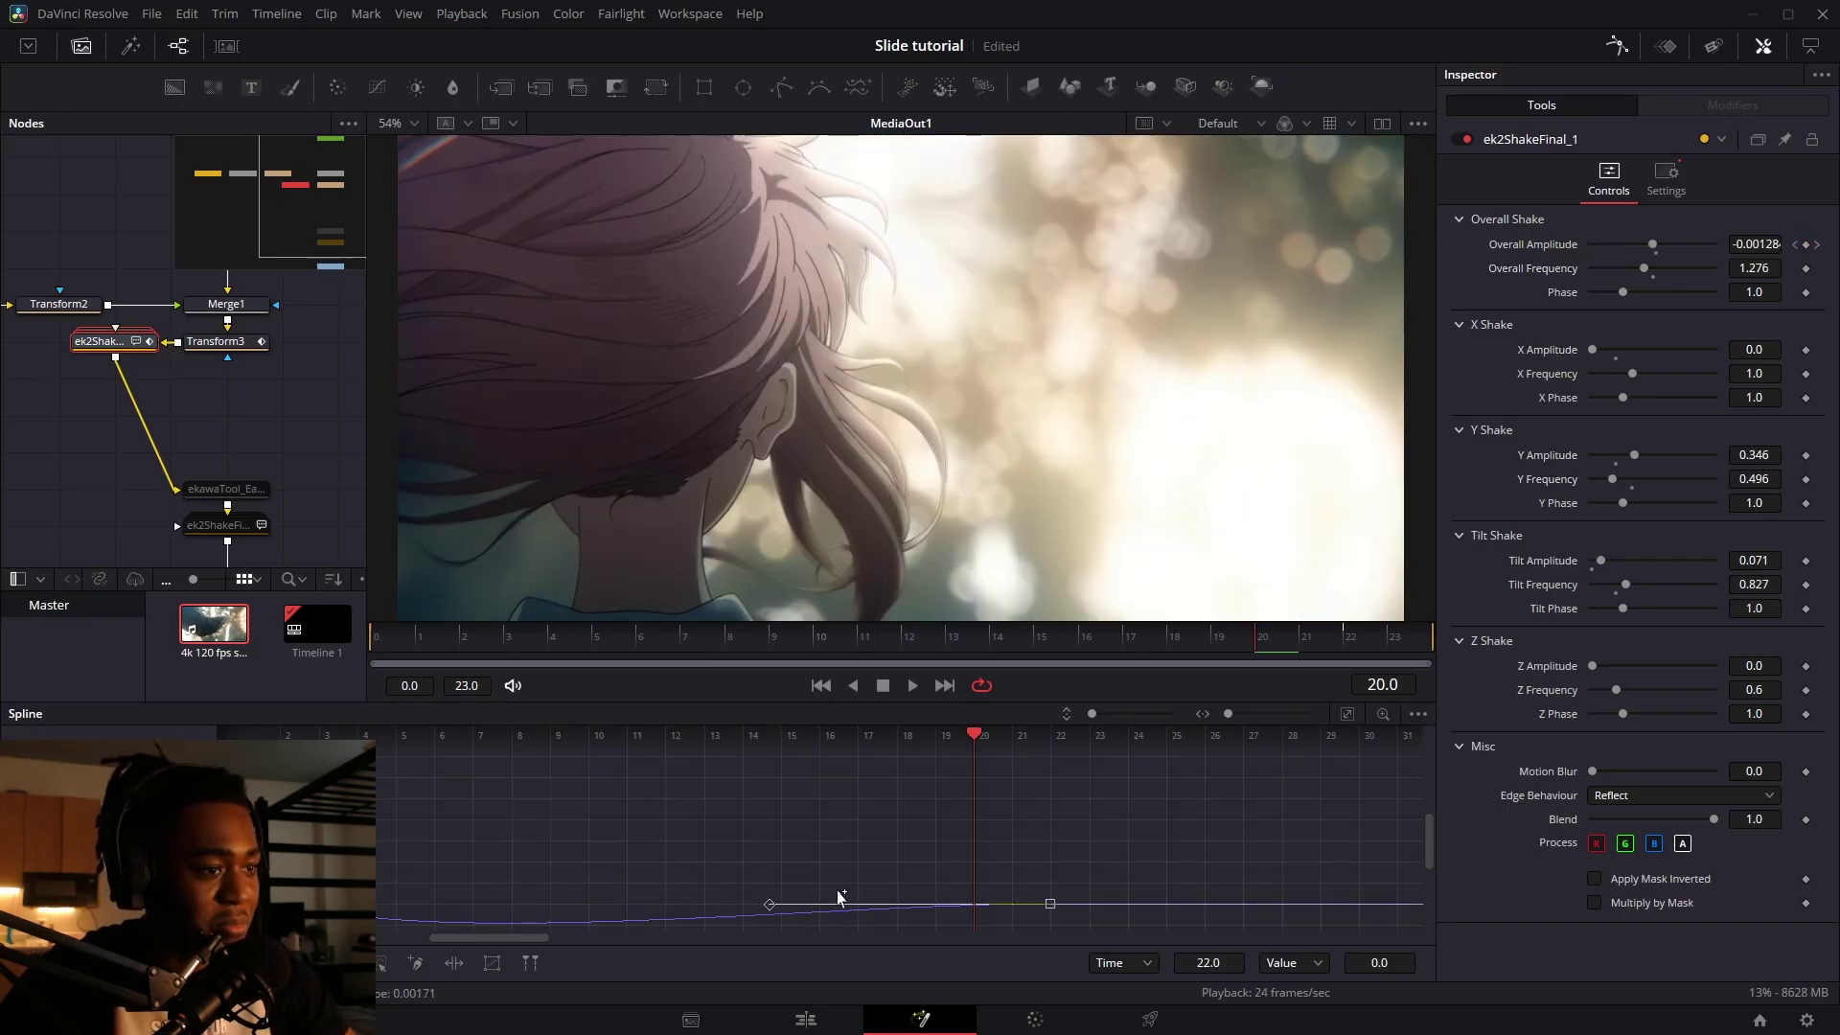
pyautogui.scroll(-3, 709, 844)
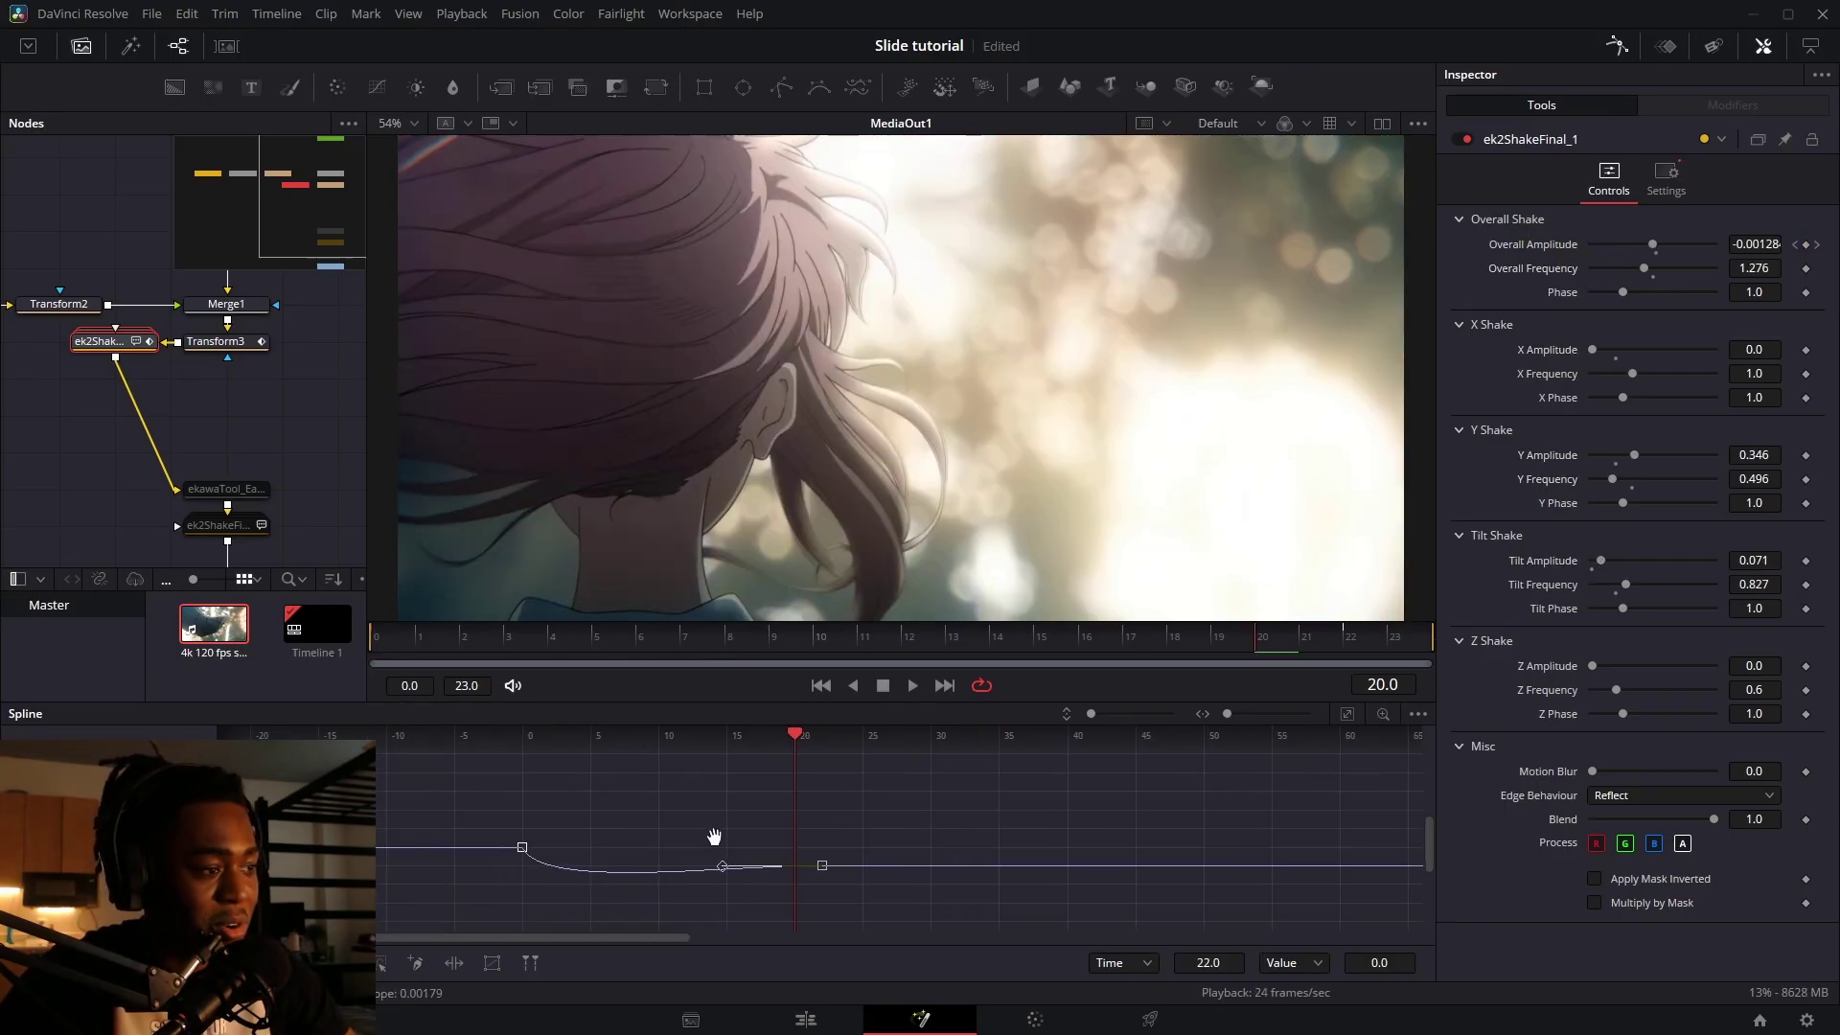
pyautogui.moveTo(715, 838); pyautogui.dragTo(854, 814)
pyautogui.scroll(1, 711, 883)
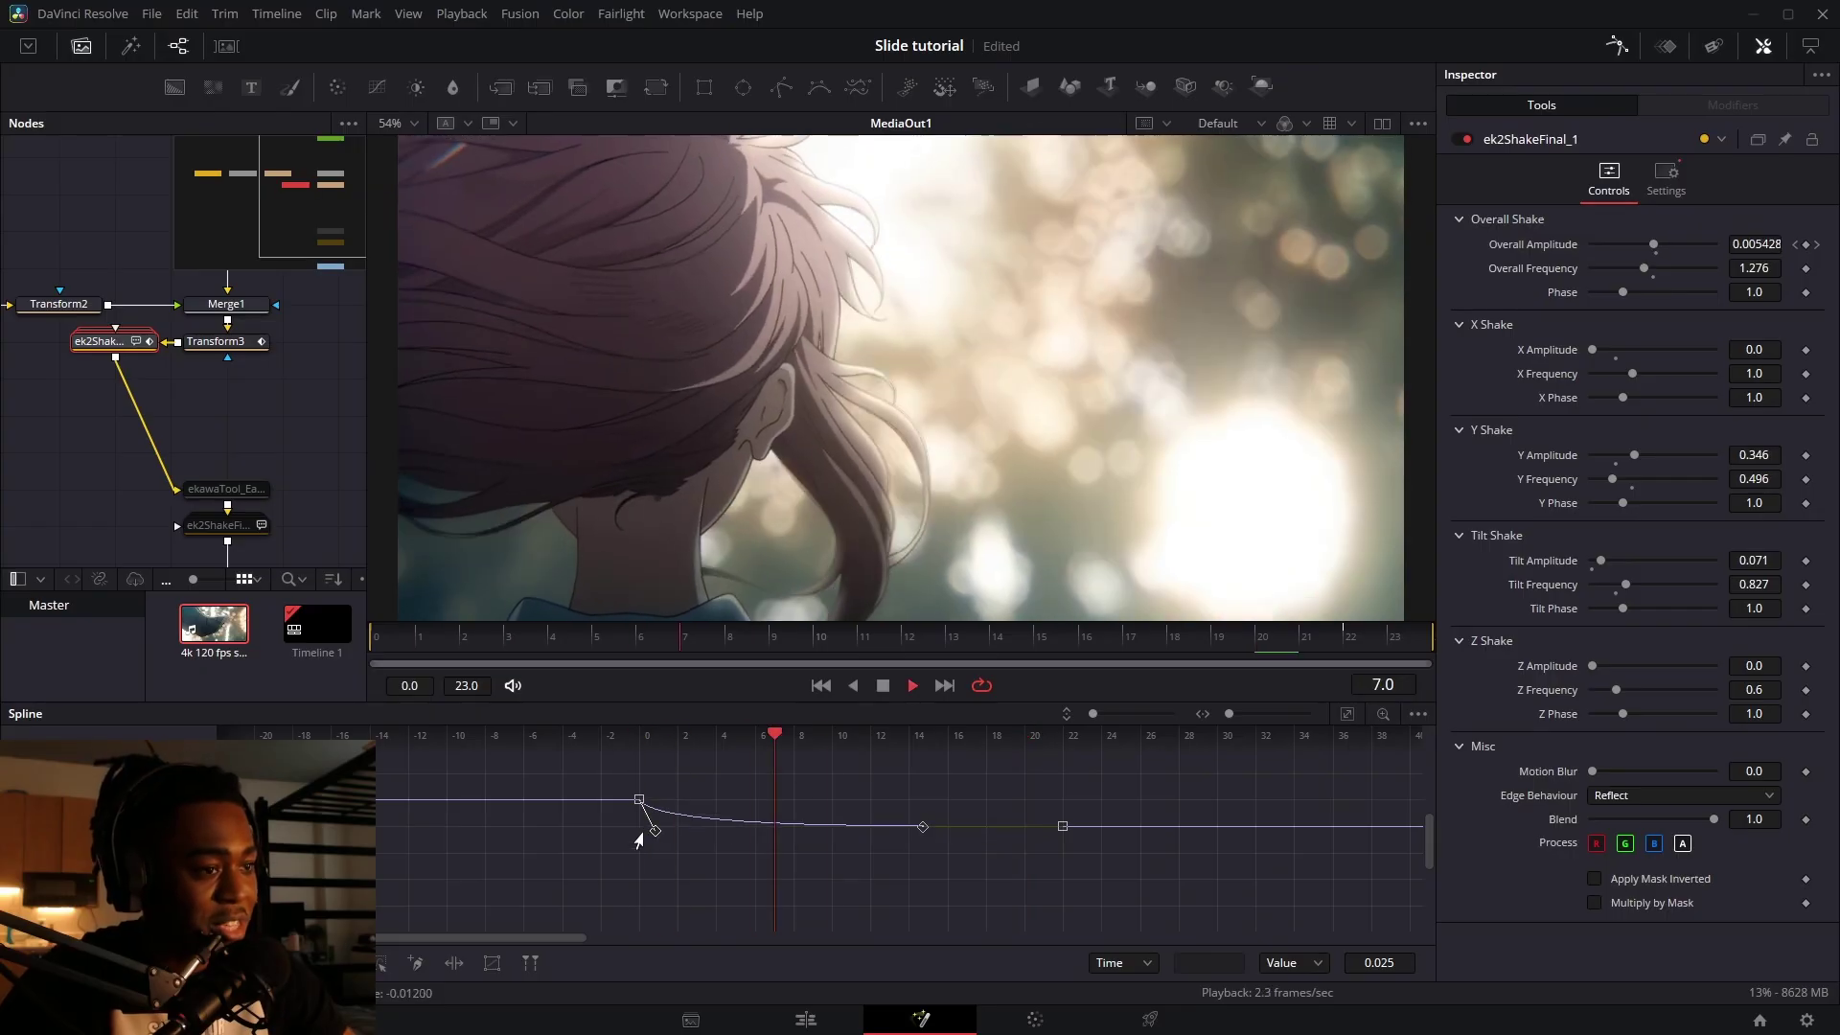
# - Return to the edit timeline and play the transition repeatedly from about 01:00:00:13 to check the shake on both clips
pyautogui.hotkey('shift', '4')
pyautogui.click(849, 738)
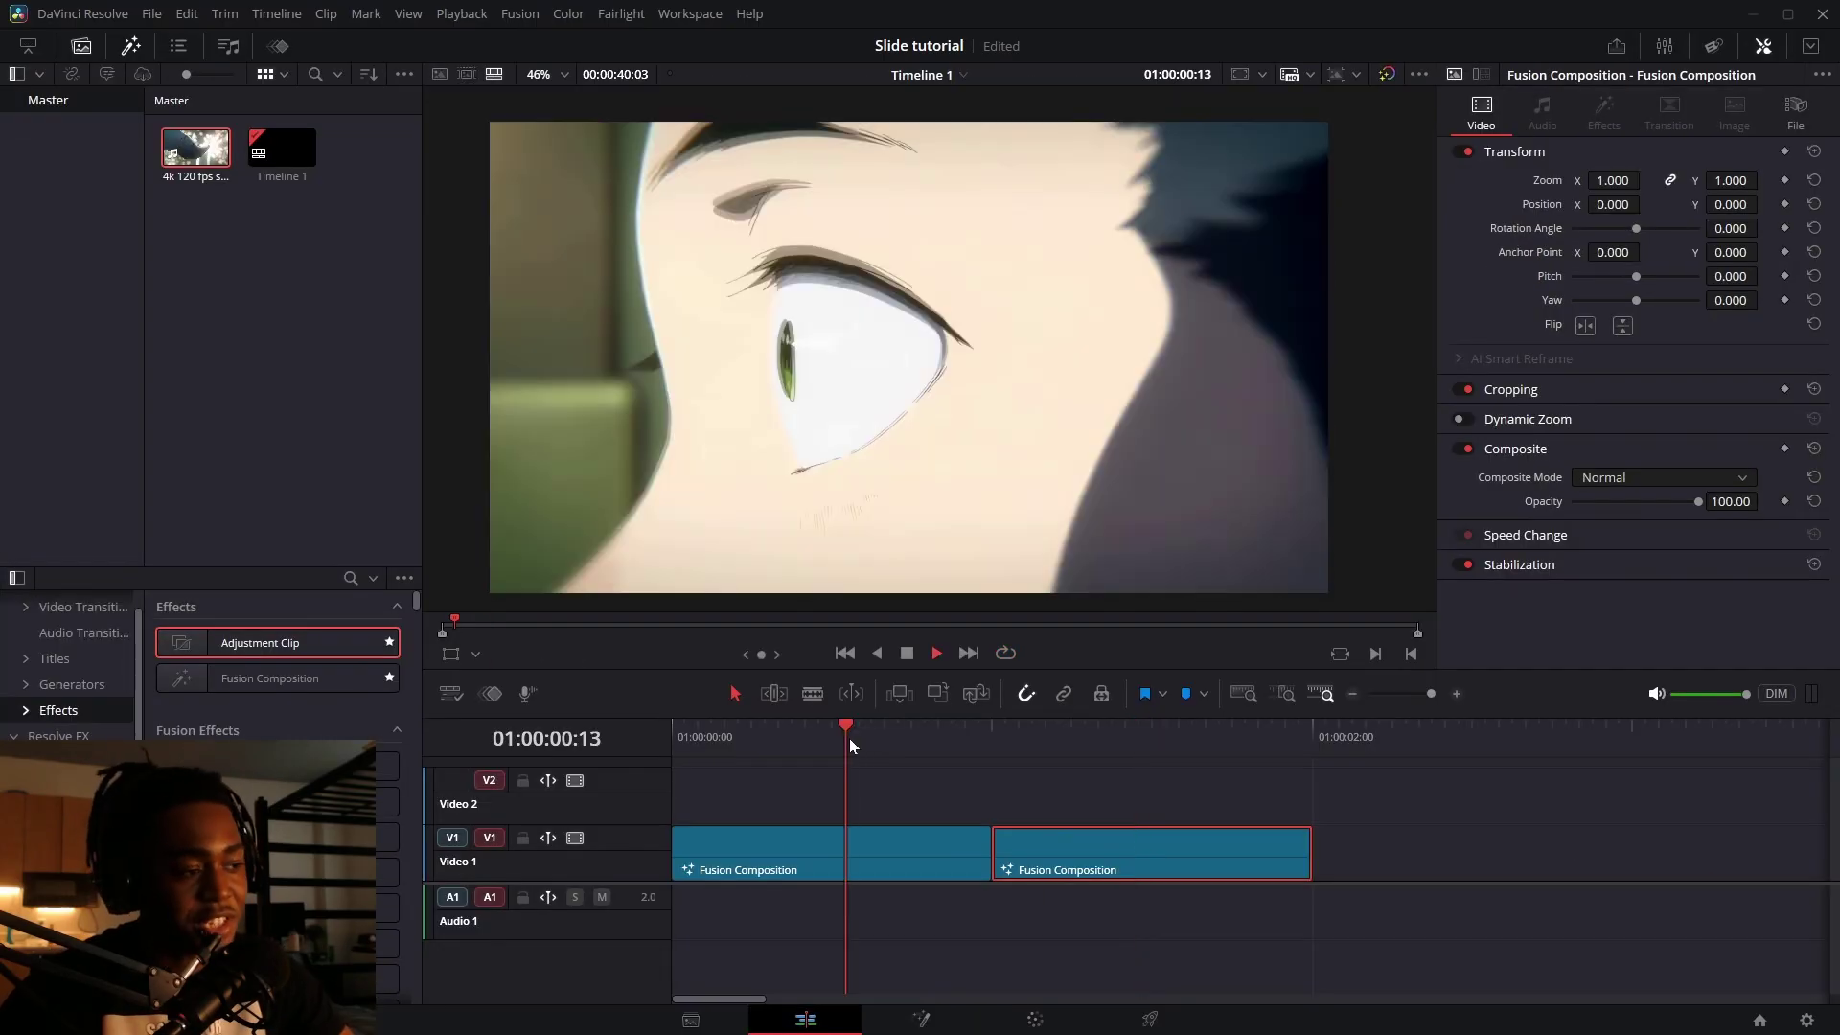
pyautogui.press('space')
pyautogui.press('space')
pyautogui.click(841, 738)
pyautogui.press('space')
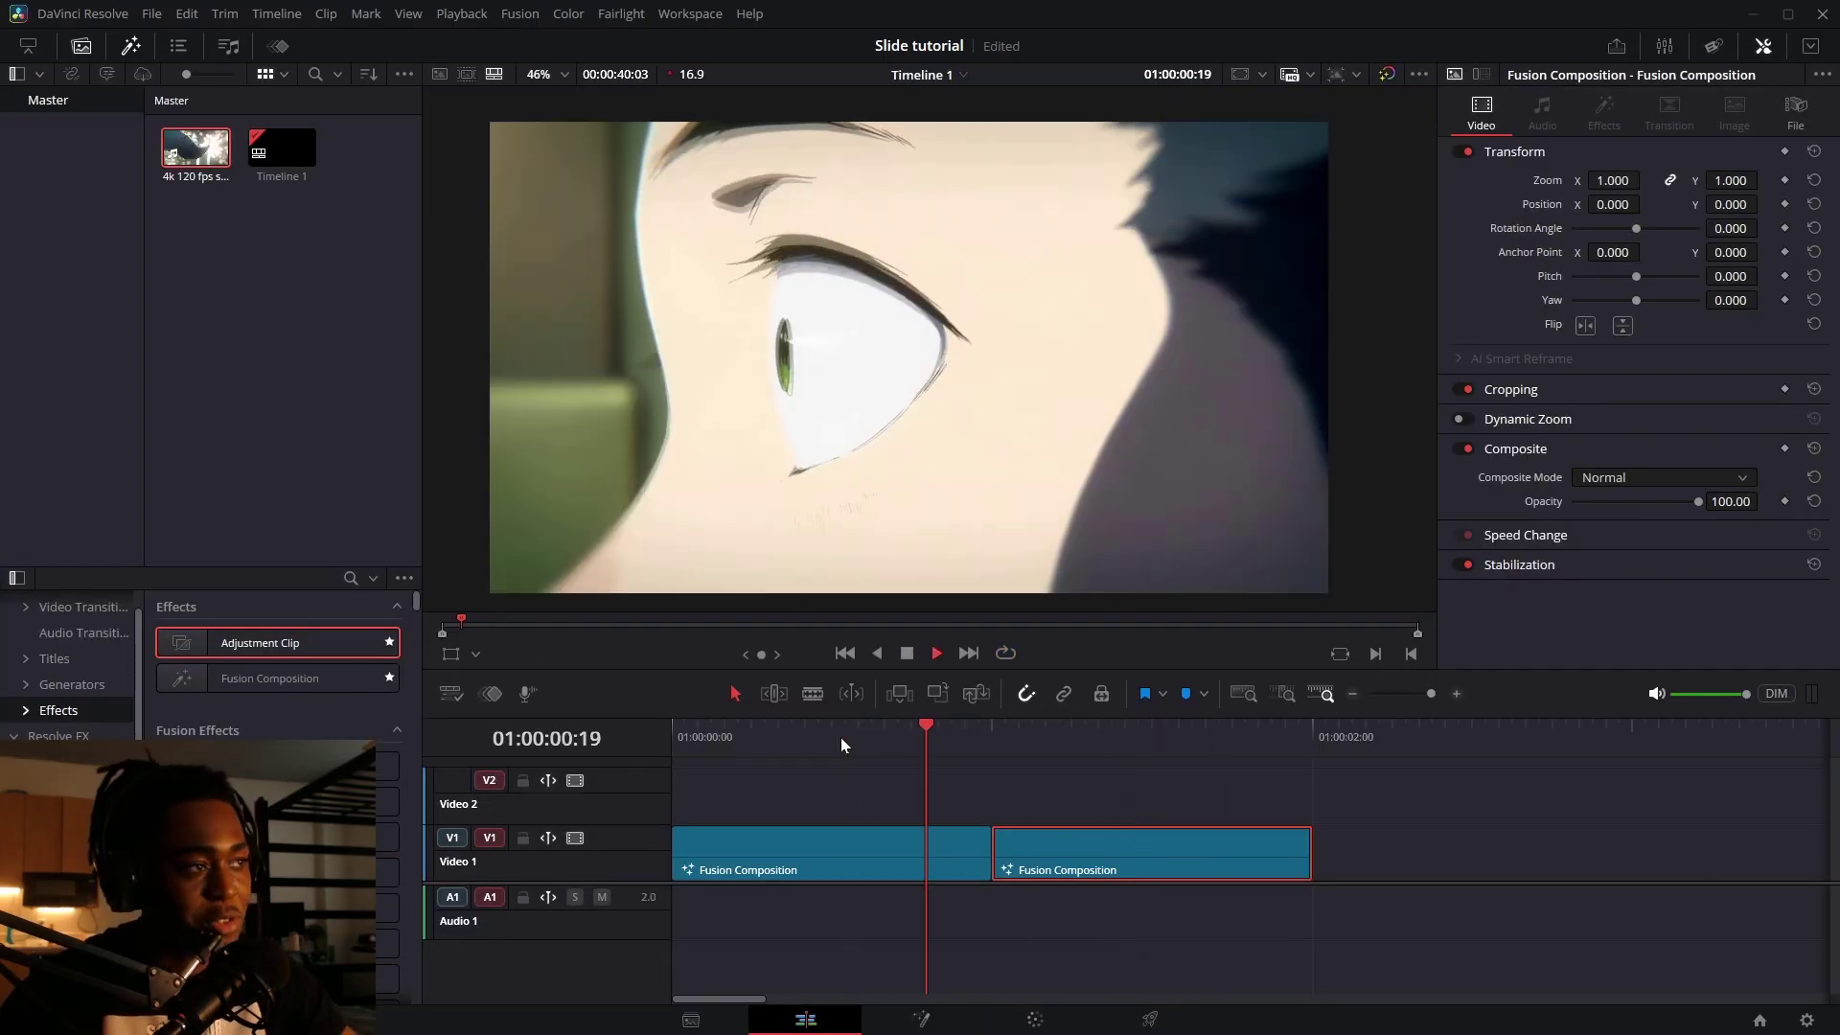
# - Bypass ek2ShakeFinal_1 in the second clip's composition and add a Camera Shake (CShk) node after it
pyautogui.hotkey('shift', '5')
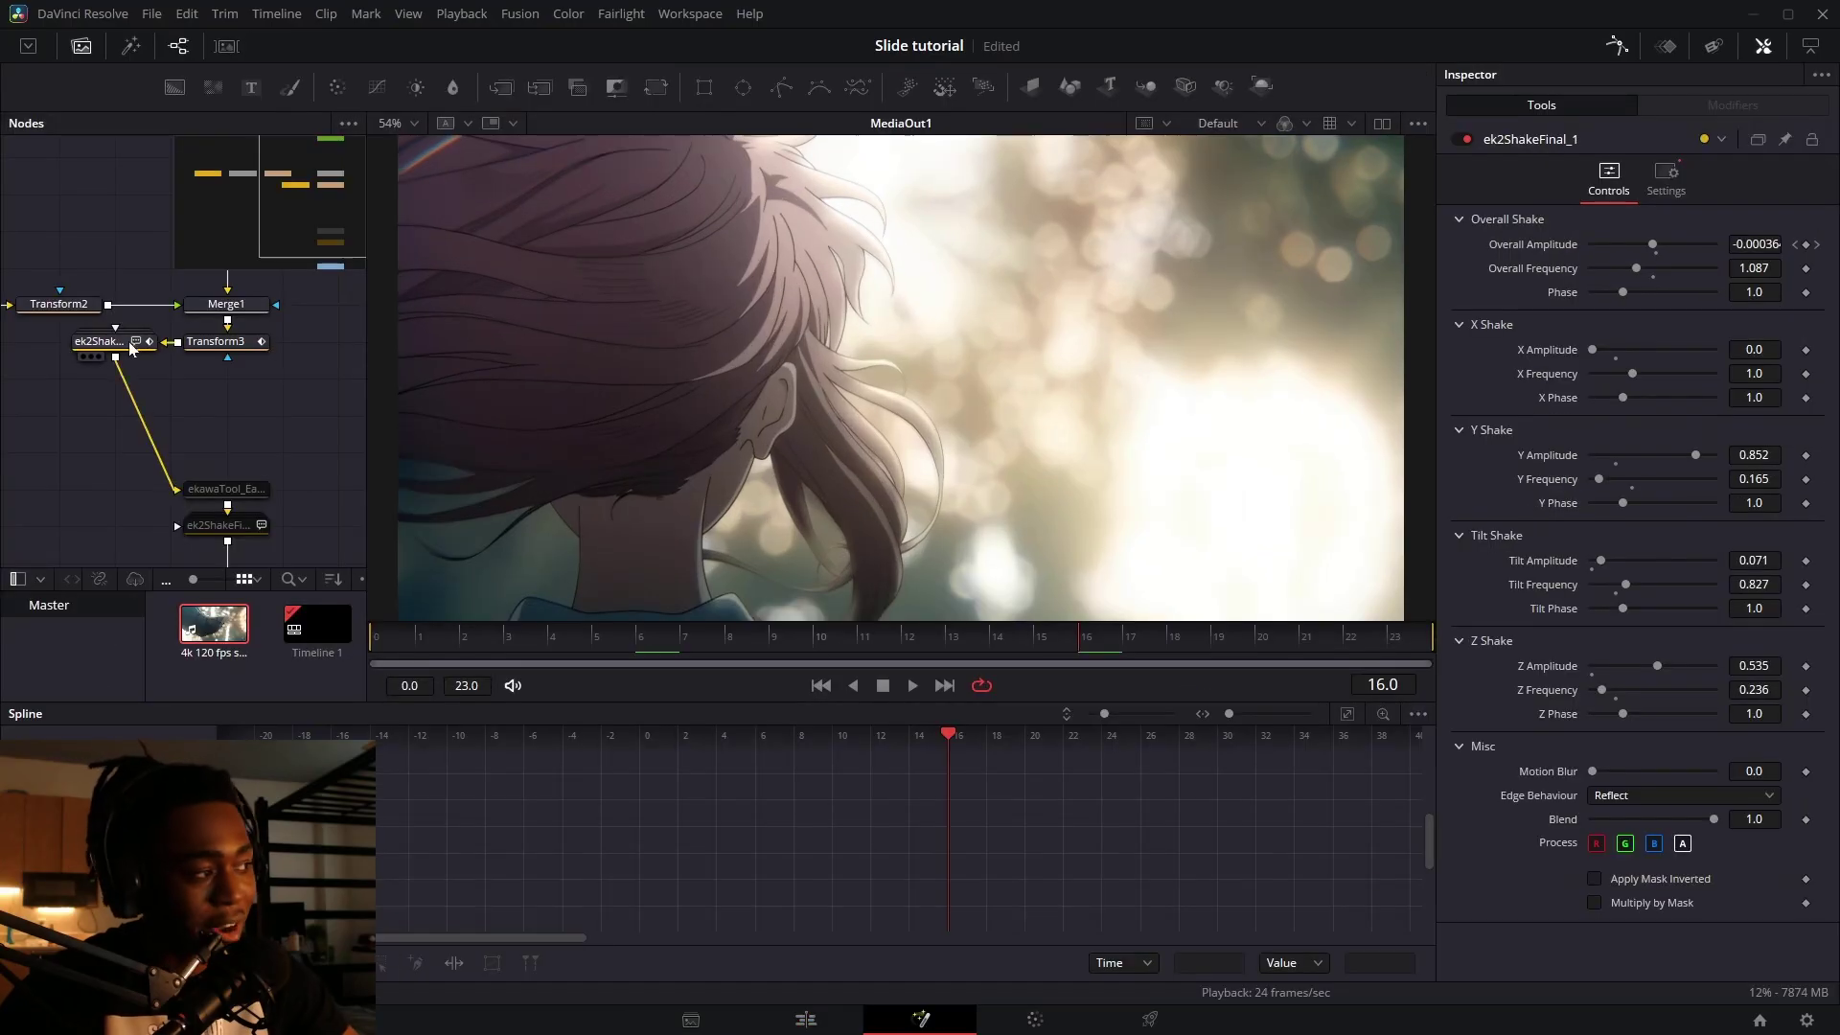
pyautogui.hotkey('shift', 'space')
pyautogui.write('CAMERA')
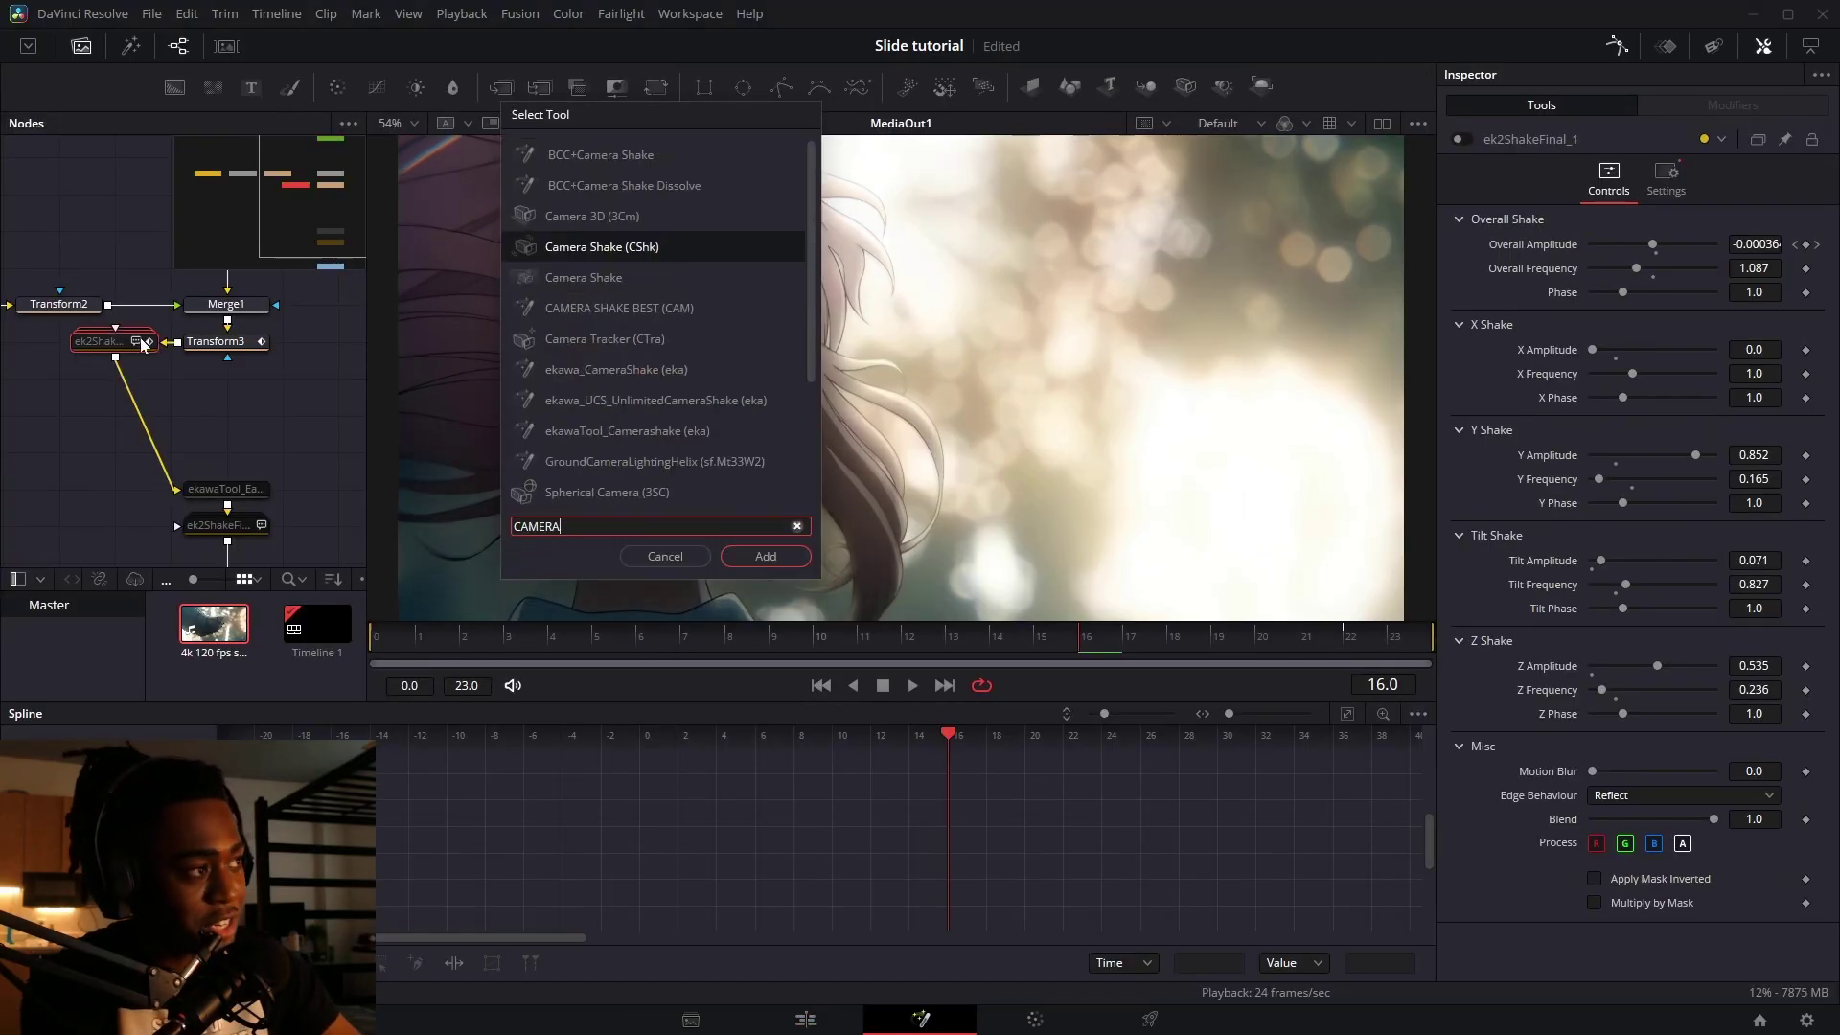
pyautogui.press('Return')
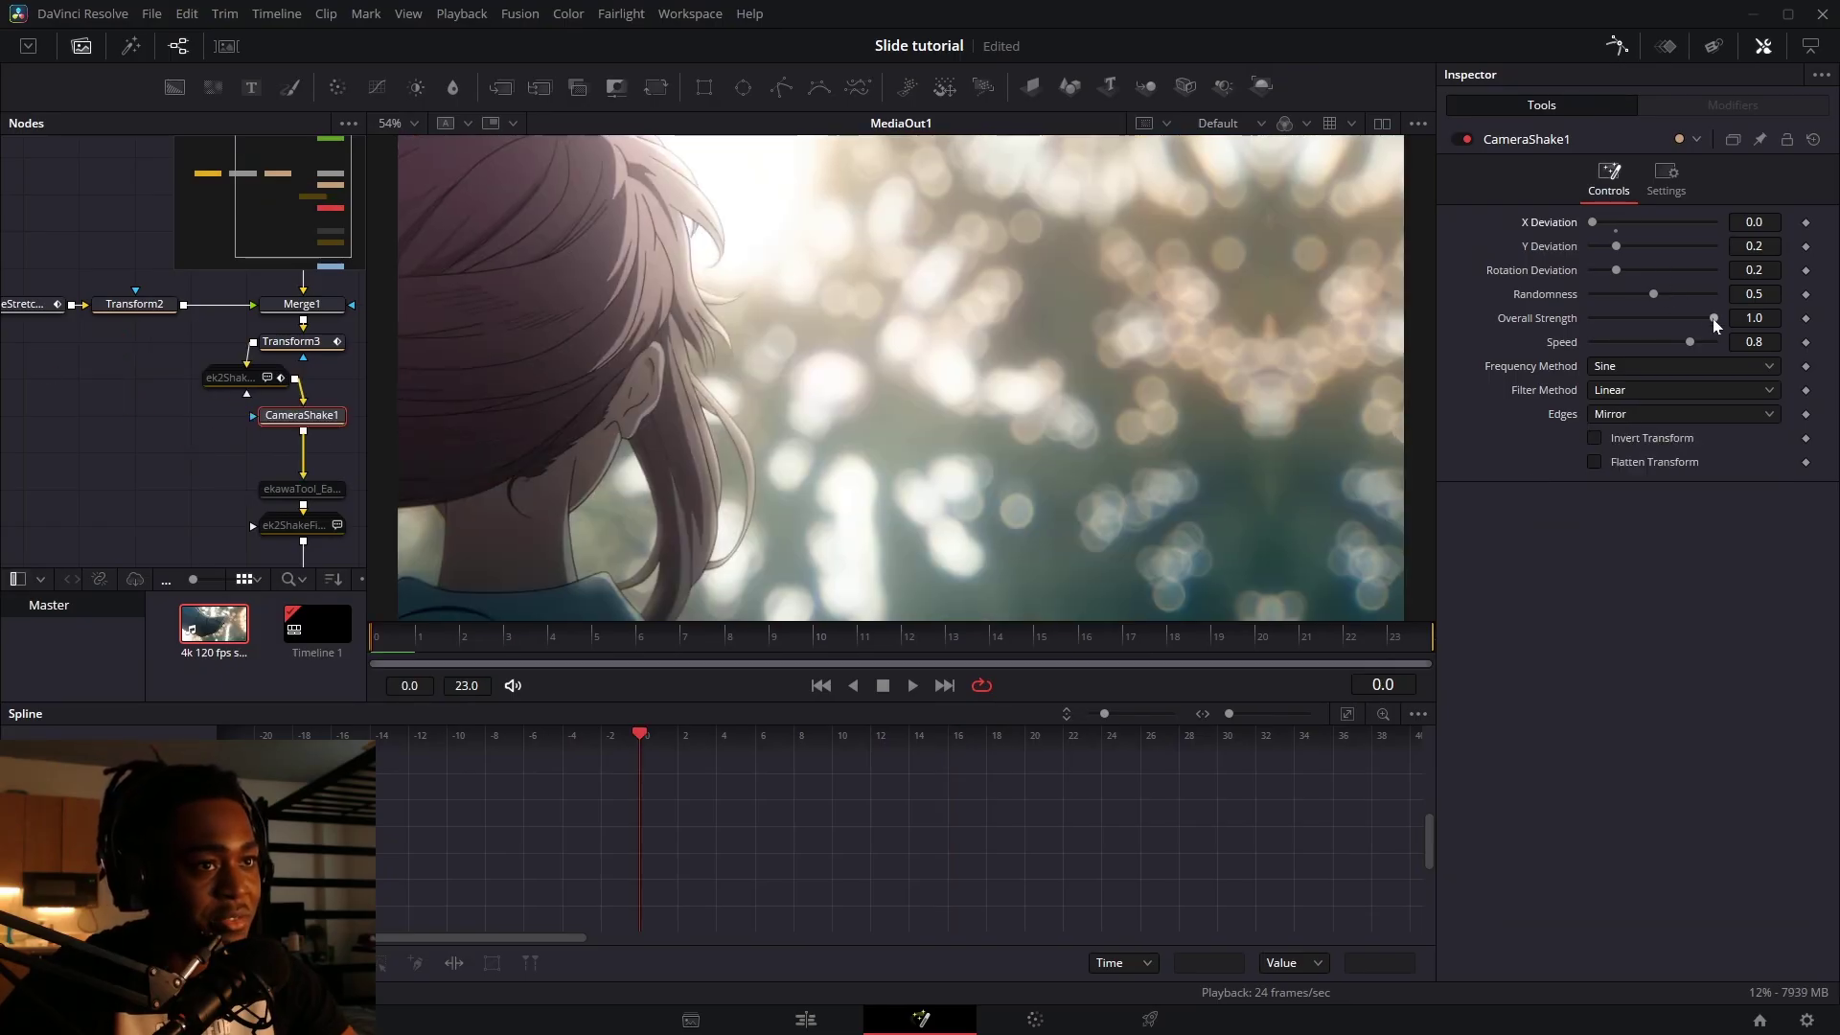
# - Keyframe CameraShake1's Overall Strength from 1.0 on frame 0 to 0 on frame 10 with a steep initial drop, and lower Rotation Deviation
pyautogui.moveTo(1714, 318); pyautogui.dragTo(1465, 340)
pyautogui.click(965, 650)
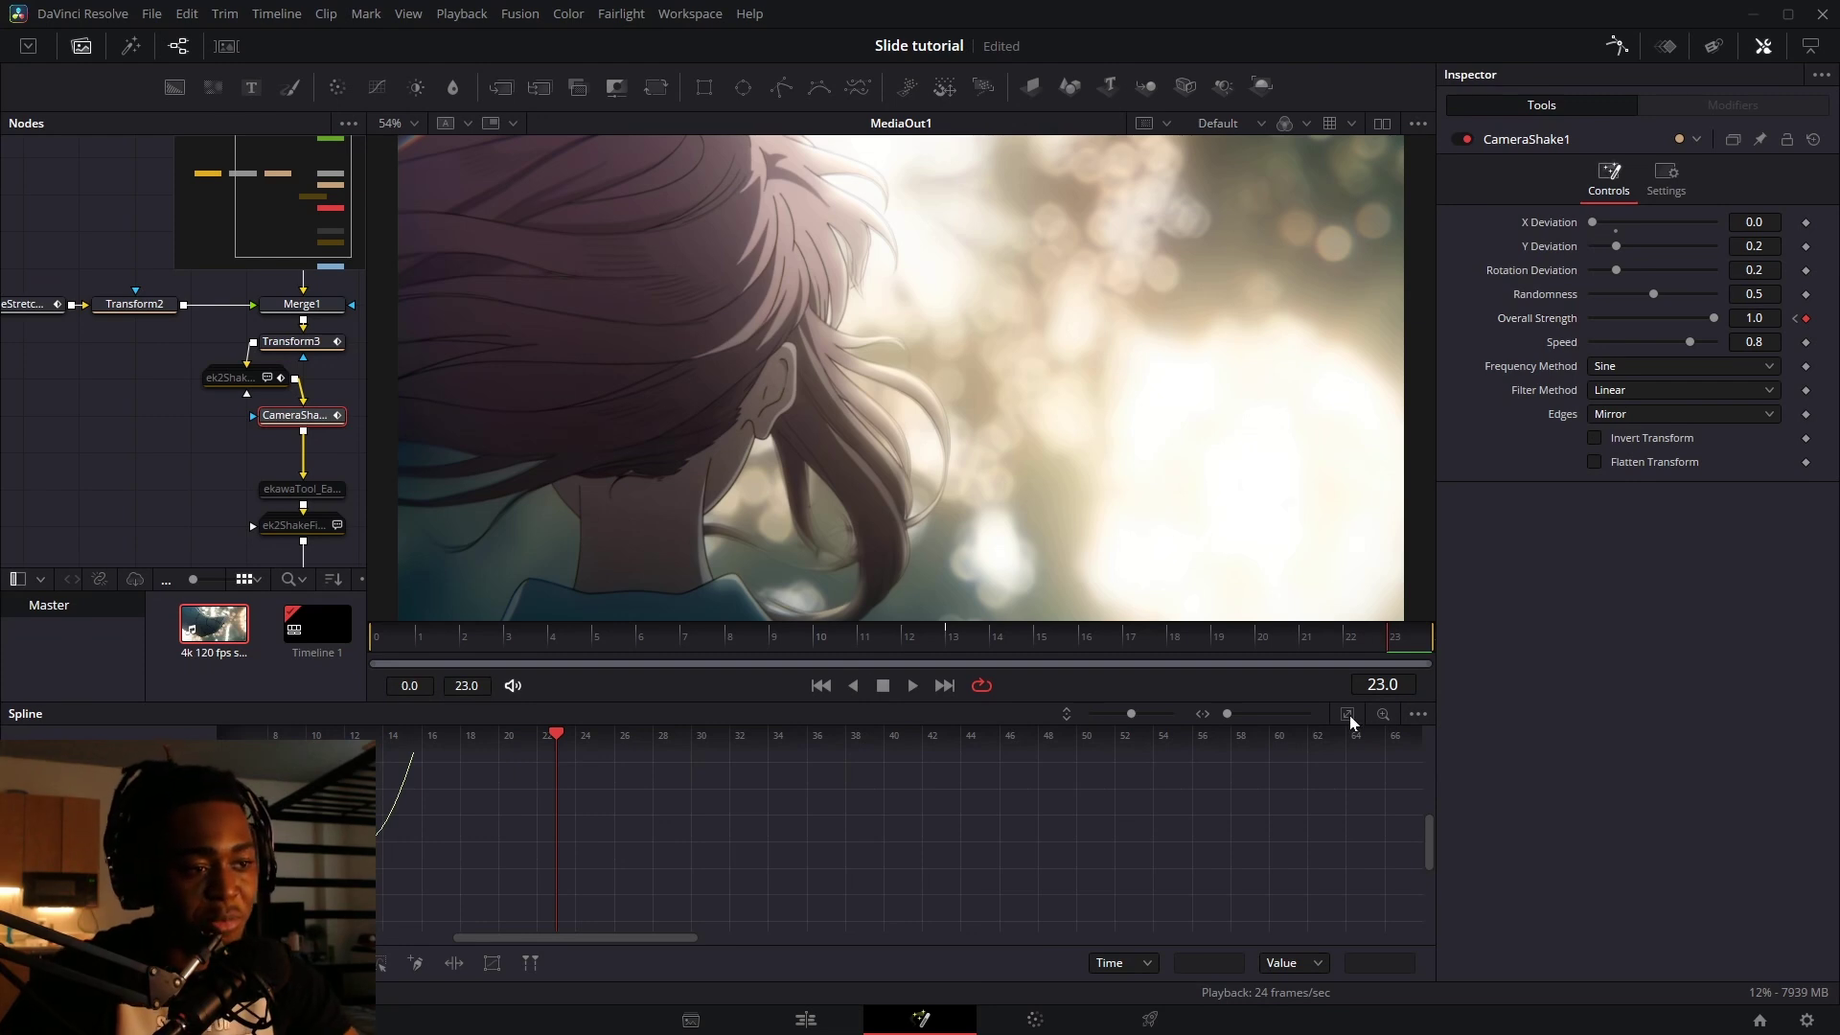
pyautogui.click(1349, 715)
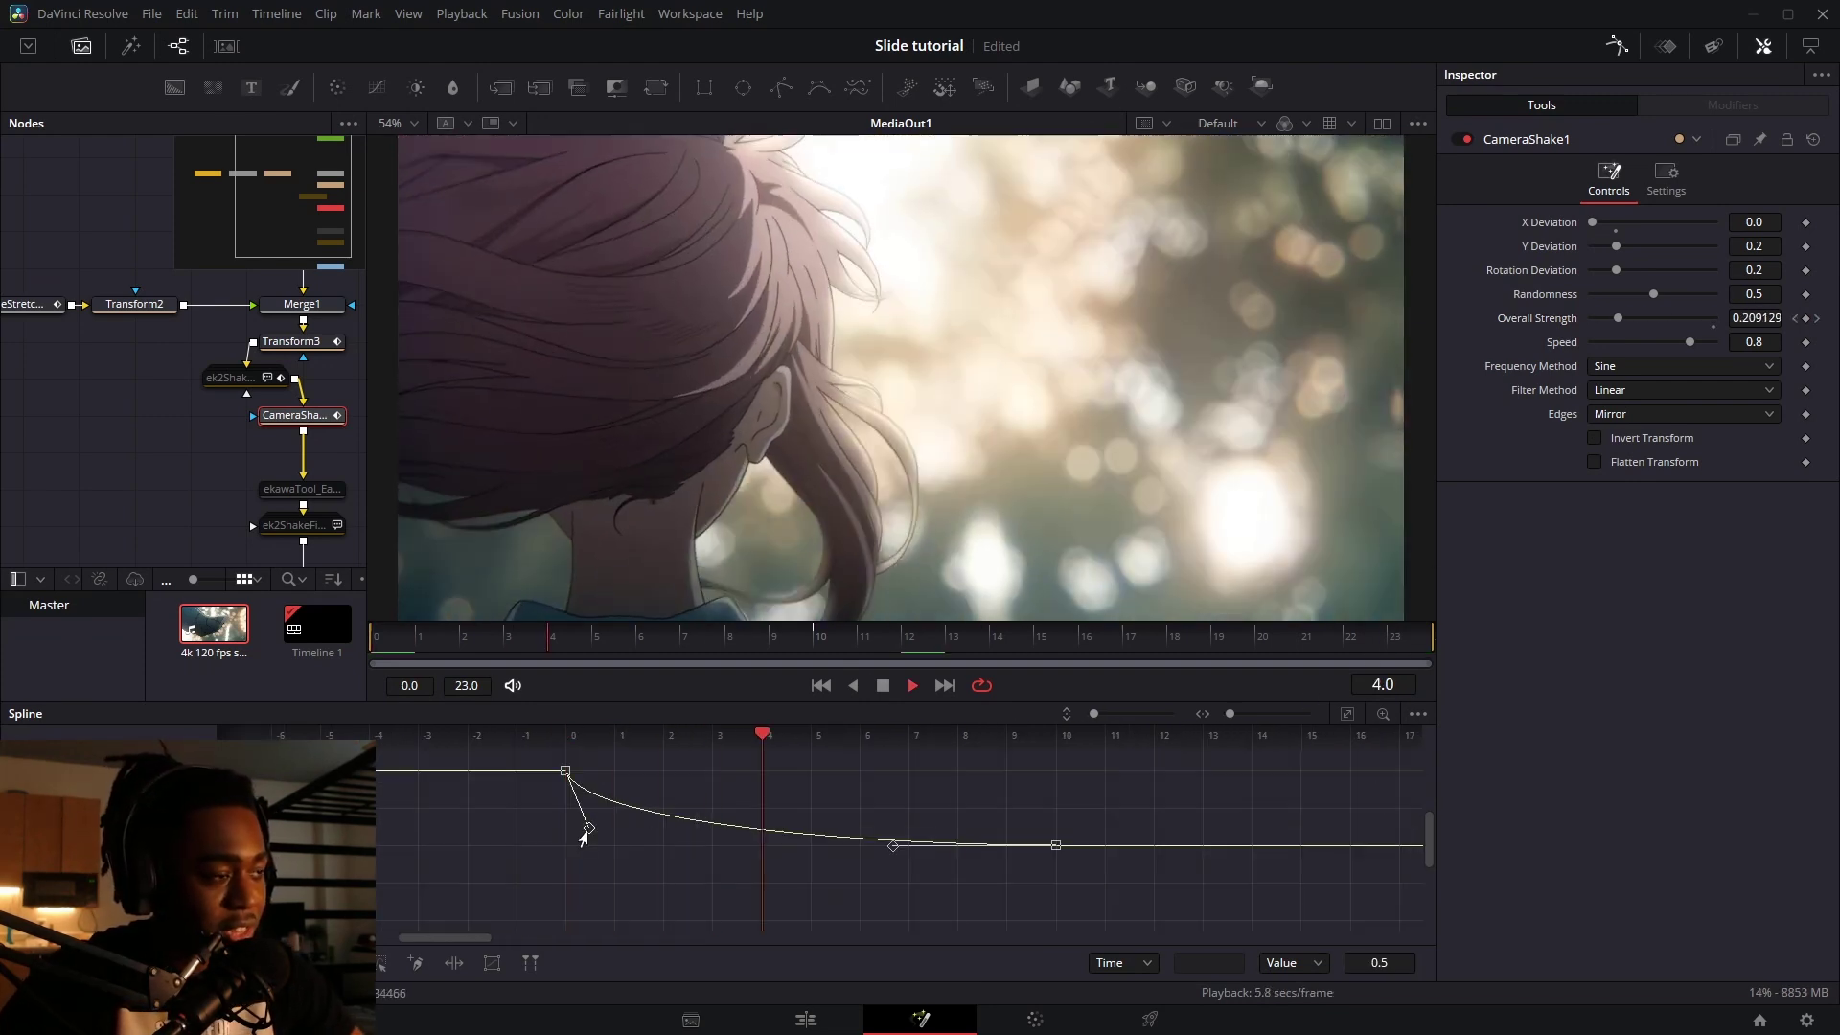
pyautogui.moveTo(1617, 270); pyautogui.dragTo(1607, 270)
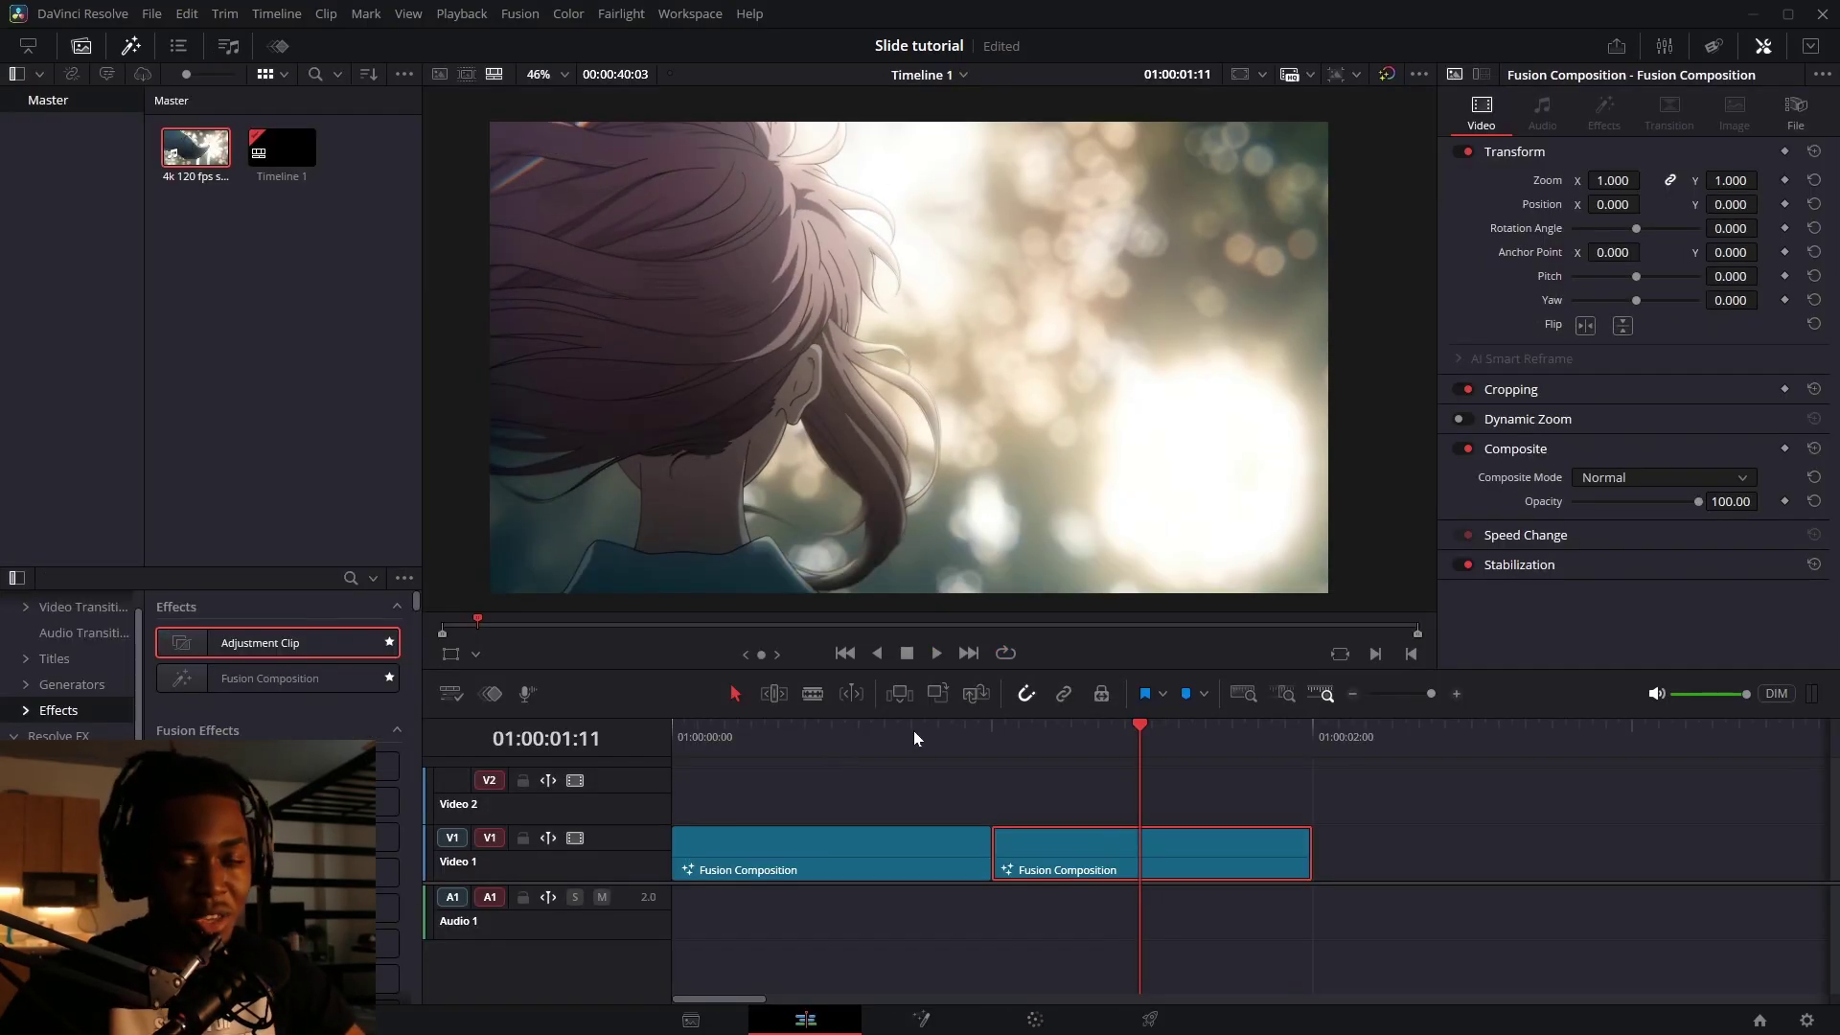
# - Play the transition on the edit timeline from about 01:00:00:18 to check the second clip's camera shake
pyautogui.click(914, 736)
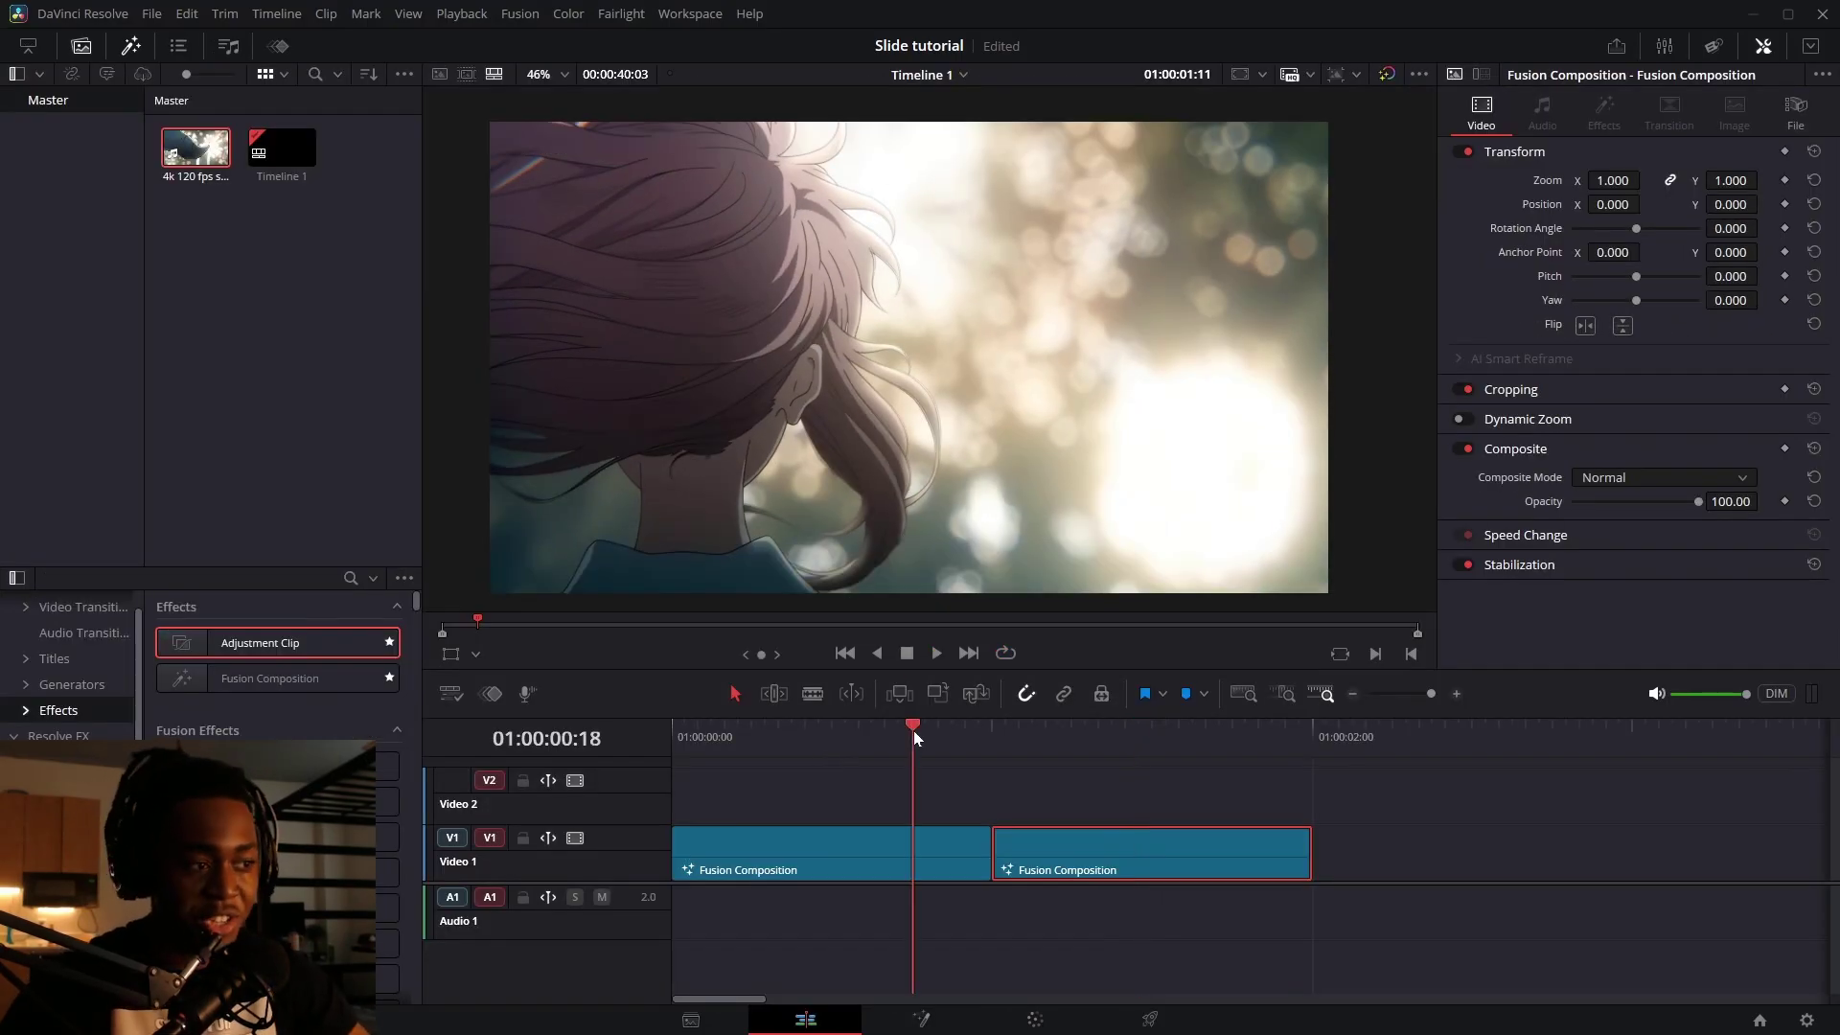
pyautogui.press('space')
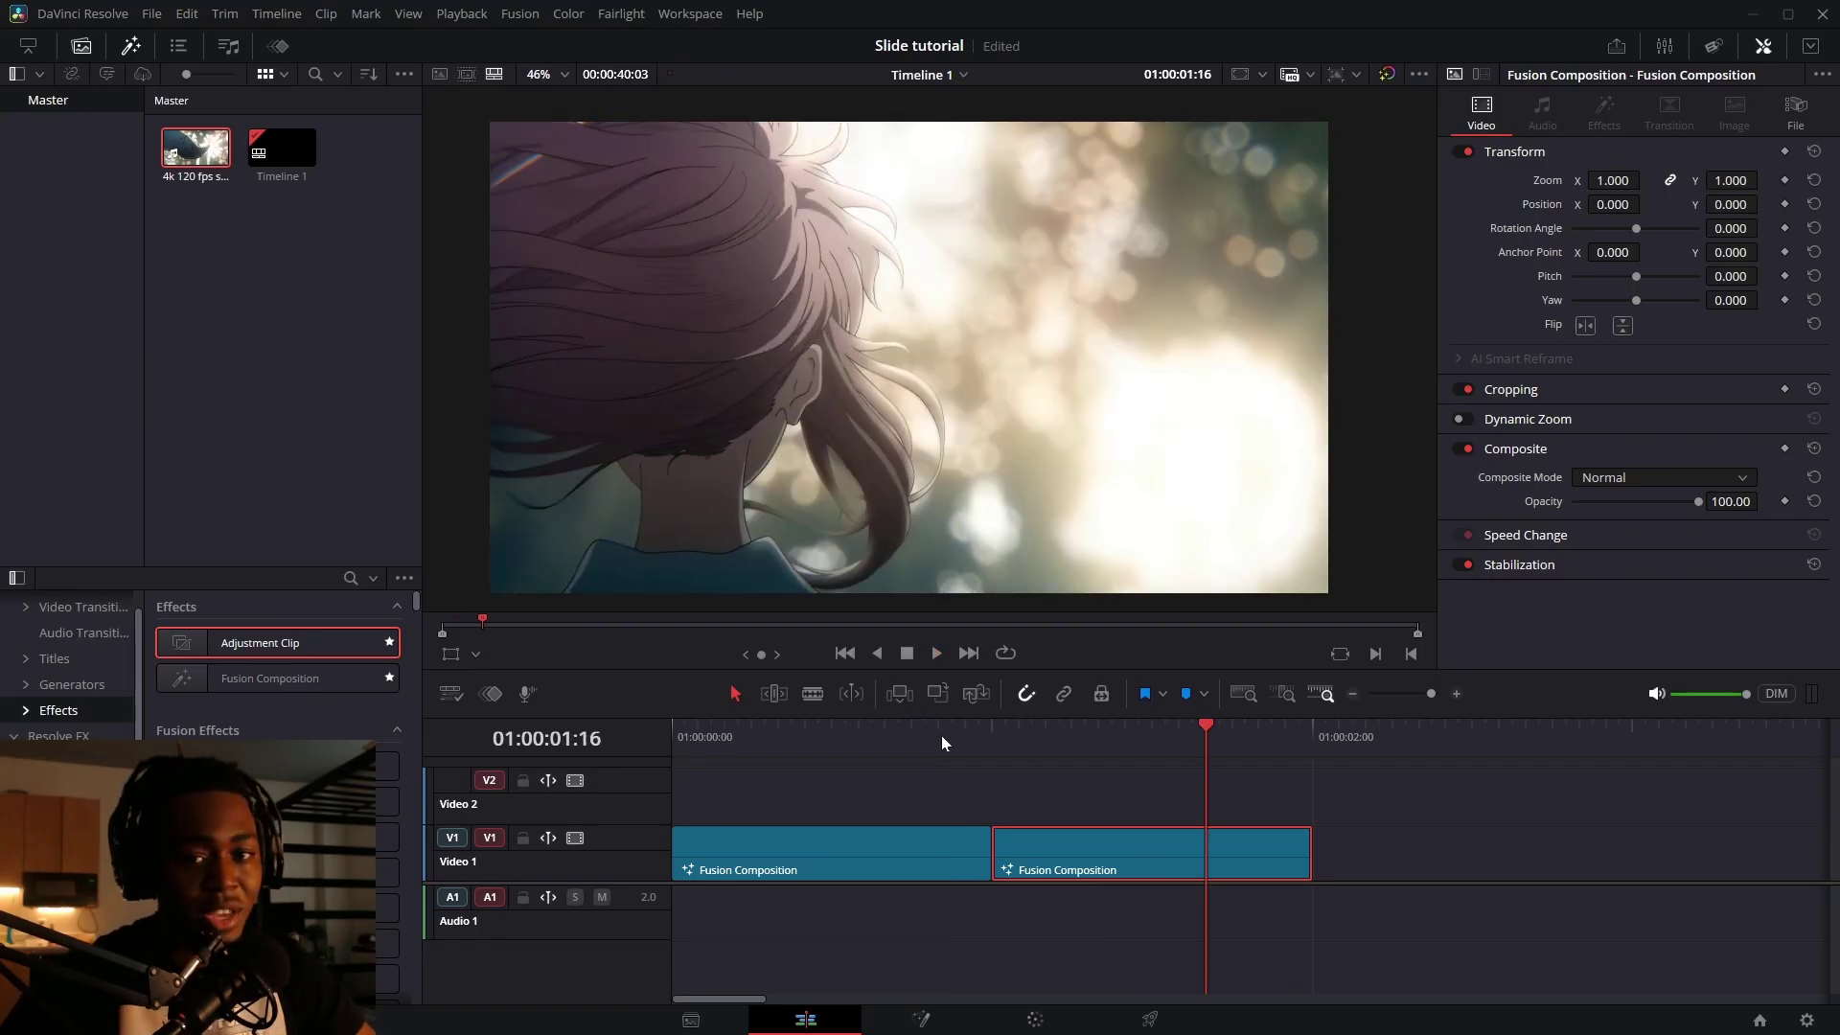
pyautogui.click(941, 734)
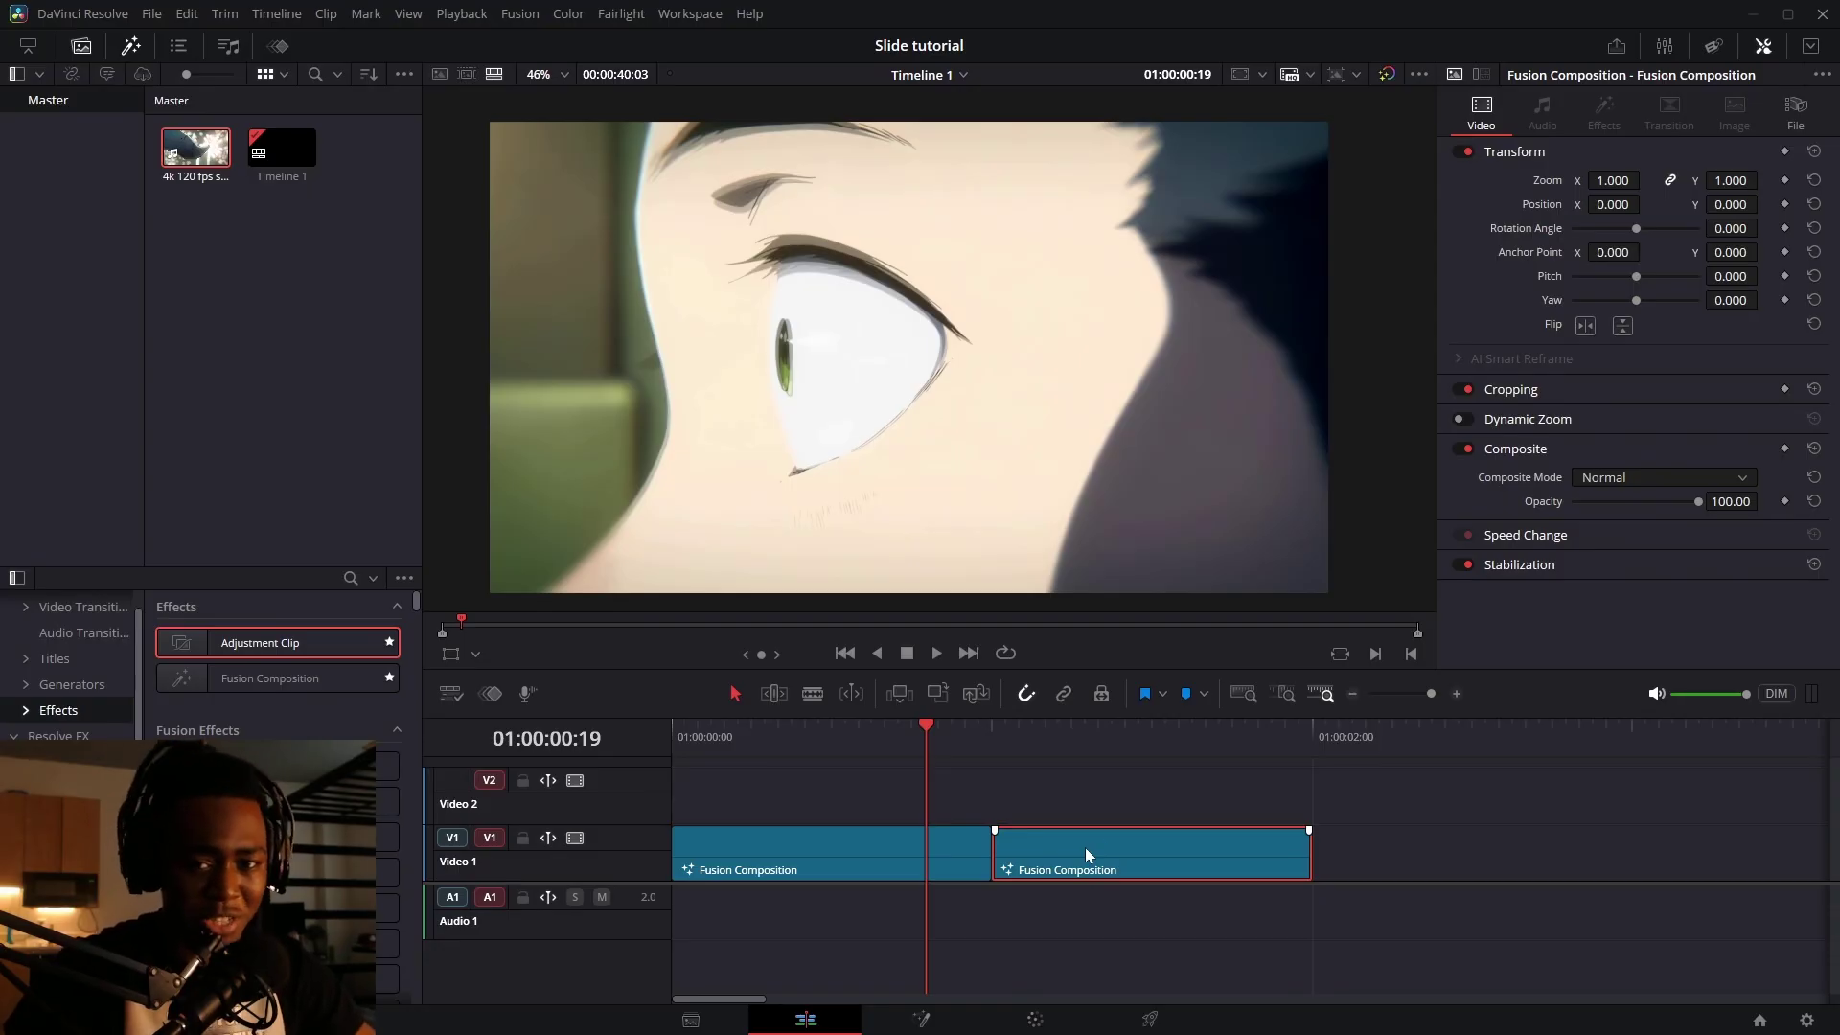
# - Step through the first clip's final frames to 01:00:00:23, shift the second clip to start at 01:00:01:06, and play the cut
pyautogui.press('Right')
pyautogui.press('Right')
pyautogui.press('Right')
pyautogui.press('Right')
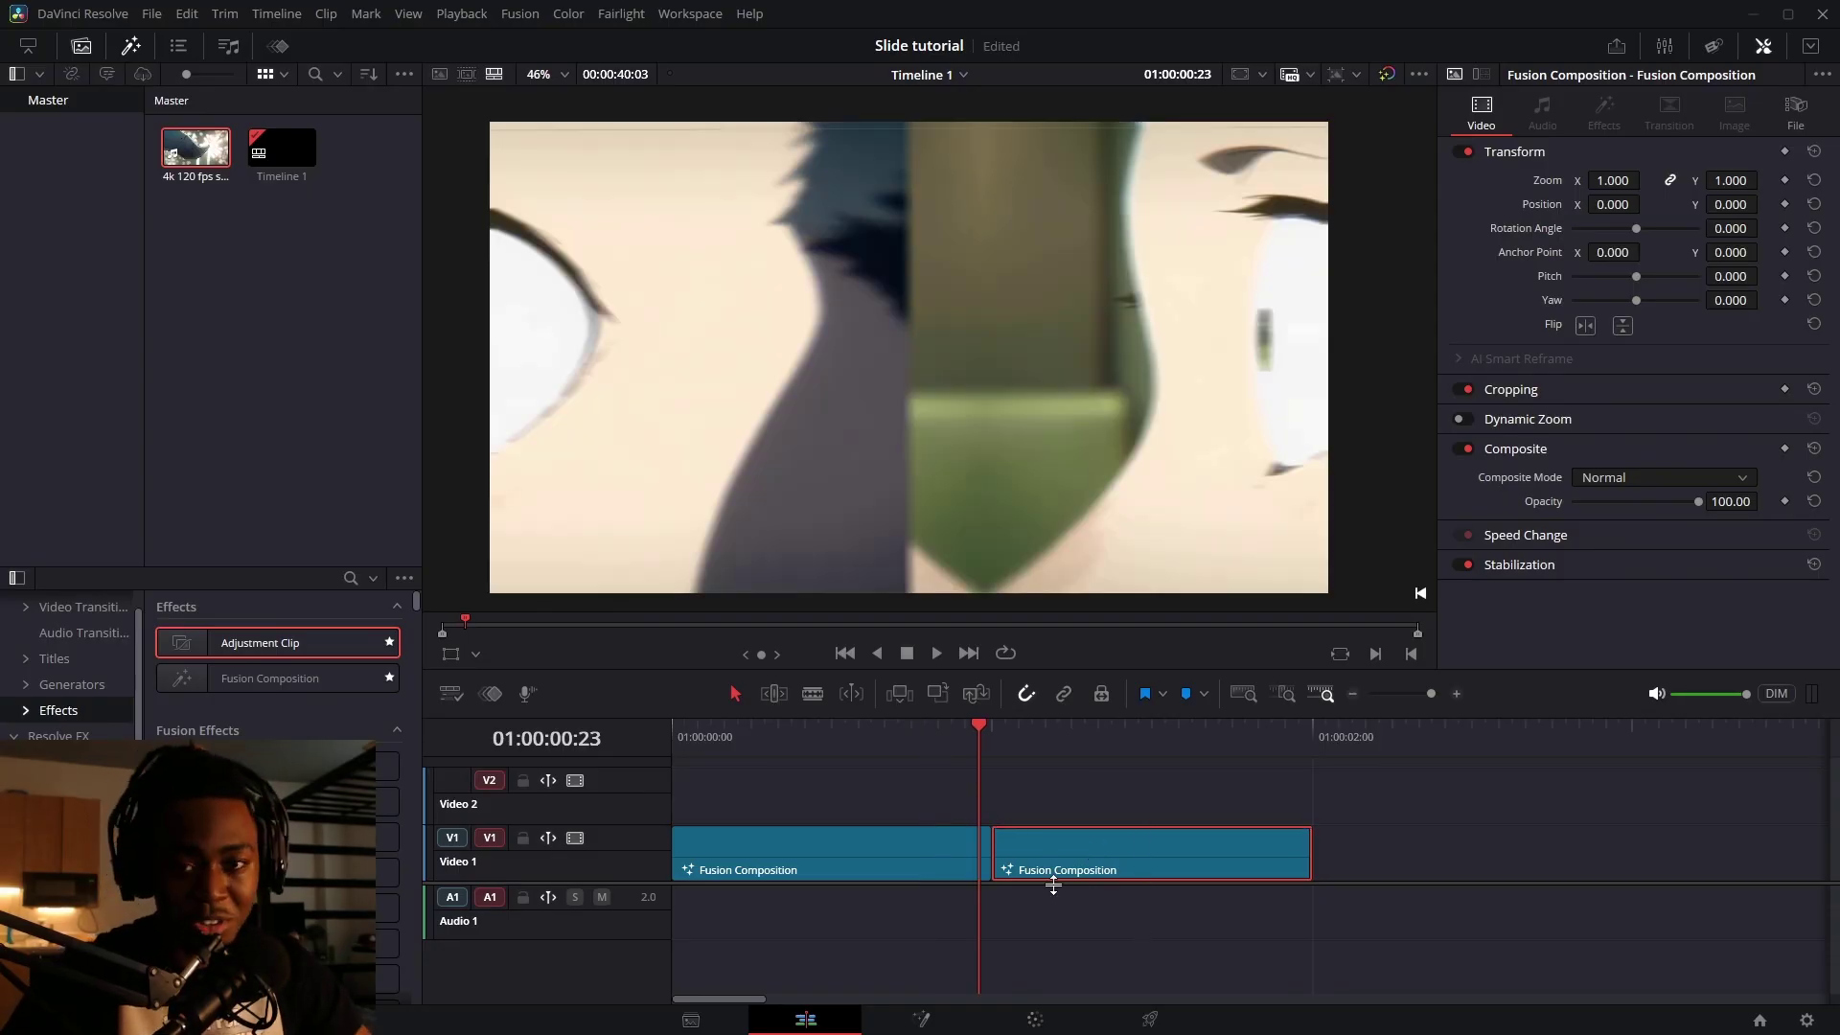
pyautogui.moveTo(1148, 844); pyautogui.dragTo(1148, 843)
pyautogui.press('space')
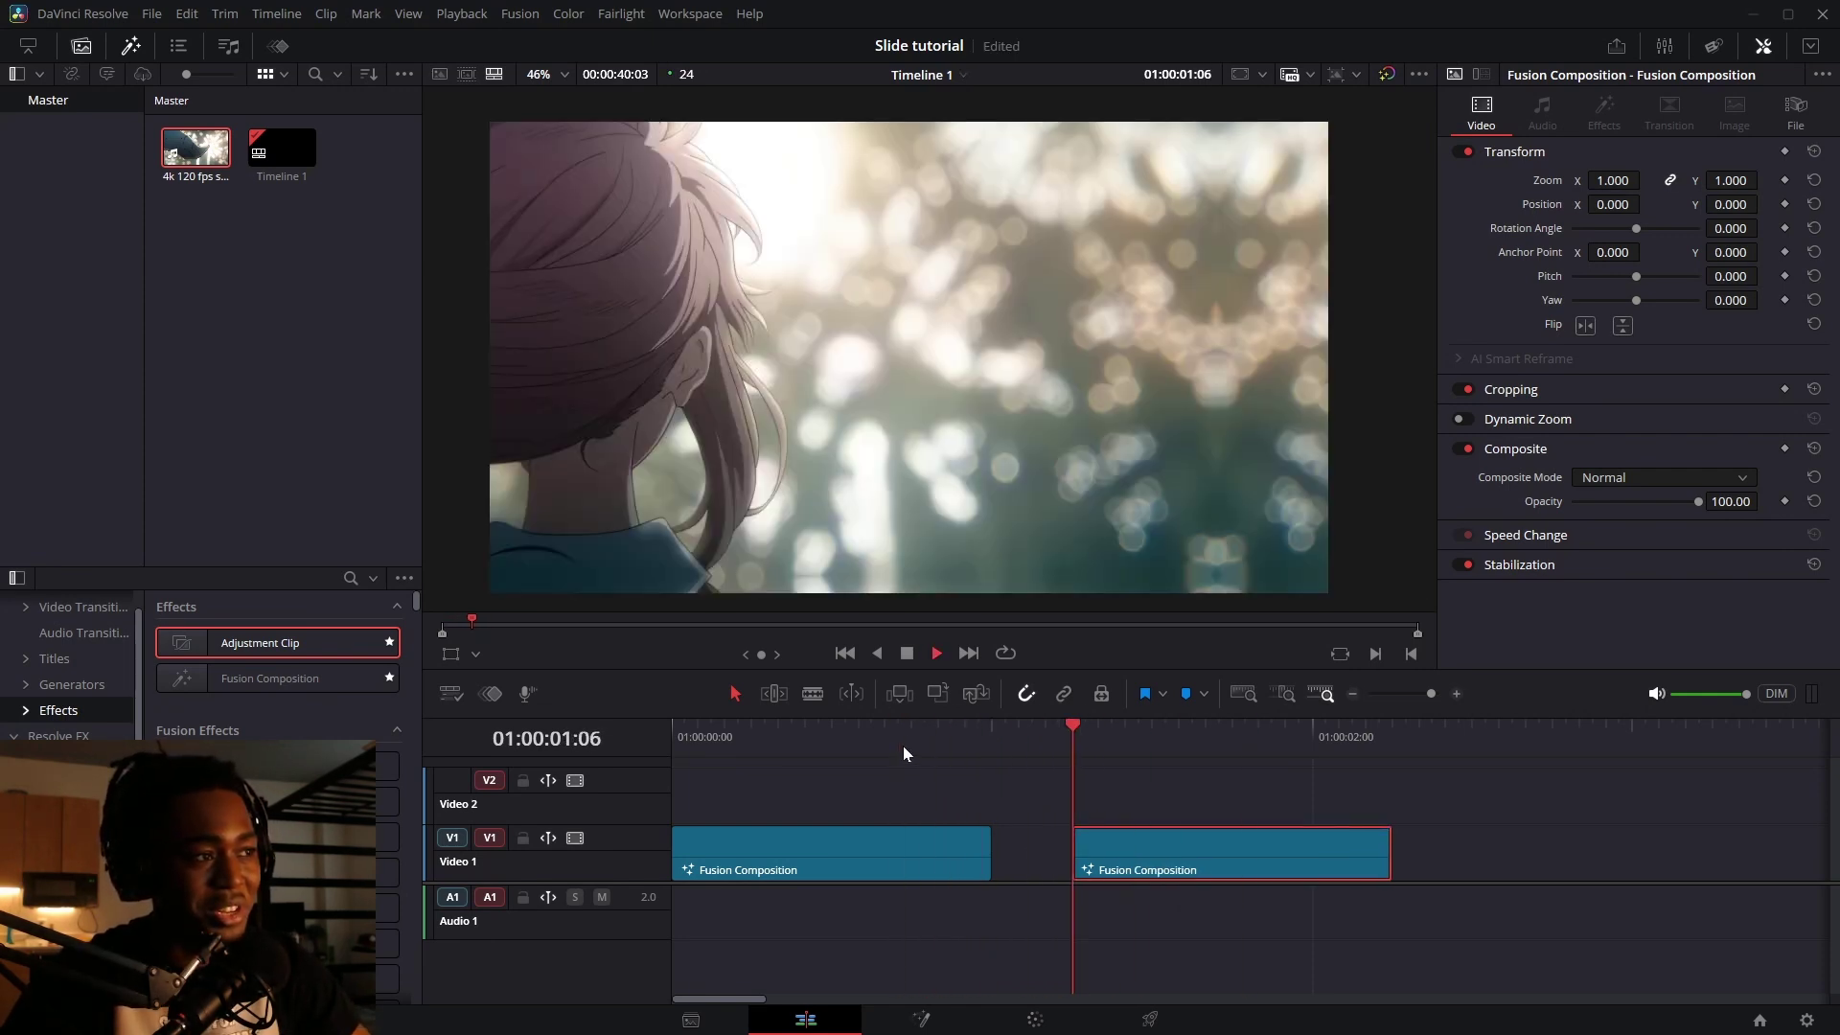
# - Add a Directional Blur node after ek2ShakeFinal in the first clip's composition and set its Length to 0.043
pyautogui.hotkey('shift', '5')
pyautogui.click(192, 369)
pyautogui.hotkey('shift', 'space')
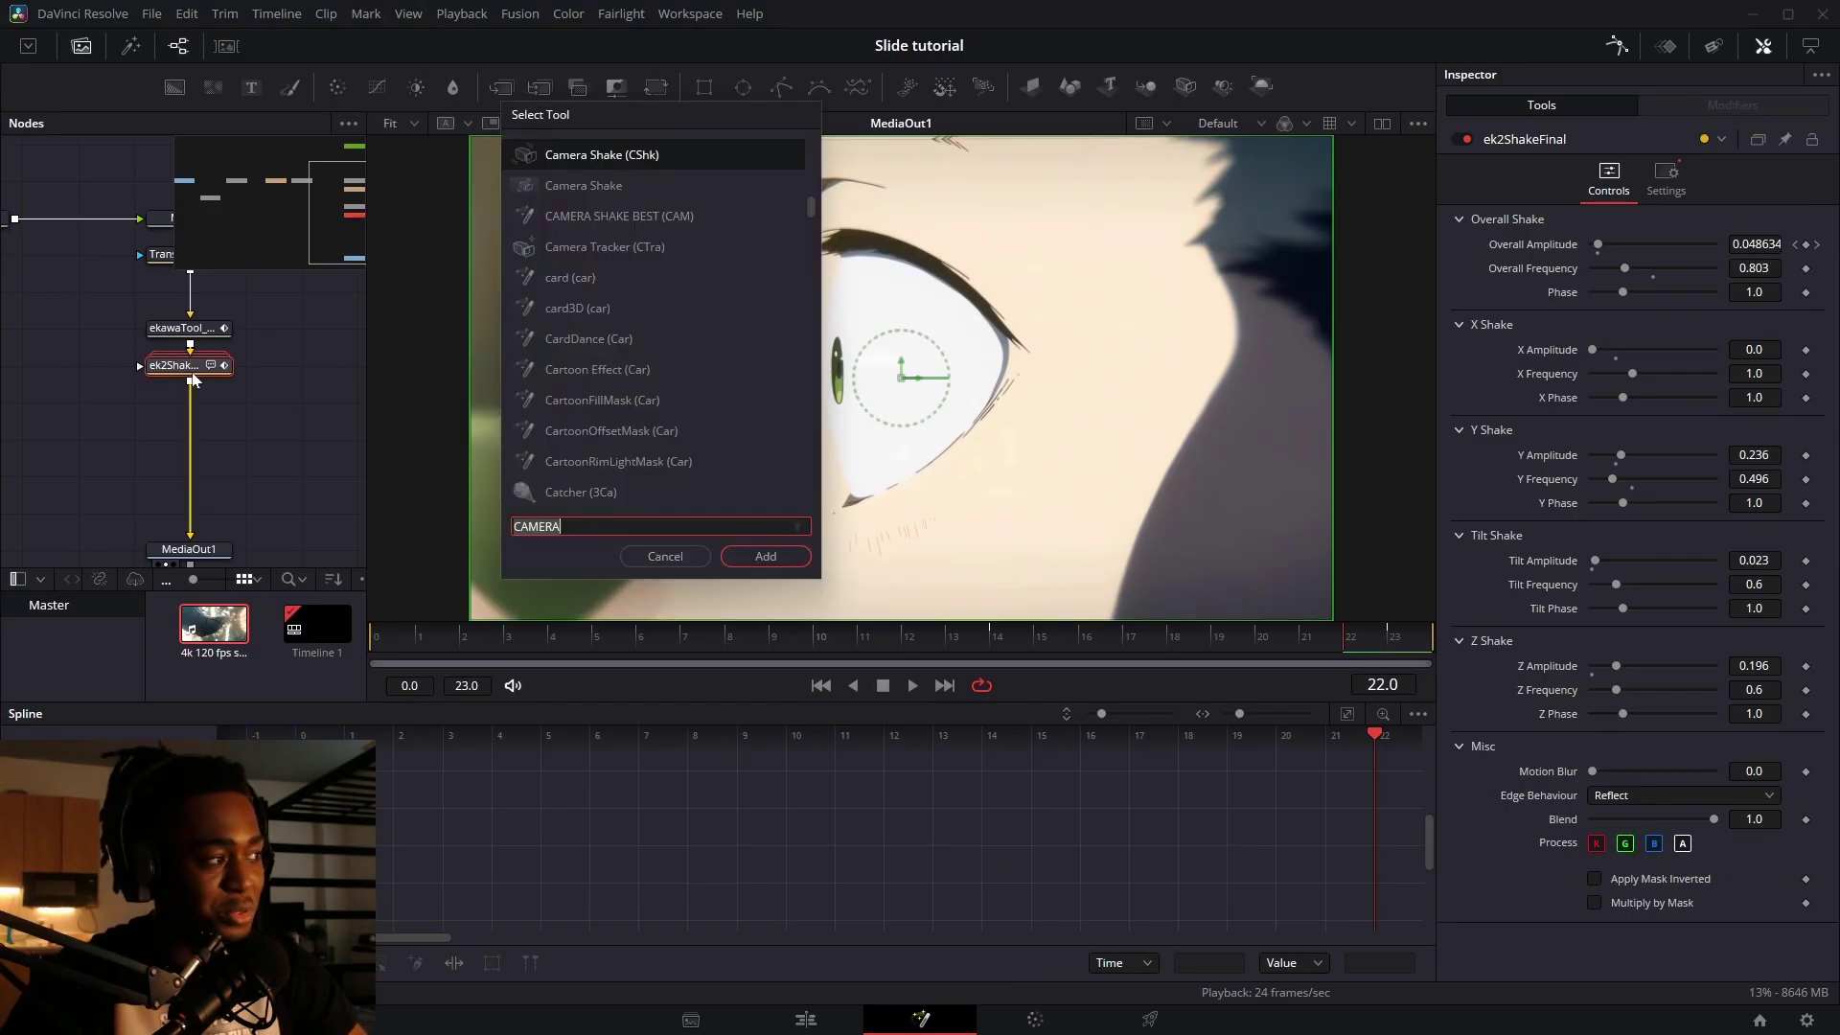
pyautogui.write('DIRE')
pyautogui.press('Return')
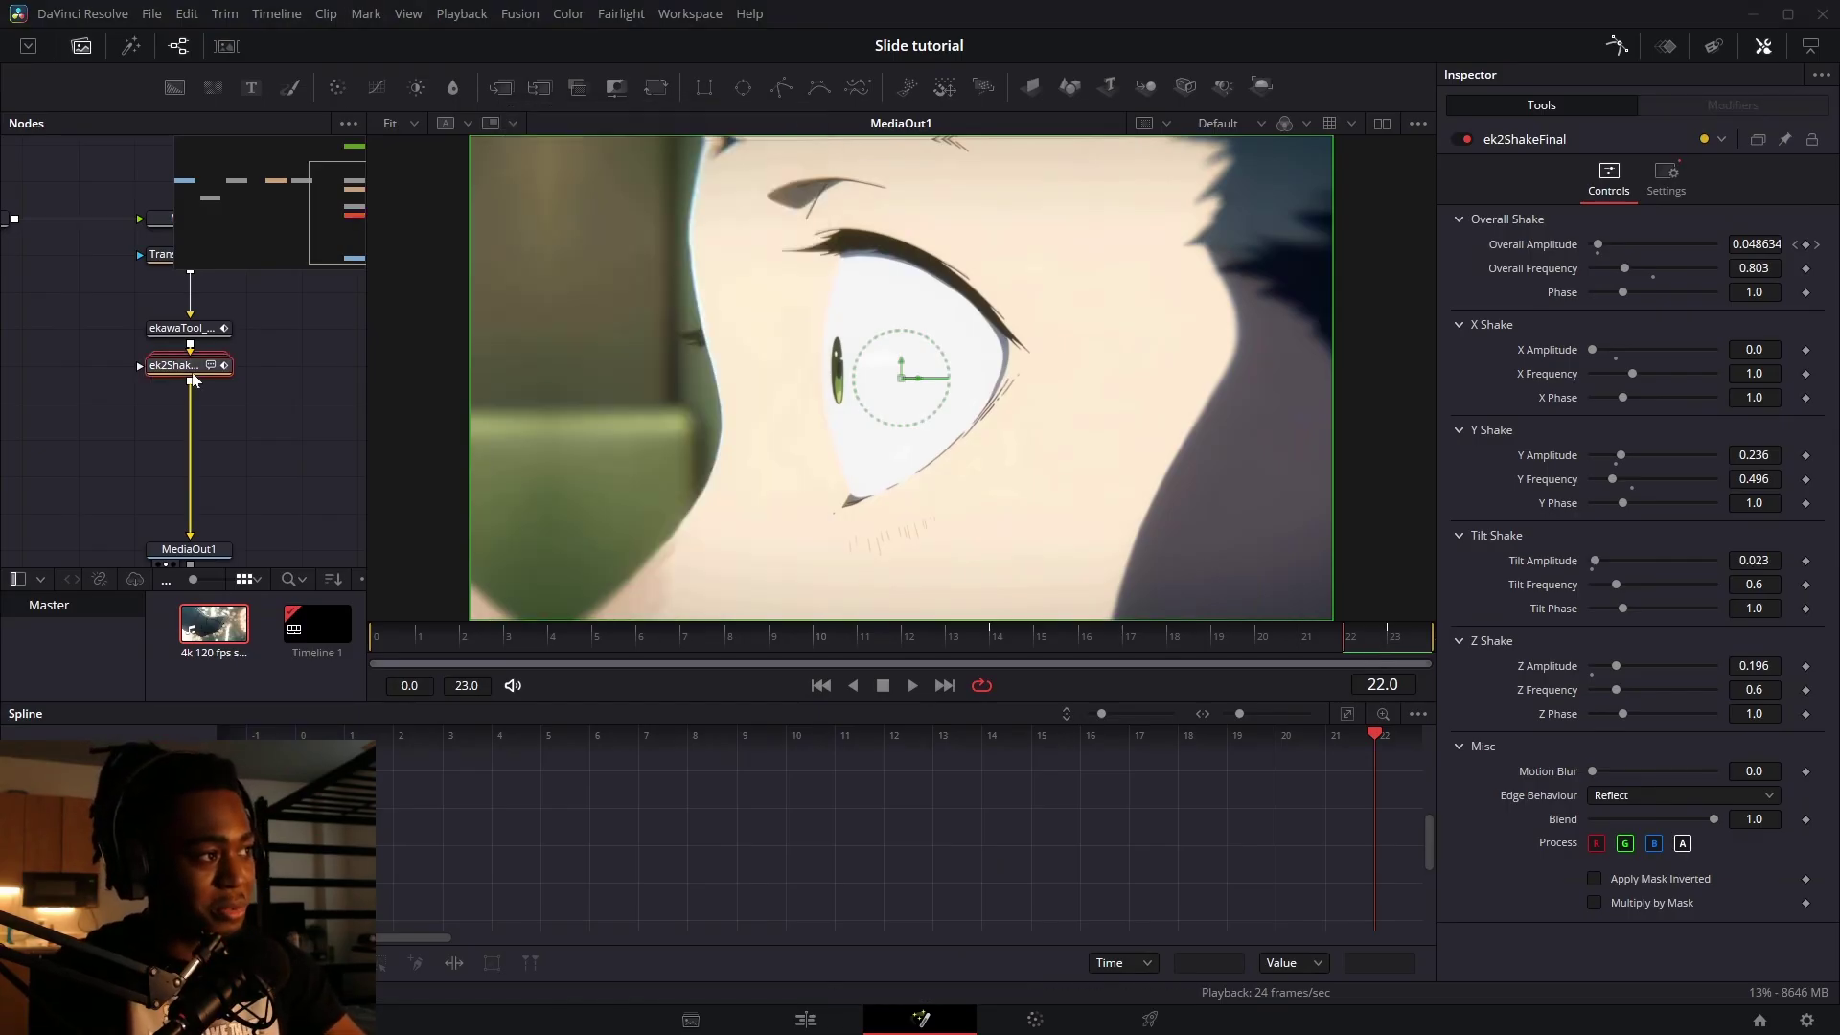
pyautogui.moveTo(1654, 271); pyautogui.dragTo(1680, 270)
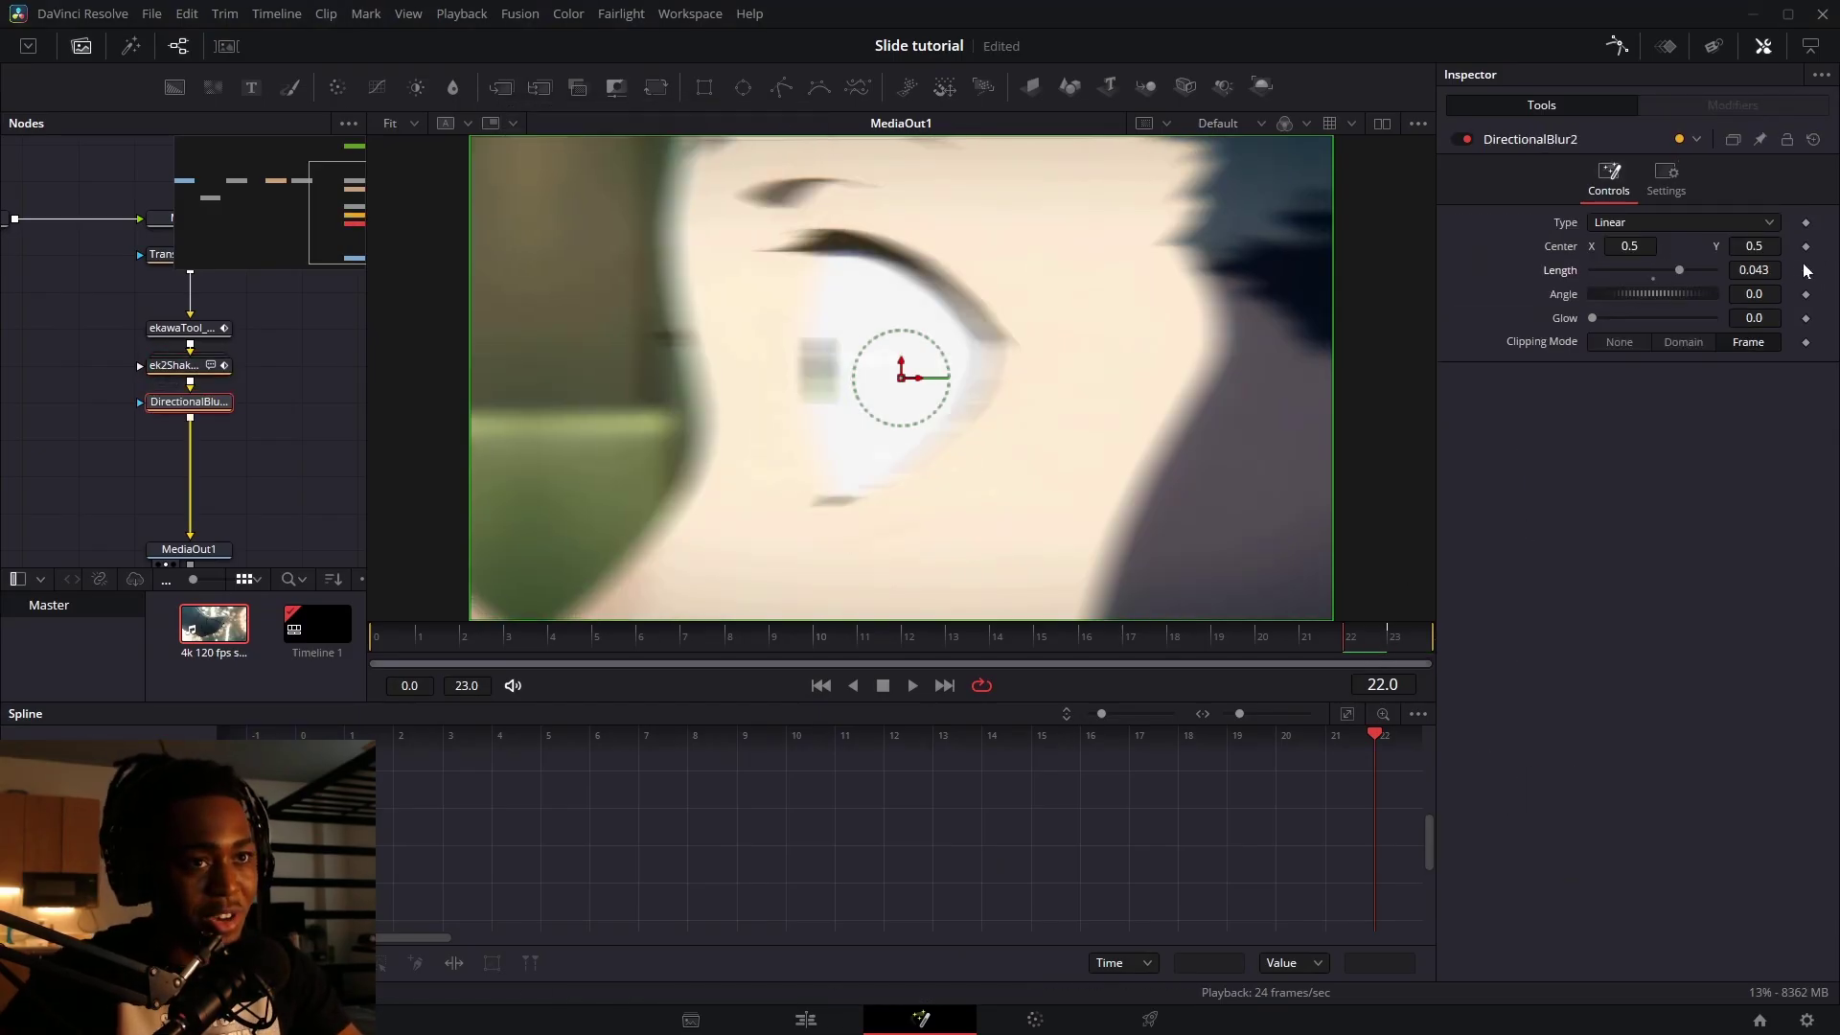
# - Play the end of the blurred first clip on the edit timeline around 01:00:00:20
pyautogui.click(182, 328)
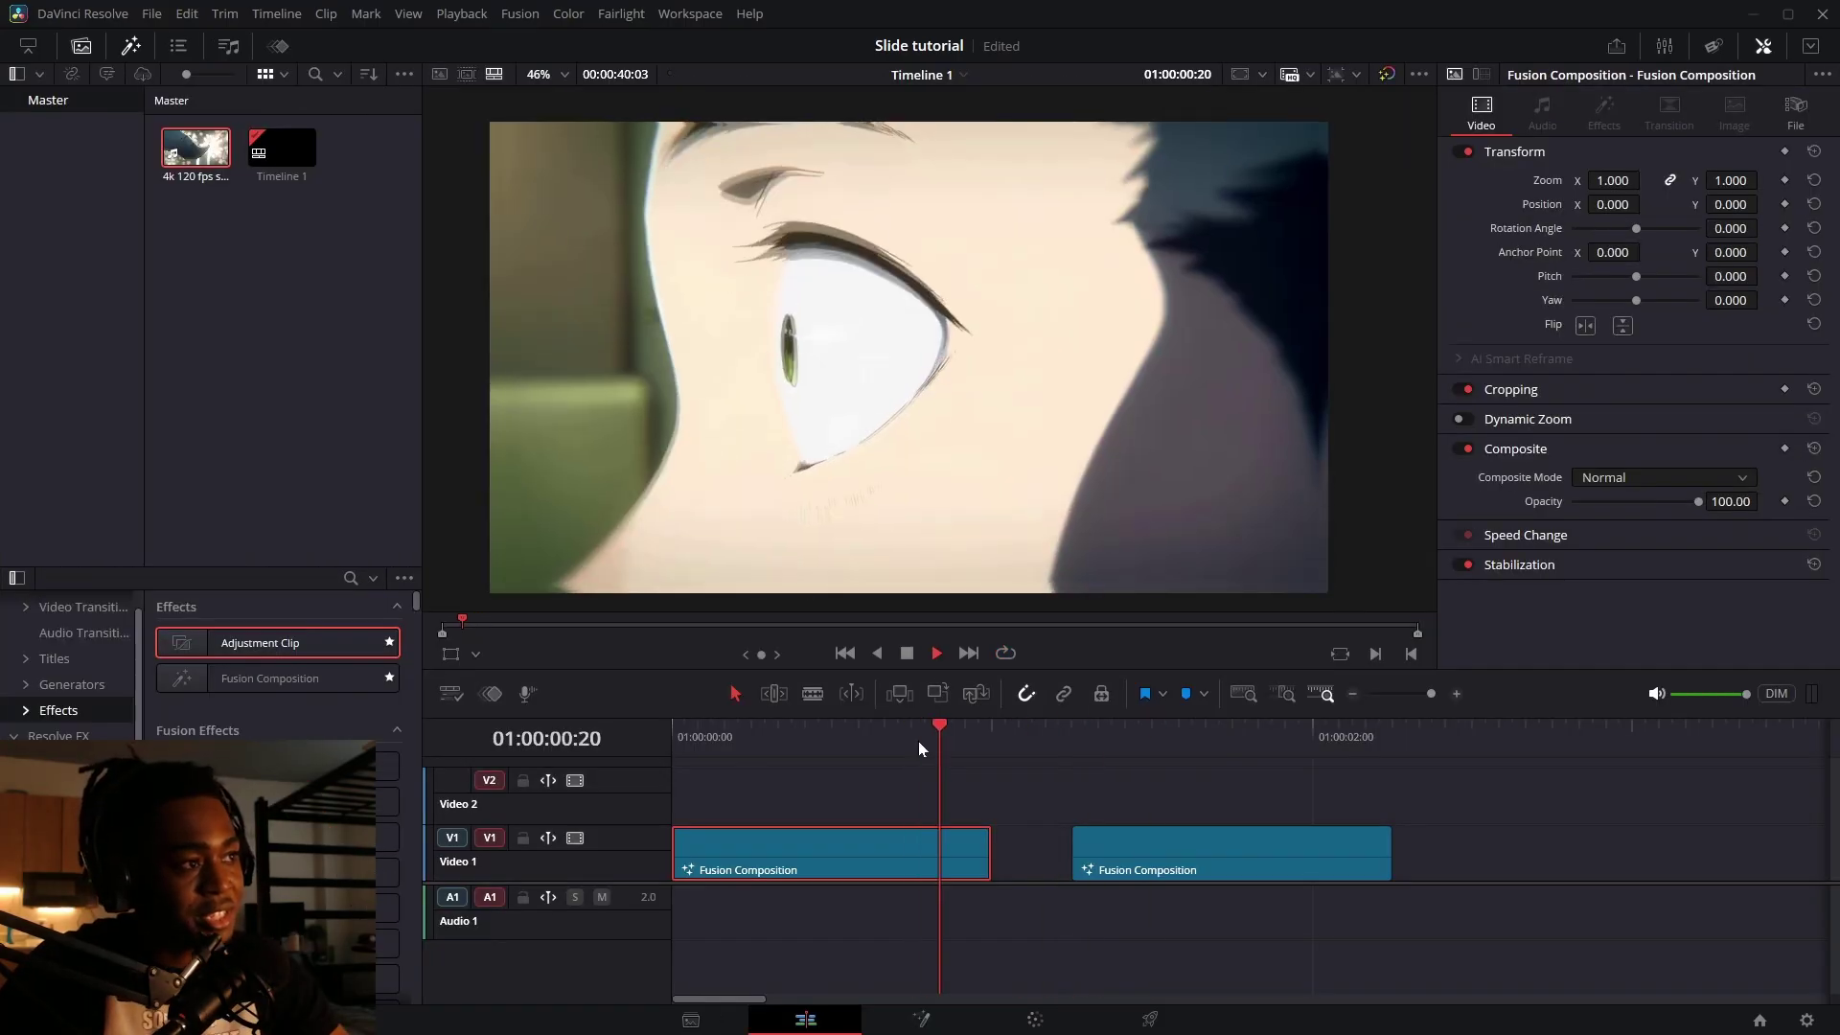
pyautogui.click(940, 739)
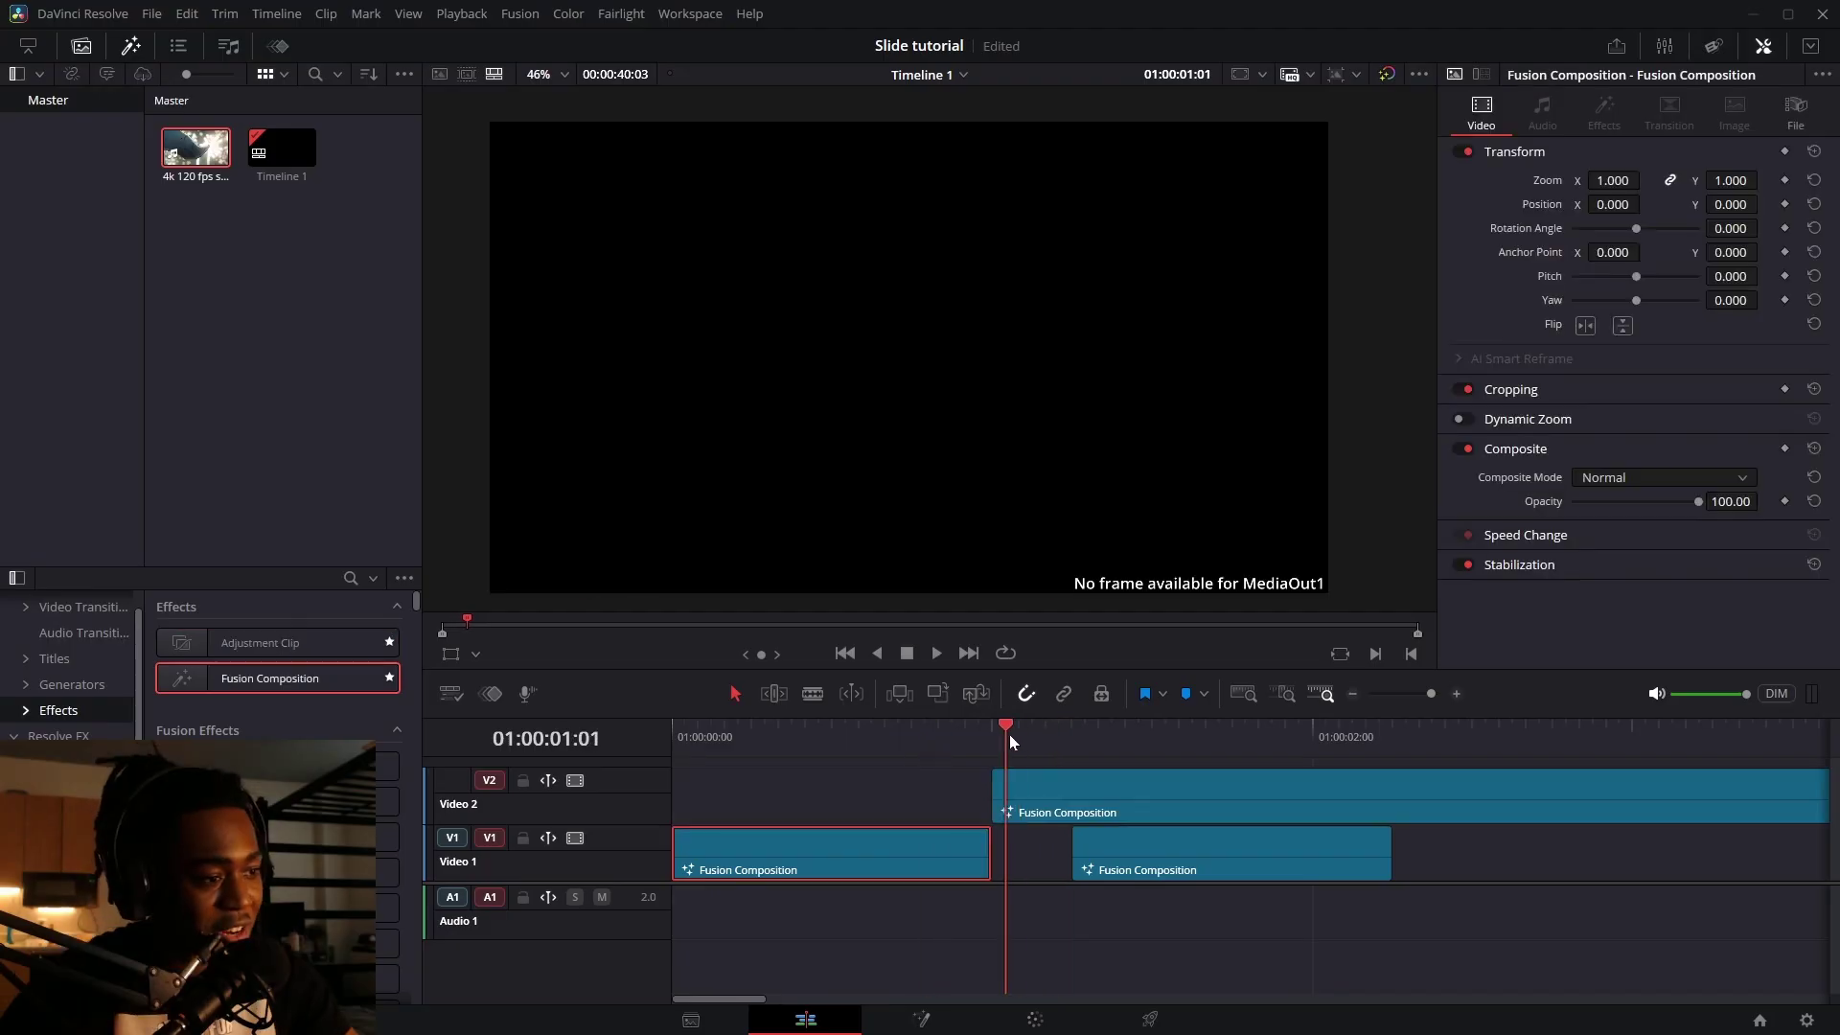
# - Cut the Fusion Composition on Video 2 at 01:00:01:02 and delete the remainder, leaving a short piece above the gap
pyautogui.click(1042, 807)
pyautogui.click(1016, 734)
pyautogui.hotkey('ctrl', 'b')
pyautogui.click(1073, 798)
pyautogui.press('BackSpace')
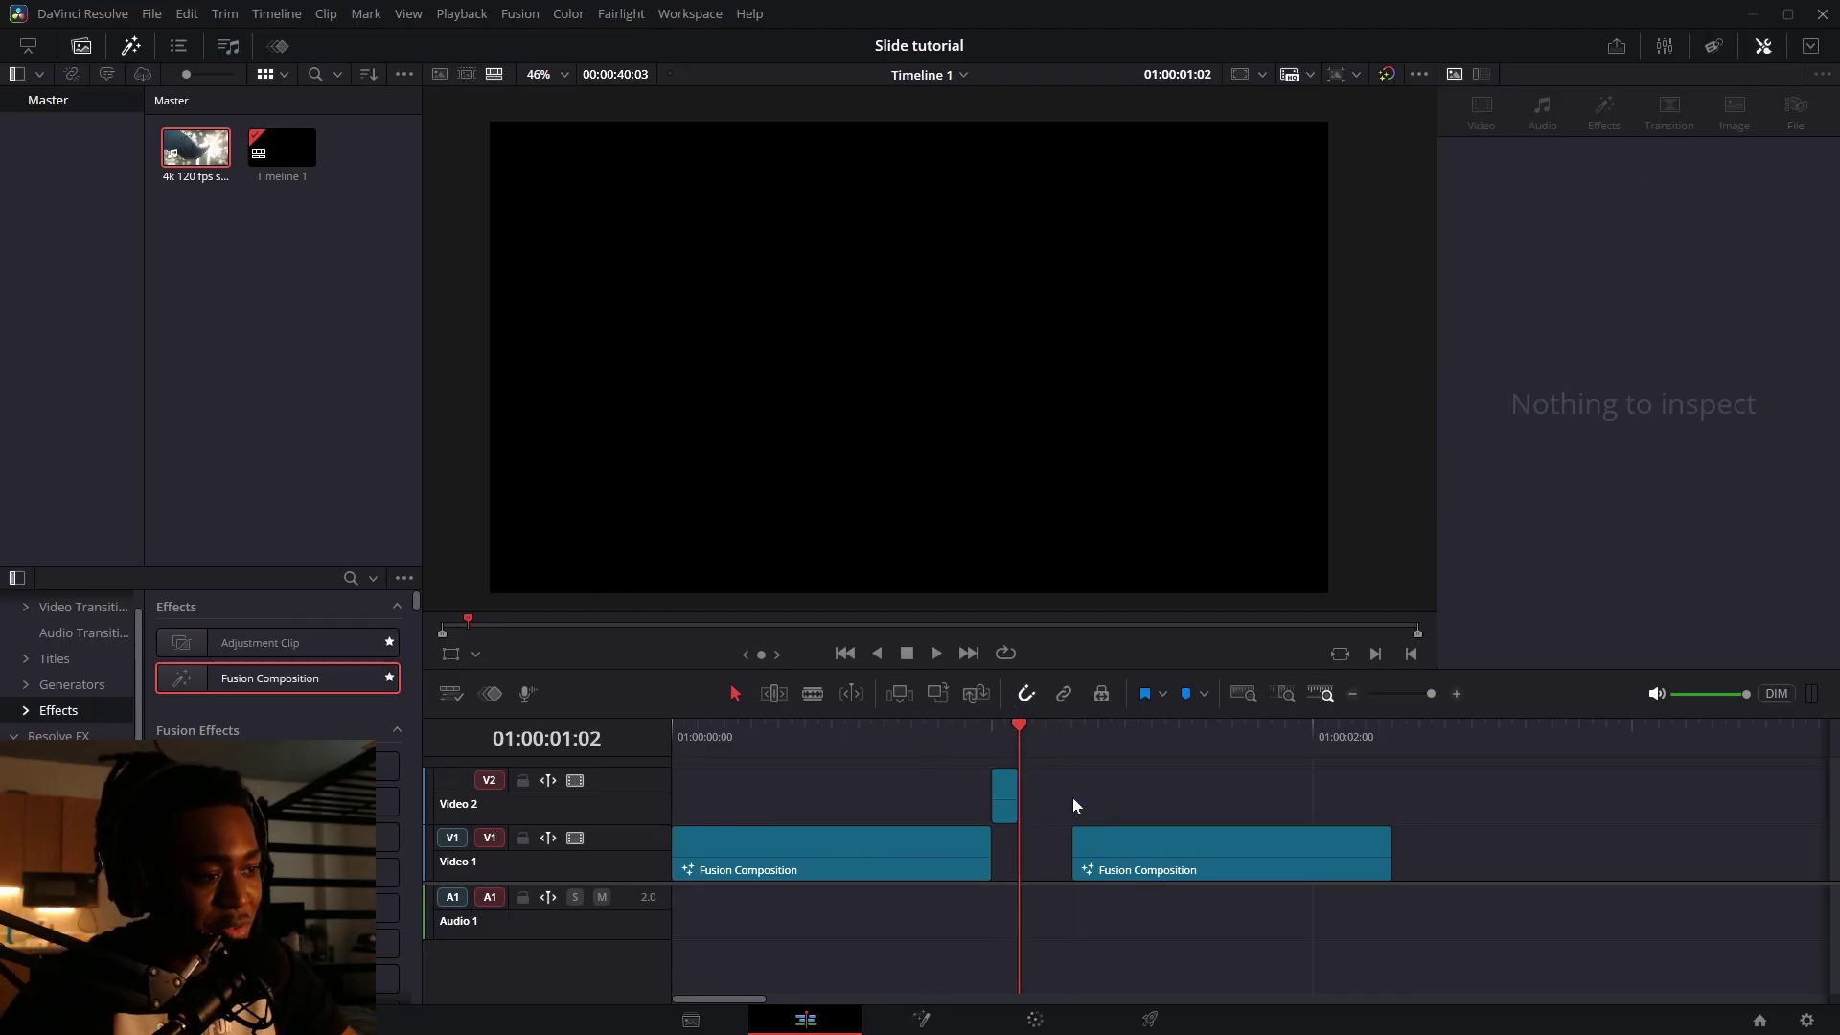
# - Place two copies of the short composition in the Video 1 gap and trim the second copy's start by one frame
pyautogui.click(1009, 810)
pyautogui.moveTo(1432, 692); pyautogui.dragTo(1436, 694)
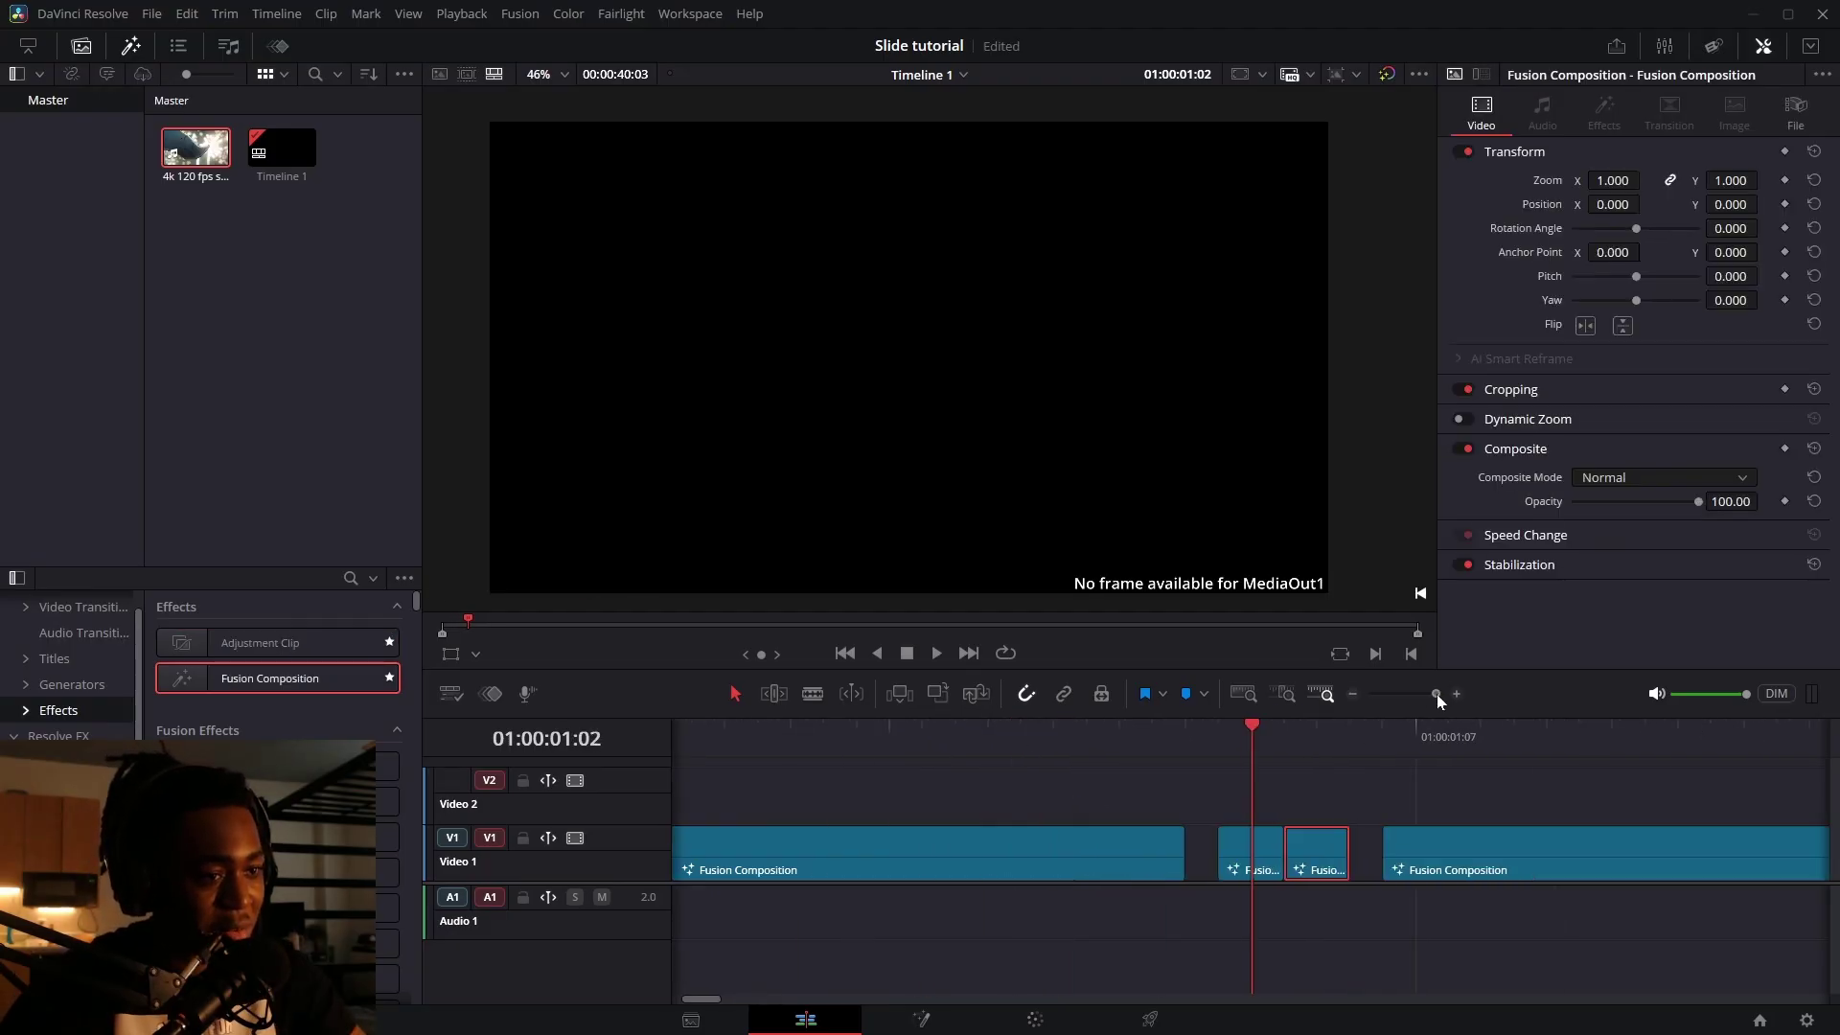
pyautogui.moveTo(1286, 849); pyautogui.dragTo(1311, 848)
pyautogui.moveTo(1196, 805); pyautogui.dragTo(1361, 887)
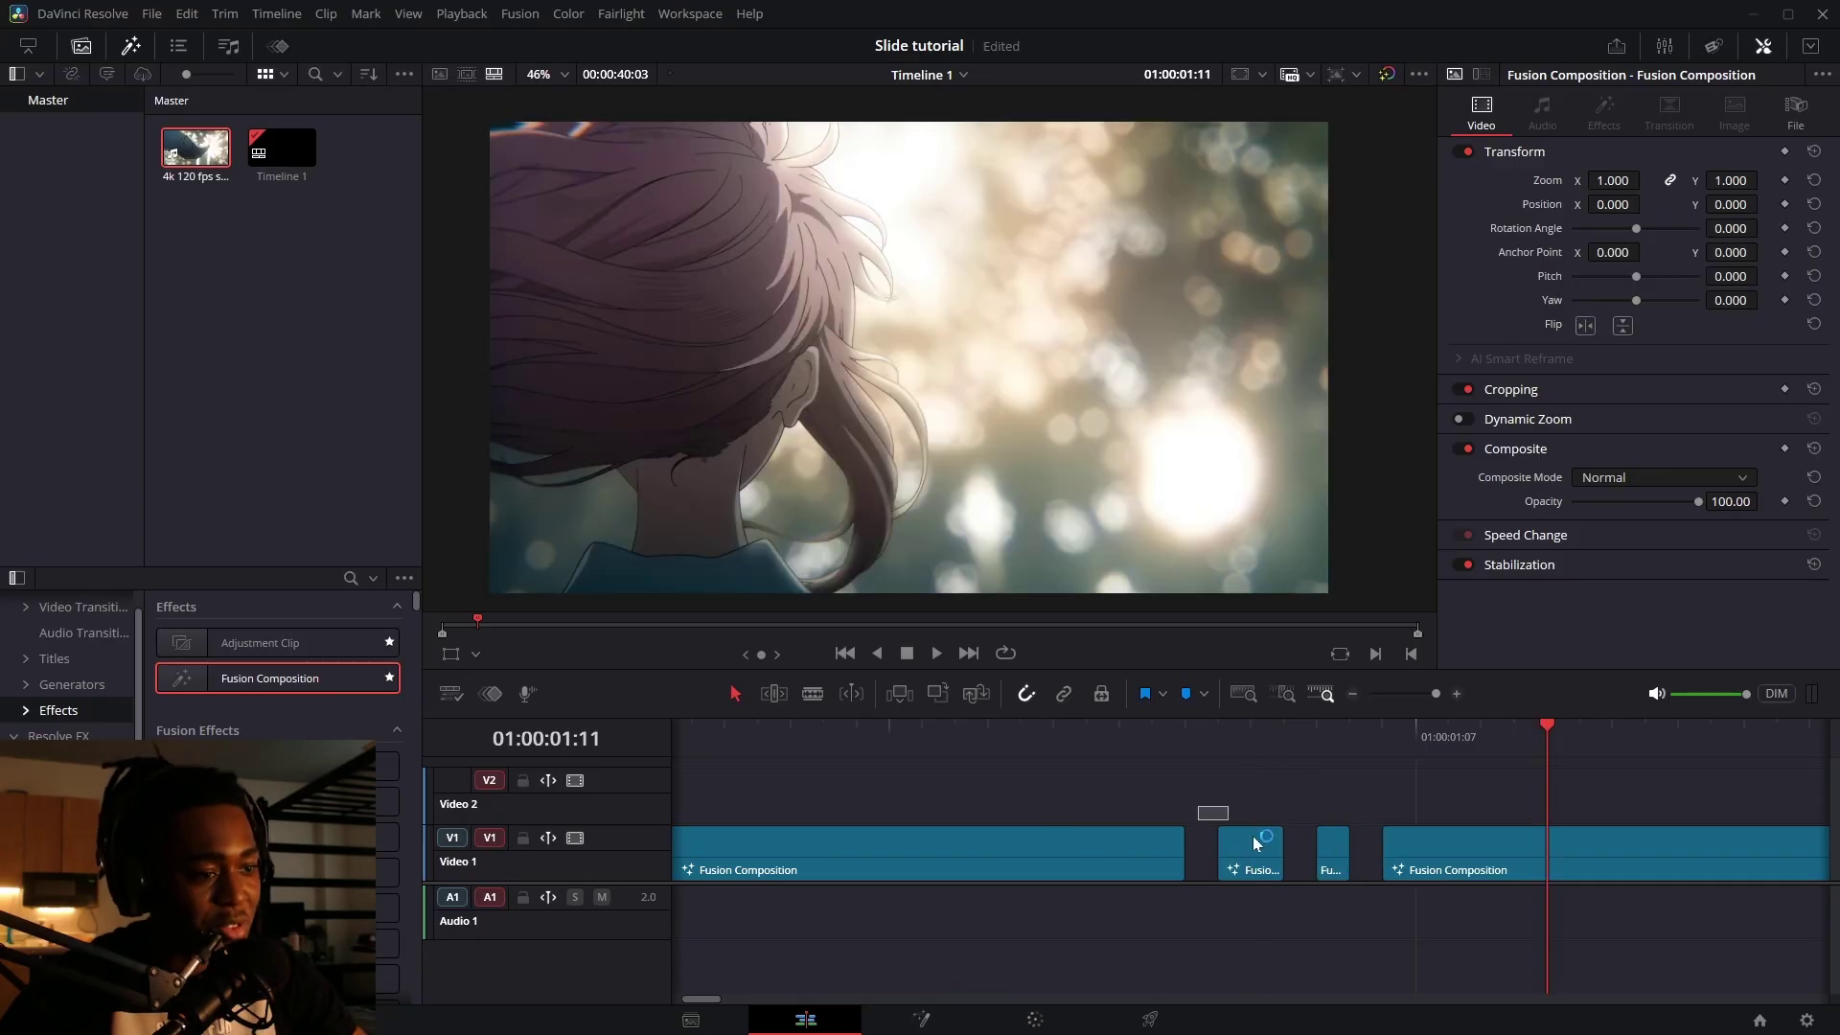
# - In the first short composition, add the ekawa ExShake 2 node between MediaIn1 and Merge1
pyautogui.moveTo(1221, 736); pyautogui.dragTo(1377, 763)
pyautogui.hotkey('shift', '5')
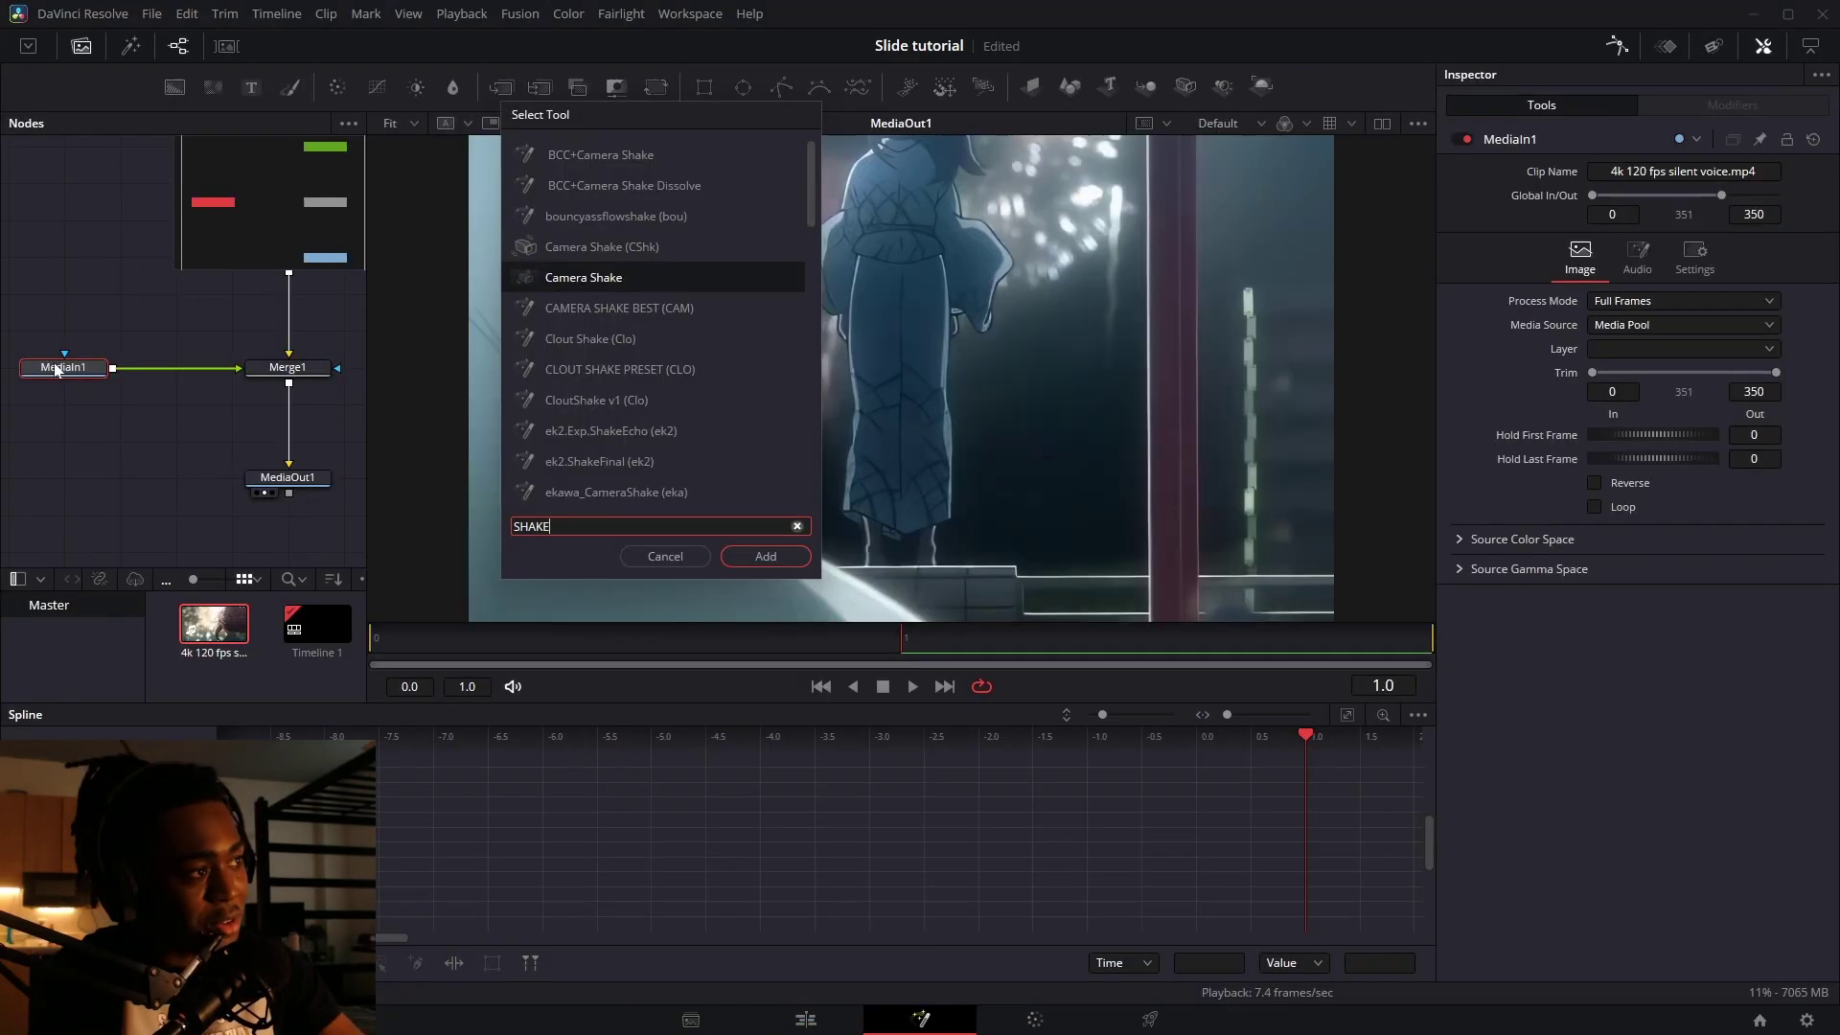
pyautogui.press('Down')
pyautogui.press('Return')
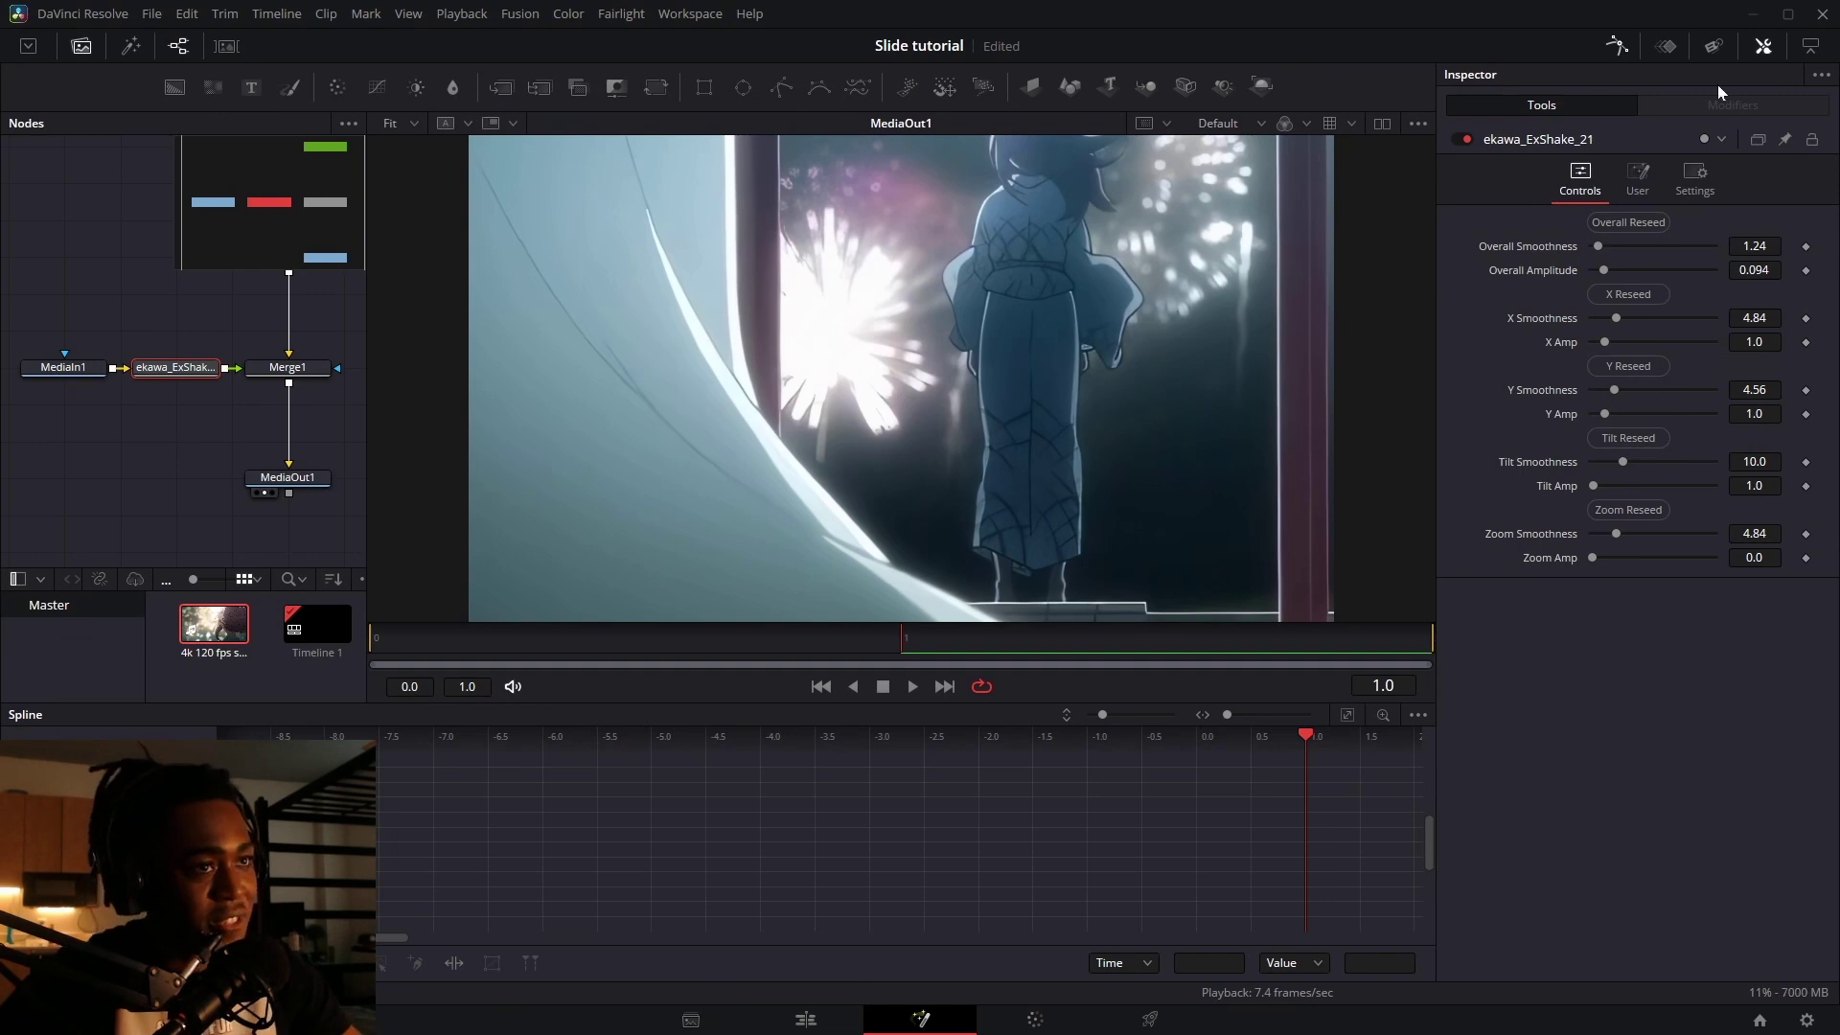
# - Set the shake's Overall Smoothness to 0.001, Overall Amplitude to 0.112, X Amp to 3.31 and Y Amp to 1.89, and preview it
pyautogui.click(1627, 193)
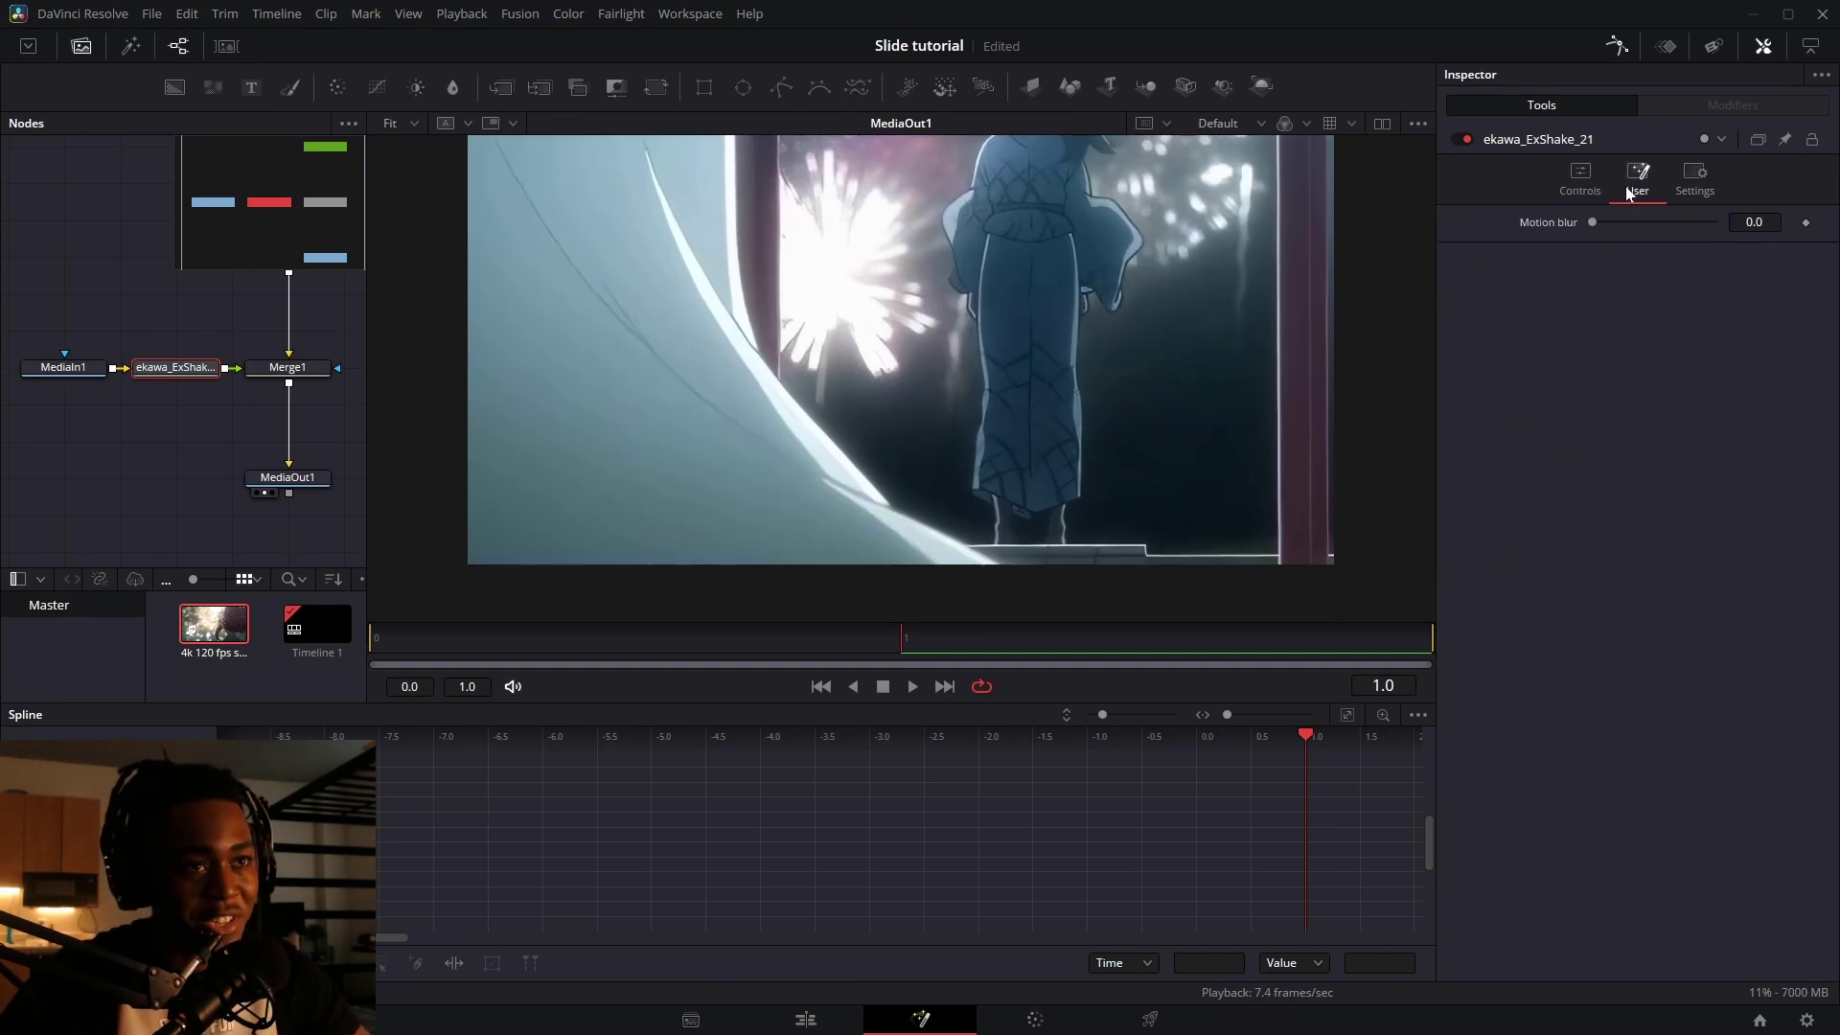
pyautogui.click(1579, 178)
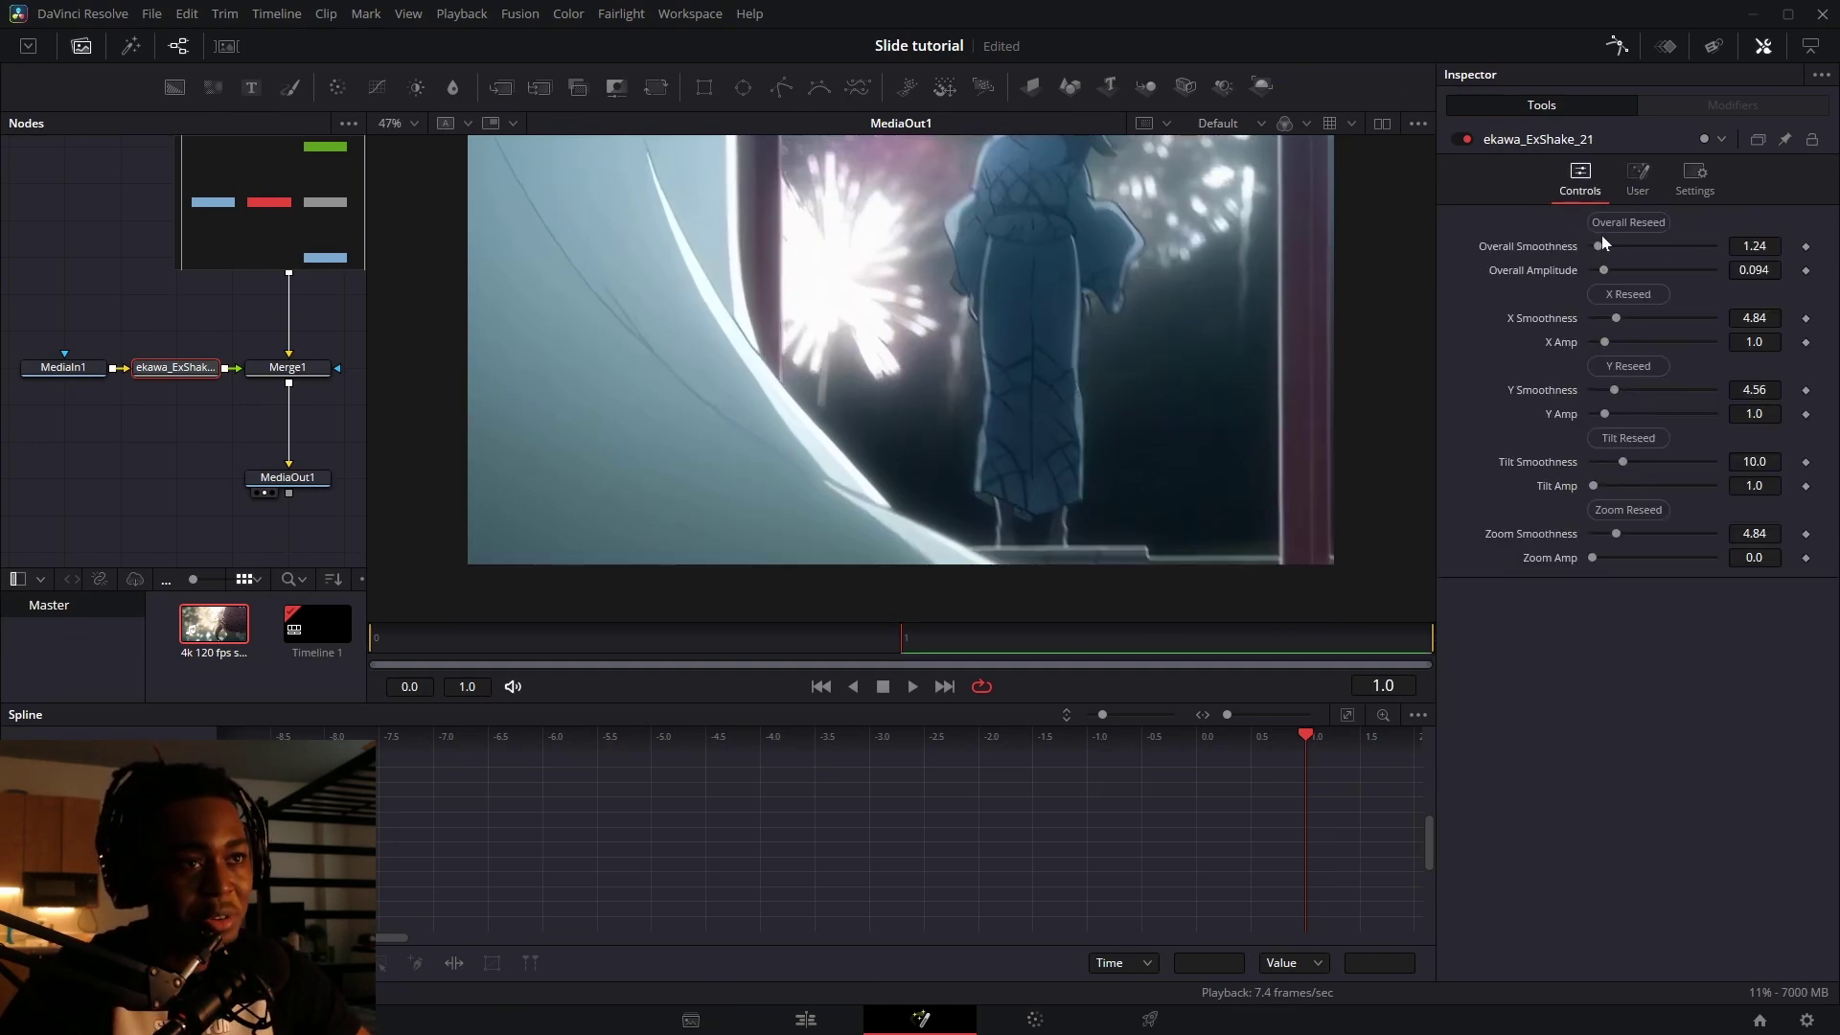
pyautogui.moveTo(1594, 247); pyautogui.dragTo(1606, 270)
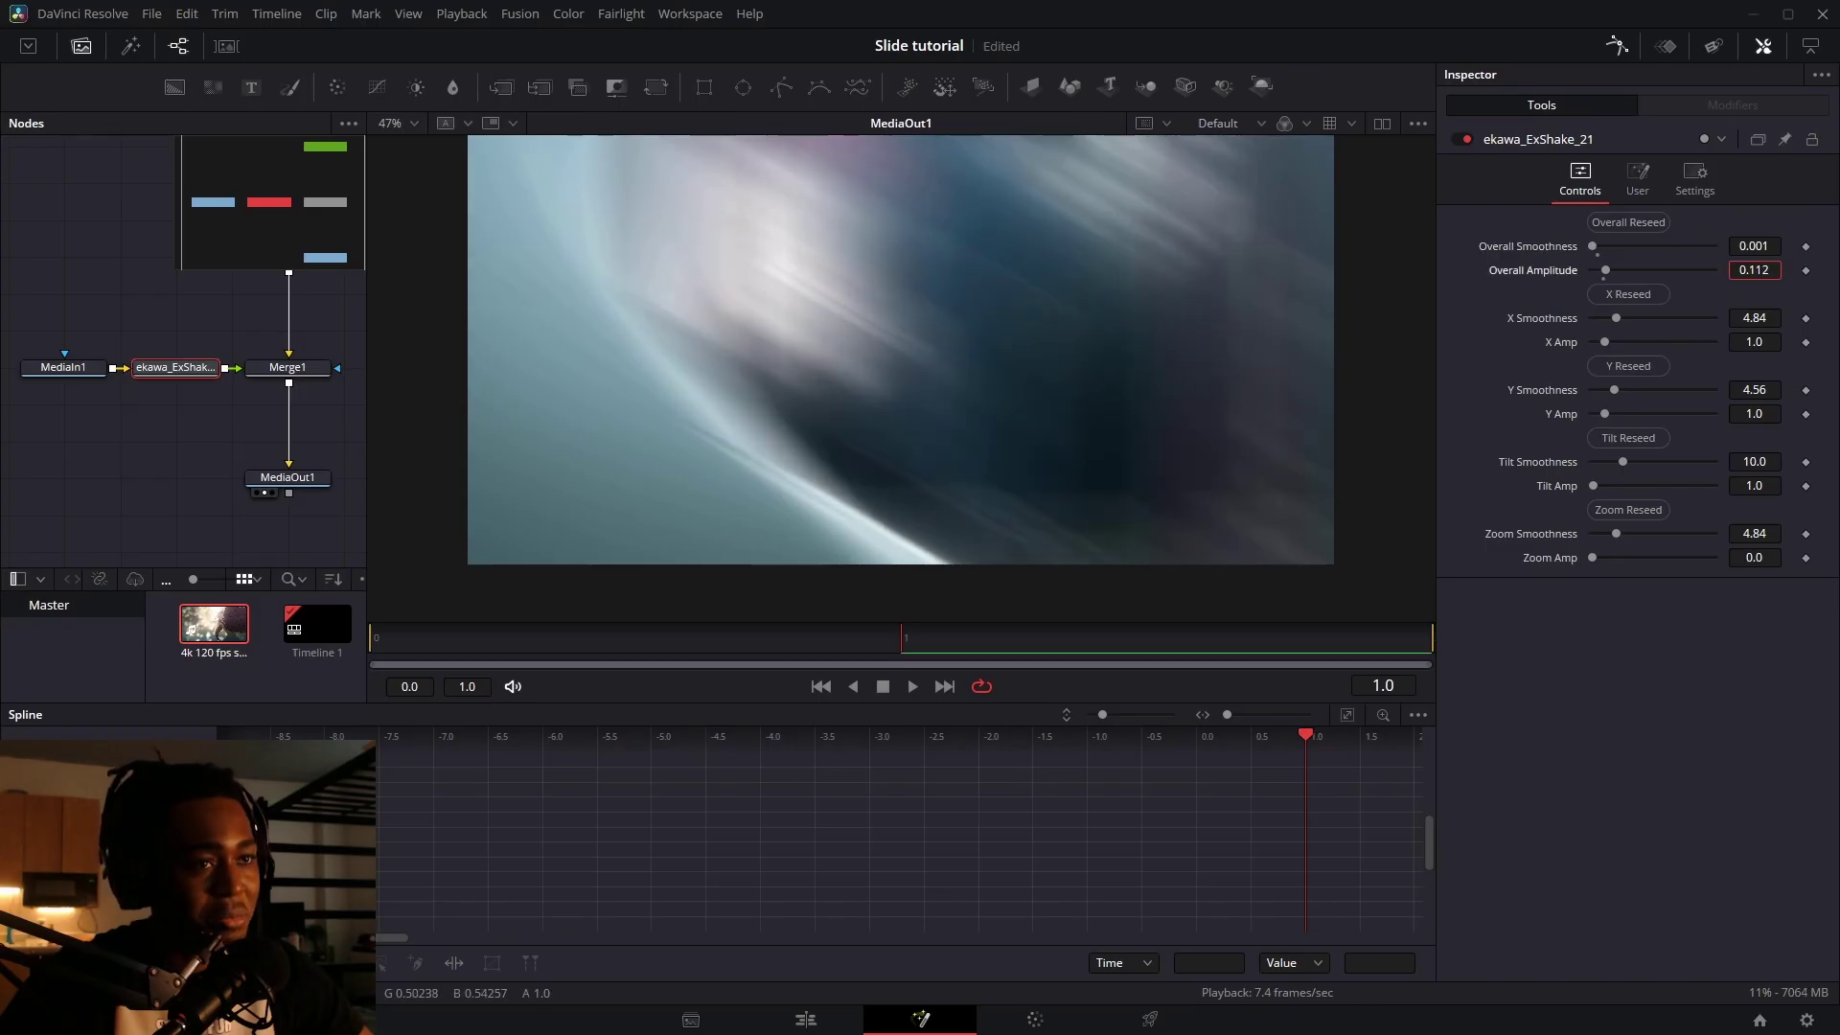
pyautogui.press('space')
pyautogui.moveTo(1606, 414); pyautogui.dragTo(1642, 416)
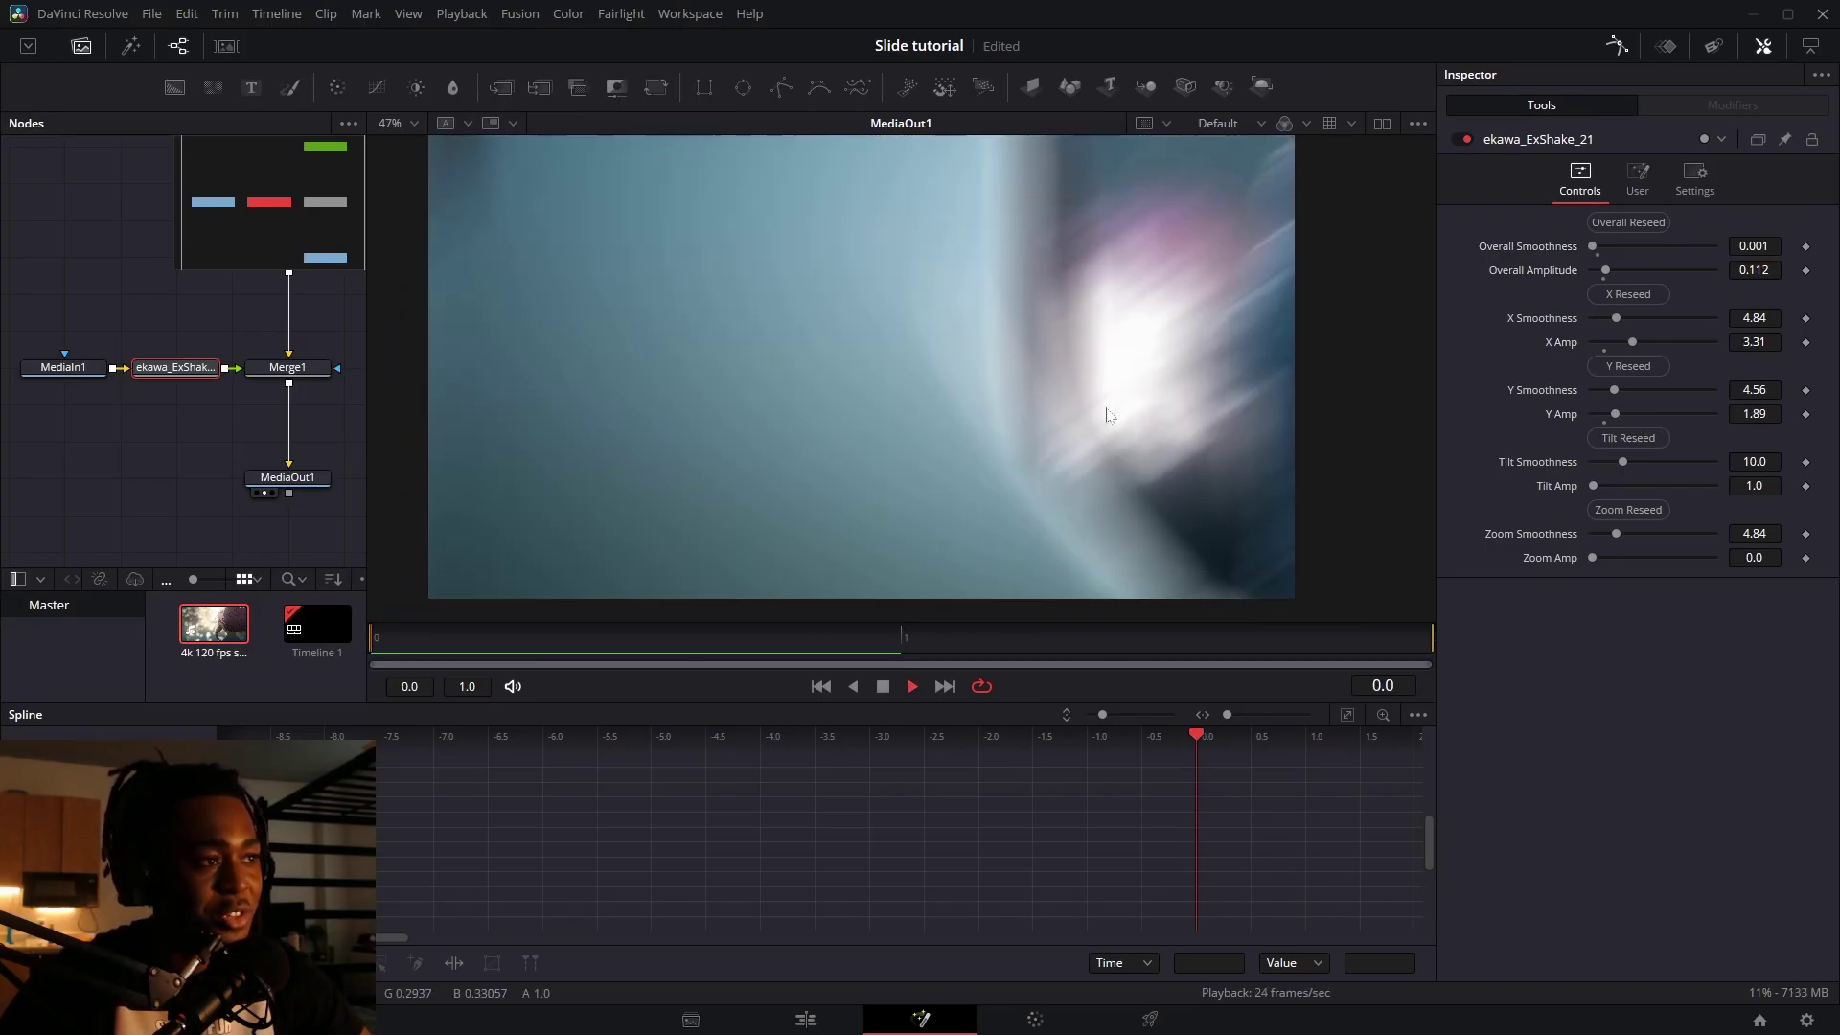
pyautogui.press('space')
pyautogui.hotkey('ctrl', 'f')
# - Set the shake's Motion blur to 0.173 and its Zoom Amp to 7.72
pyautogui.click(1637, 179)
pyautogui.moveTo(1653, 223); pyautogui.dragTo(1610, 234)
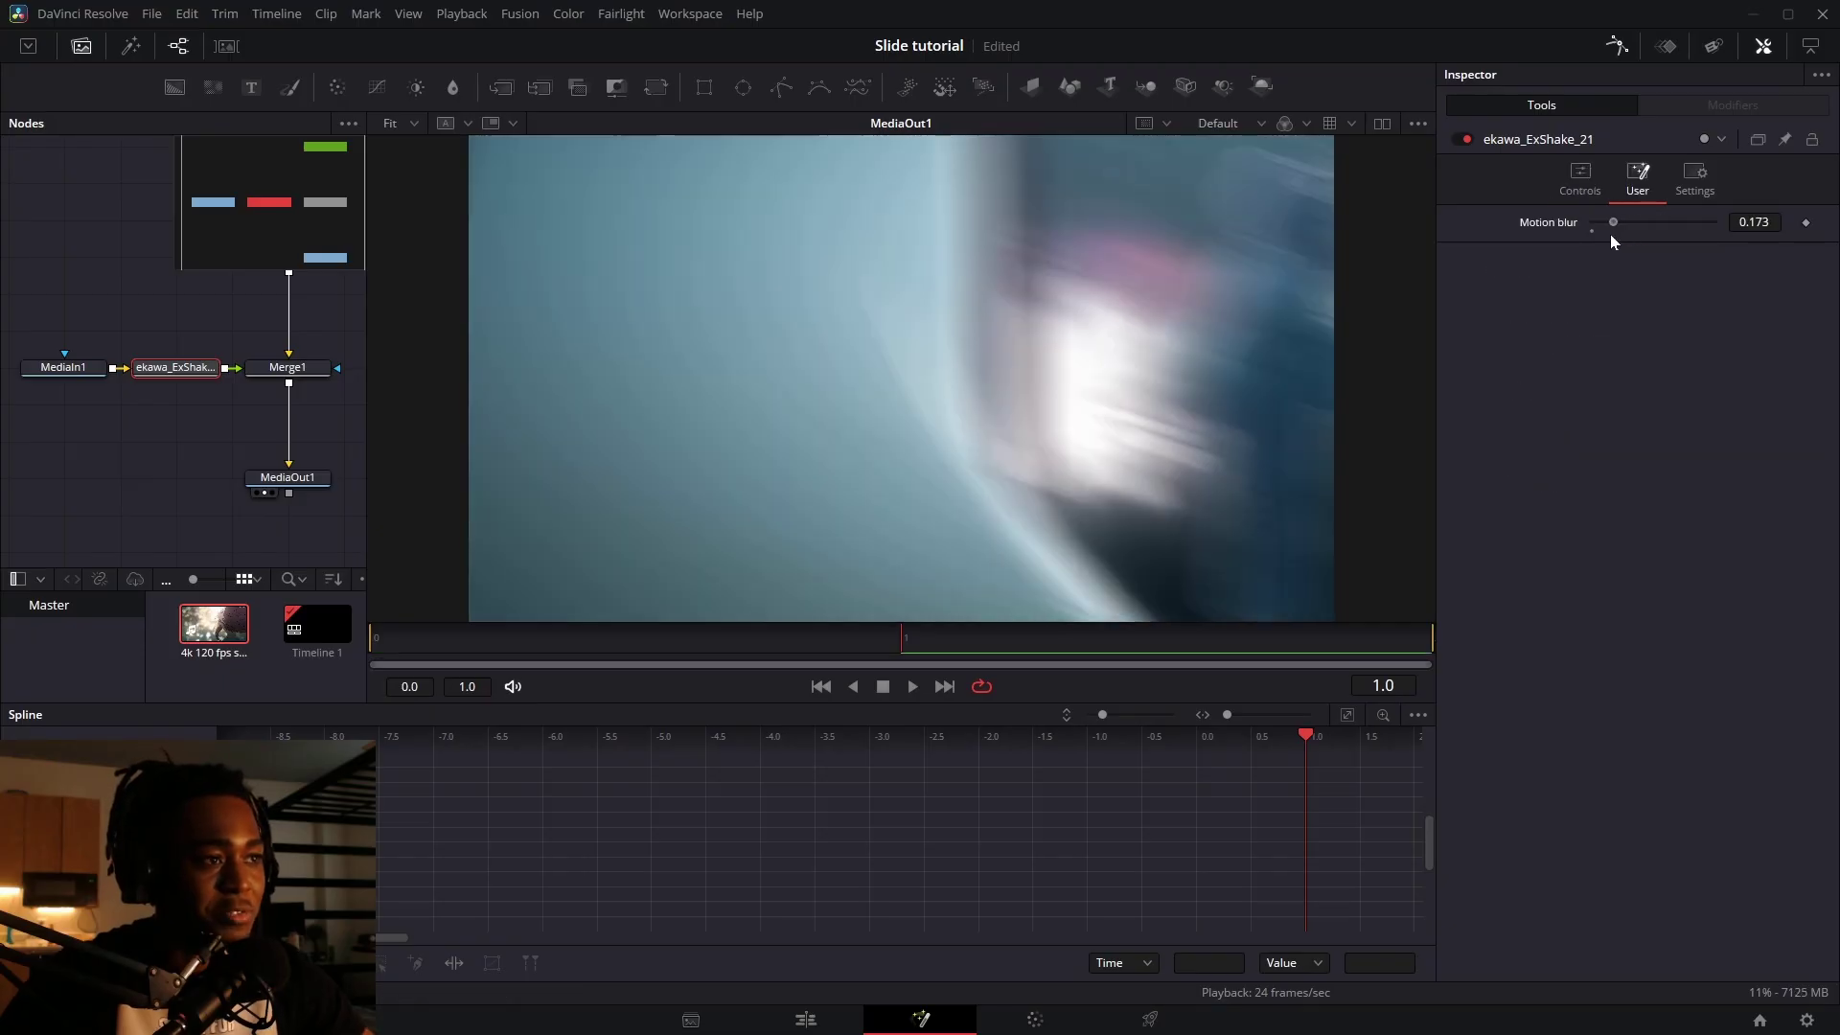
pyautogui.click(1580, 179)
pyautogui.moveTo(1593, 559); pyautogui.dragTo(1685, 552)
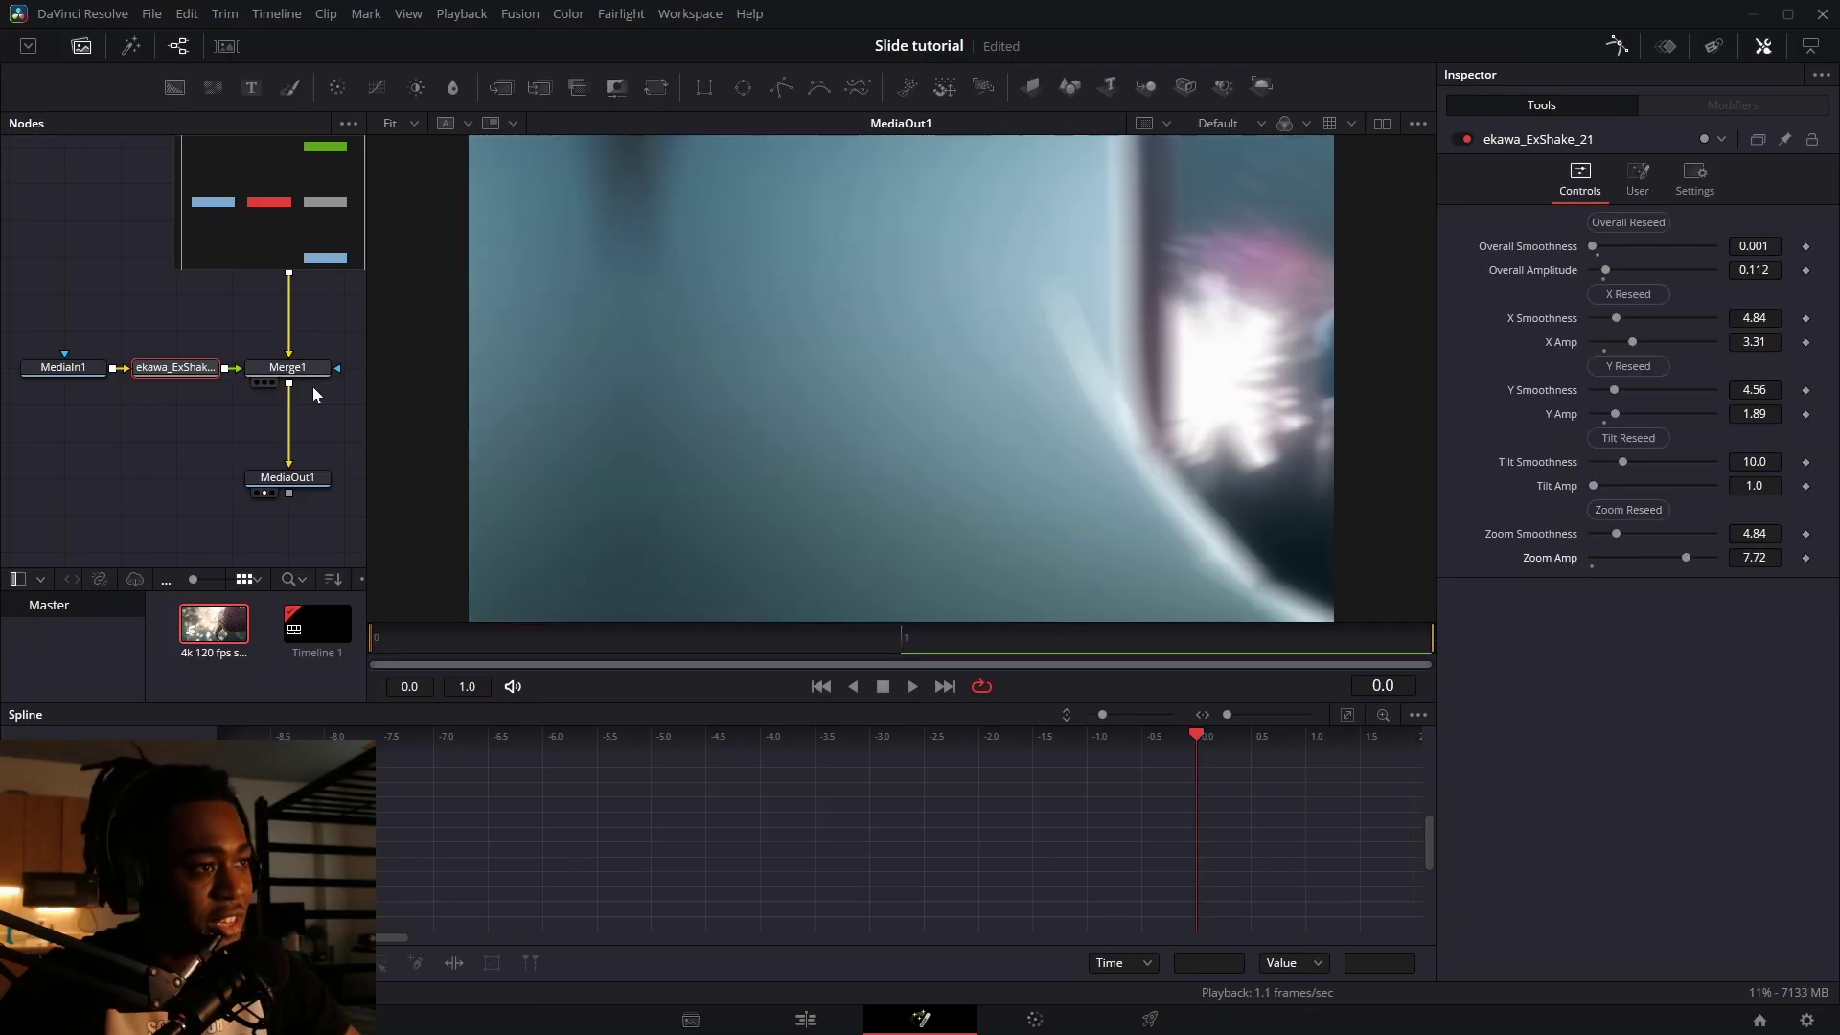
# - Add a Brightness/Contrast node after Merge1 and raise its Low level to deepen the flash frame's contrast
pyautogui.click(296, 372)
pyautogui.click(416, 87)
pyautogui.moveTo(1589, 391); pyautogui.dragTo(1673, 393)
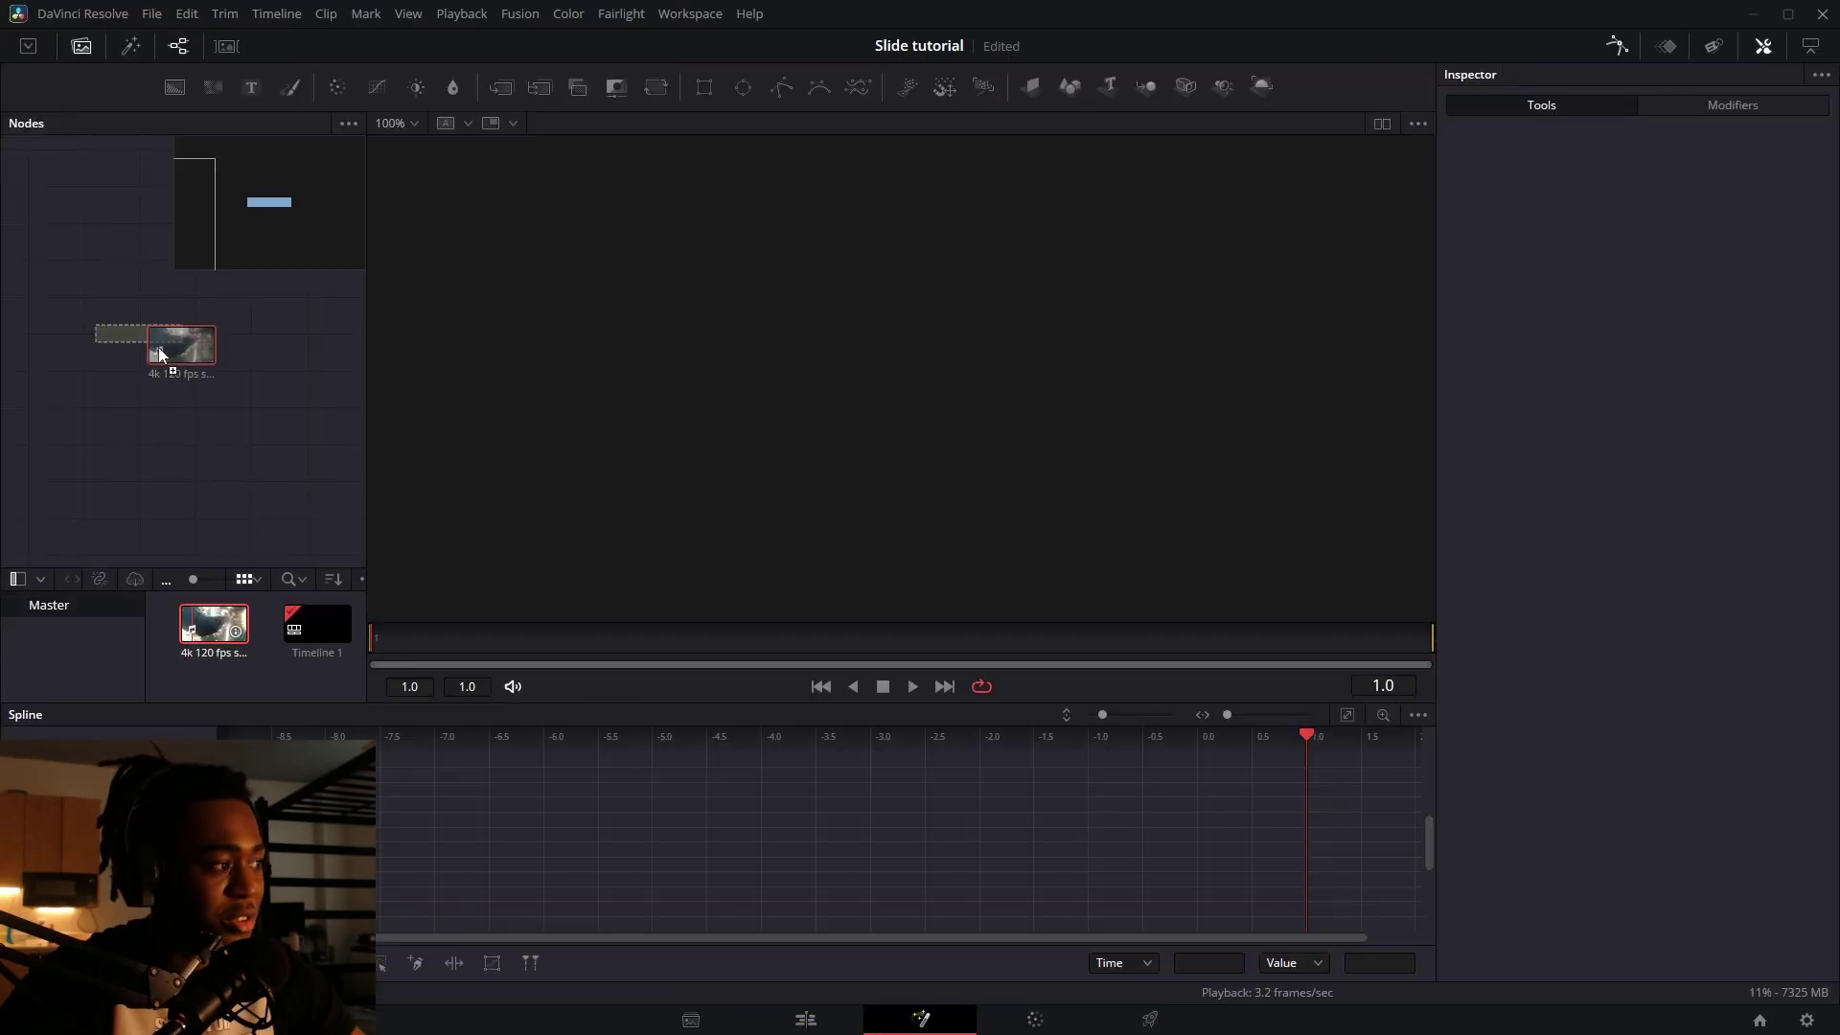
# - In the second short composition, bring in the portrait PNG from Downloads and merge it over a black Background node
pyautogui.click(158, 347)
pyautogui.moveTo(257, 203); pyautogui.dragTo(273, 200)
pyautogui.hotkey('alt', 'Tab')
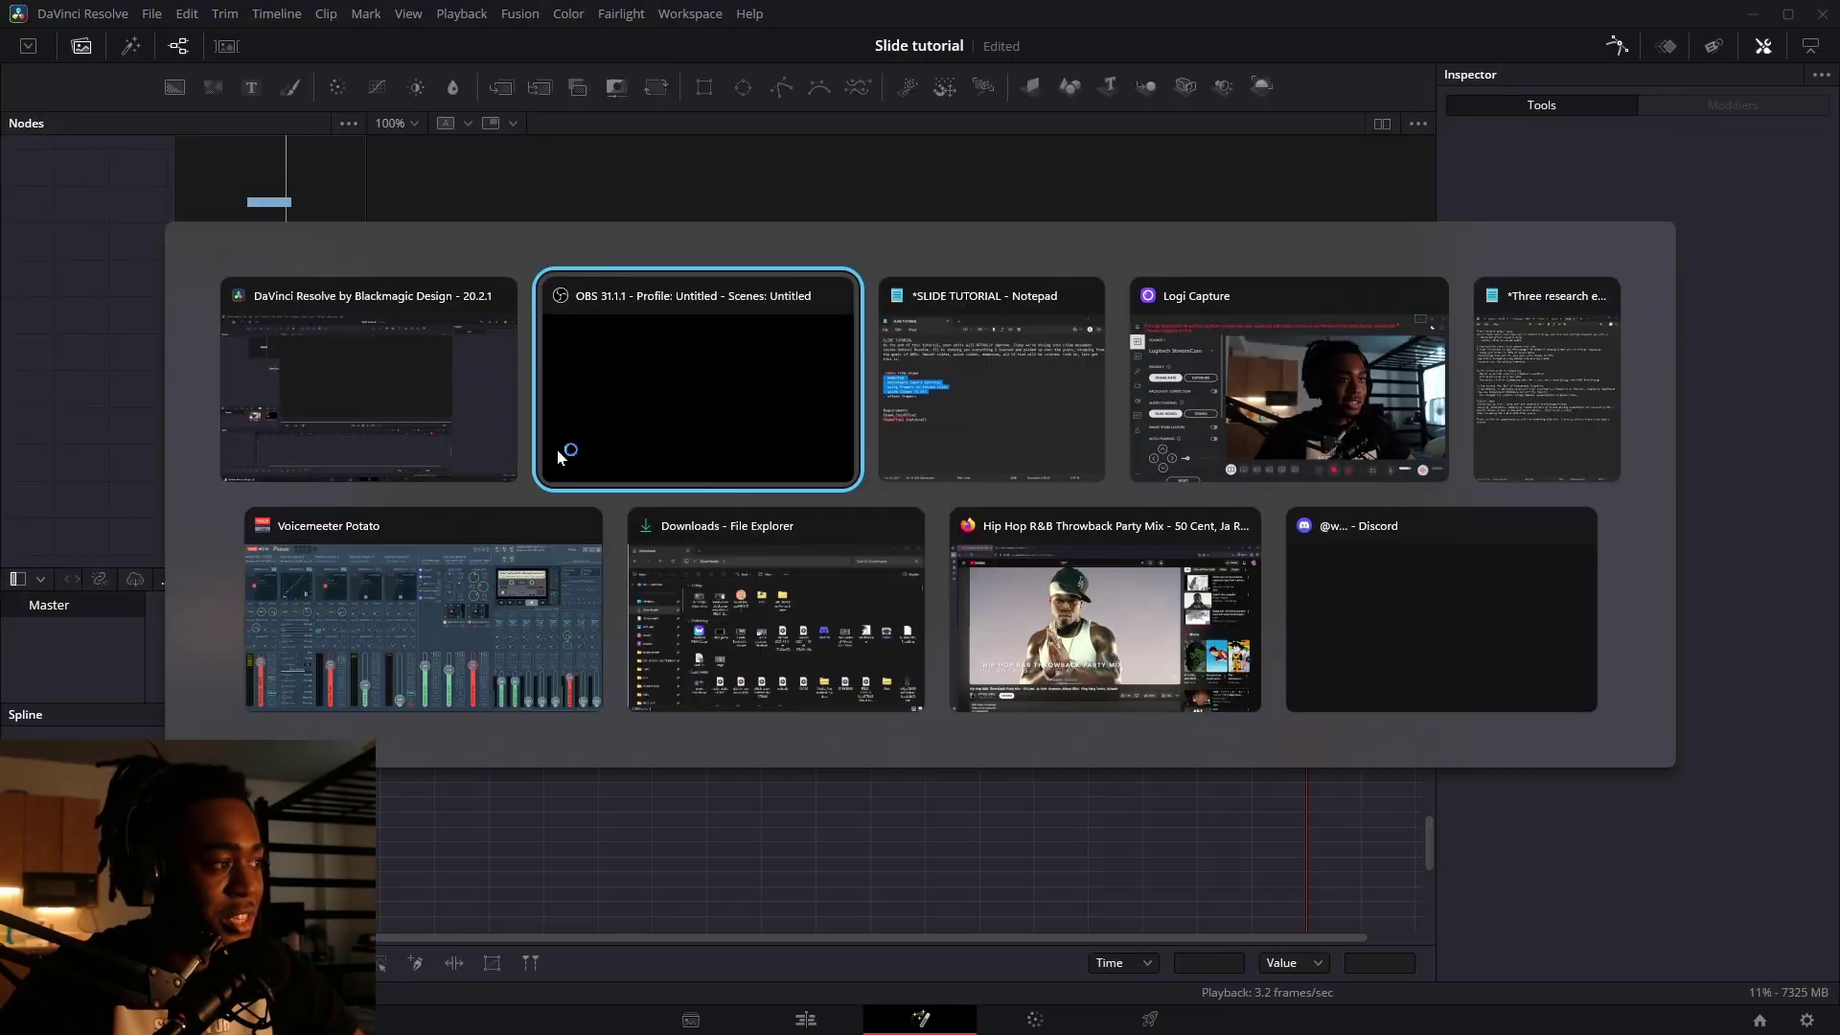
pyautogui.click(673, 673)
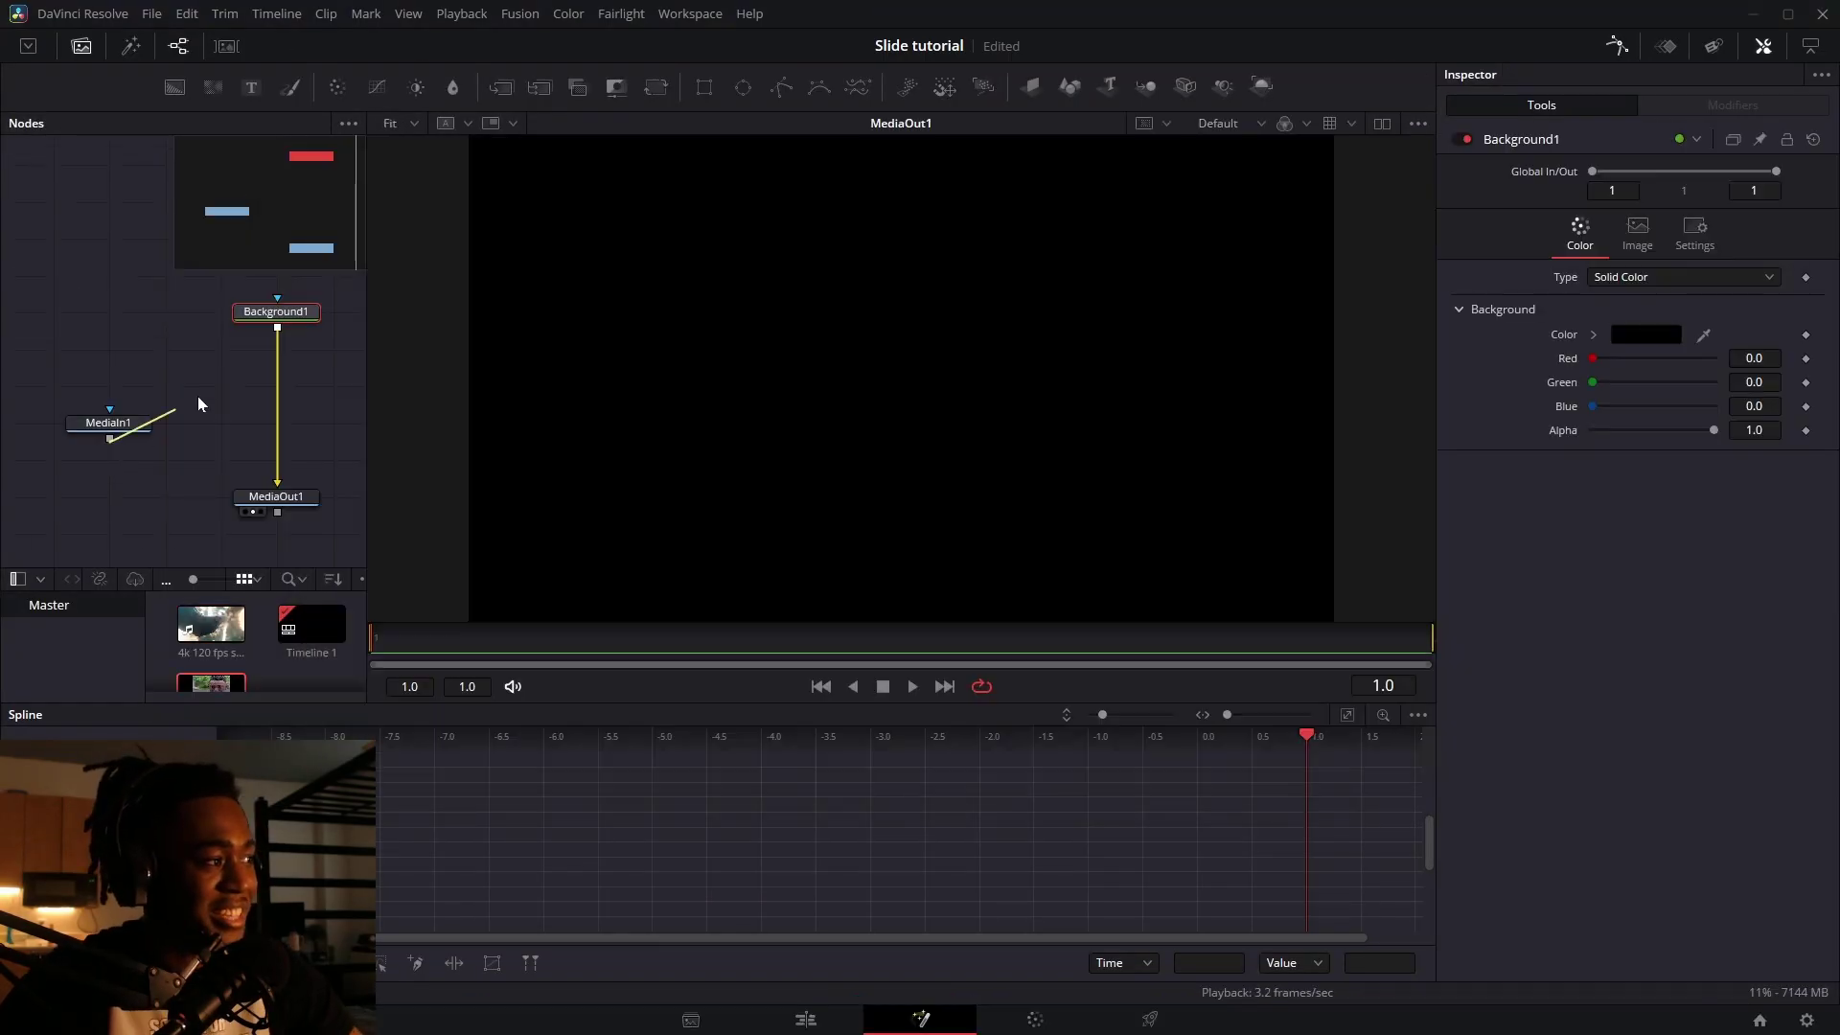
pyautogui.moveTo(275, 338); pyautogui.dragTo(277, 329)
pyautogui.click(134, 423)
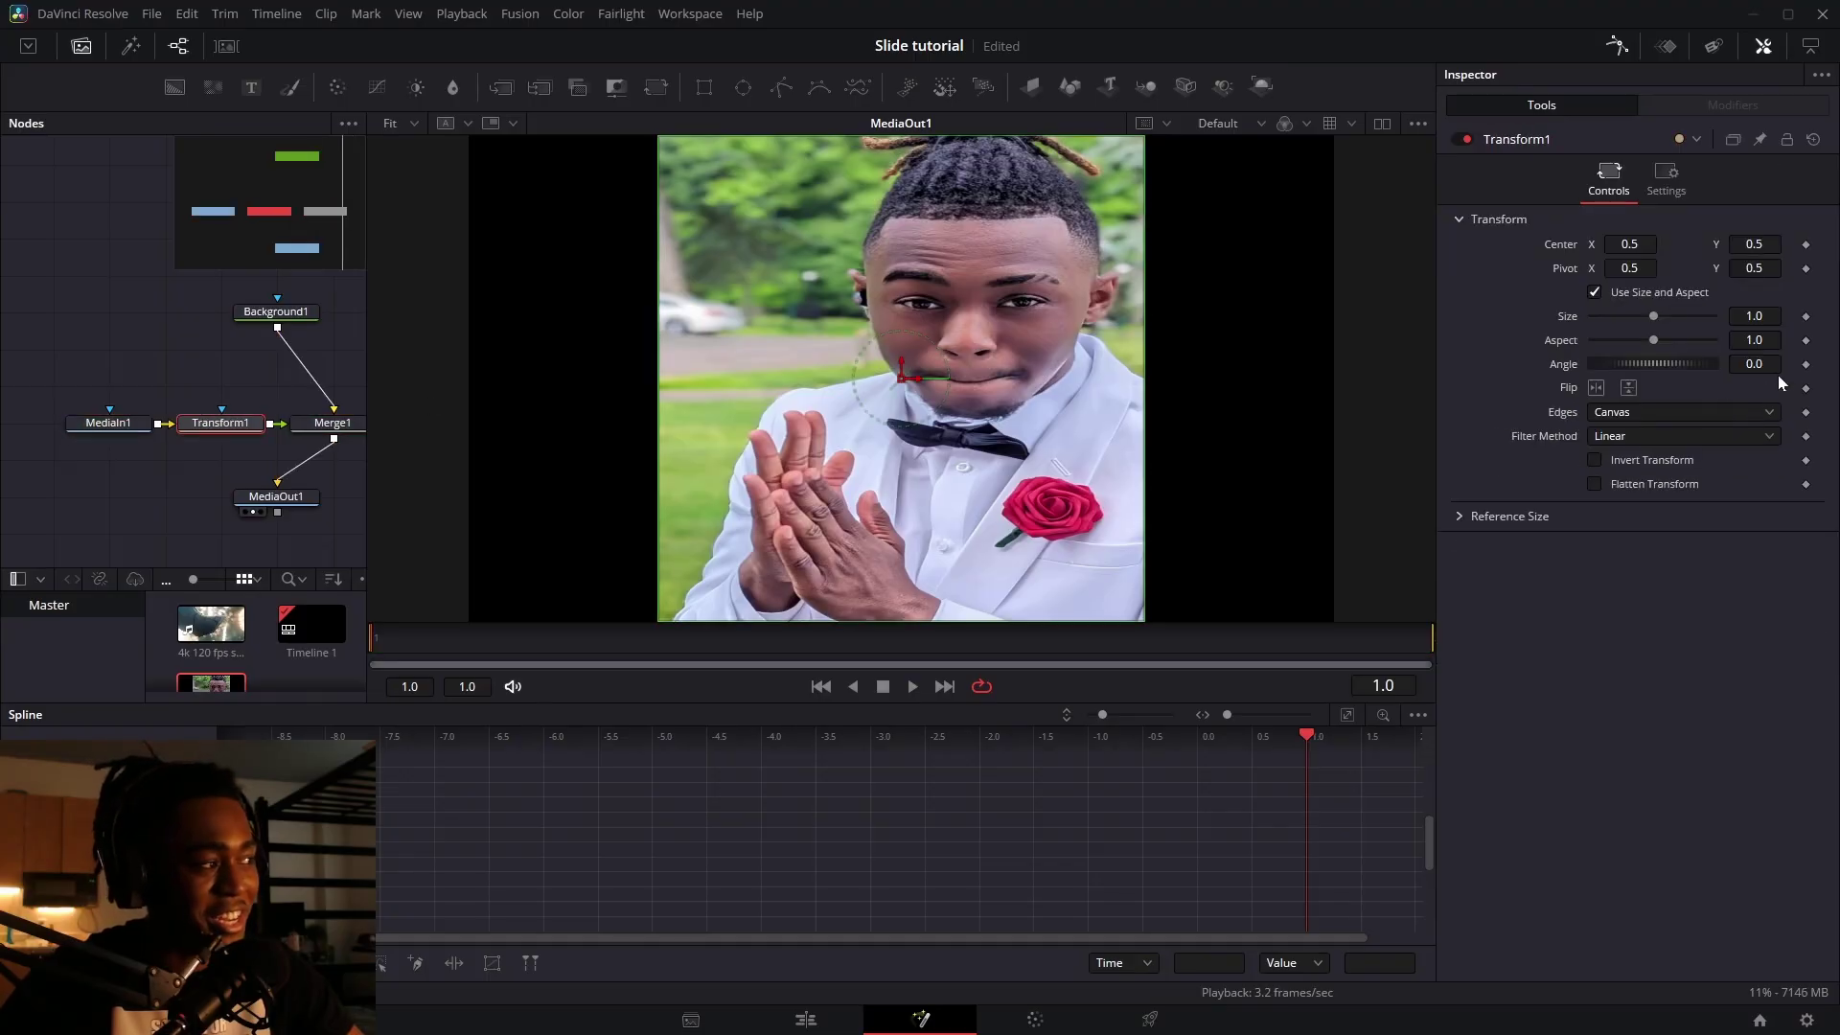
pyautogui.hotkey('ctrl', 'z')
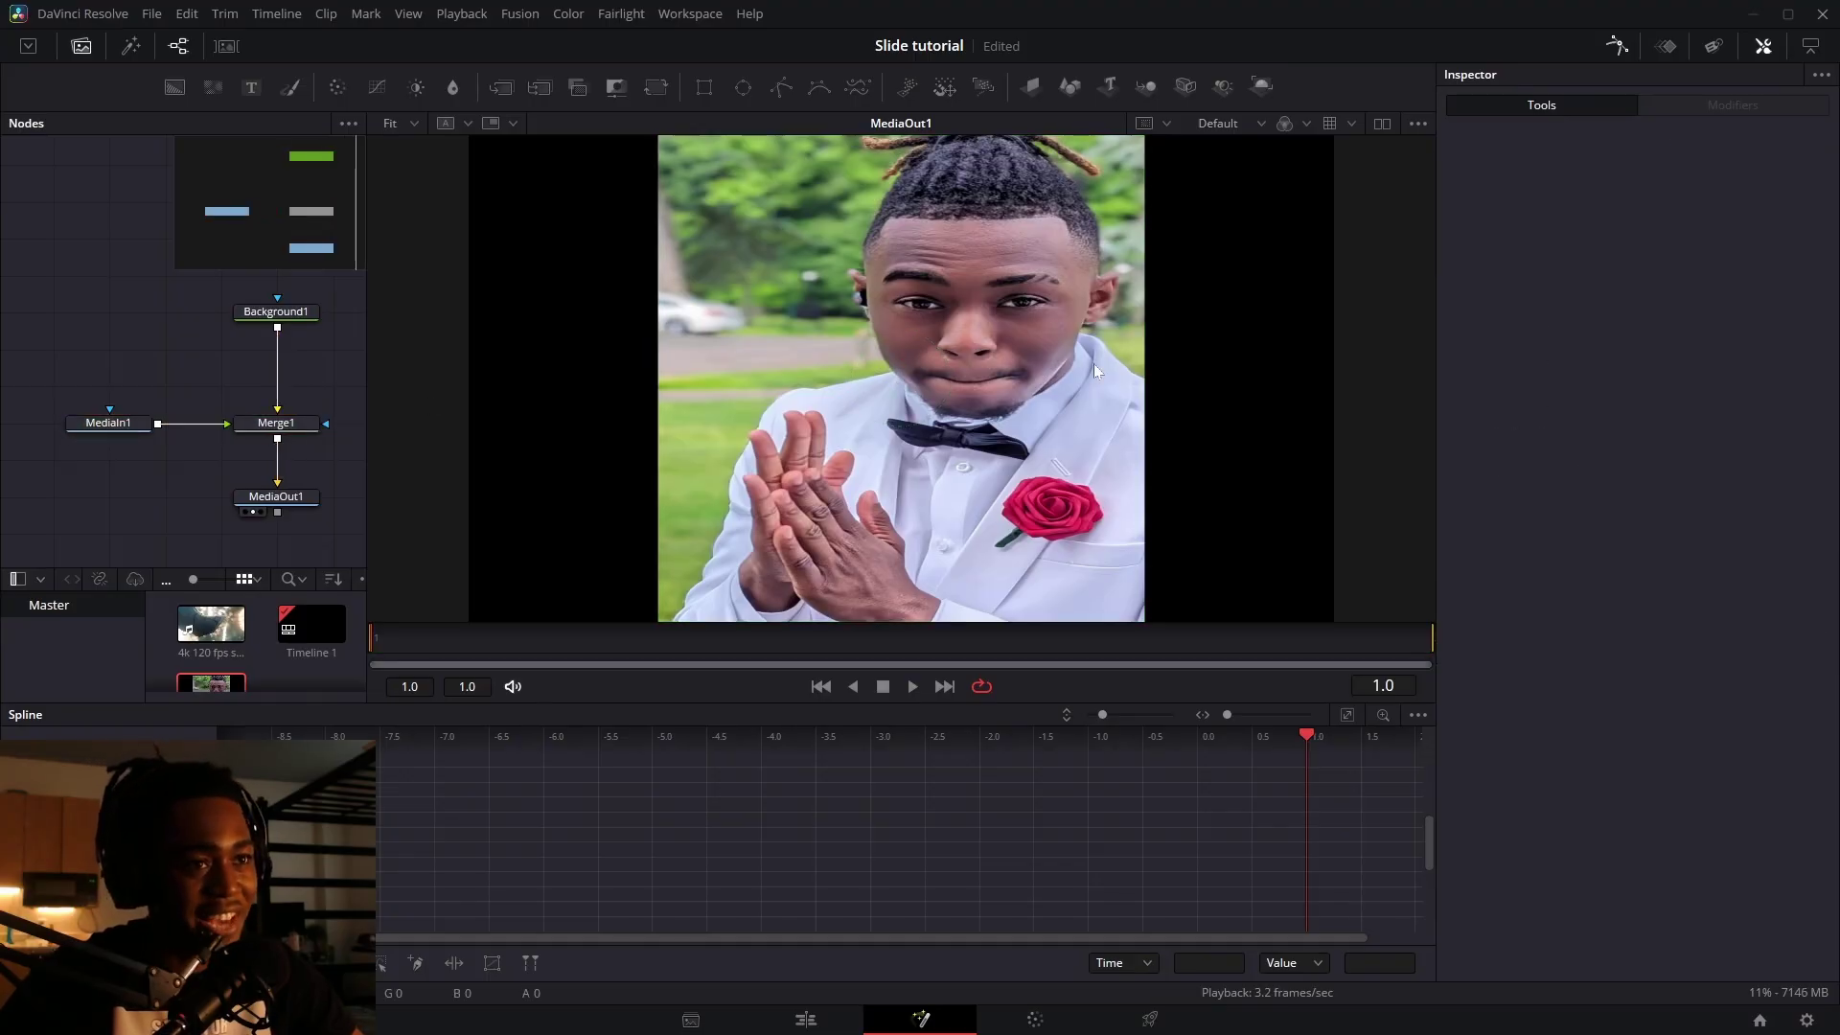
# - Add the ekawa ExShake 2 node after Merge1, and a Color Corrector node with its tint shifted toward purple
pyautogui.click(259, 423)
pyautogui.hotkey('shift', 'space')
pyautogui.write('SHAKE')
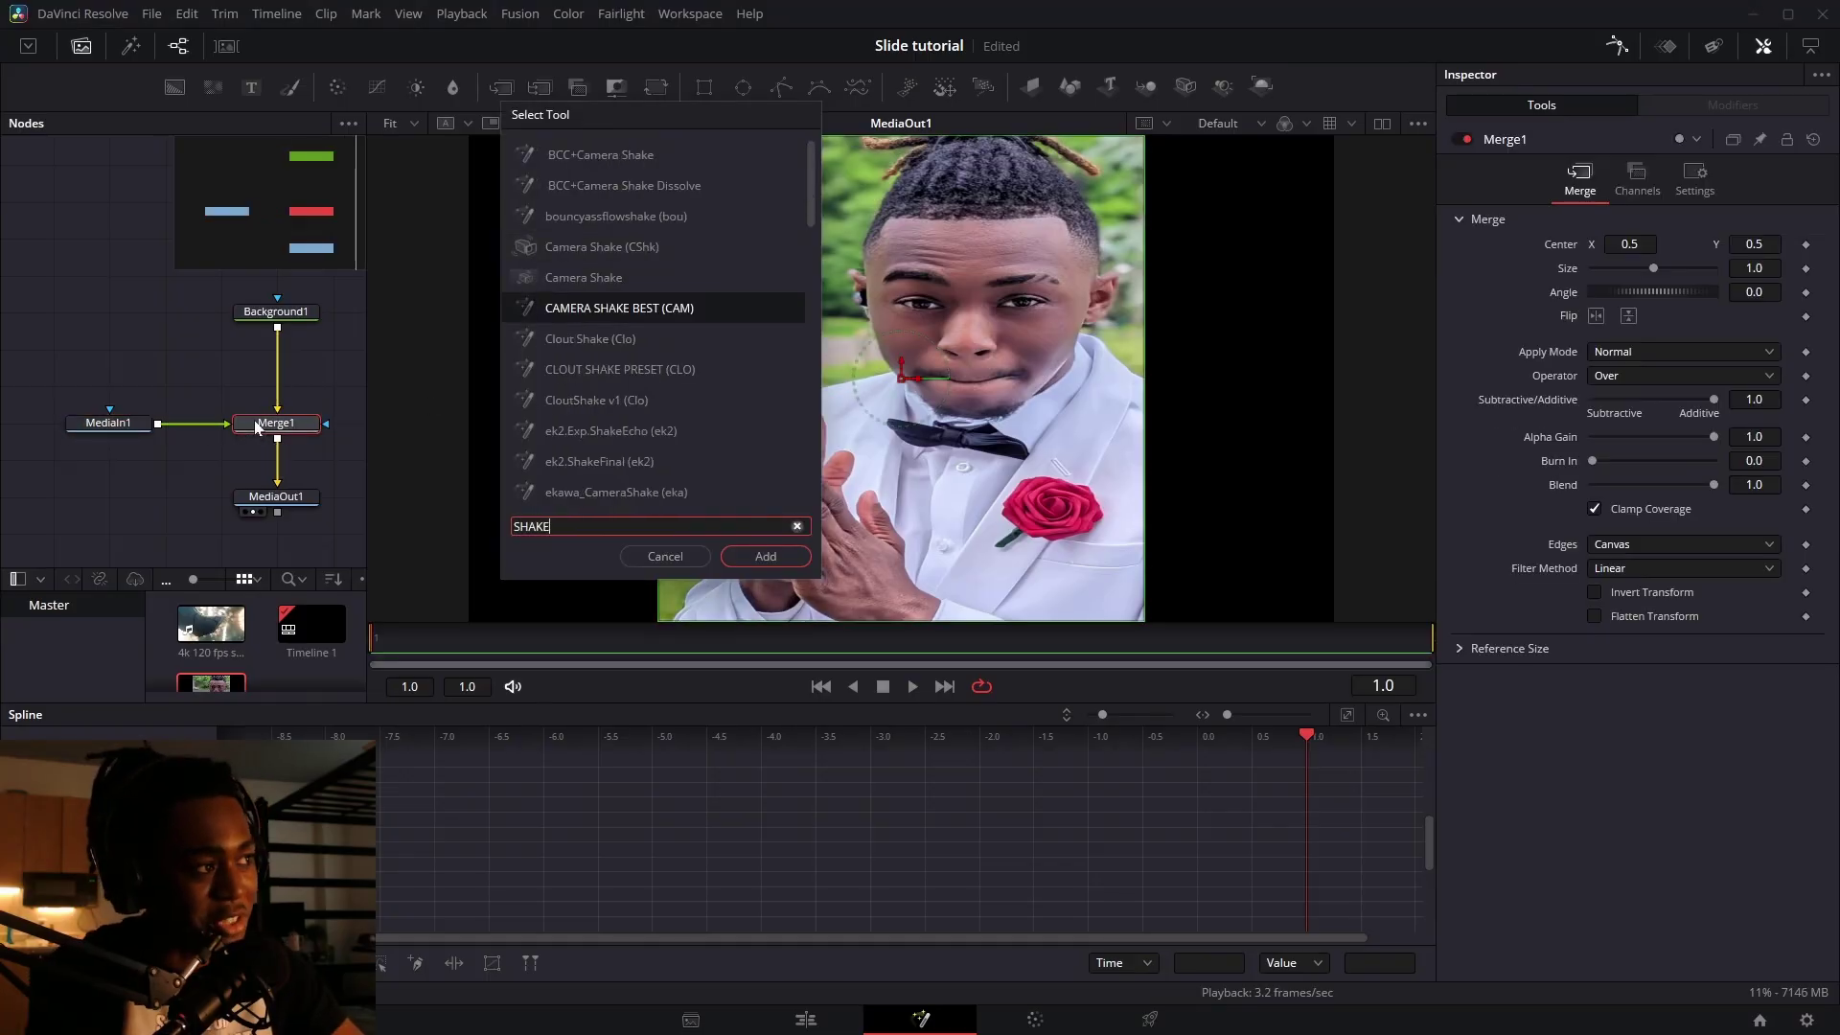
pyautogui.press('Return')
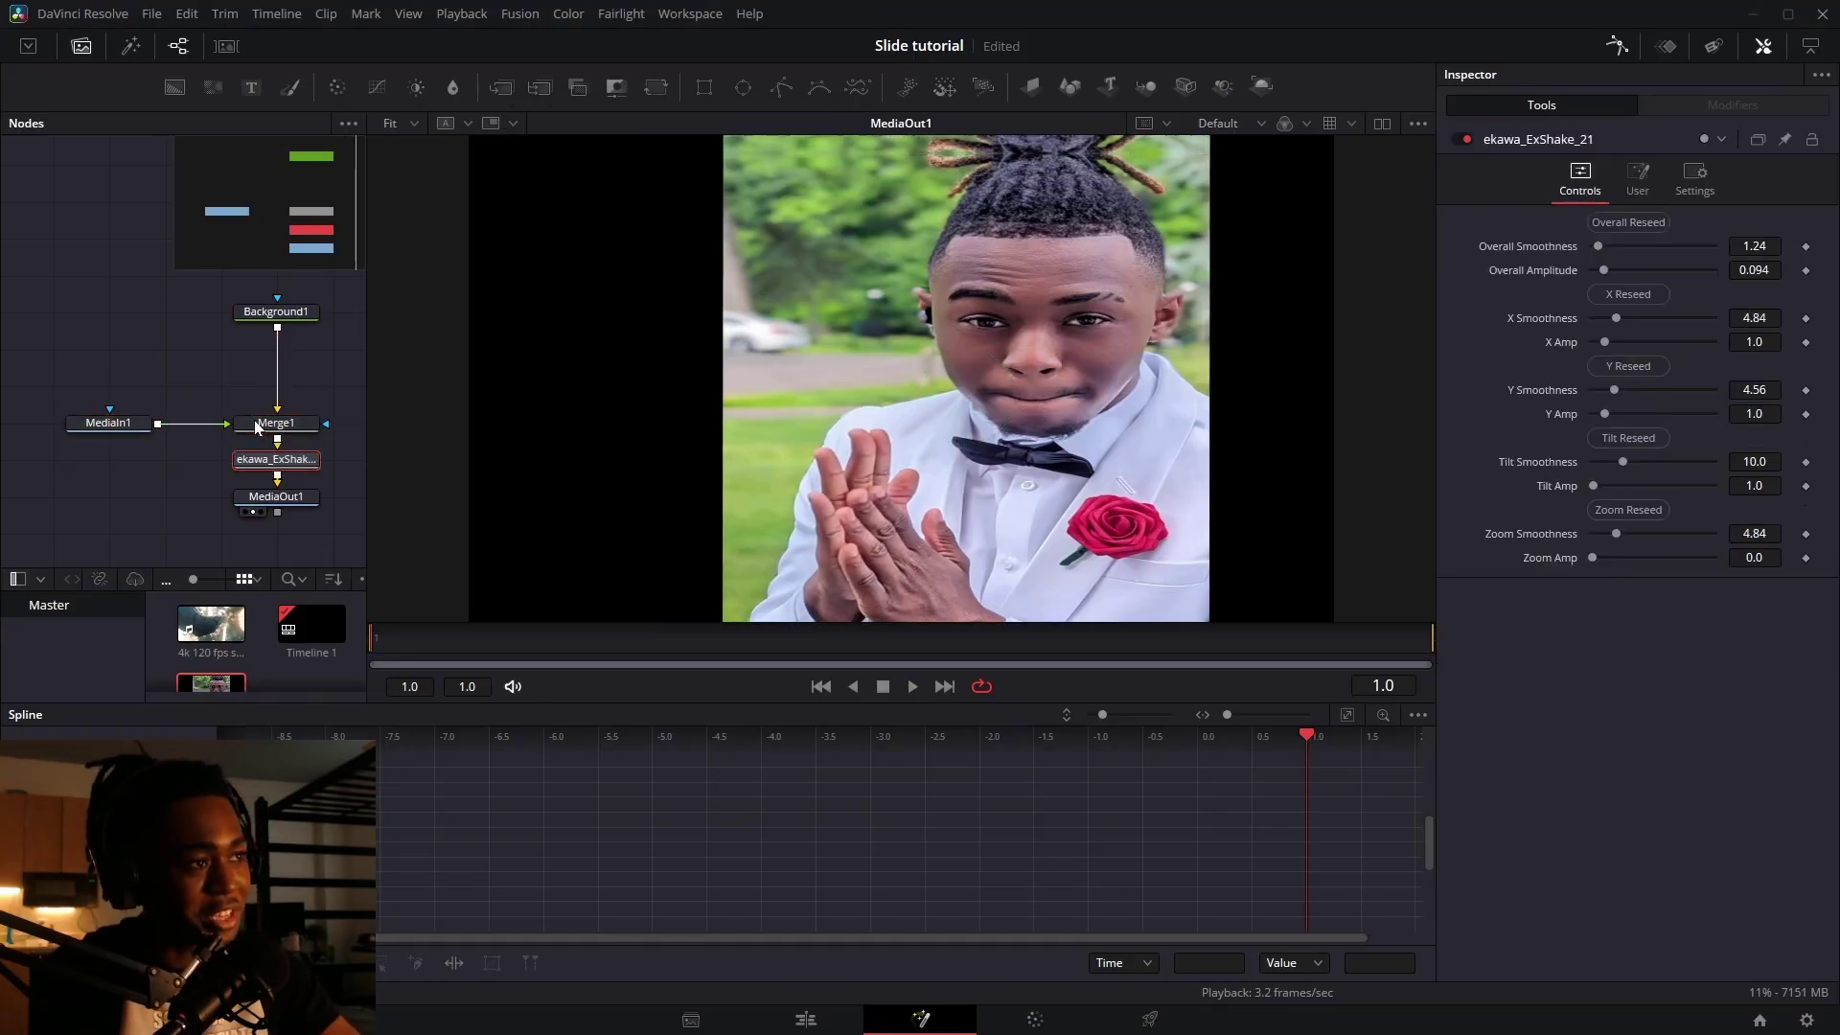
pyautogui.click(337, 87)
pyautogui.moveTo(1687, 355); pyautogui.dragTo(1713, 315)
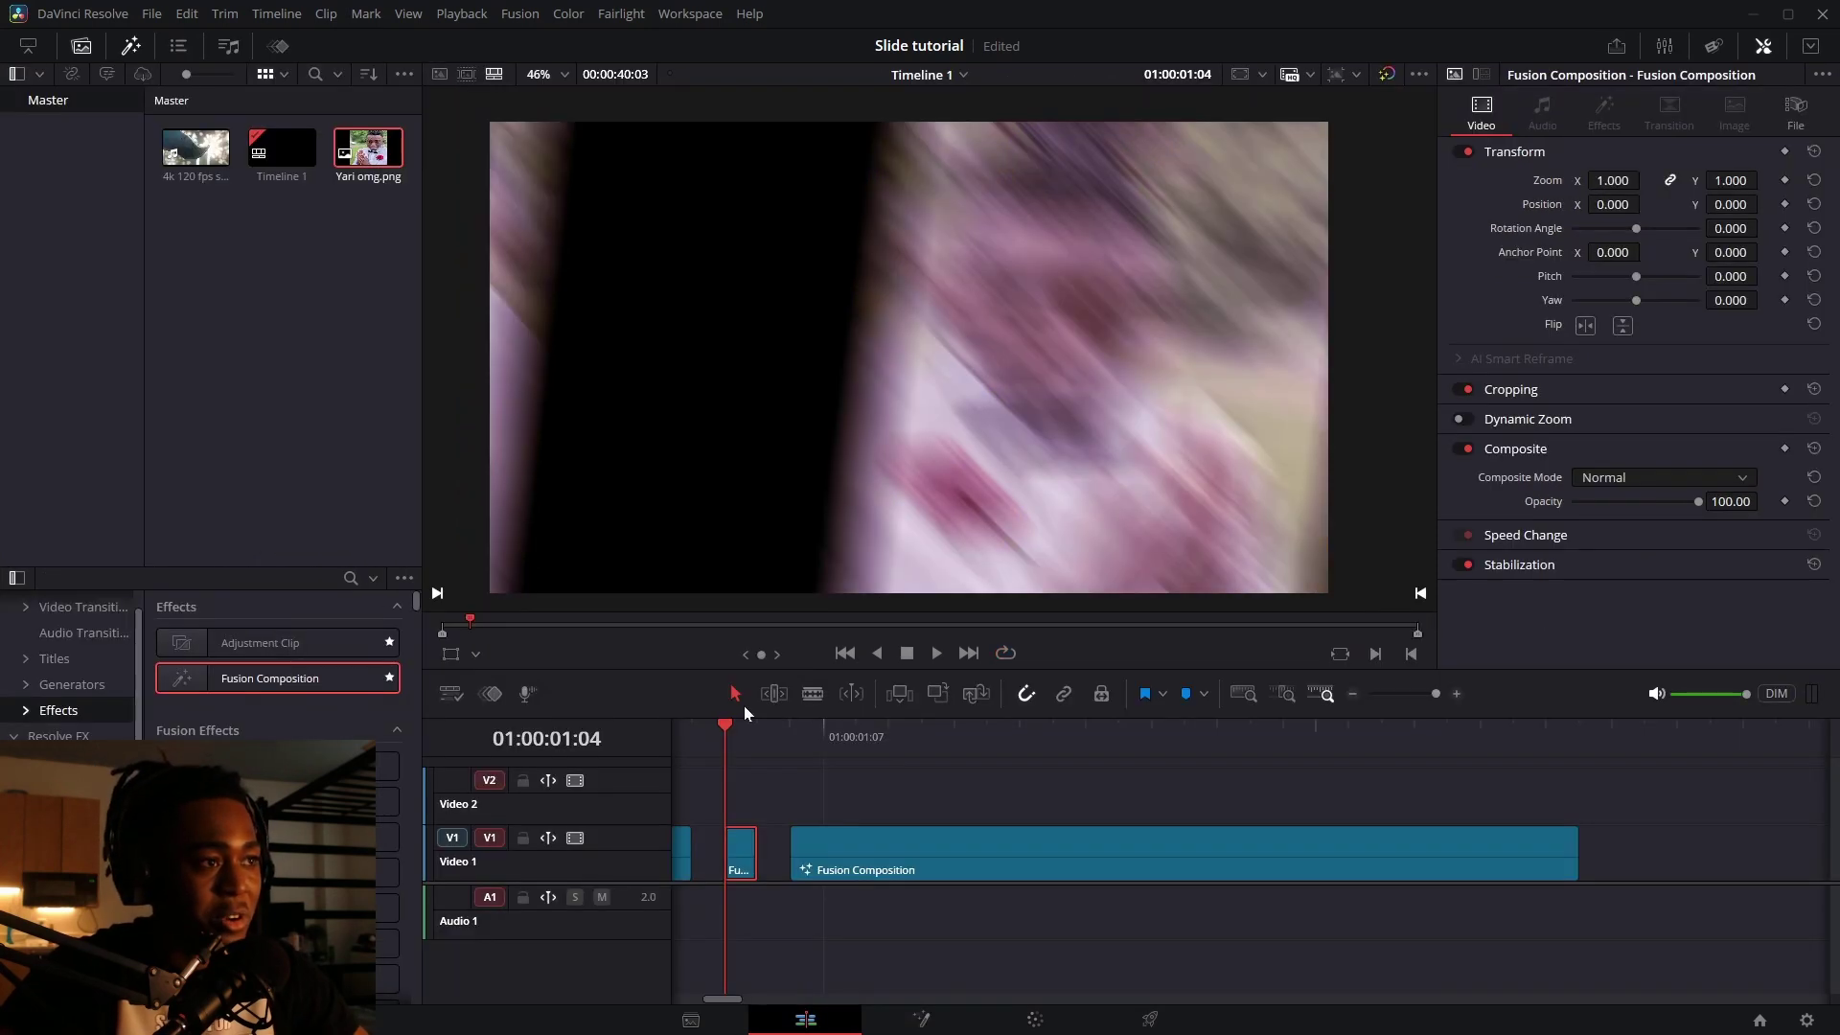
# - Place the purple flash composition directly against the second clip's start and play the sequence from 01:00:00:20
pyautogui.moveTo(744, 730)
pyautogui.mouseDown()
pyautogui.moveTo(812, 738)
pyautogui.moveTo(735, 754)
pyautogui.mouseUp()
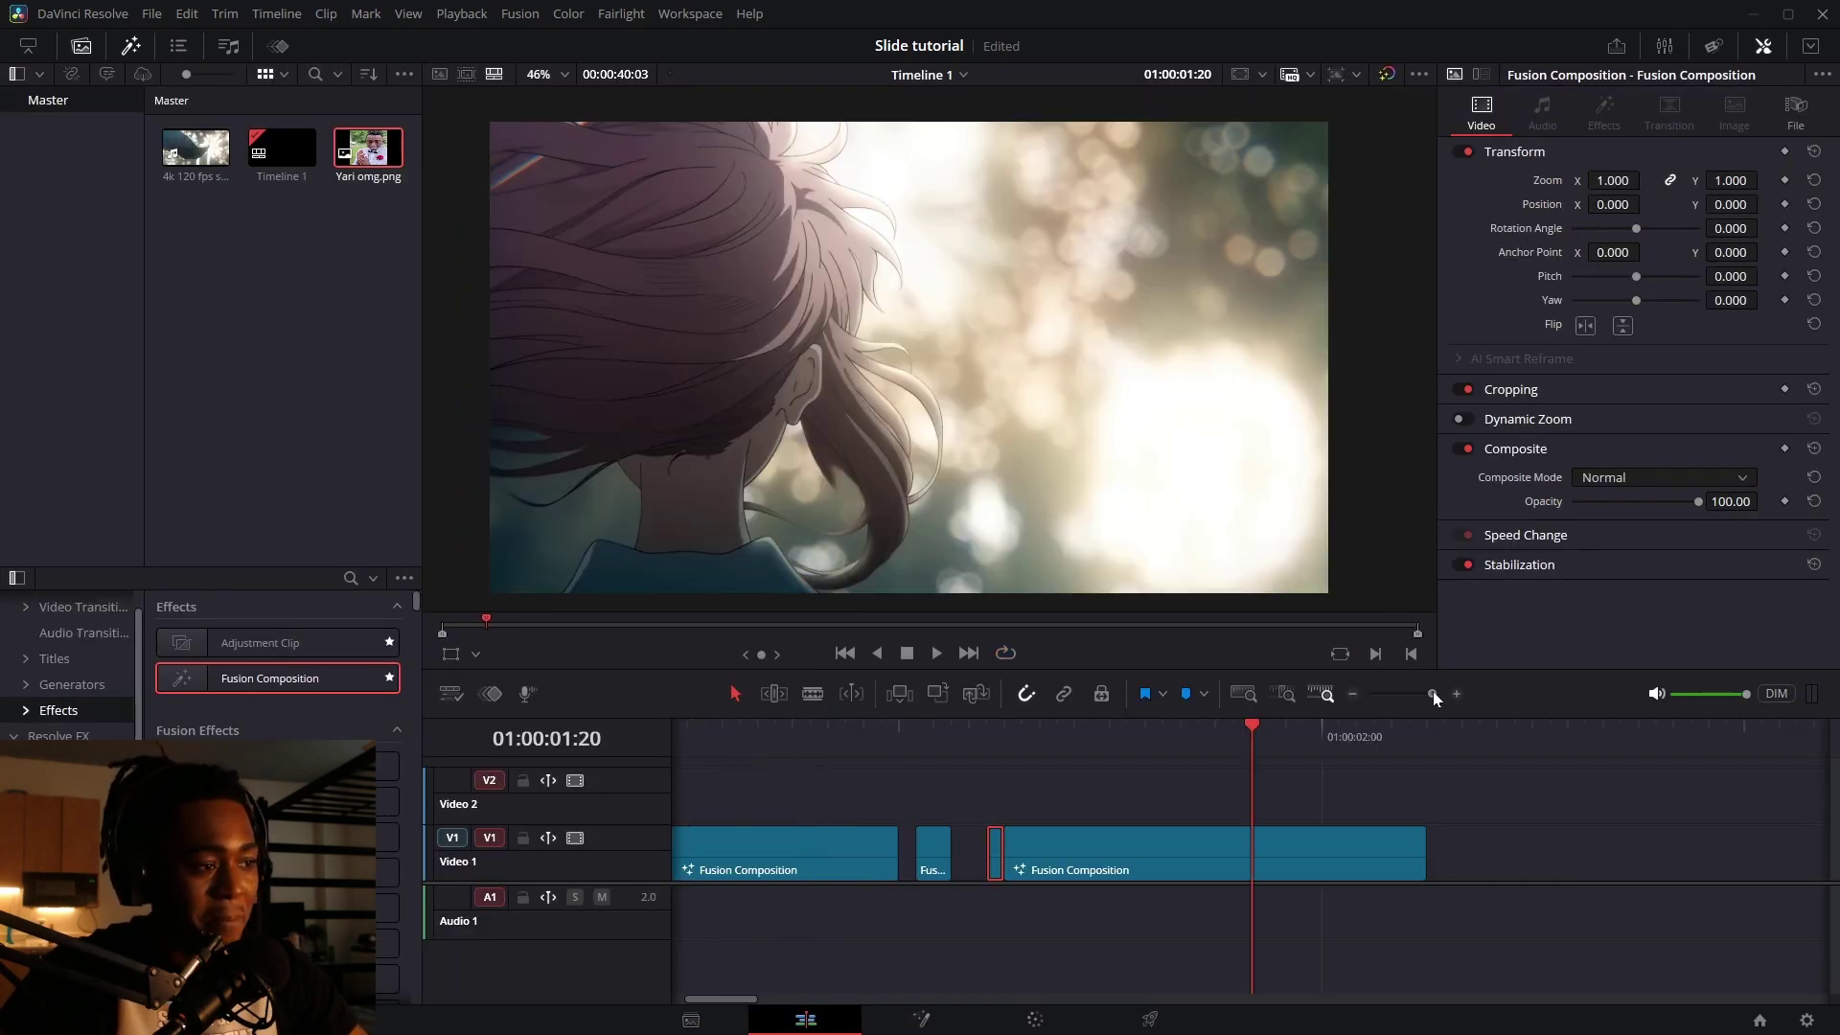
pyautogui.moveTo(1434, 692); pyautogui.dragTo(1432, 692)
pyautogui.click(979, 748)
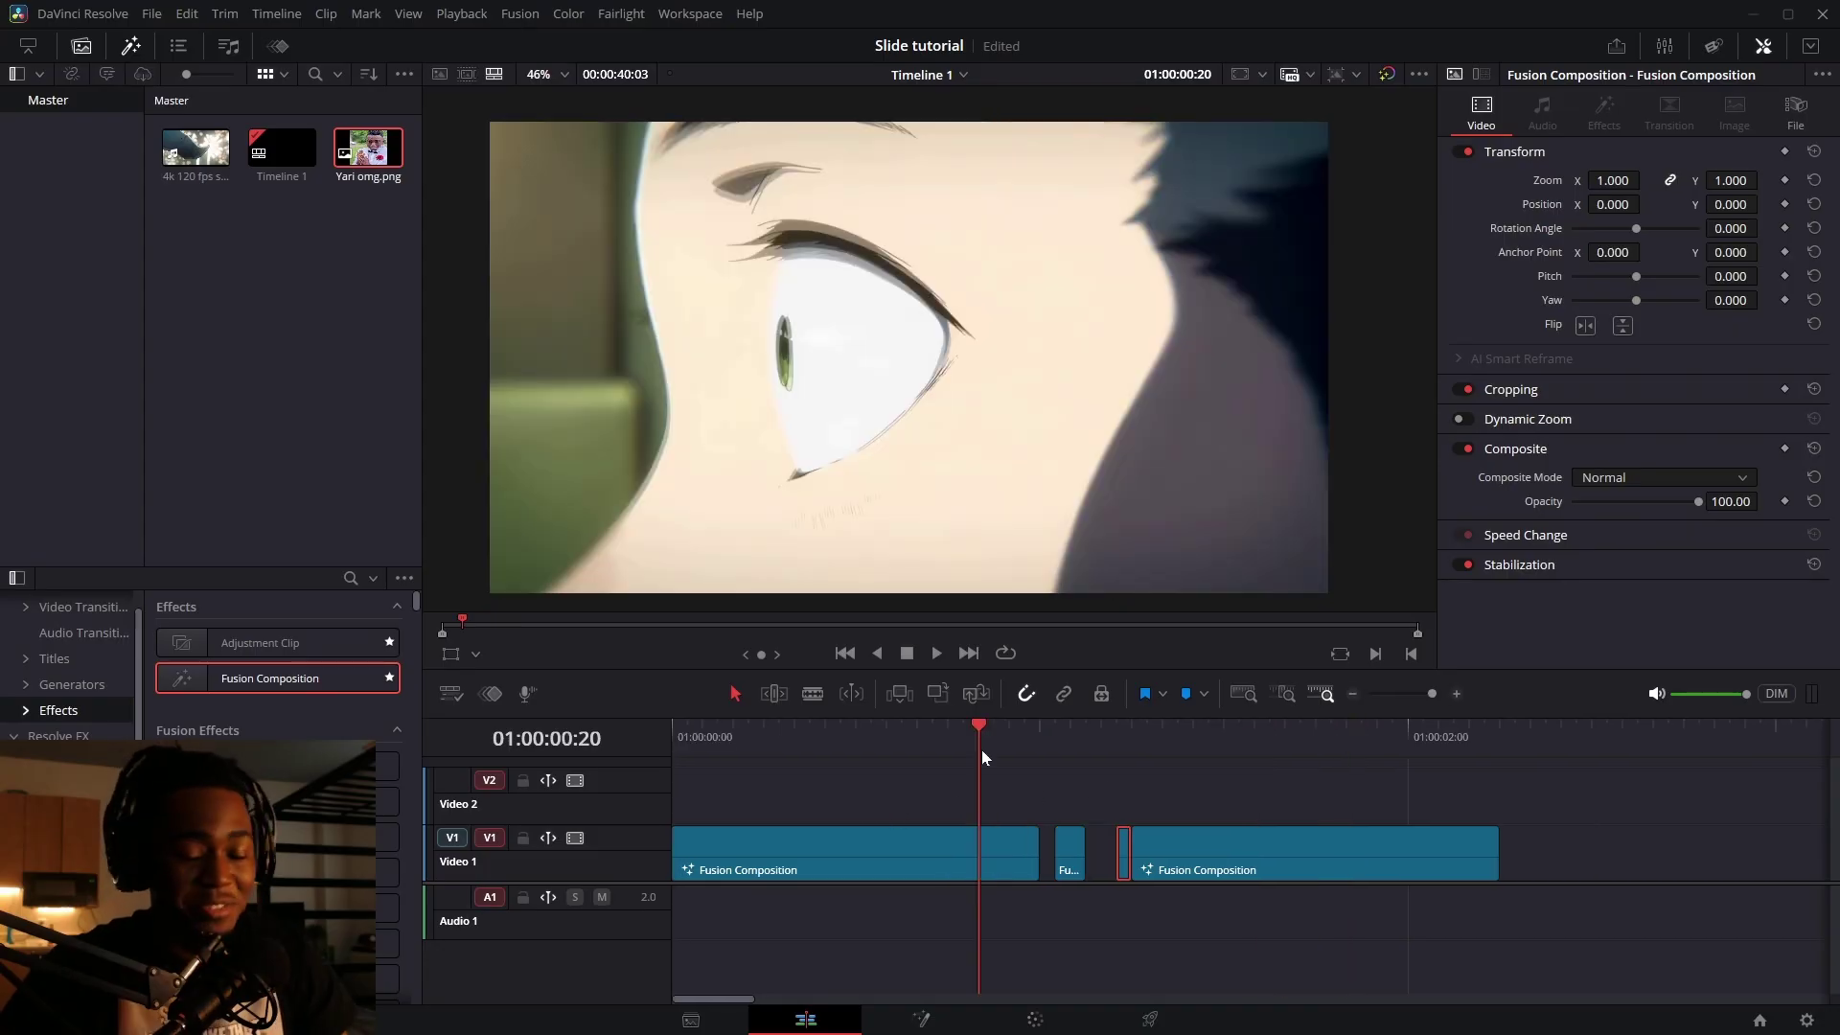
pyautogui.press('space')
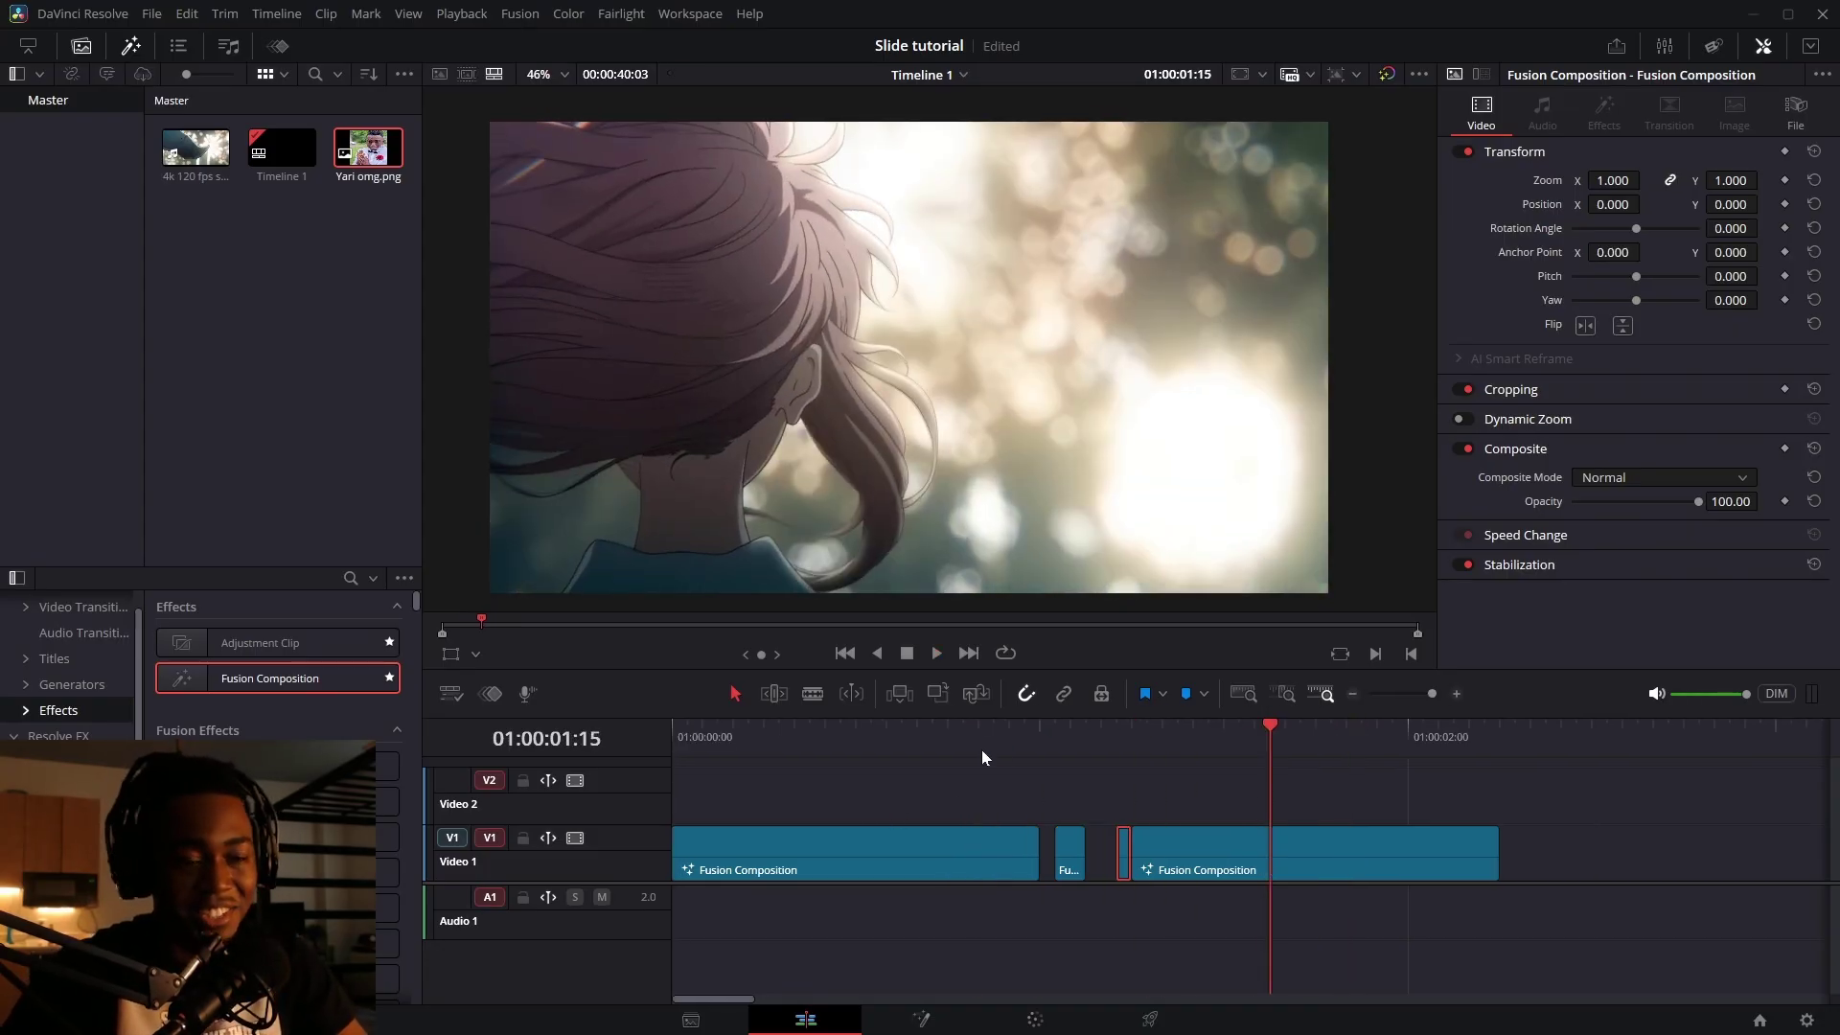
# - Replay the transition from about 01:00:00:19 and examine the two short flash compositions between the main clips
pyautogui.click(968, 746)
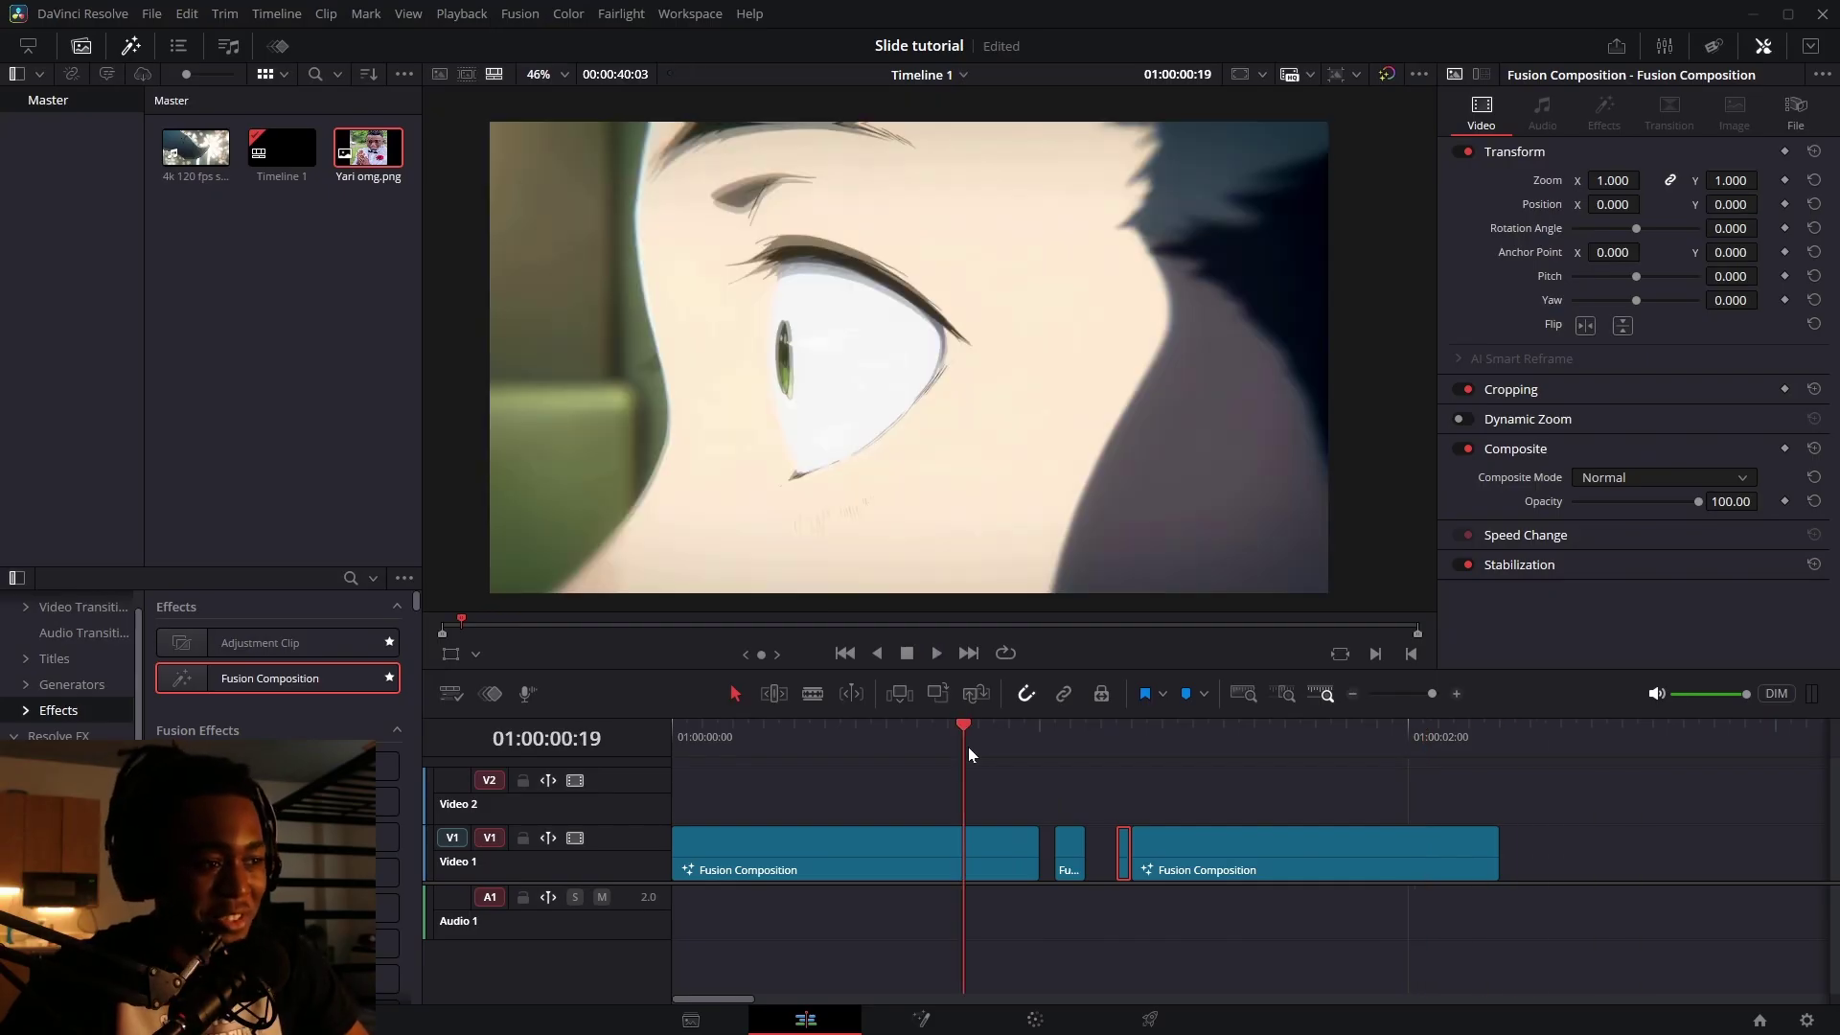
pyautogui.moveTo(1062, 750)
pyautogui.mouseDown()
pyautogui.moveTo(1129, 761)
pyautogui.moveTo(1075, 762)
pyautogui.mouseUp()
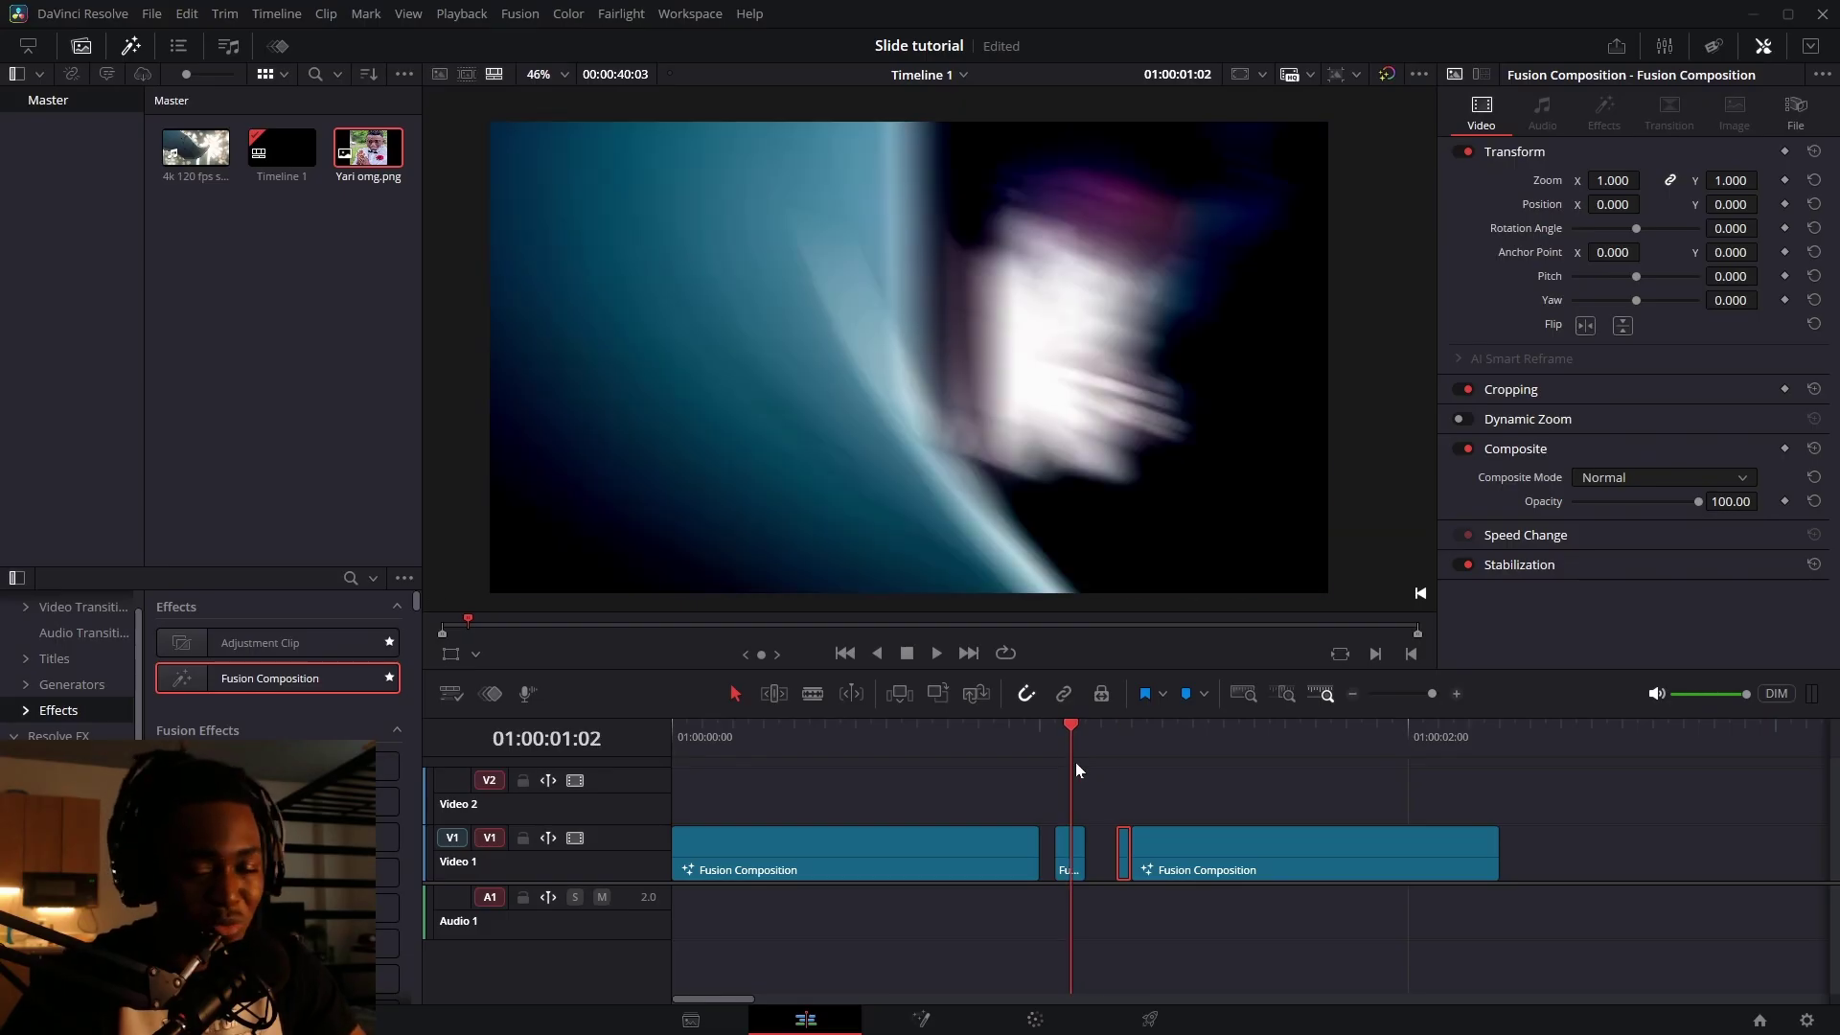
pyautogui.press('space')
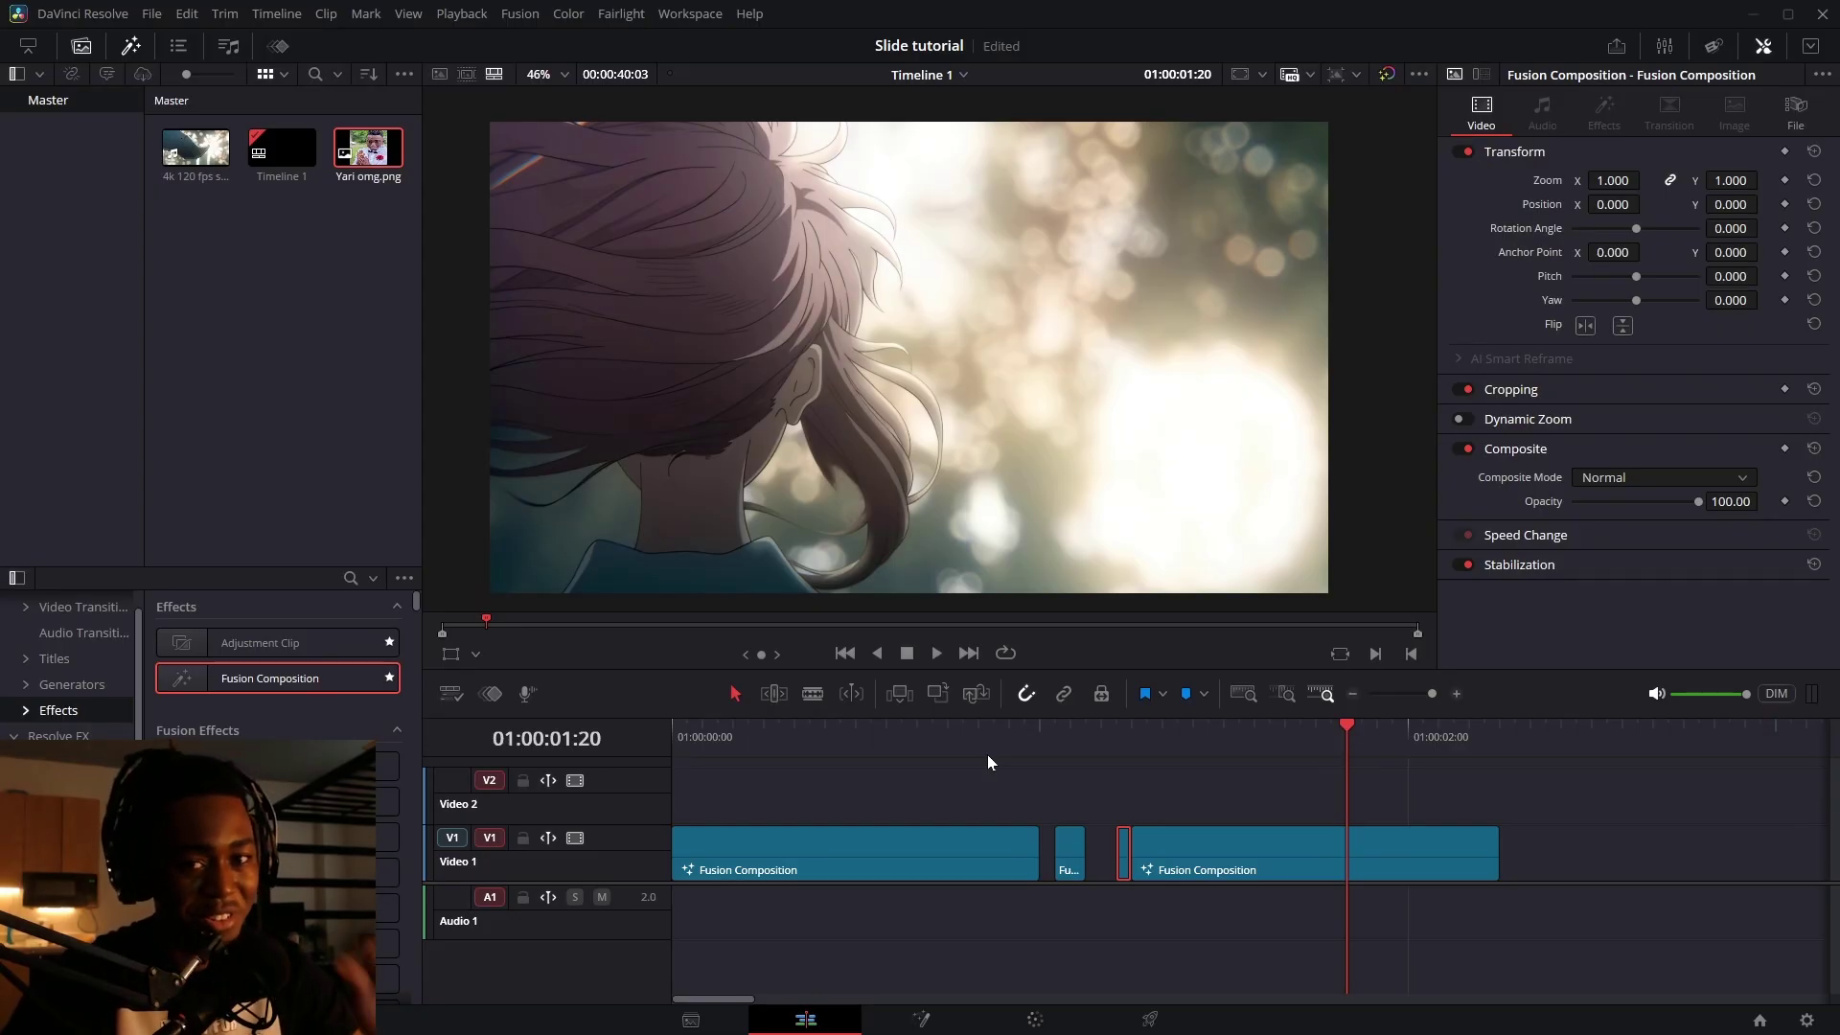
pyautogui.click(988, 756)
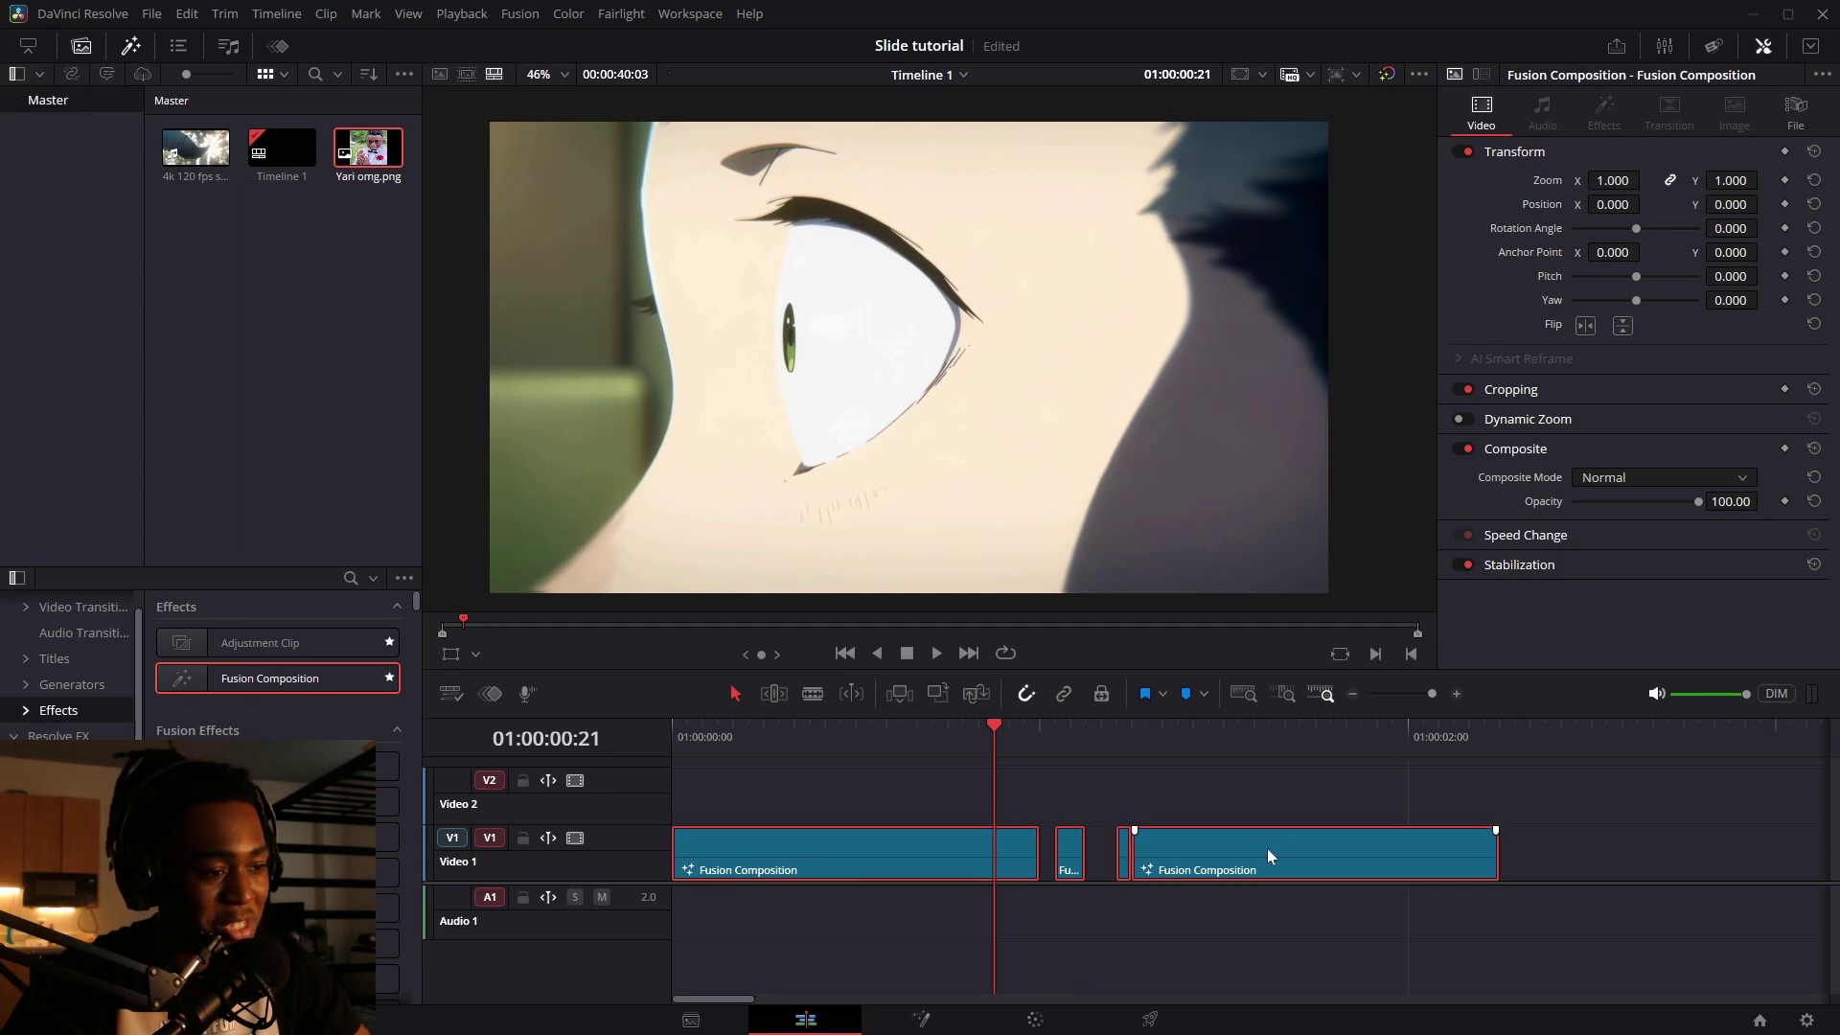
pyautogui.moveTo(1038, 799); pyautogui.dragTo(1130, 908)
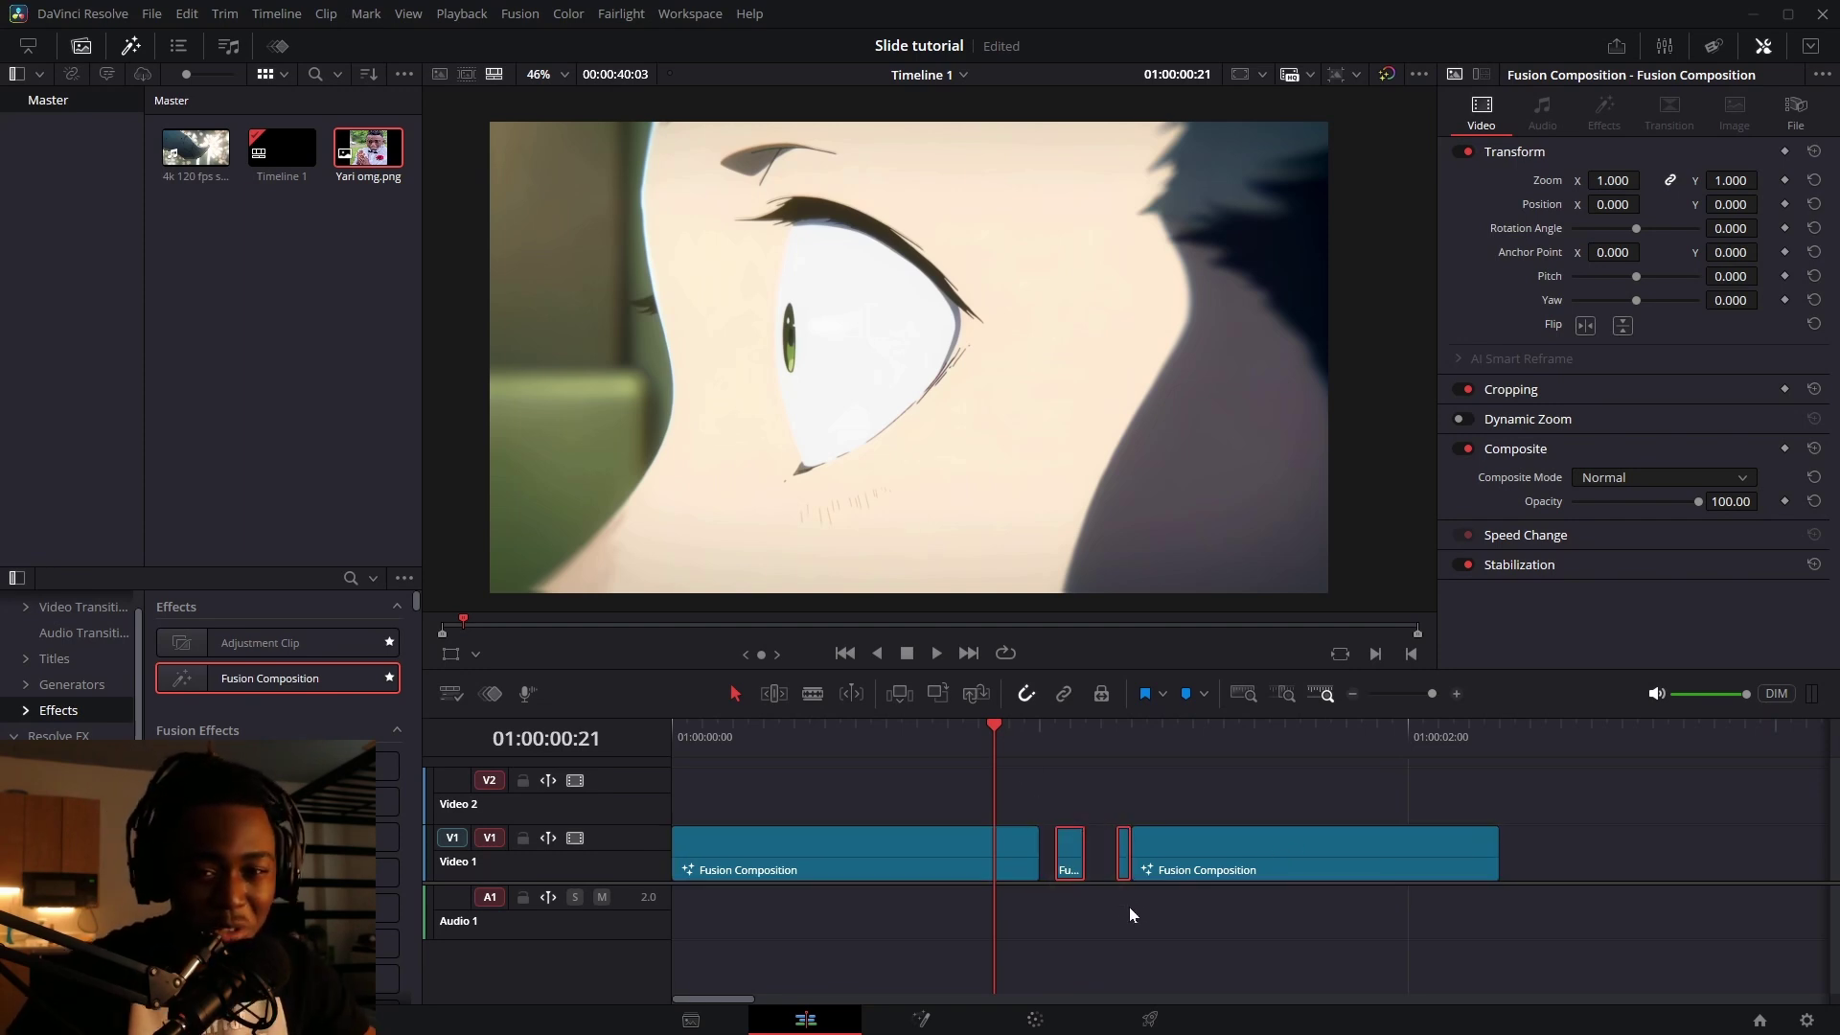
pyautogui.press('space')
pyautogui.press('space')
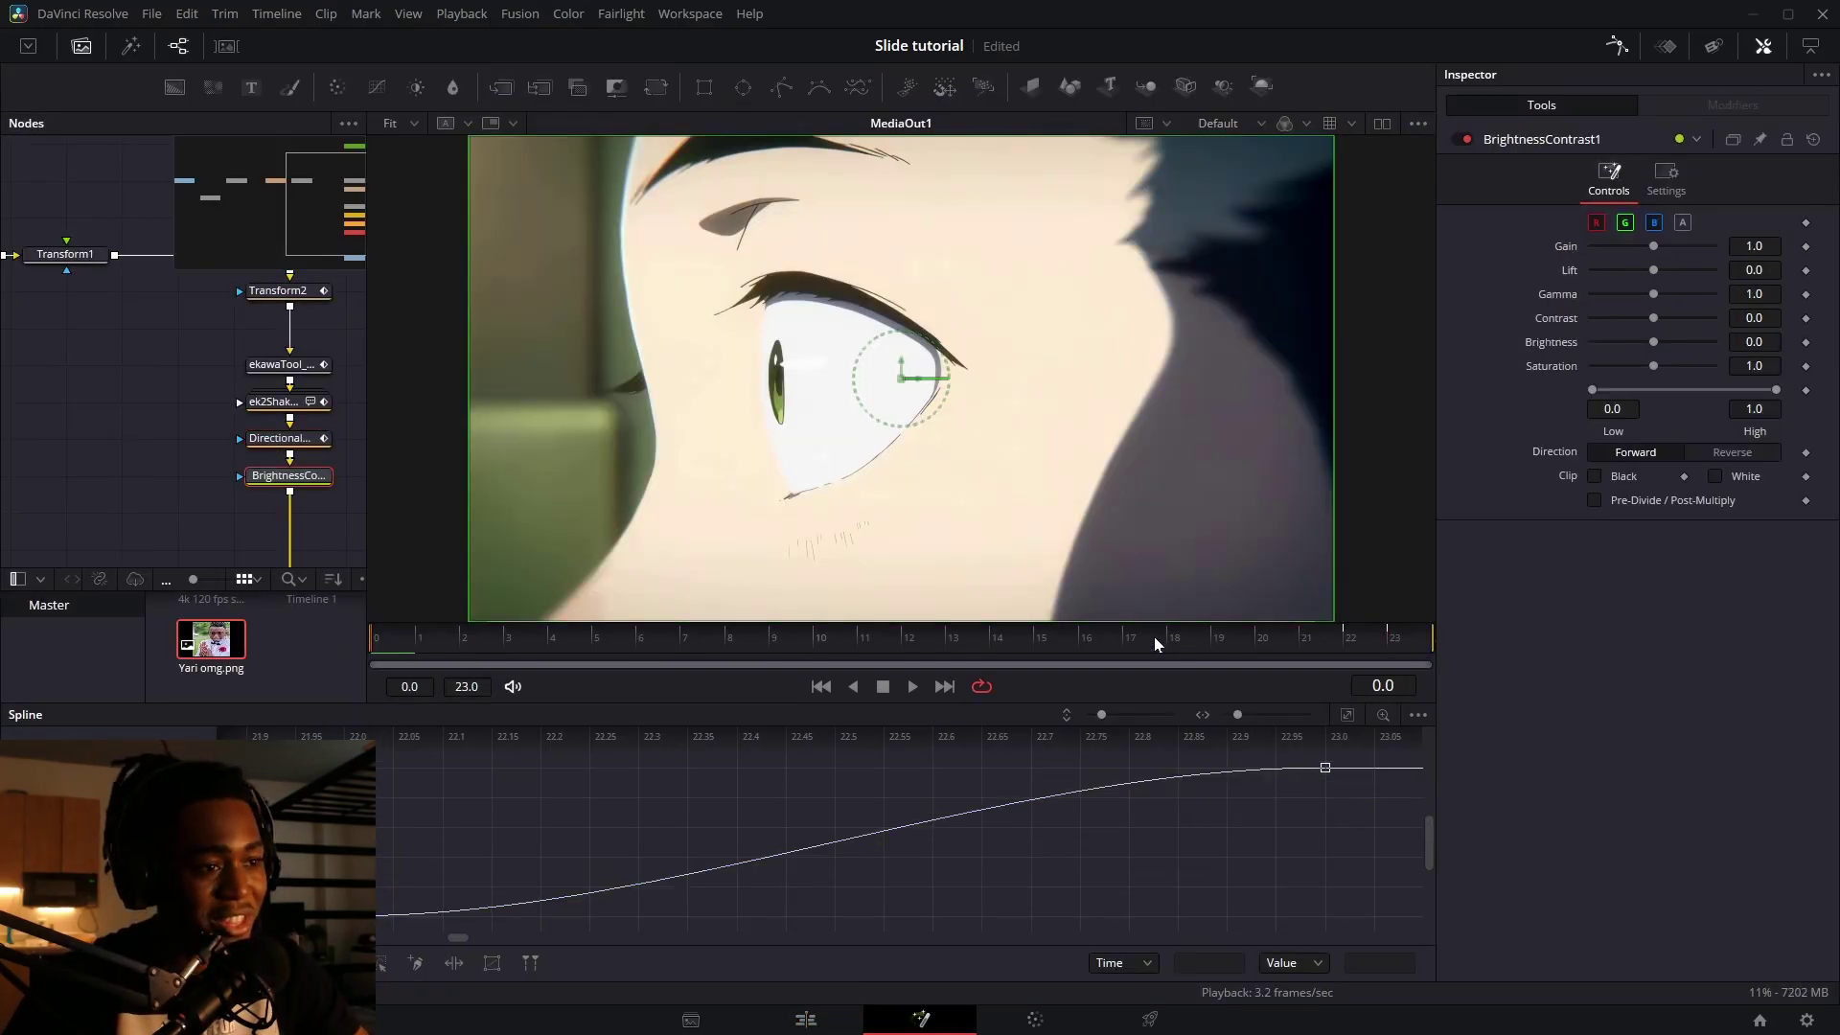
# - In the first clip's composition, keyframe BrightnessContrast1's Low from 0.0 on frame 17 to 0.433 on frame 23 with a late, steep rise
pyautogui.click(1155, 644)
pyautogui.click(1806, 391)
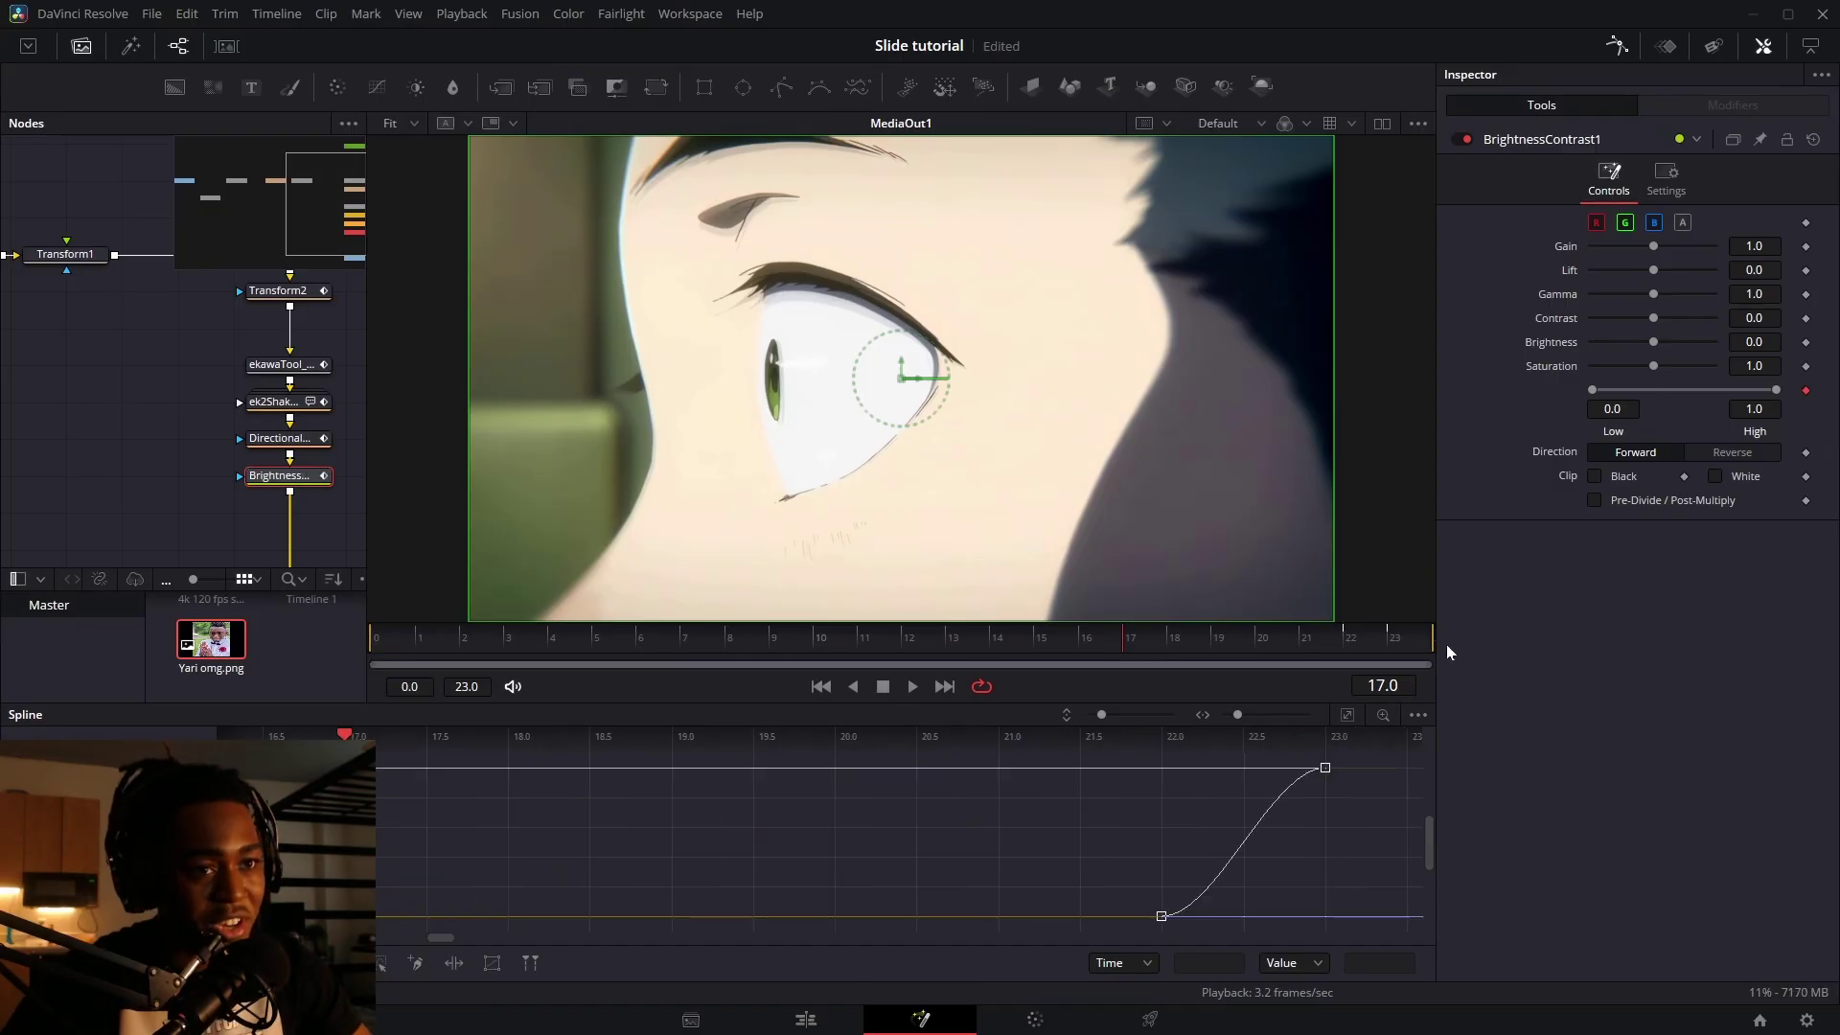
pyautogui.click(1411, 644)
pyautogui.moveTo(1593, 390); pyautogui.dragTo(1668, 394)
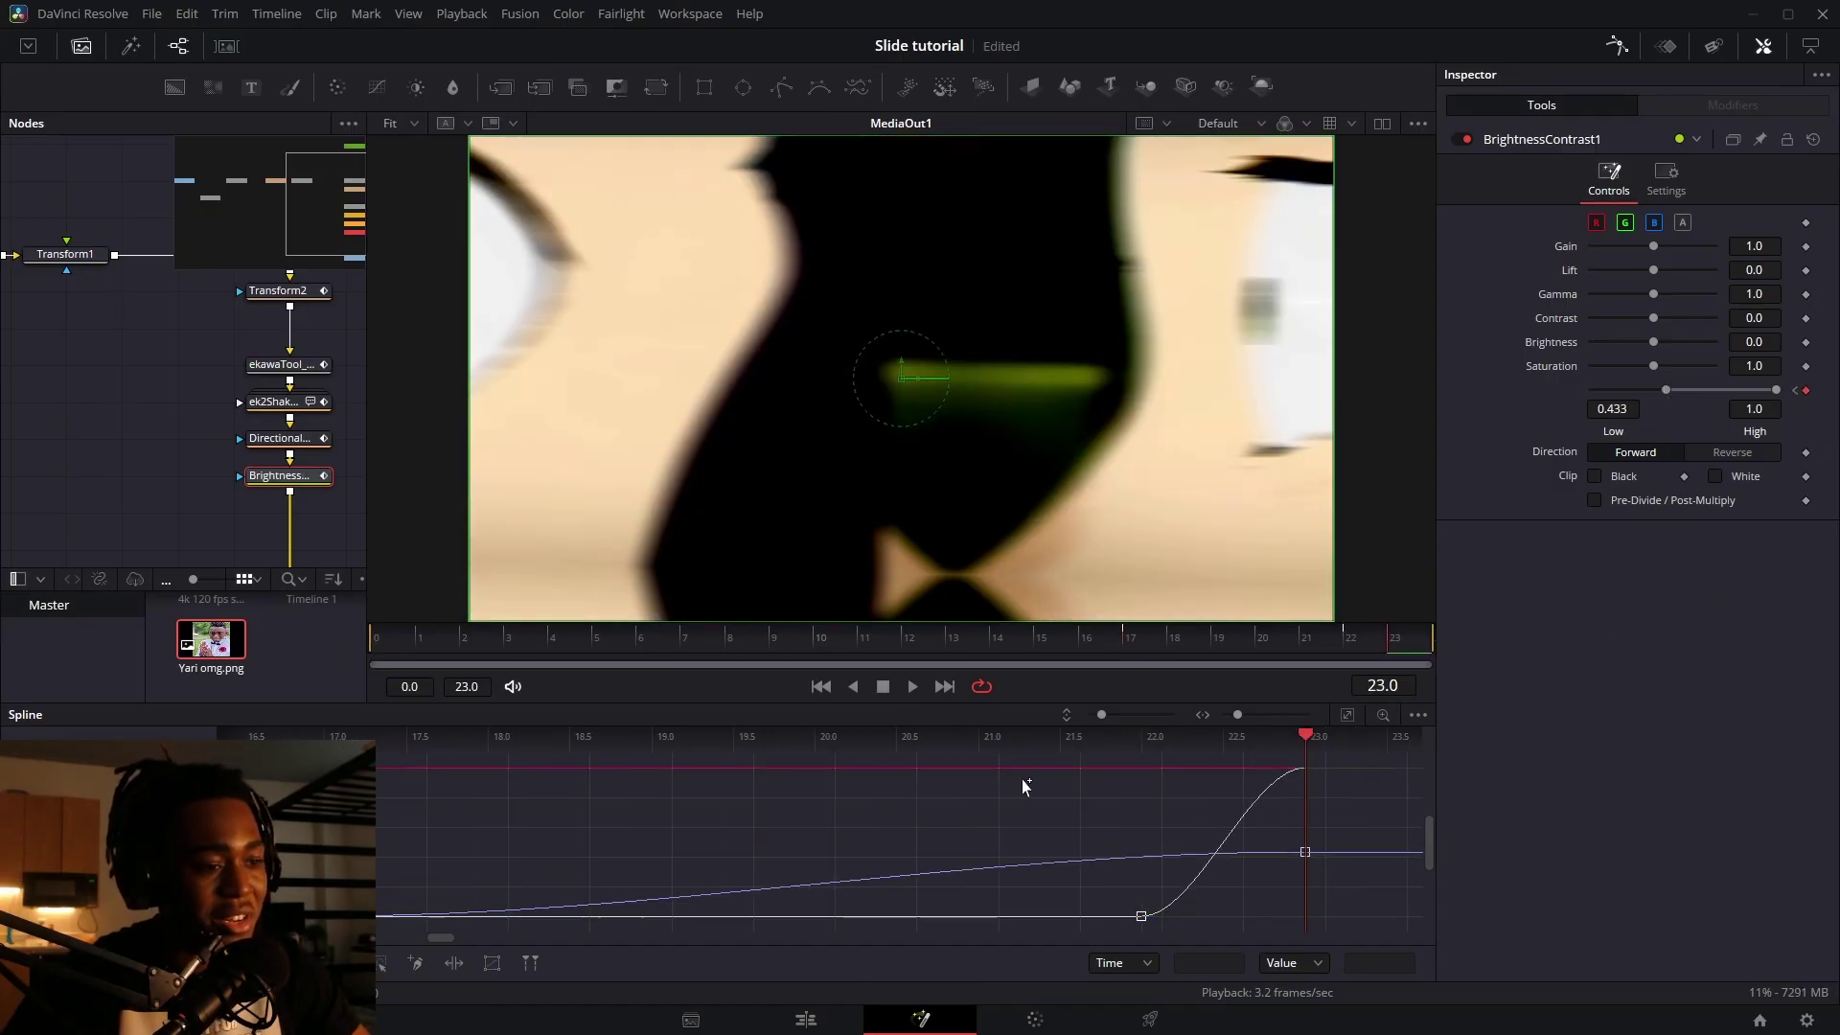
pyautogui.hotkey('ctrl', 'a')
pyautogui.moveTo(980, 852); pyautogui.dragTo(1201, 941)
pyautogui.hotkey('shift', '4')
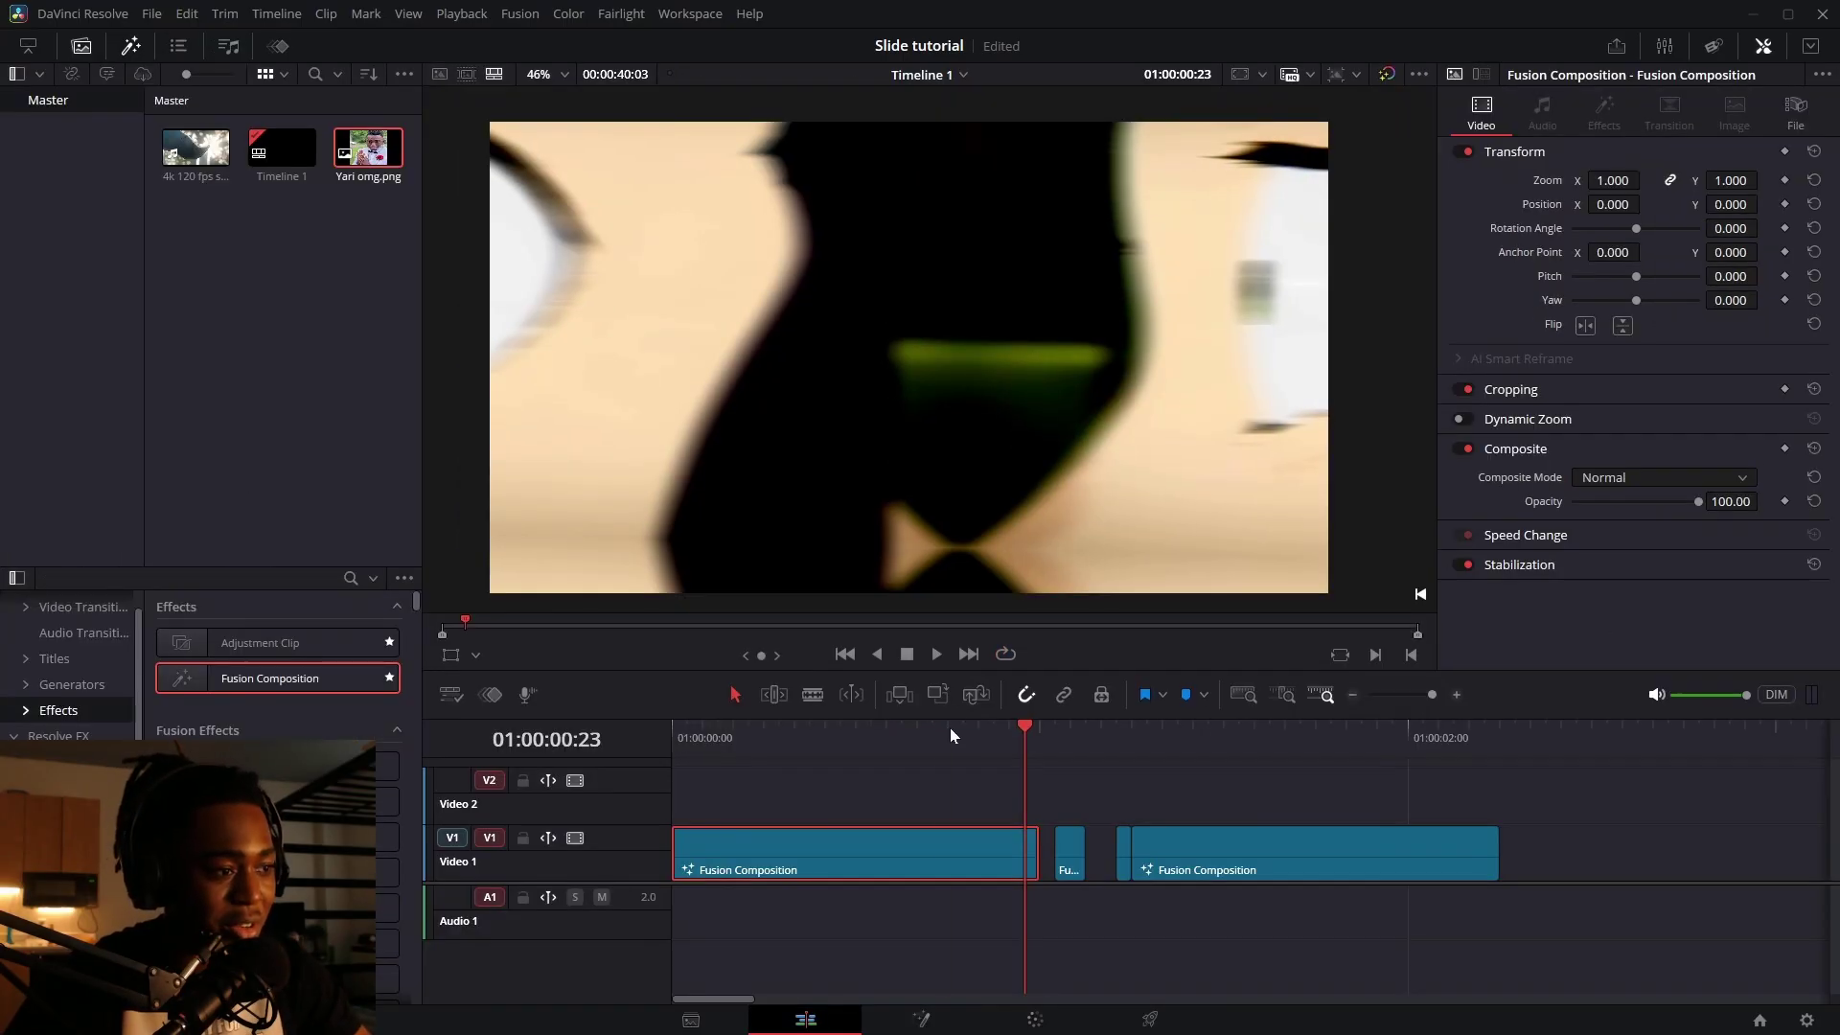
# - Play the contrast ramp from about 01:00:00:18 and scrub through the flash frames around 01:00:01:01
pyautogui.click(951, 728)
pyautogui.press('space')
pyautogui.click(1048, 744)
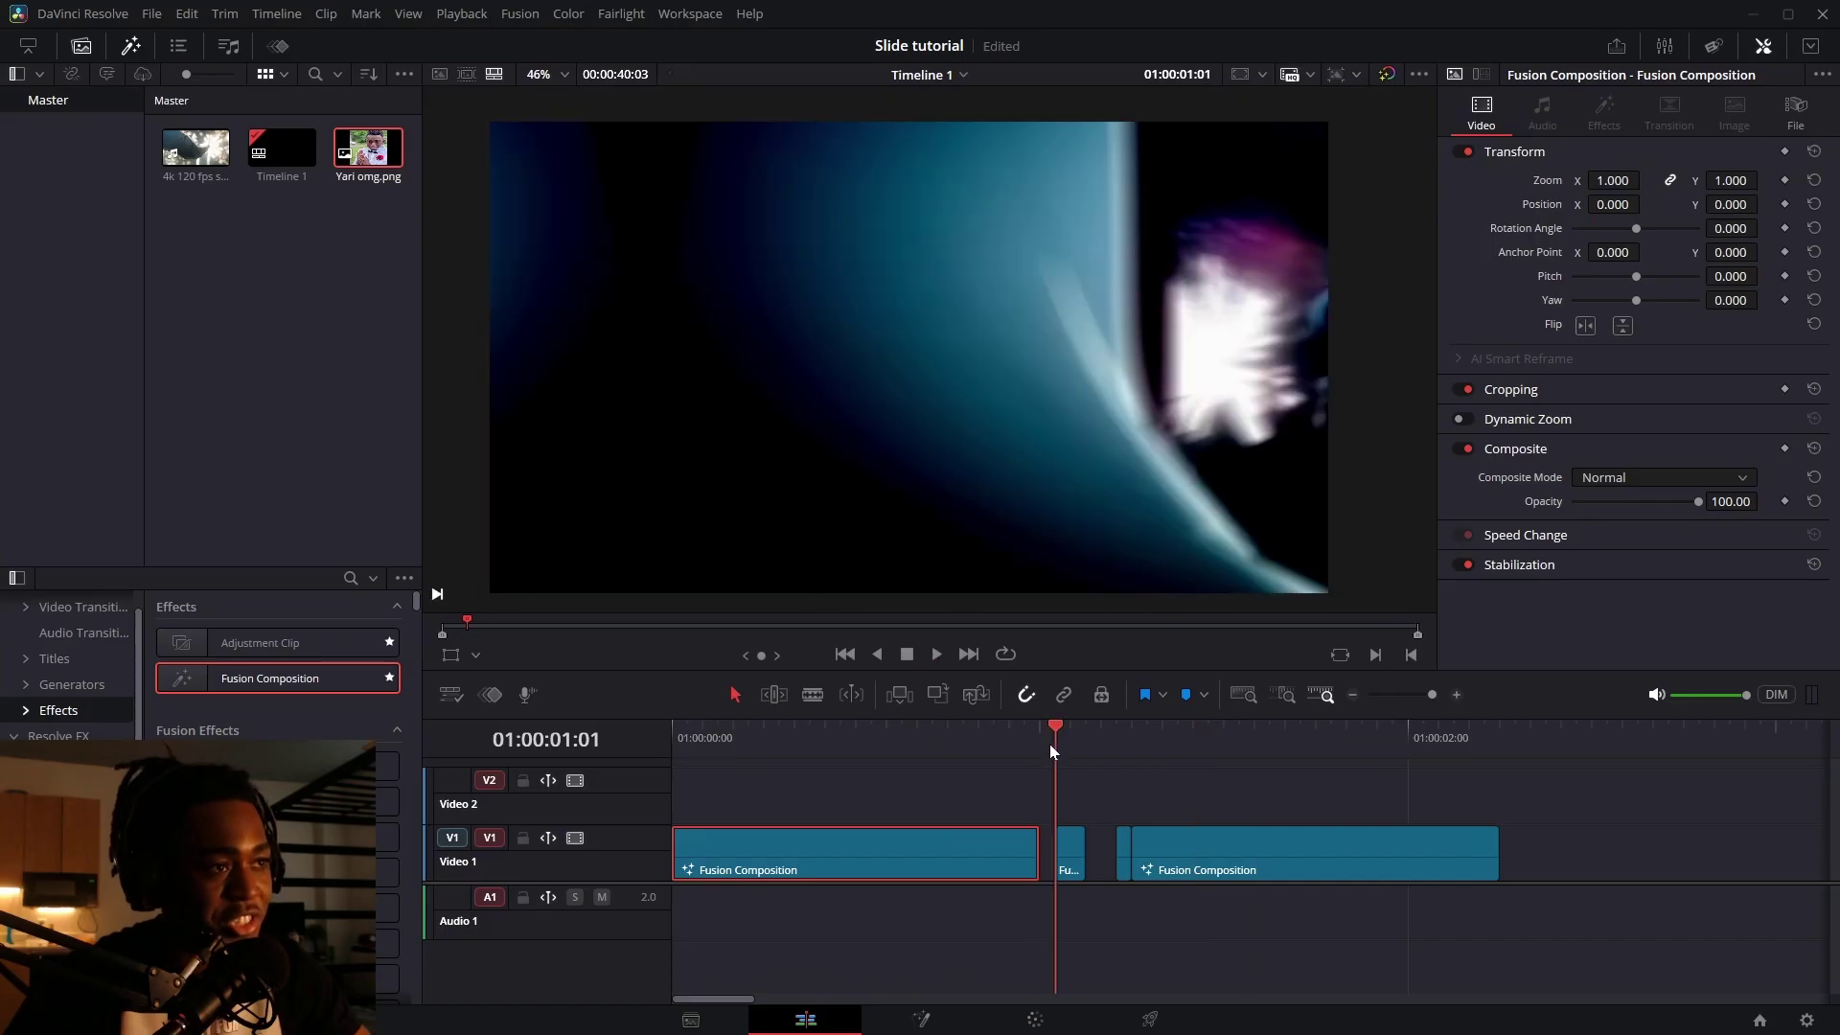
pyautogui.moveTo(1049, 744); pyautogui.dragTo(991, 744)
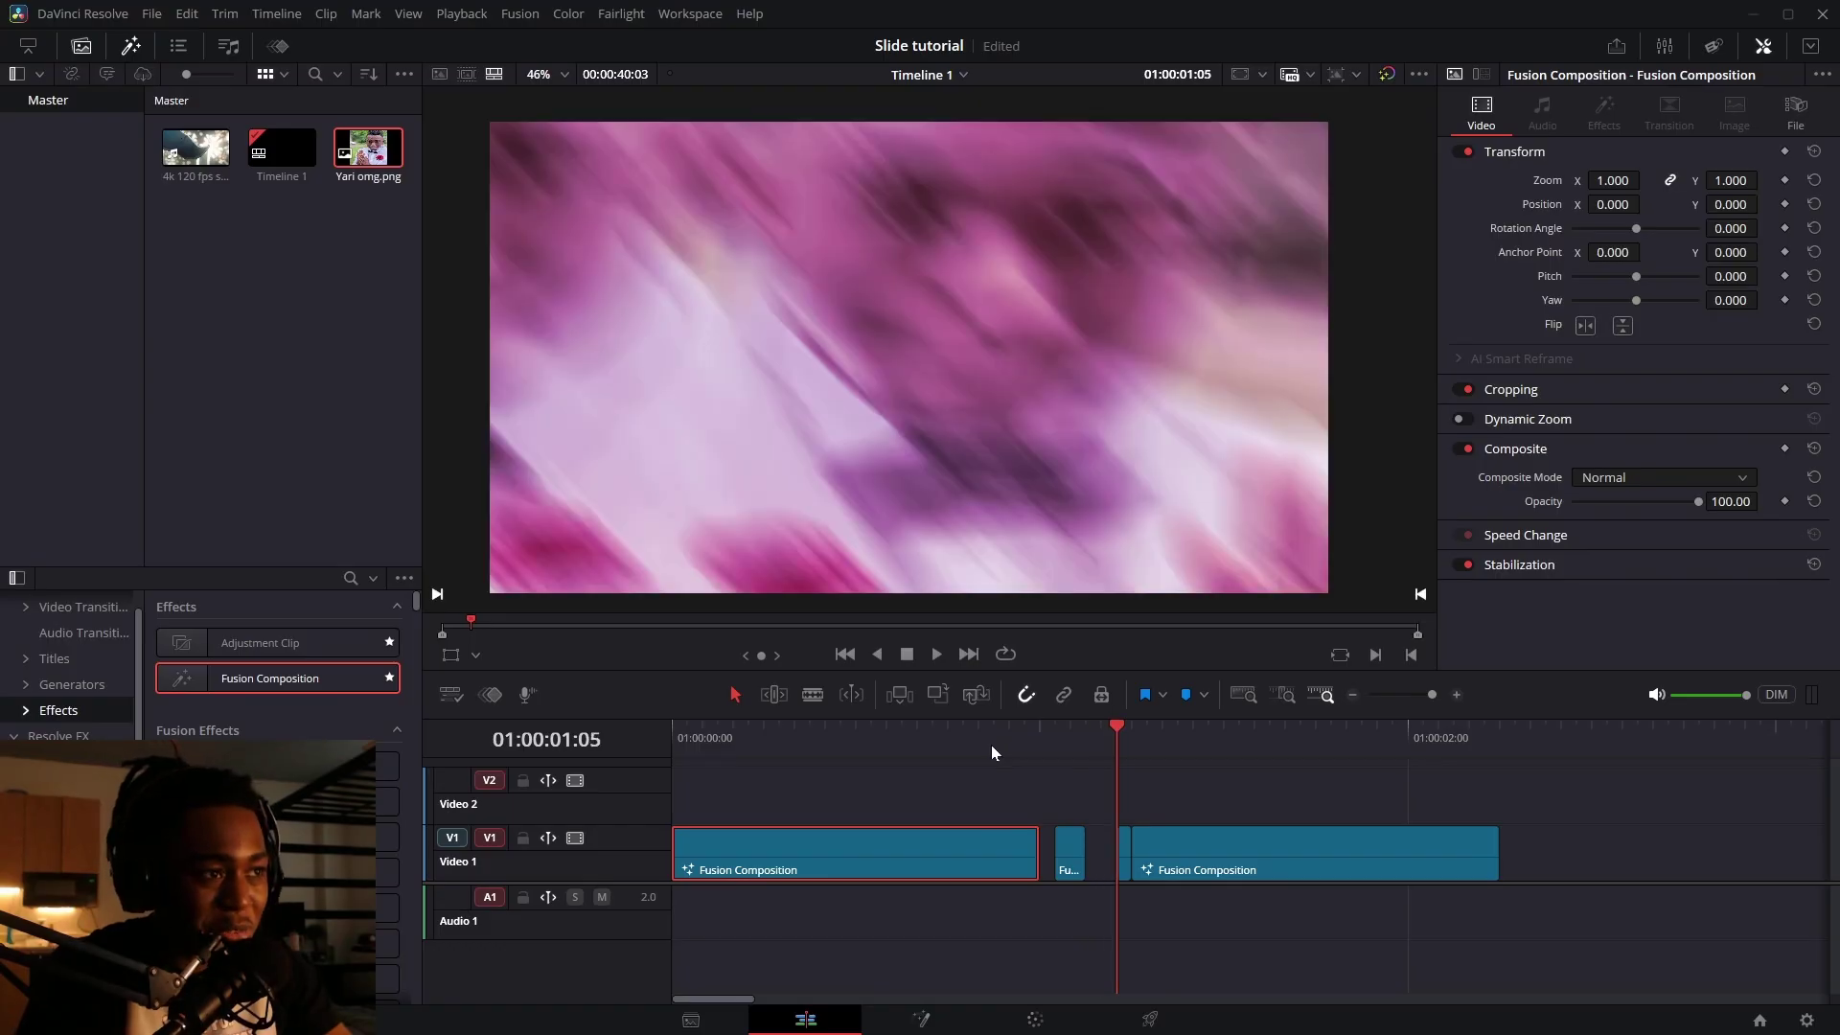
# - Play the complete transition repeatedly from about 01:00:00:17 through the second clip
pyautogui.click(931, 758)
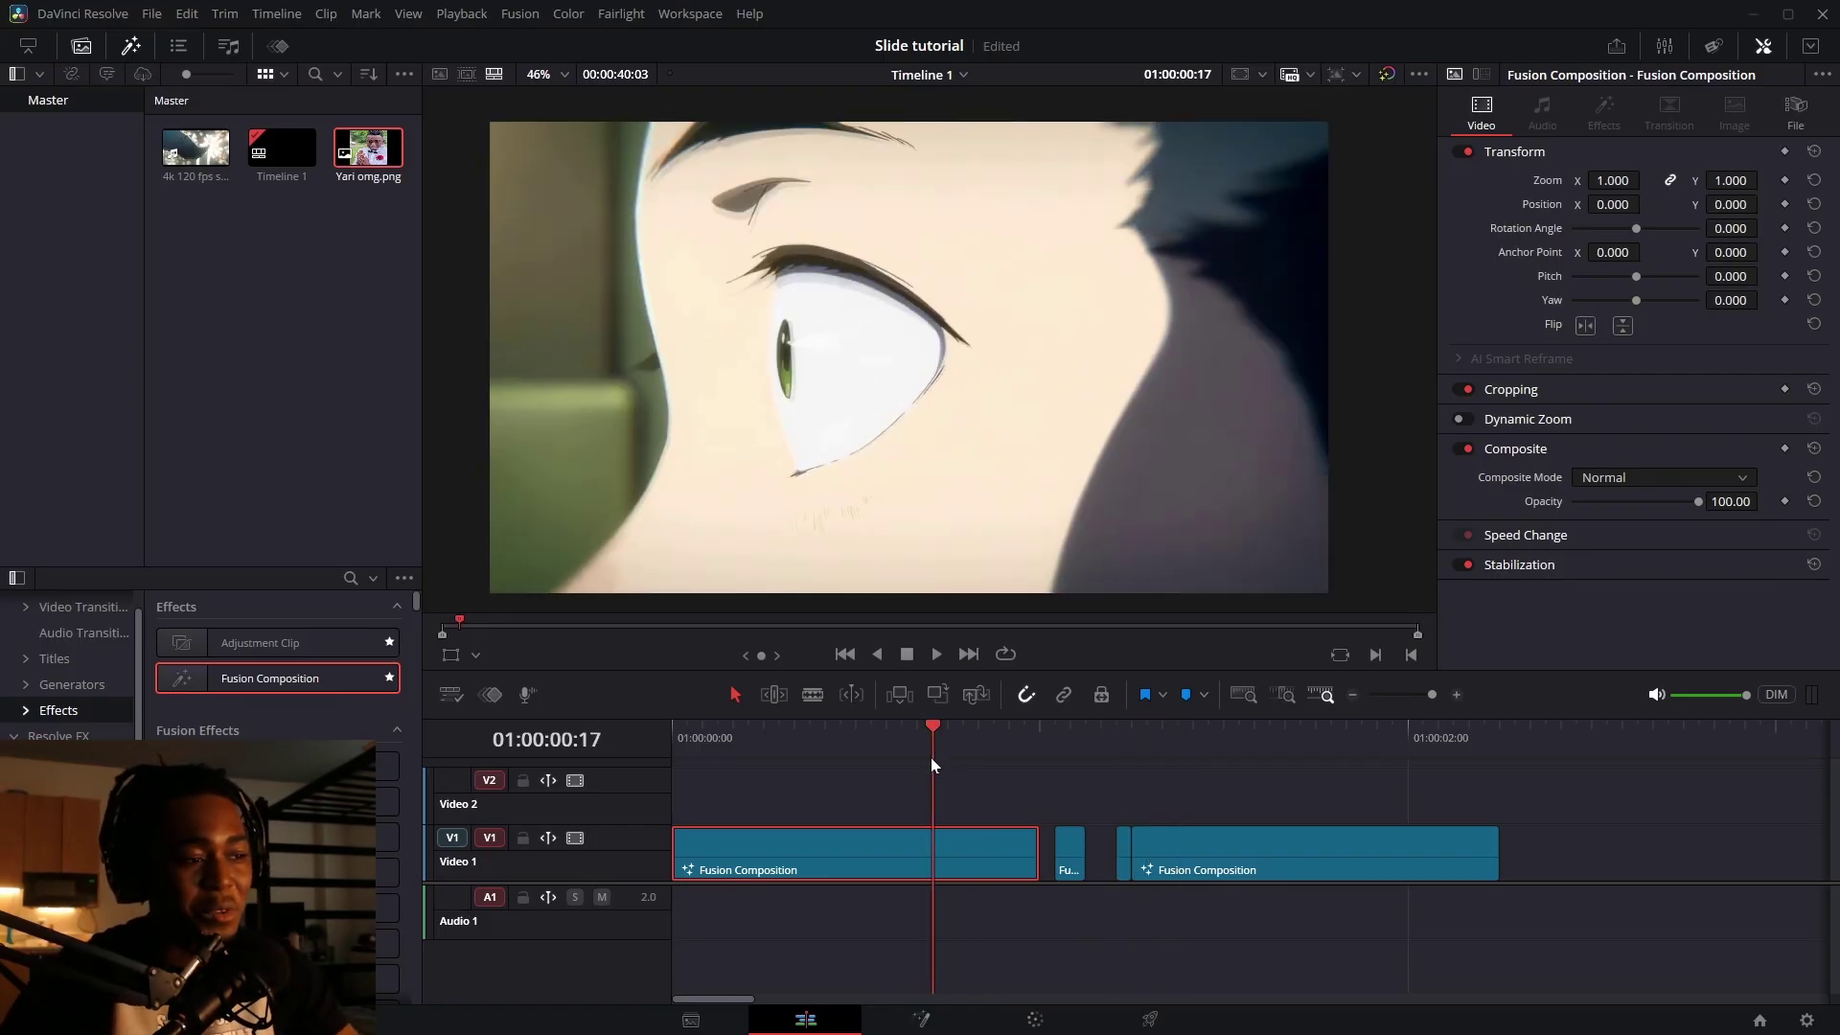
pyautogui.click(931, 759)
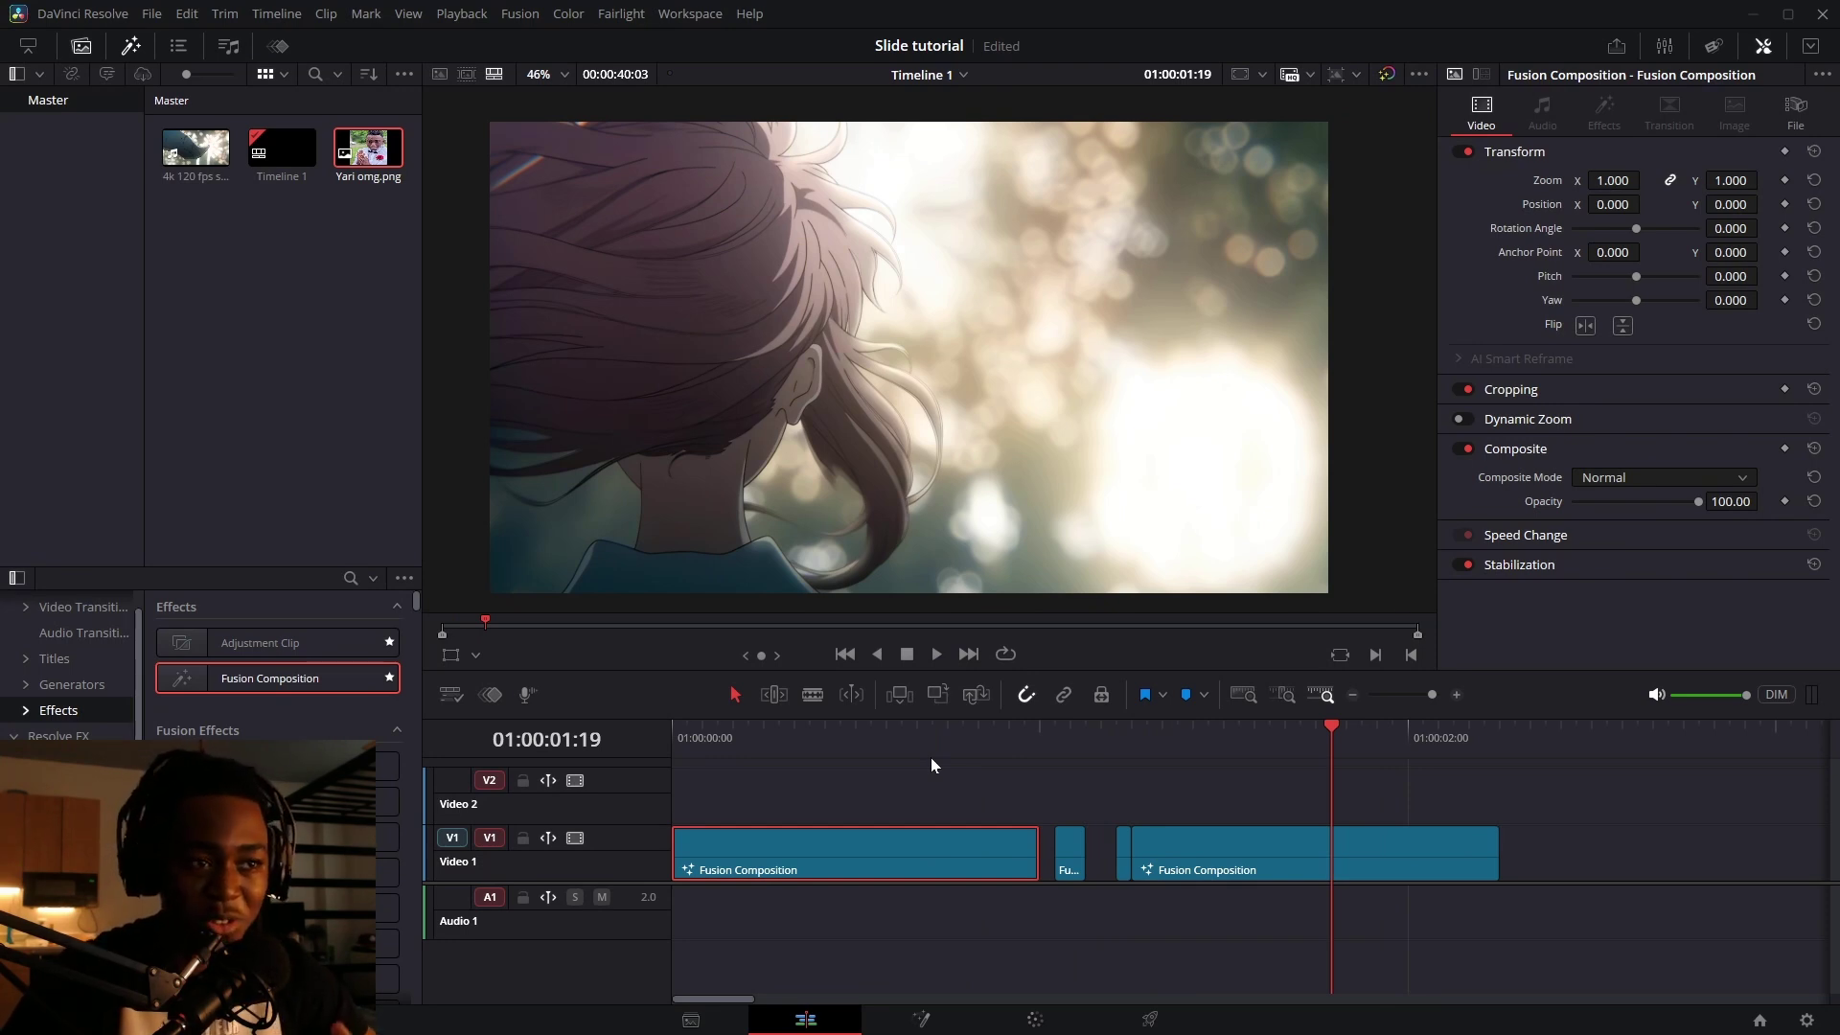
pyautogui.click(929, 757)
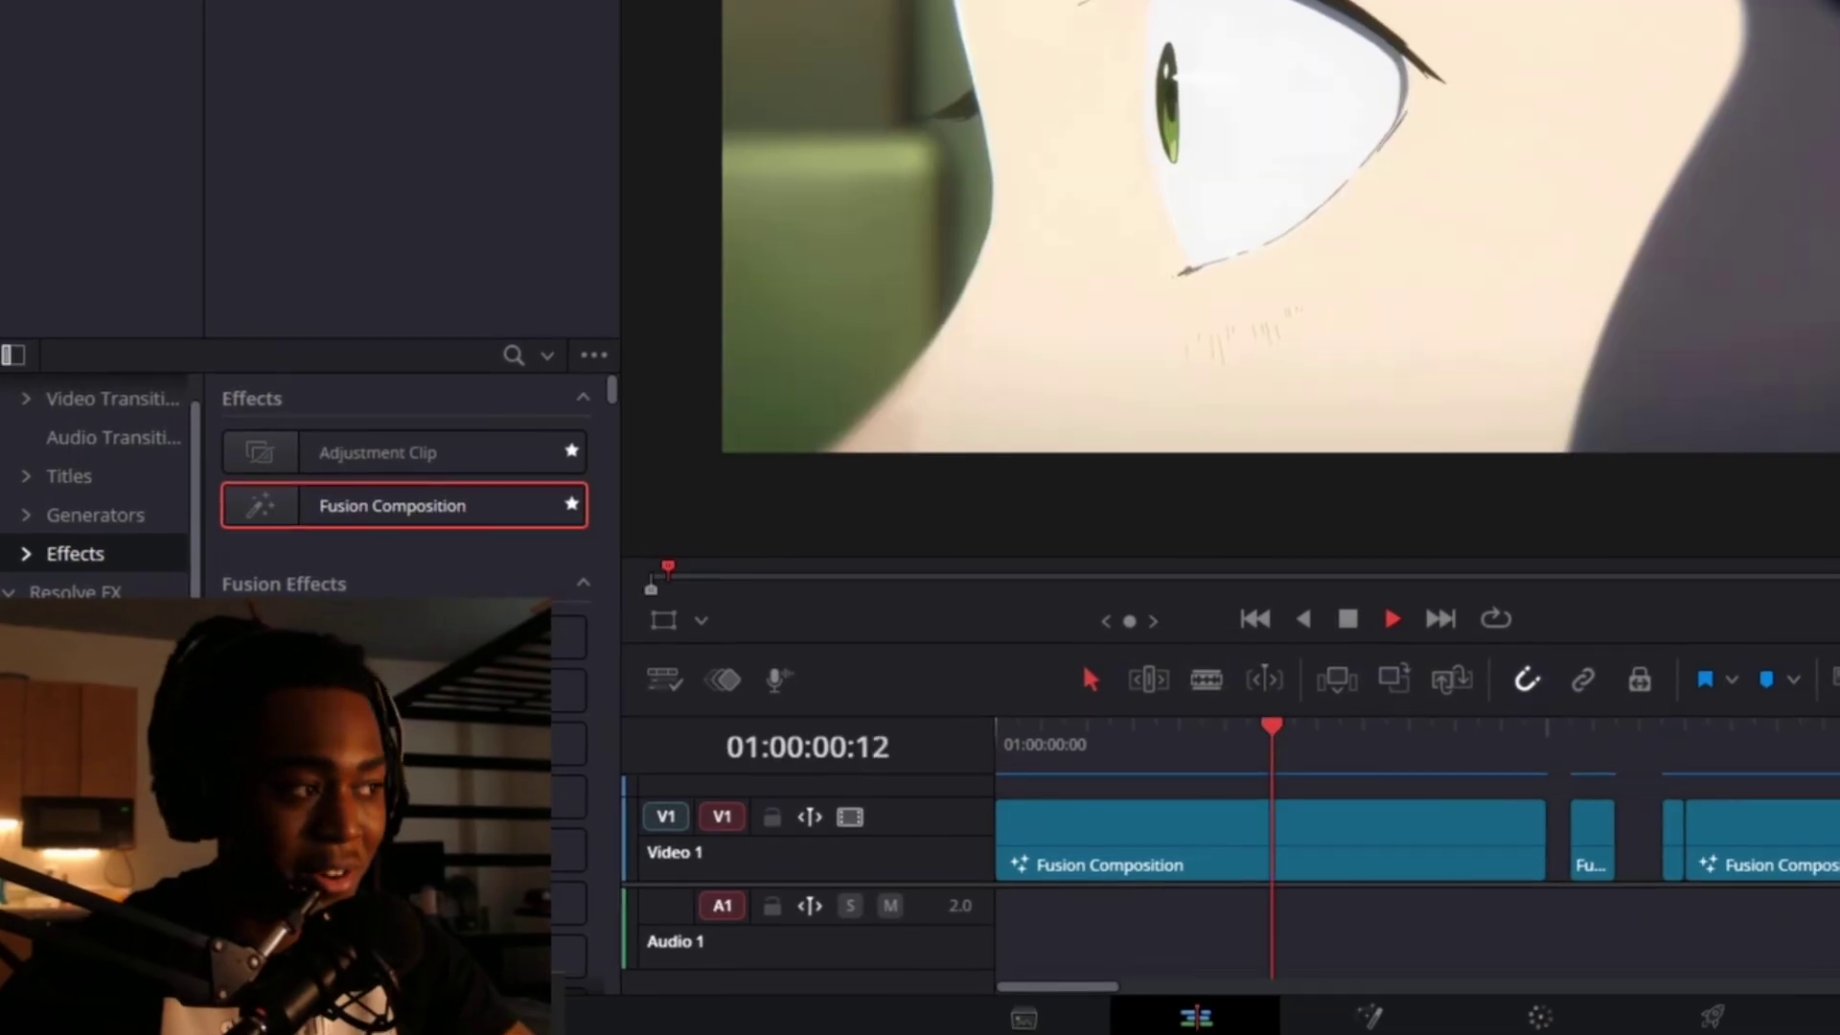
pyautogui.press('space')
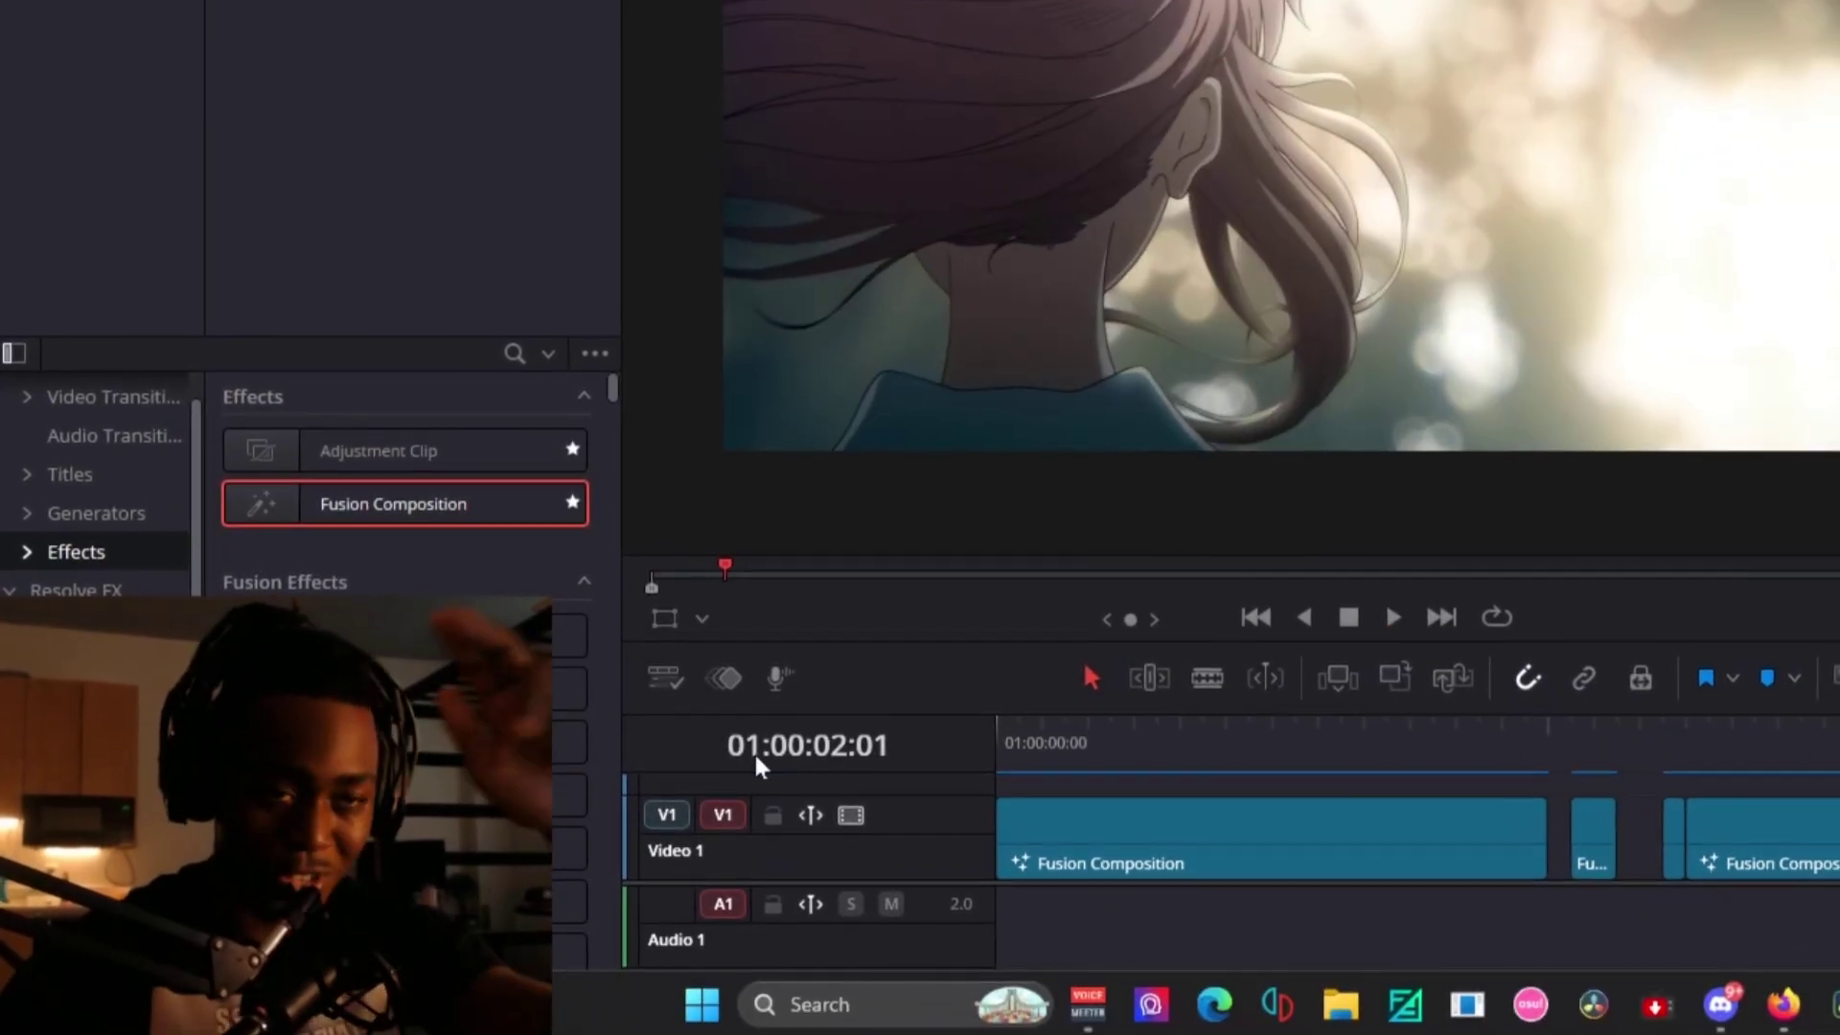